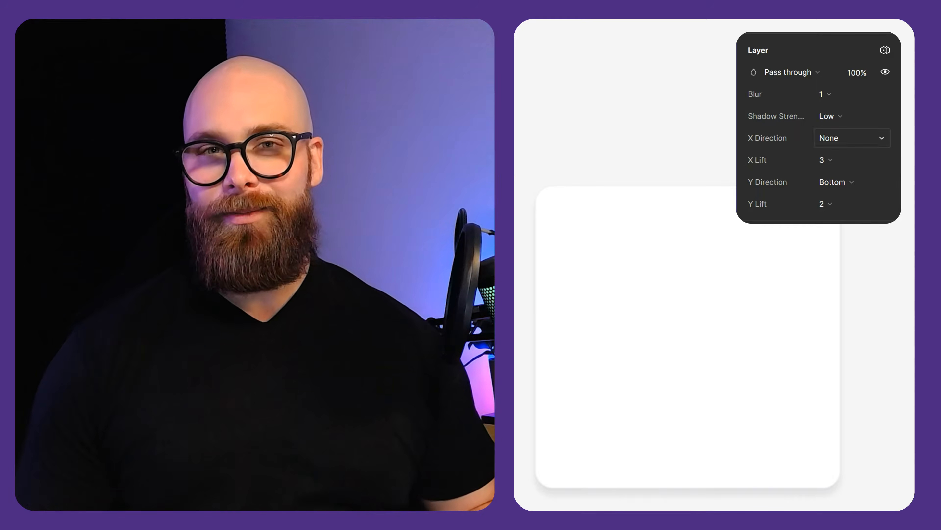
- Set the card's shadow strength to High and its X Direction to Rigth
{"action": "left_click", "coordinate": [851, 115]}
{"action": "left_click", "coordinate": [851, 149]}
{"action": "left_click", "coordinate": [851, 138]}
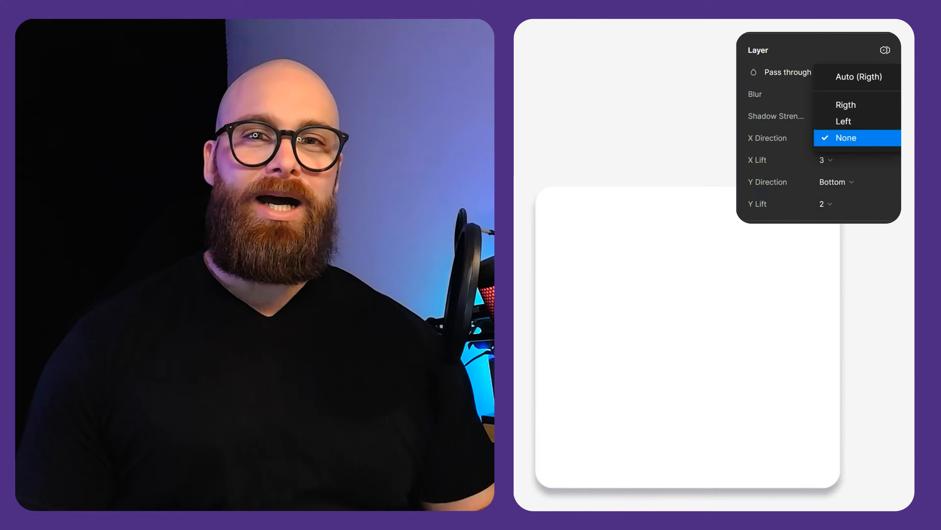
{"action": "left_click", "coordinate": [852, 105]}
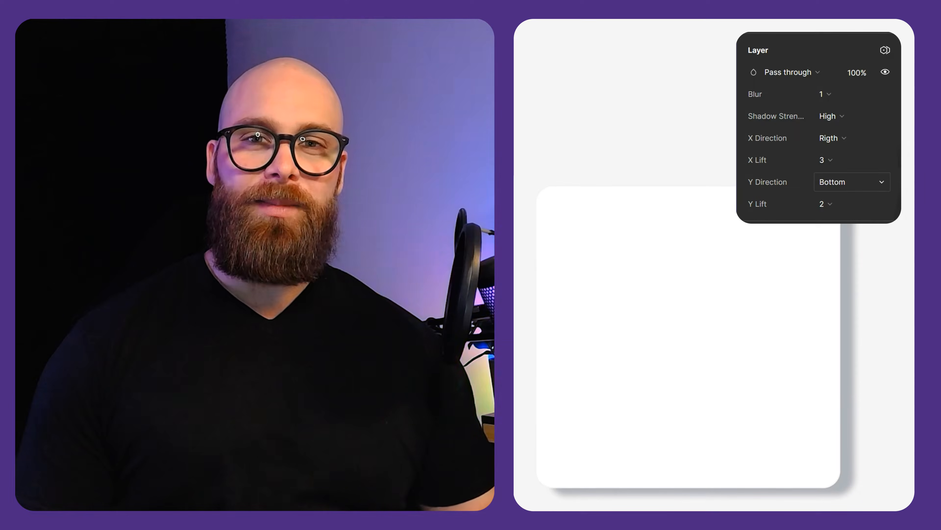
- Try the card shadow's Y Direction at Top, and return it to Bottom
{"action": "left_click", "coordinate": [838, 182]}
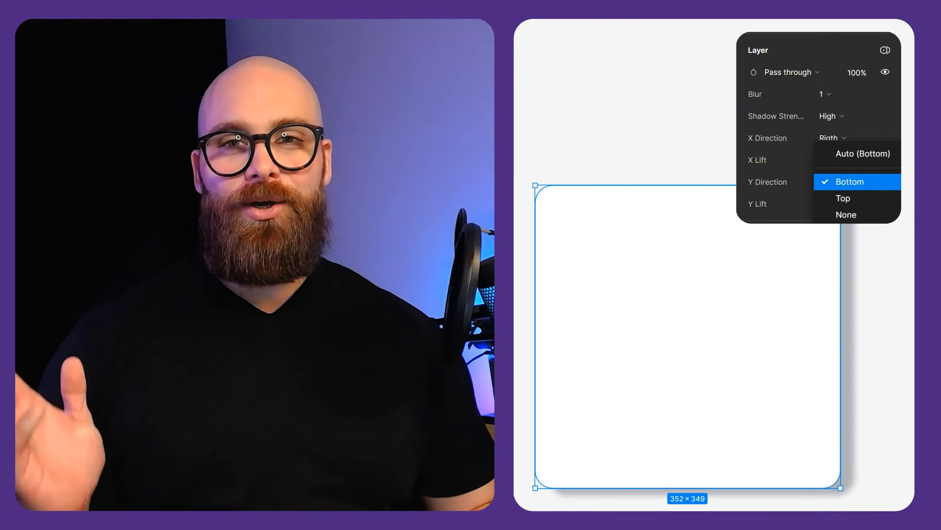
{"action": "left_click", "coordinate": [849, 181]}
{"action": "left_click", "coordinate": [839, 181]}
{"action": "left_click", "coordinate": [843, 198]}
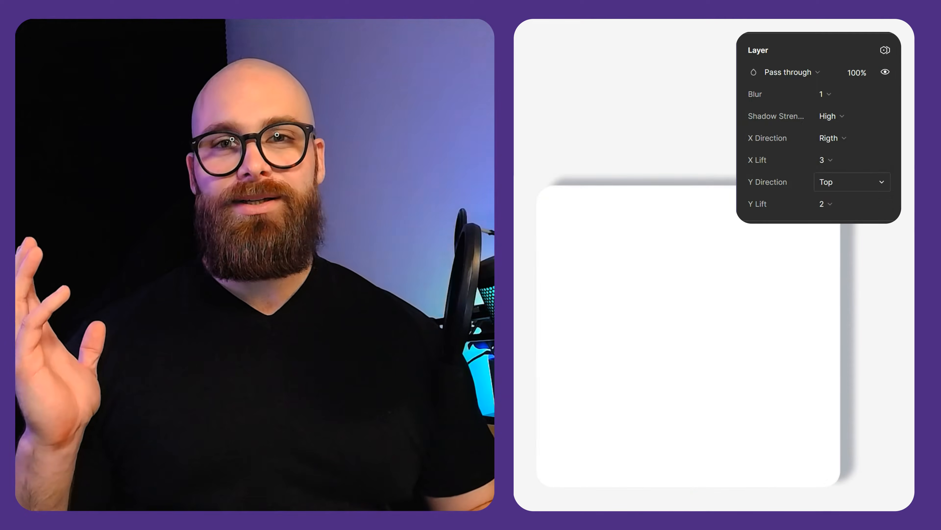
{"action": "left_click", "coordinate": [838, 182]}
{"action": "left_click", "coordinate": [850, 164]}
- Set the card shadow's X Direction to None and vary its Y Lift from 3 to 2
{"action": "left_click", "coordinate": [852, 204]}
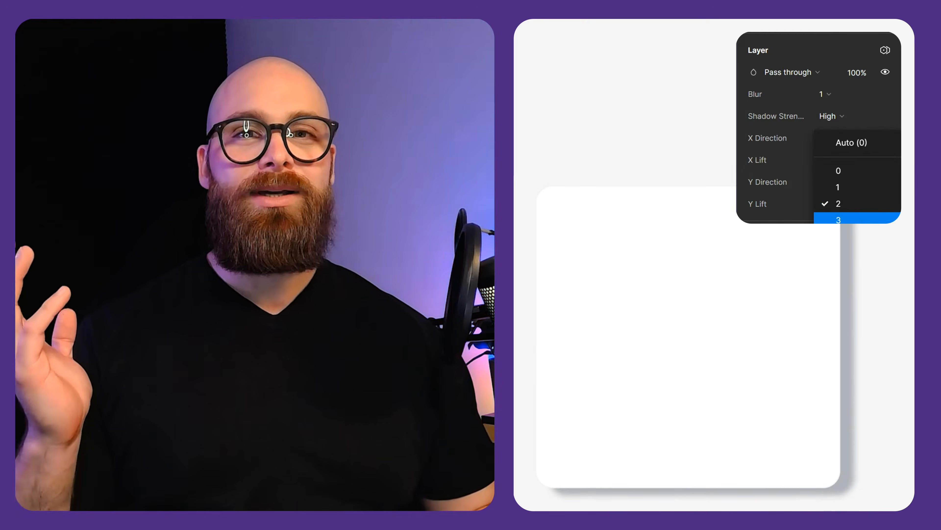
{"action": "left_click", "coordinate": [830, 216]}
{"action": "left_click", "coordinate": [830, 159]}
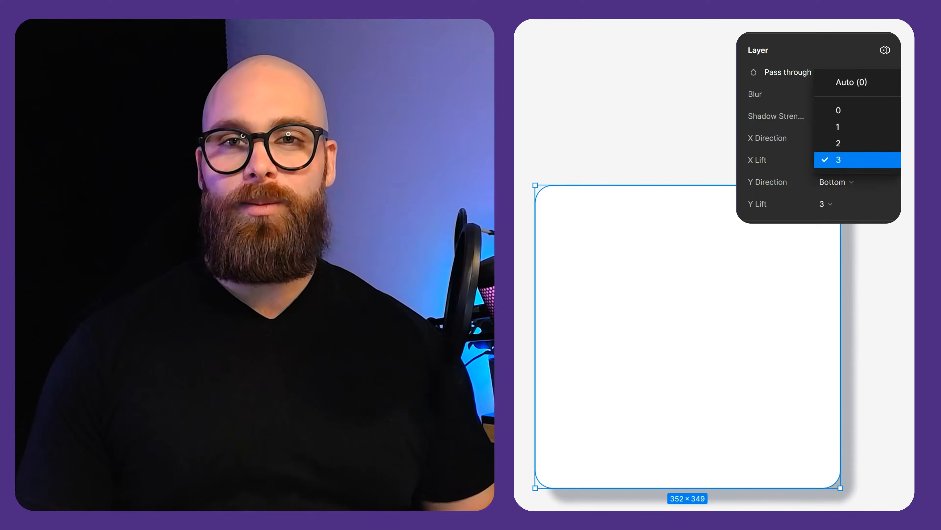
{"action": "left_click", "coordinate": [836, 128]}
{"action": "left_click", "coordinate": [852, 203]}
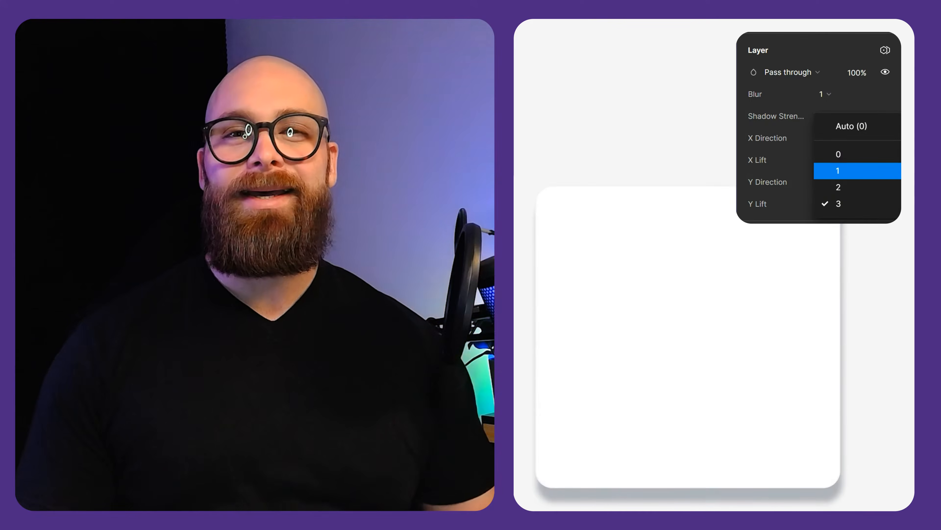
{"action": "left_click", "coordinate": [834, 167]}
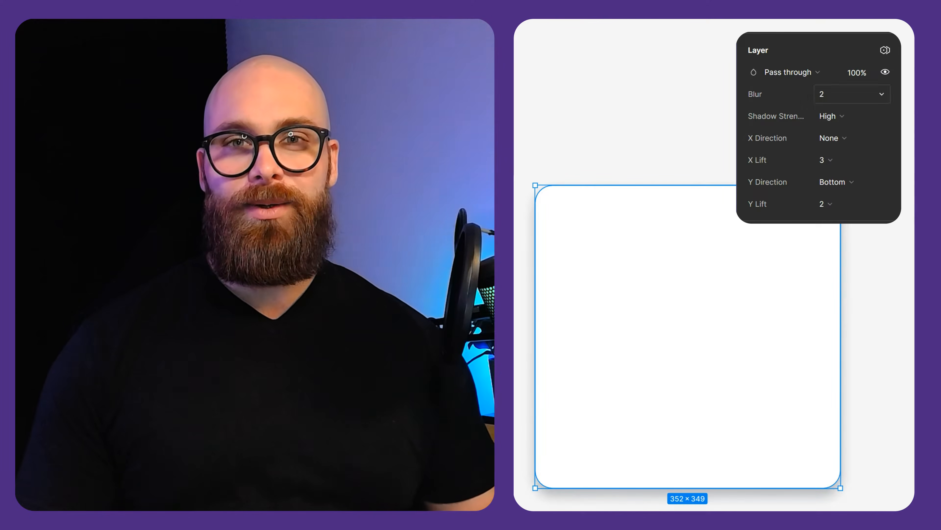
- Raise the card shadow's Blur to 3 and 4, and reset it to 1
{"action": "left_click", "coordinate": [852, 94]}
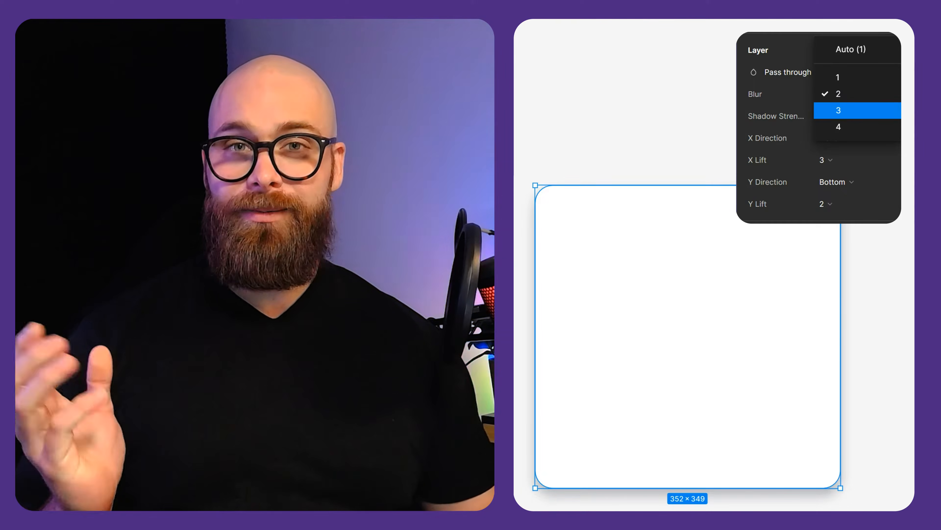
{"action": "left_click", "coordinate": [841, 109]}
{"action": "left_click", "coordinate": [853, 94]}
{"action": "left_click", "coordinate": [841, 110]}
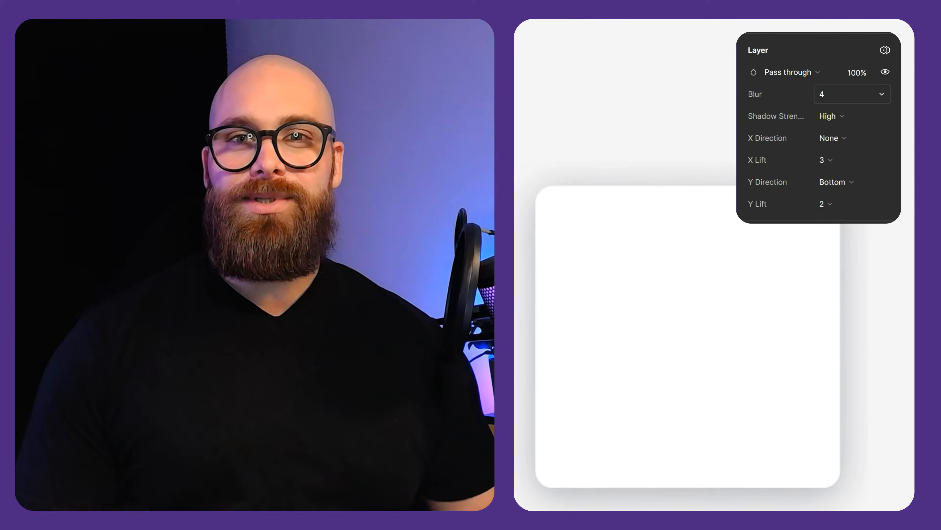
{"action": "left_click", "coordinate": [852, 94]}
{"action": "left_click", "coordinate": [839, 44]}
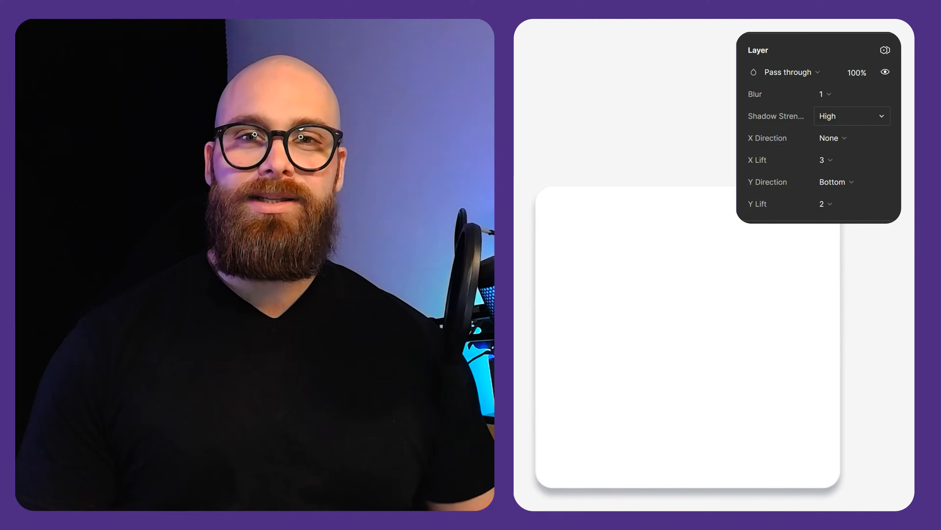
- Try the card's shadow strength at Medium and Low, and return it to High
{"action": "left_click", "coordinate": [852, 115]}
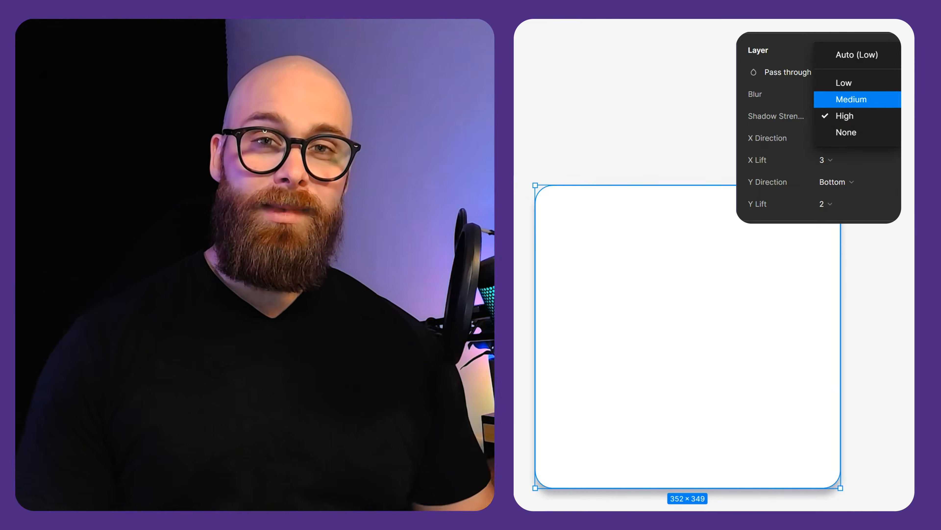
{"action": "left_click", "coordinate": [851, 99]}
{"action": "left_click", "coordinate": [830, 116]}
{"action": "left_click", "coordinate": [845, 99]}
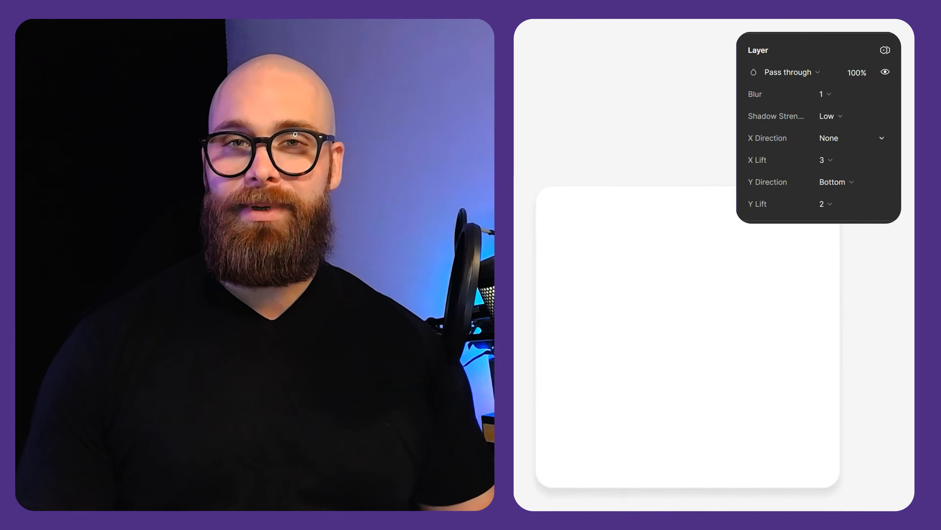
{"action": "left_click", "coordinate": [830, 116]}
{"action": "left_click", "coordinate": [845, 148]}
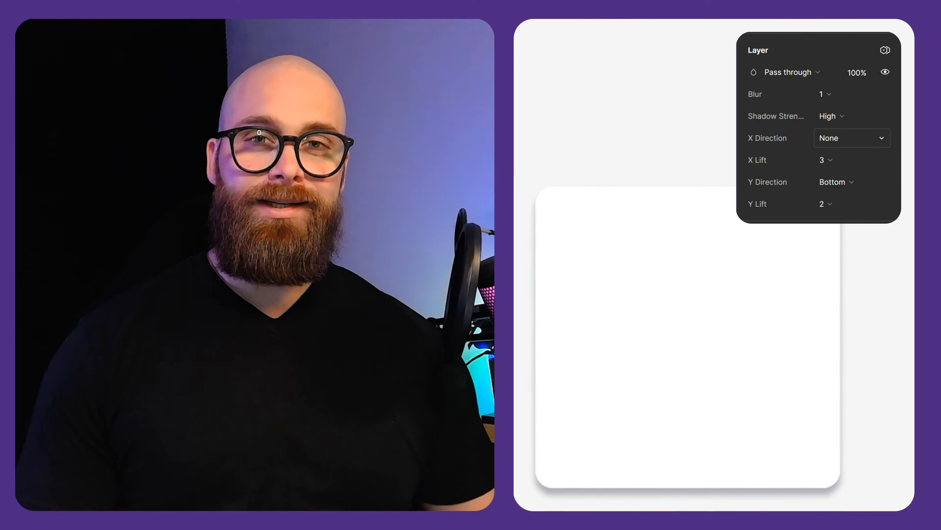
- Set the card shadow's X Direction to Rigth and its Y Direction to Top
{"action": "left_click", "coordinate": [852, 138]}
{"action": "left_click", "coordinate": [846, 100]}
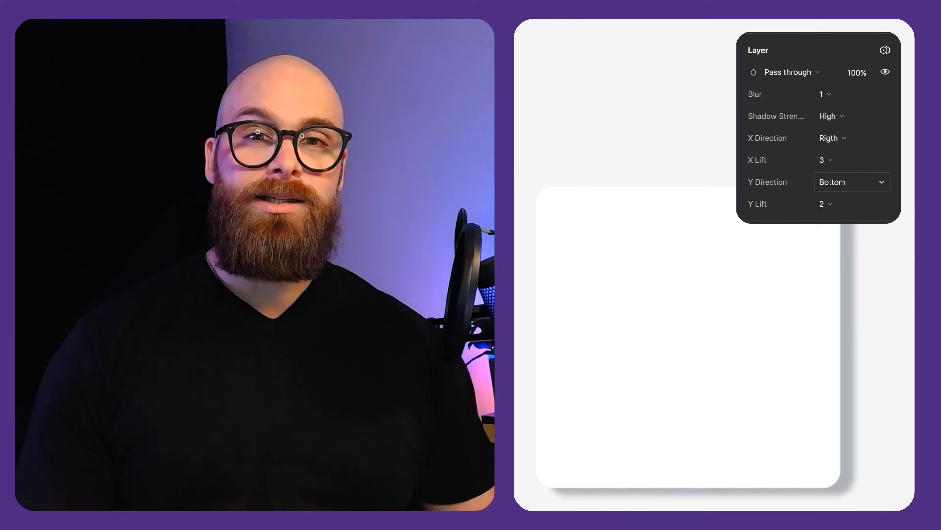
{"action": "left_click", "coordinate": [852, 182]}
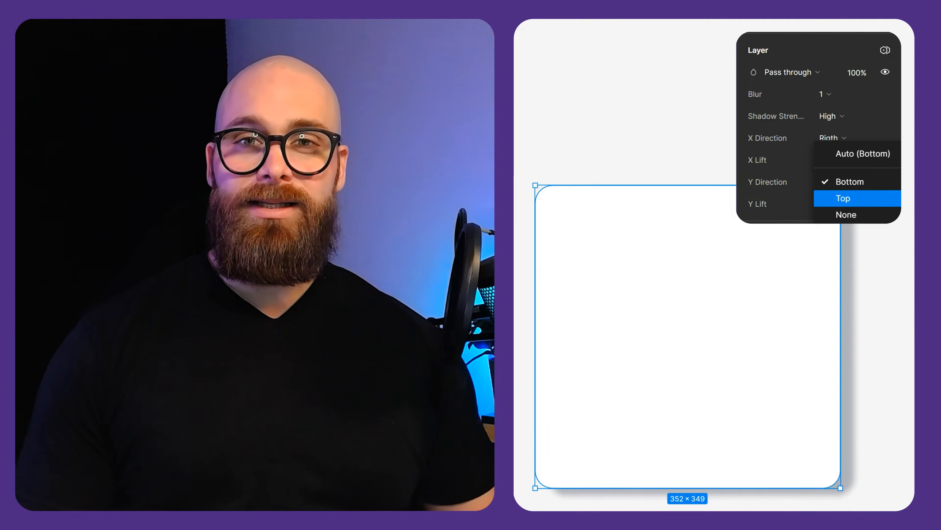
{"action": "left_click", "coordinate": [850, 181]}
{"action": "left_click", "coordinate": [852, 181]}
{"action": "left_click", "coordinate": [843, 198]}
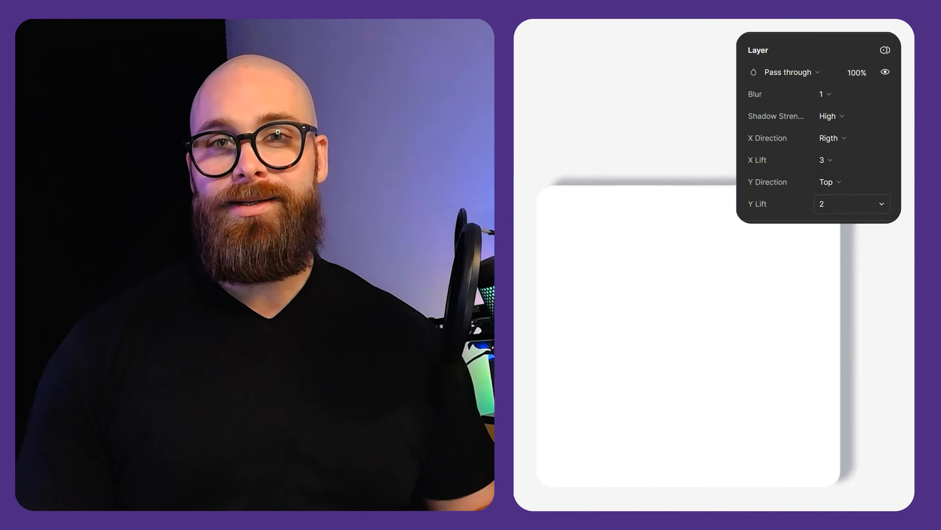
- Return the card shadow's Y Direction to Bottom and open the Y Lift options
{"action": "left_click", "coordinate": [852, 182]}
{"action": "left_click", "coordinate": [849, 165]}
{"action": "left_click", "coordinate": [852, 204]}
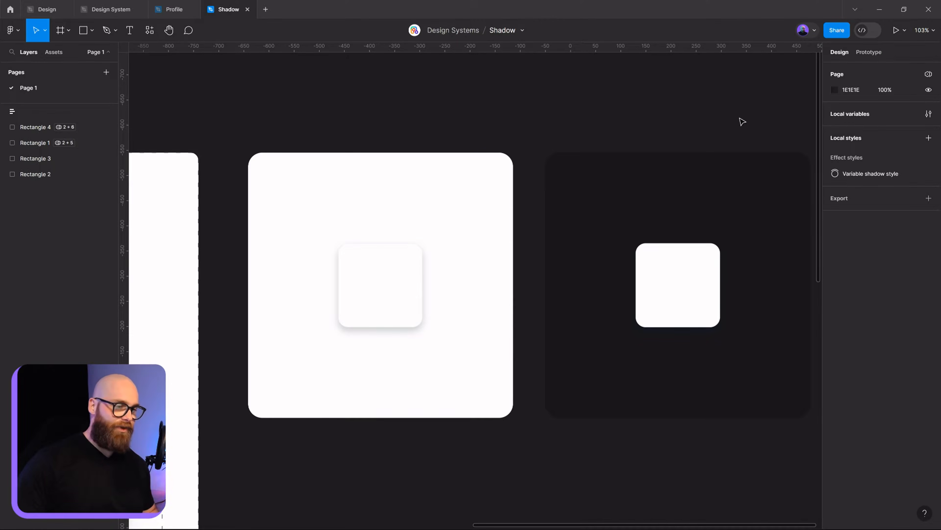
- Examine the shadow and blur samples on the page beside the light and dark preview panels
{"action": "scroll", "coordinate": [696, 119], "scroll_direction": "right", "scroll_amount": 3}
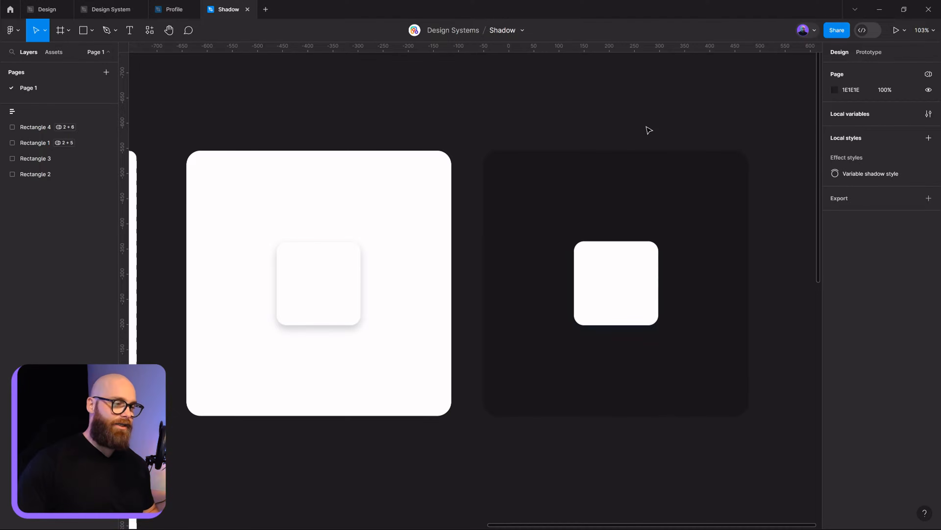
{"action": "scroll", "coordinate": [381, 114], "scroll_direction": "down", "scroll_amount": 5}
{"action": "left_click_drag", "start_coordinate": [361, 212], "coordinate": [577, 280]}
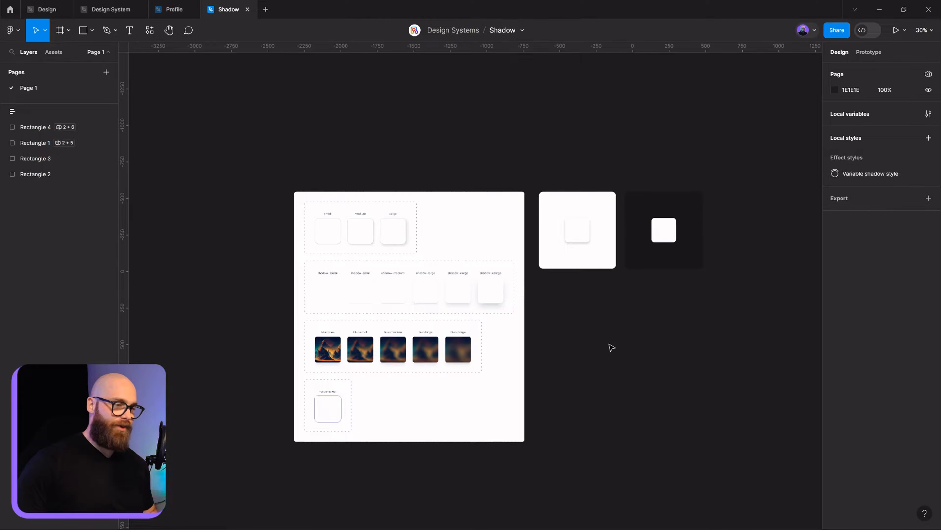
{"action": "scroll", "coordinate": [420, 270], "scroll_direction": "up", "scroll_amount": 5}
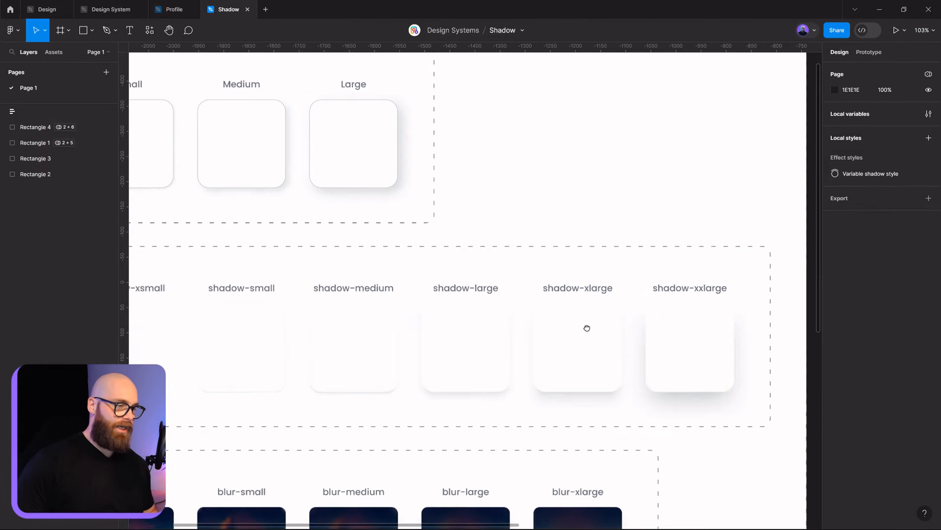
{"action": "scroll", "coordinate": [586, 326], "scroll_direction": "left", "scroll_amount": 3}
{"action": "scroll", "coordinate": [649, 369], "scroll_direction": "right", "scroll_amount": 5}
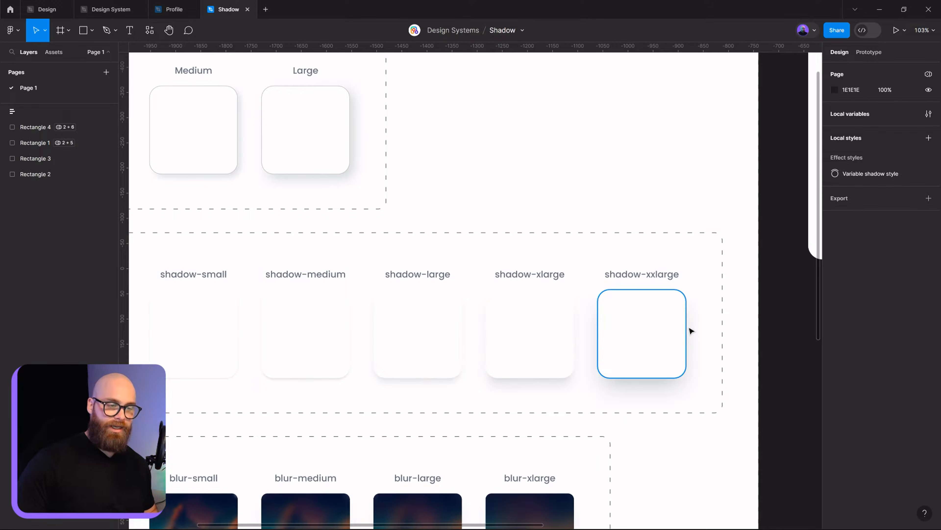
{"action": "scroll", "coordinate": [407, 365], "scroll_direction": "left", "scroll_amount": 3}
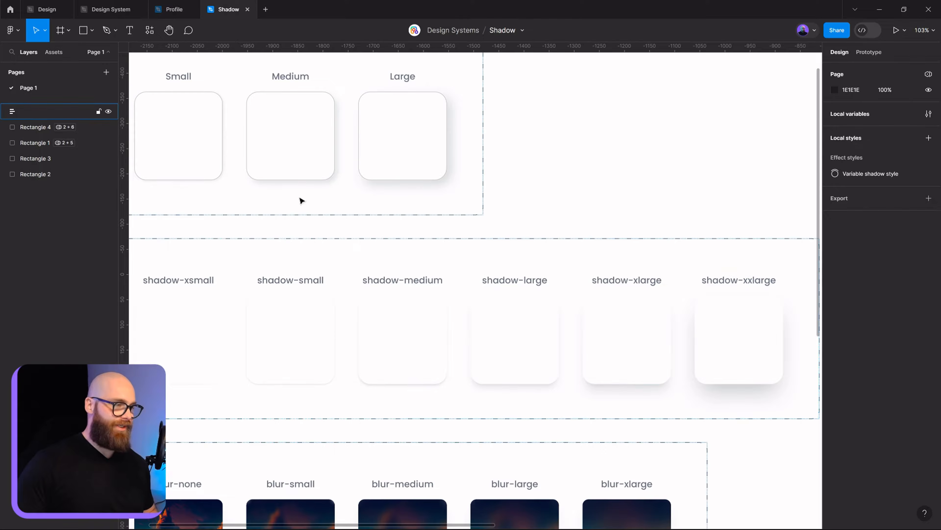
{"action": "left_click_drag", "start_coordinate": [301, 200], "coordinate": [401, 282]}
{"action": "scroll", "coordinate": [403, 279], "scroll_direction": "down", "scroll_amount": 5}
{"action": "scroll", "coordinate": [473, 302], "scroll_direction": "right", "scroll_amount": 5}
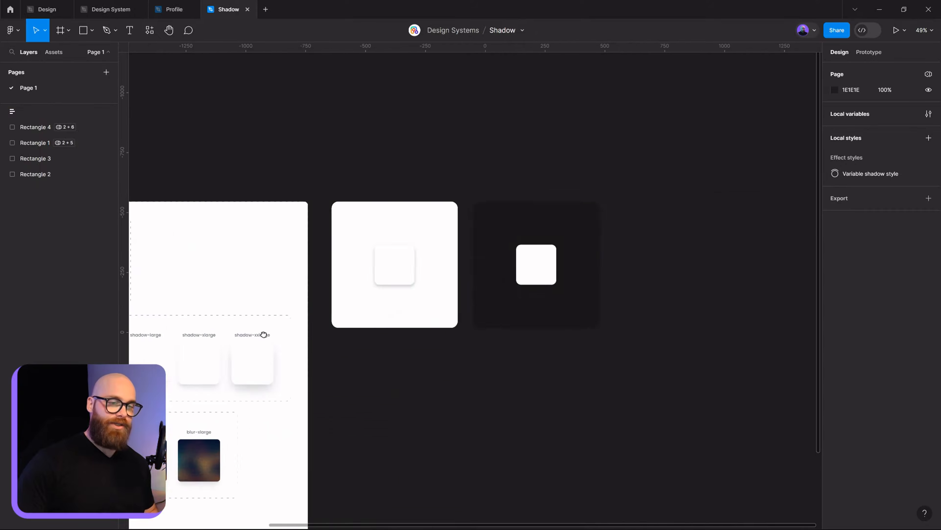
- Select the small card on the light panel and set its shadow strength to Low
{"action": "scroll", "coordinate": [389, 267], "scroll_direction": "up", "scroll_amount": 5}
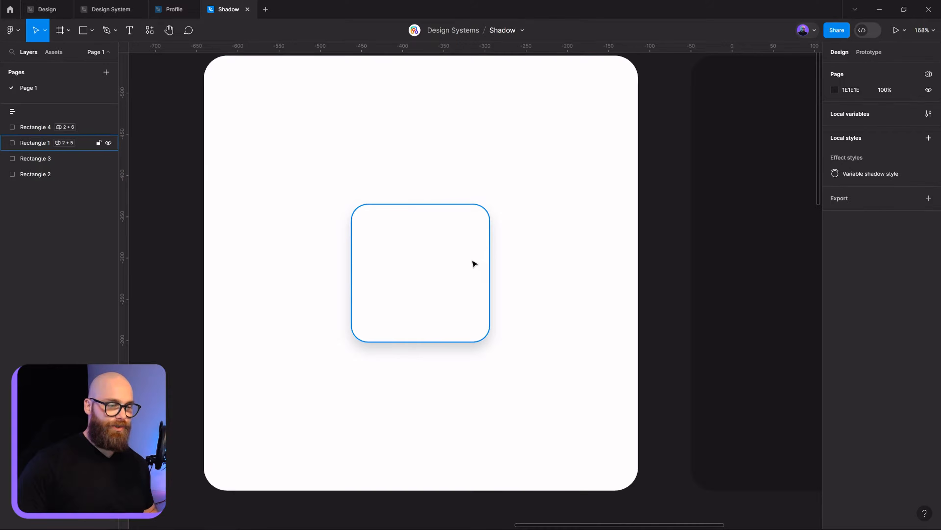
{"action": "left_click", "coordinate": [473, 263]}
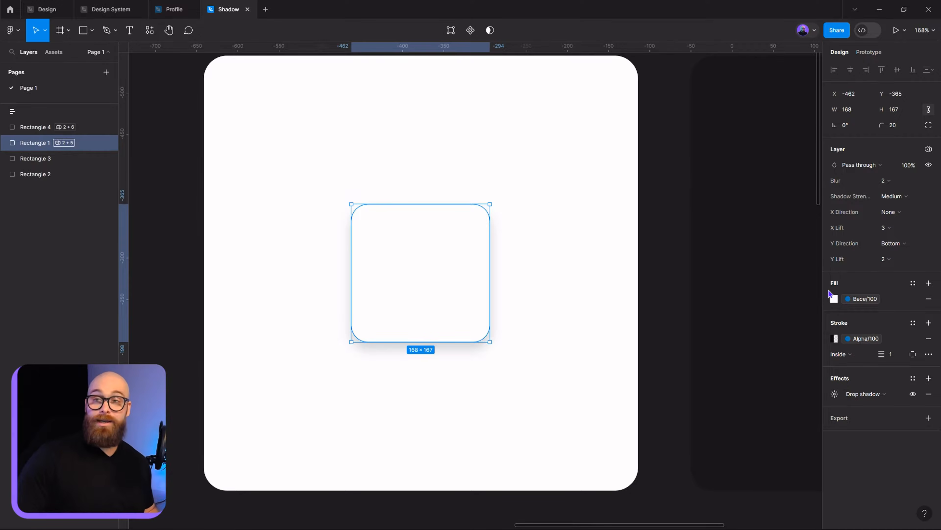
{"action": "left_click", "coordinate": [893, 197]}
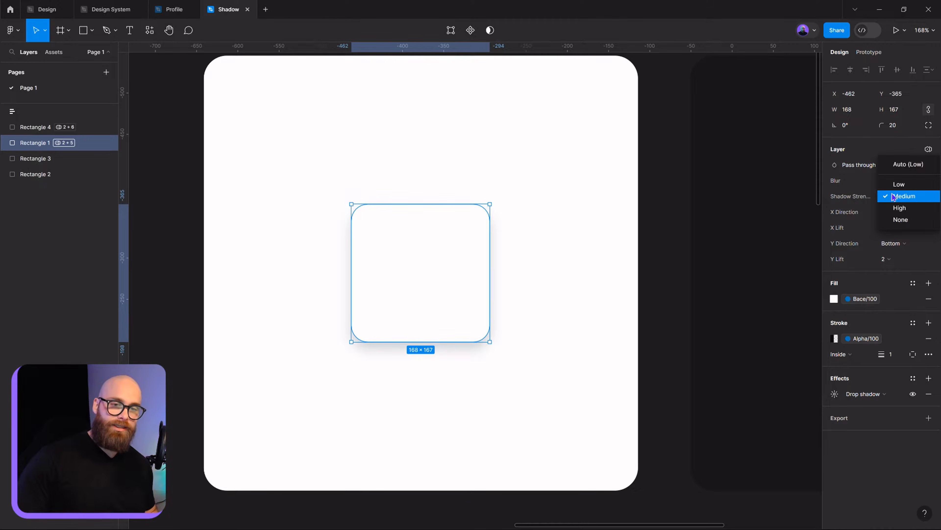
{"action": "left_click", "coordinate": [897, 185]}
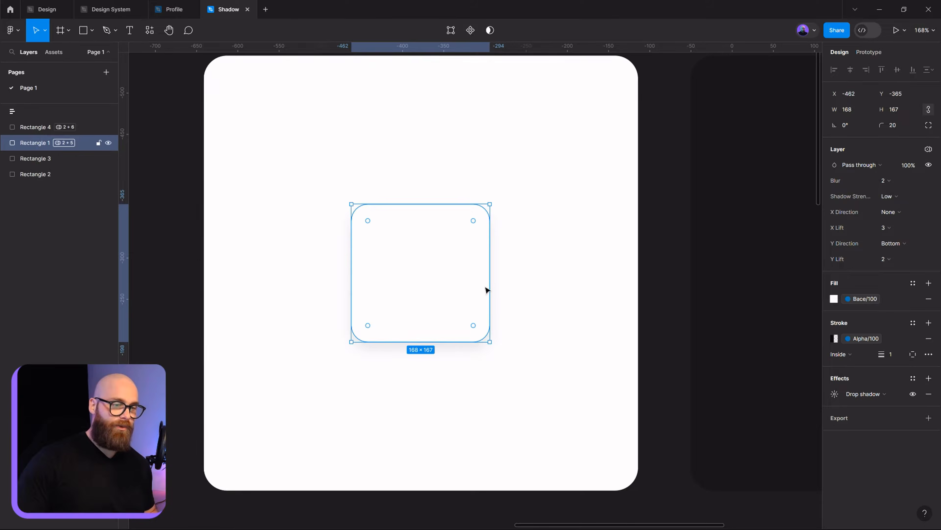
{"action": "left_click", "coordinate": [890, 196]}
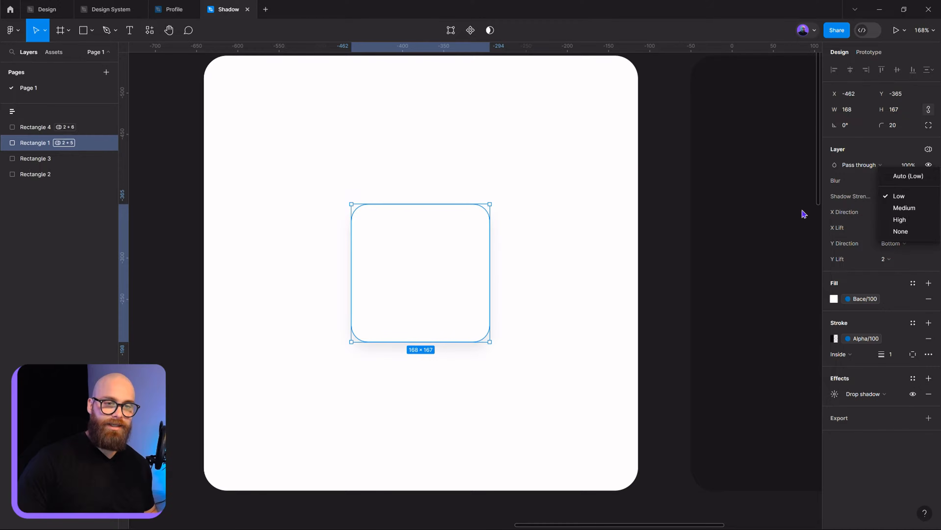
{"action": "left_click", "coordinate": [843, 199]}
- Try the small card's shadow Blur at 4, 1 and 2, and set it to 3
{"action": "left_click", "coordinate": [889, 182]}
{"action": "left_click", "coordinate": [898, 204]}
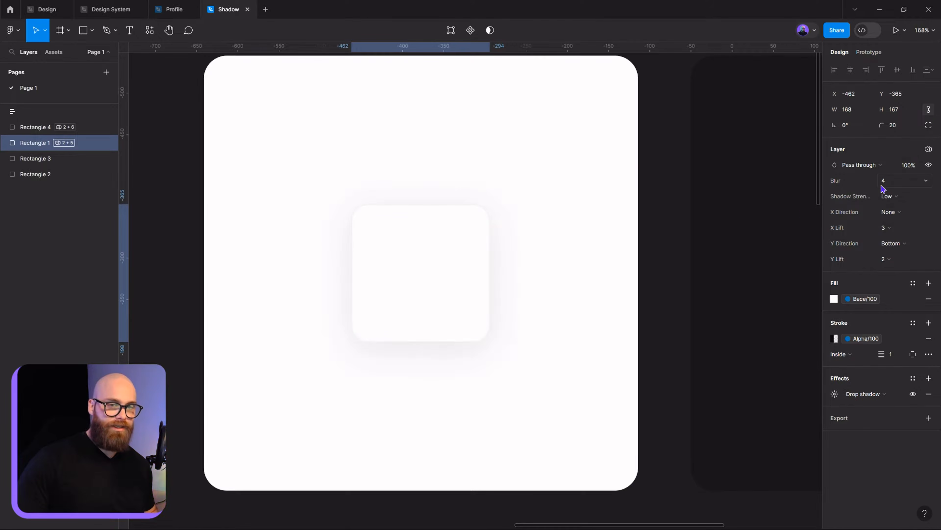
{"action": "left_click", "coordinate": [886, 185]}
{"action": "left_click", "coordinate": [892, 151]}
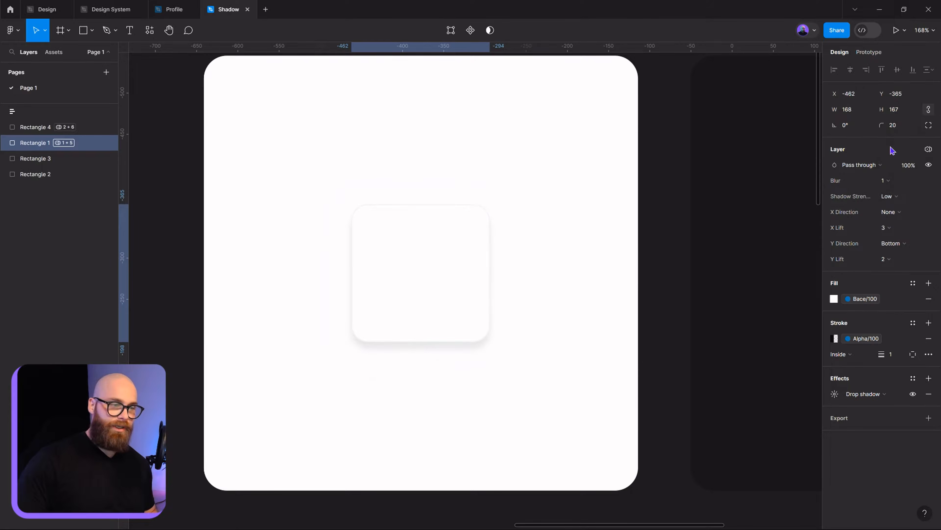
{"action": "left_click", "coordinate": [901, 185]}
{"action": "left_click", "coordinate": [896, 192]}
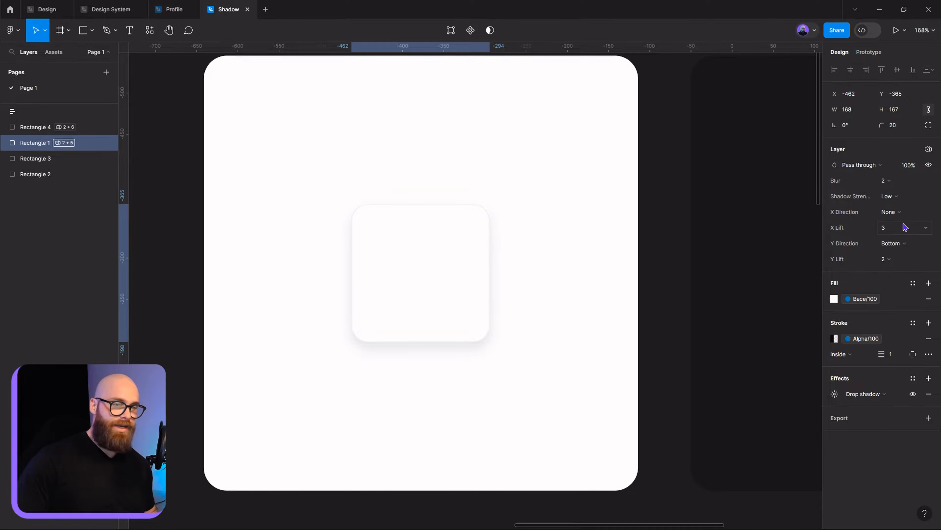
{"action": "left_click", "coordinate": [895, 183]}
{"action": "left_click", "coordinate": [896, 194]}
- Set the shadow strength of the small card on the light panel to High
{"action": "left_click", "coordinate": [890, 196]}
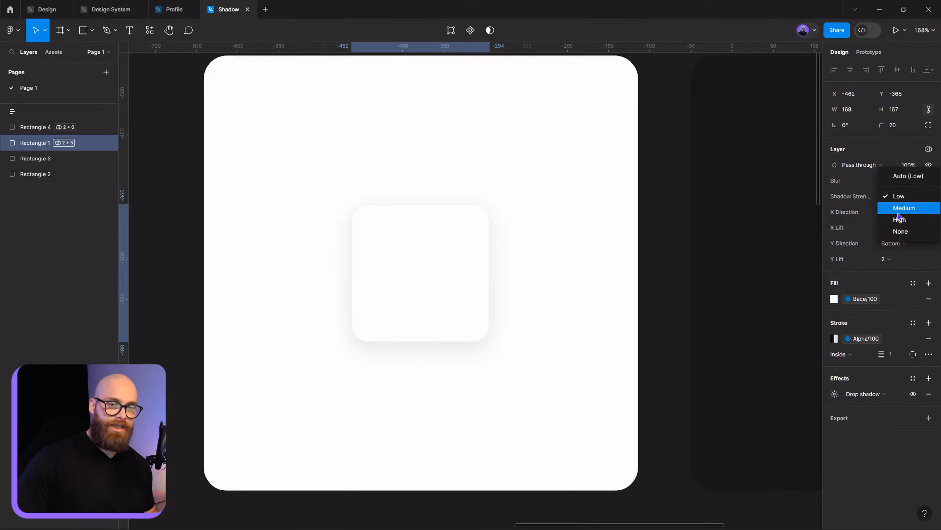
{"action": "left_click", "coordinate": [898, 221]}
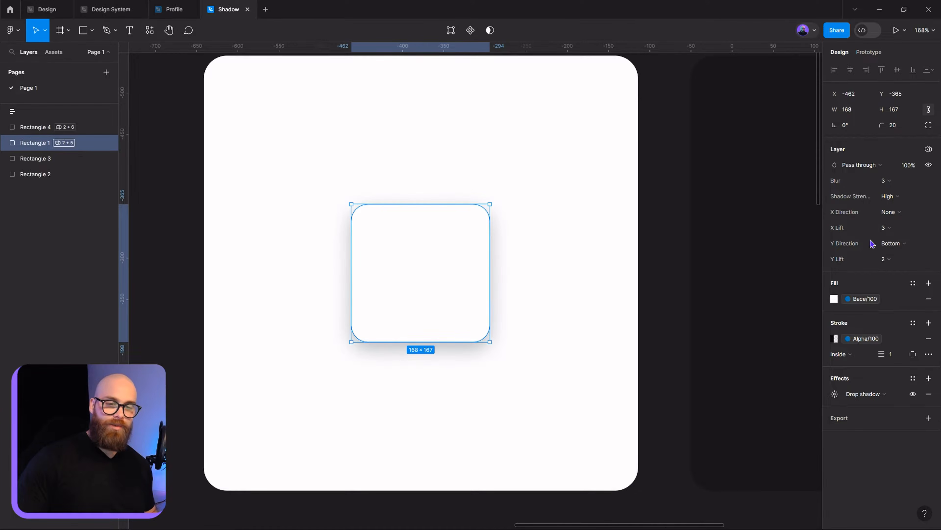
{"action": "left_click", "coordinate": [893, 230]}
{"action": "left_click", "coordinate": [888, 247]}
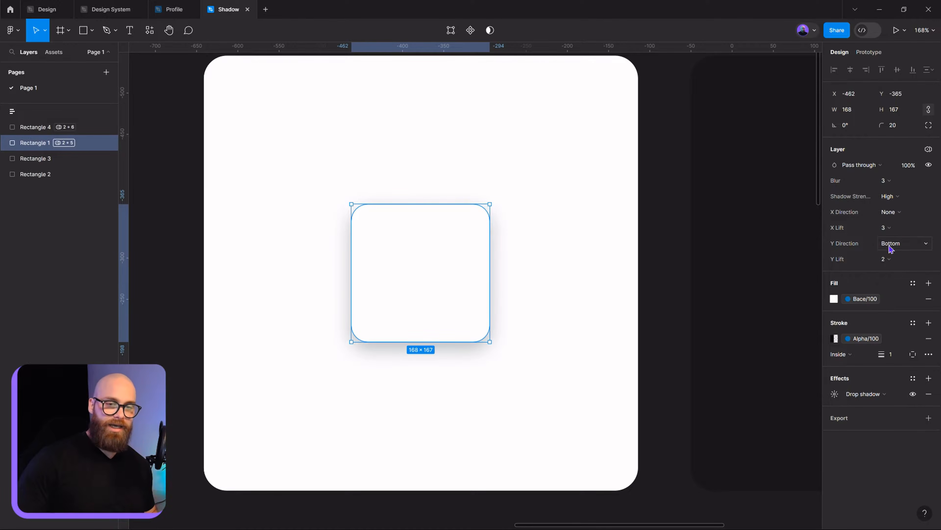
- Try the small light card's shadow Y Direction at None and then Top, and set its shadow strength to Medium
{"action": "left_click", "coordinate": [889, 245]}
{"action": "left_click", "coordinate": [900, 266]}
{"action": "left_click", "coordinate": [888, 250]}
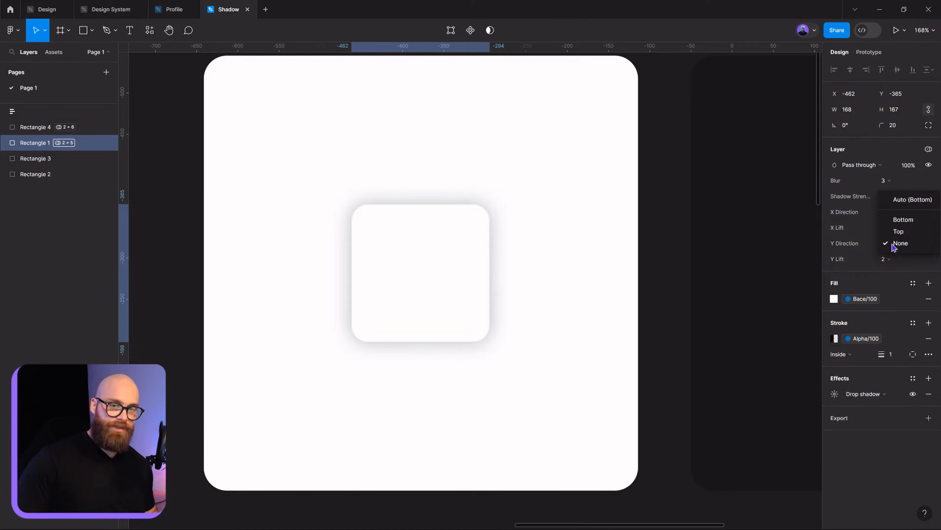
{"action": "left_click", "coordinate": [897, 236]}
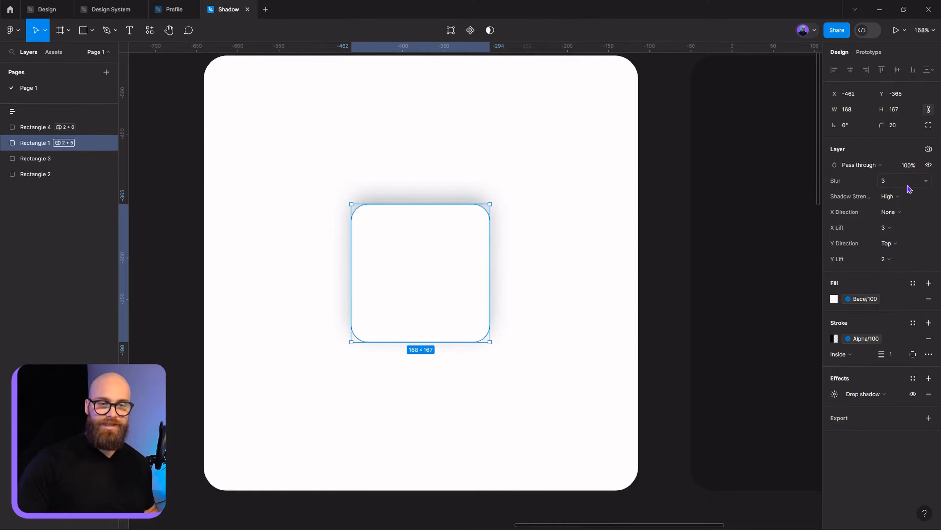
{"action": "left_click", "coordinate": [891, 196]}
{"action": "left_click", "coordinate": [899, 183]}
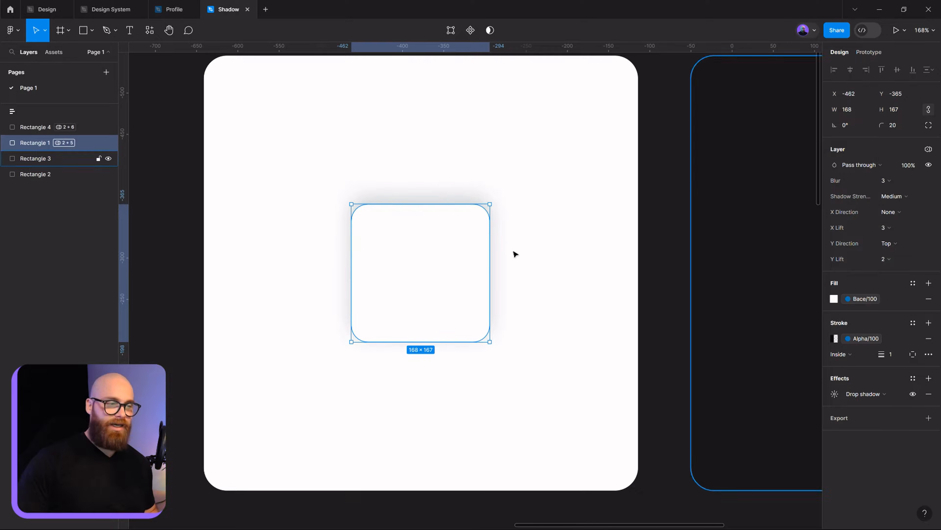
- Set the small card's shadow X Direction to Left, X Lift to 2 and Y Direction to Bottom
{"action": "left_click", "coordinate": [904, 213]}
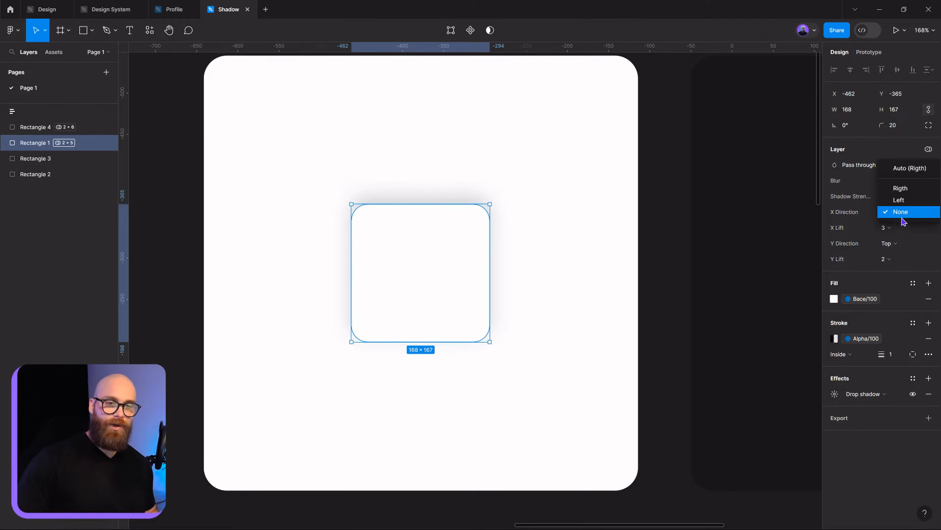
{"action": "left_click", "coordinate": [905, 200]}
{"action": "left_click", "coordinate": [902, 230]}
{"action": "left_click", "coordinate": [898, 212]}
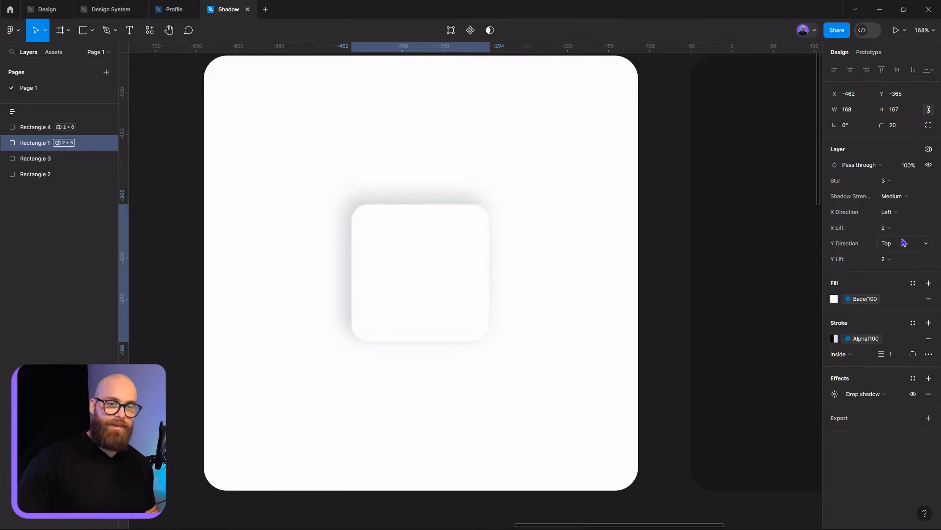
{"action": "left_click", "coordinate": [903, 243]}
{"action": "left_click", "coordinate": [904, 231]}
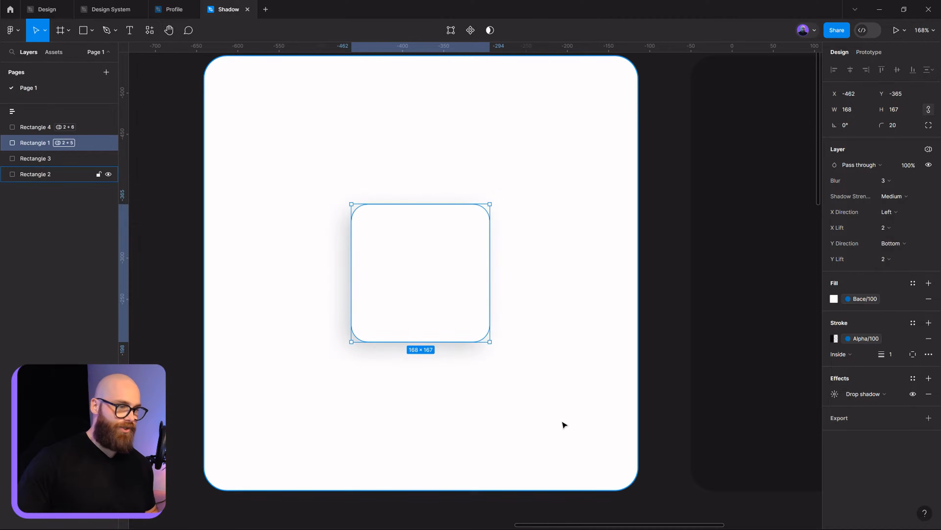
- Duplicate the large white panel directly below the original, at X -641, Y 75
{"action": "left_click_drag", "start_coordinate": [527, 375], "coordinate": [170, 386]}
{"action": "left_click", "coordinate": [788, 283]}
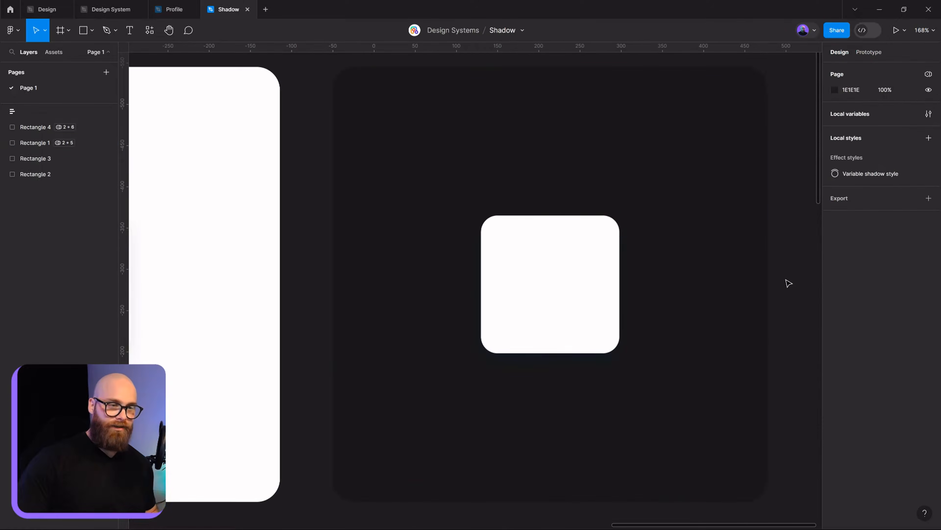
{"action": "scroll", "coordinate": [784, 279], "scroll_direction": "down", "scroll_amount": 4}
{"action": "left_click_drag", "start_coordinate": [776, 280], "coordinate": [676, 239]}
{"action": "left_click_drag", "start_coordinate": [570, 440], "coordinate": [375, 391]}
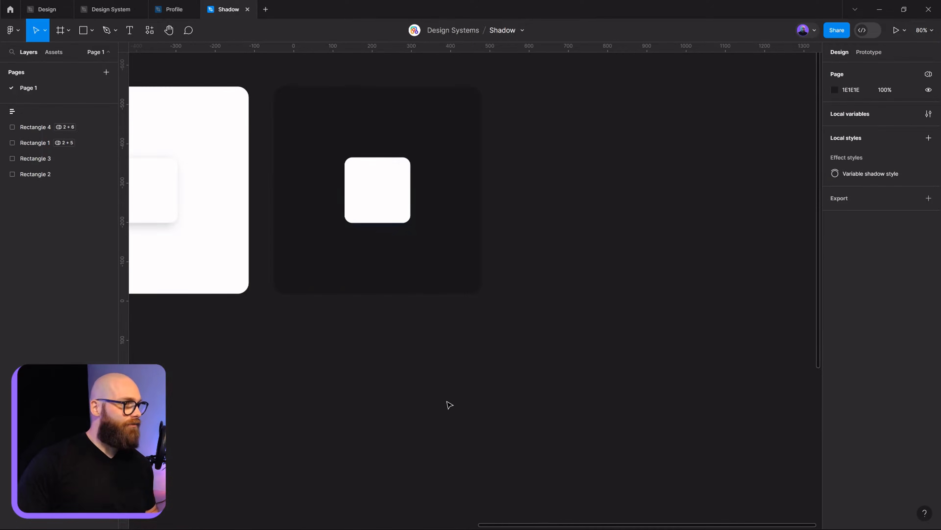
{"action": "left_click_drag", "start_coordinate": [245, 416], "coordinate": [406, 411]}
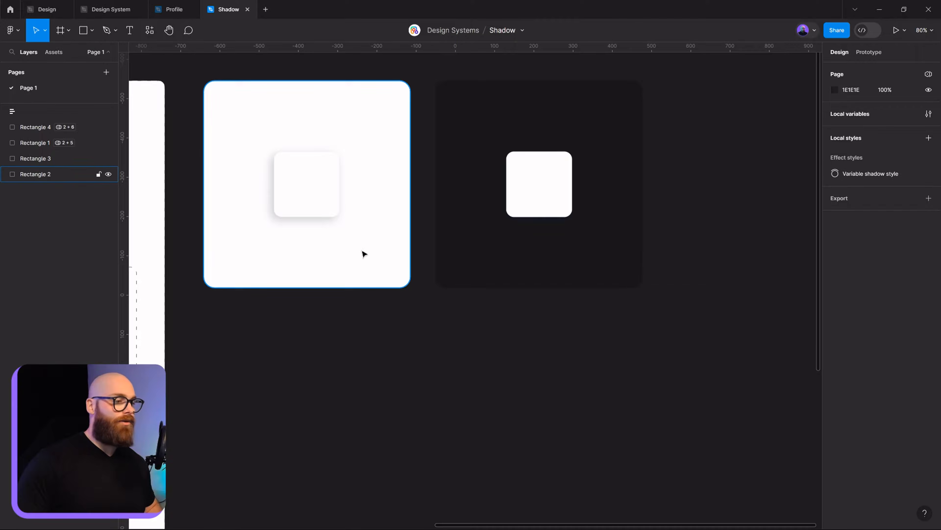
{"action": "left_click", "coordinate": [354, 256]}
{"action": "left_click_drag", "start_coordinate": [345, 273], "coordinate": [391, 473]}
{"action": "scroll", "coordinate": [391, 473], "scroll_direction": "down", "scroll_amount": 5}
{"action": "scroll", "coordinate": [391, 473], "scroll_direction": "left", "scroll_amount": 2}
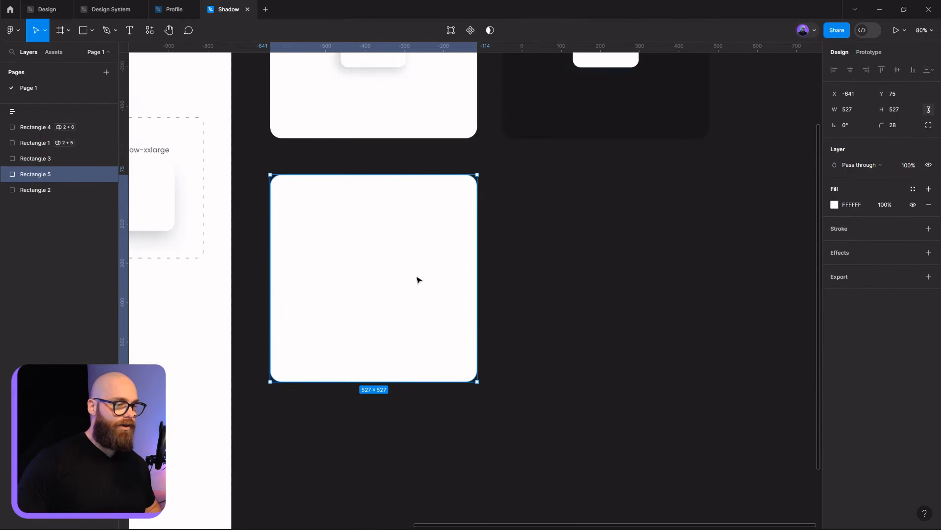
- Flatten the duplicated white panel and lock it
{"action": "right_click", "coordinate": [411, 279]}
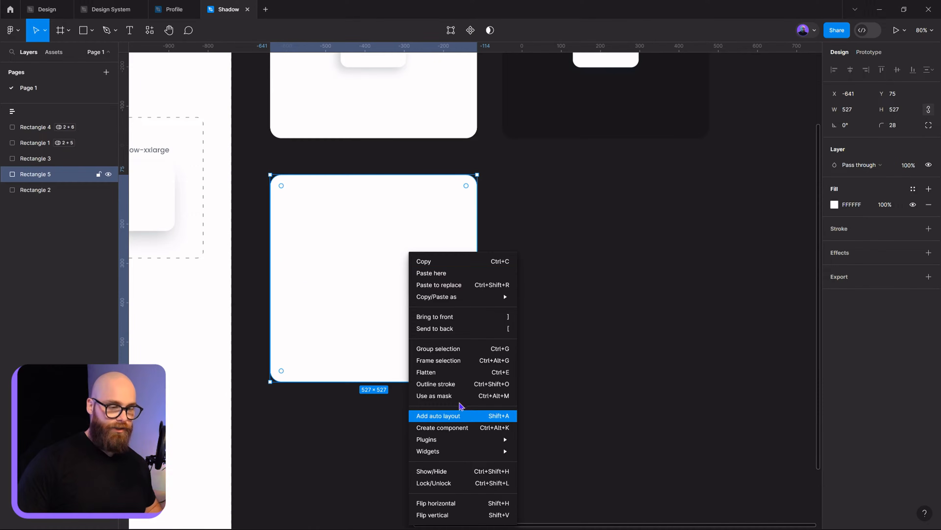
{"action": "left_click", "coordinate": [434, 372]}
{"action": "right_click", "coordinate": [347, 252]}
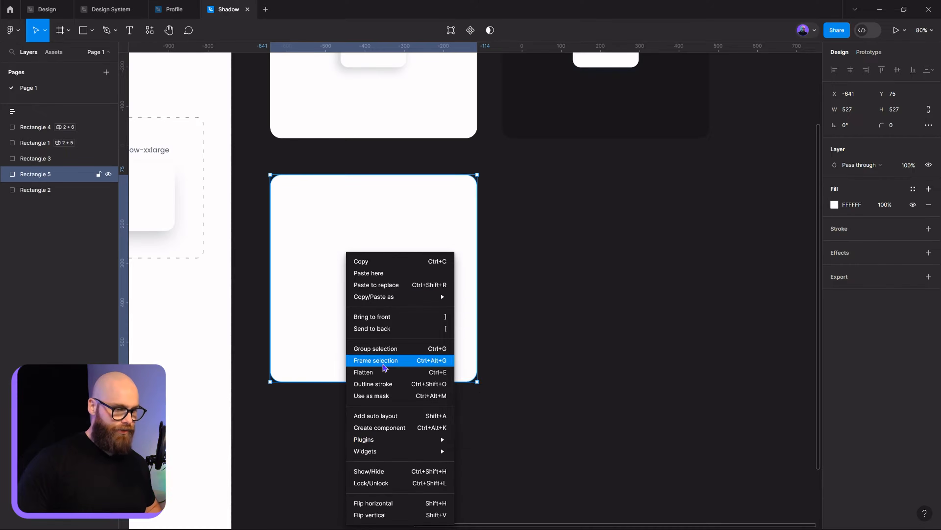
{"action": "left_click", "coordinate": [386, 483]}
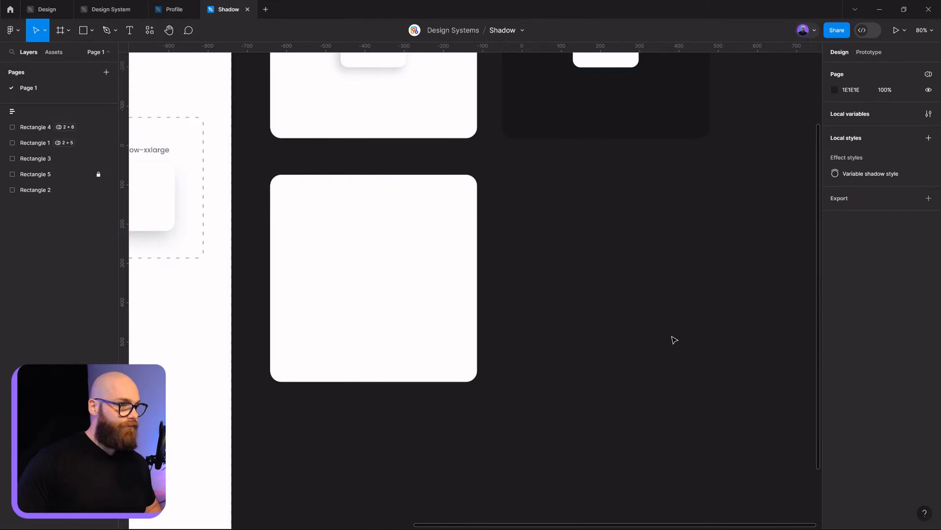
- Draw a square of about 127 × 127 near the middle of the locked white panel and round its corners to 12
{"action": "left_click", "coordinate": [84, 38]}
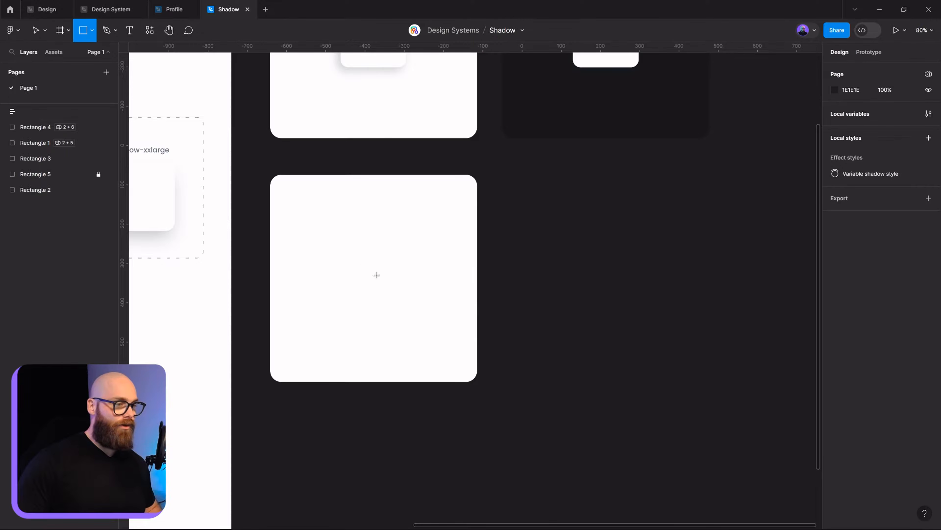
{"action": "mouse_move", "coordinate": [339, 258]}
{"action": "left_mouse_down"}
{"action": "mouse_move", "coordinate": [386, 309]}
{"action": "mouse_move", "coordinate": [374, 280]}
{"action": "left_mouse_up"}
{"action": "scroll", "coordinate": [371, 281], "scroll_direction": "up", "scroll_amount": 2}
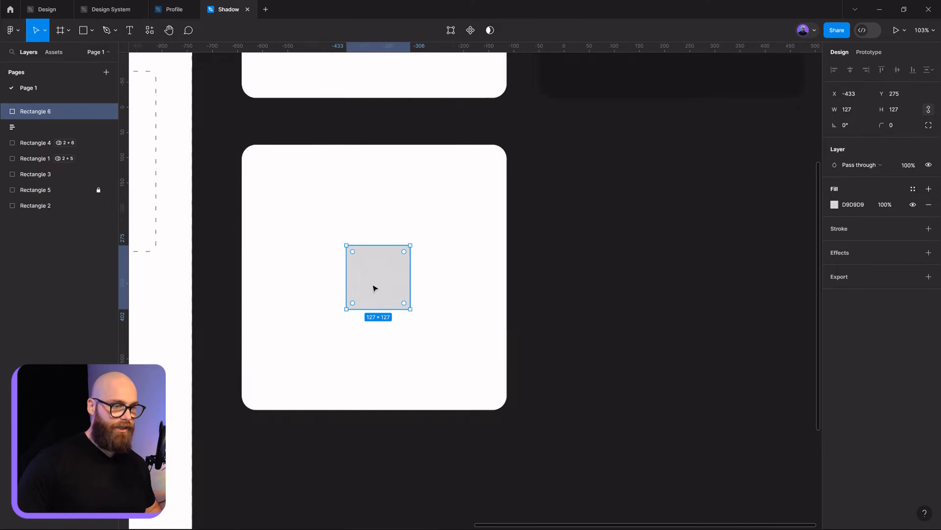
{"action": "scroll", "coordinate": [386, 296], "scroll_direction": "up", "scroll_amount": 5}
{"action": "left_click_drag", "start_coordinate": [391, 311], "coordinate": [500, 371]}
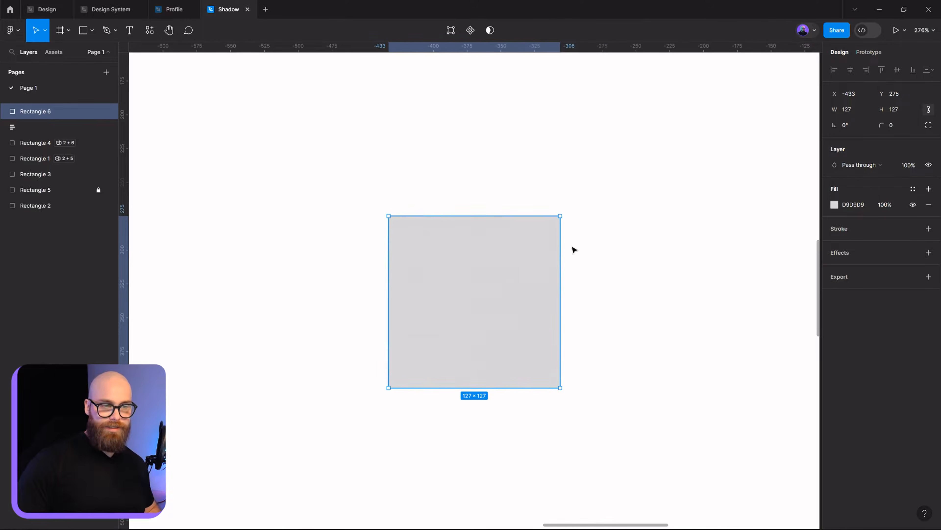
{"action": "left_click_drag", "start_coordinate": [549, 225], "coordinate": [546, 235]}
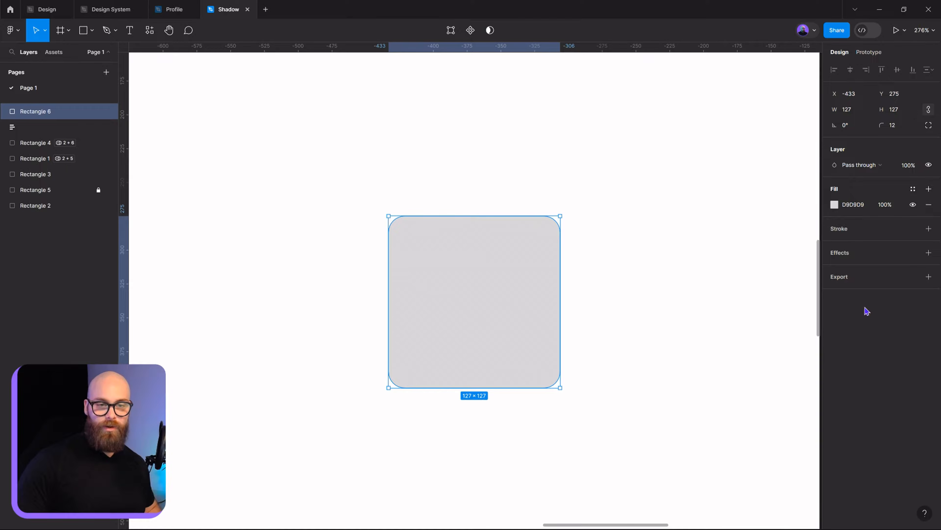
- Add a drop shadow to the grey square and set its X offset to -1 and Y offset to 2
{"action": "left_click", "coordinate": [928, 253]}
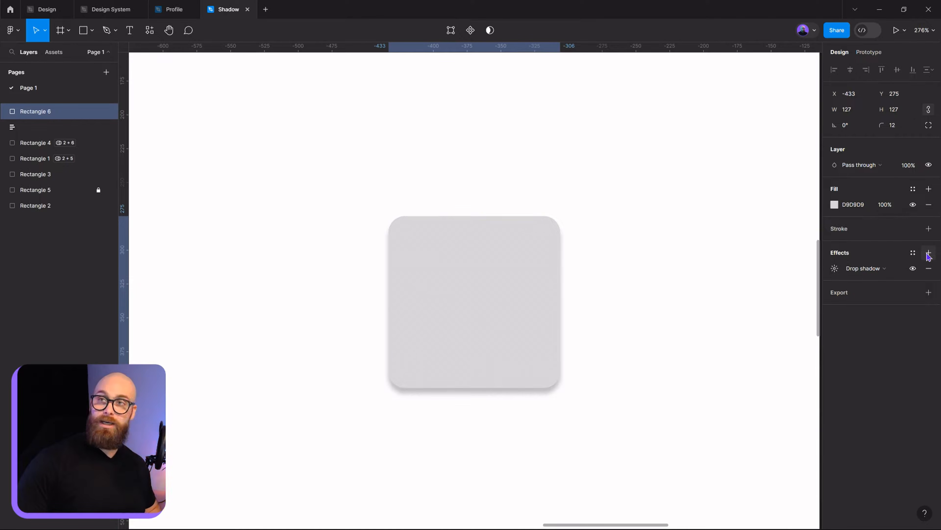
{"action": "left_click", "coordinate": [835, 268]}
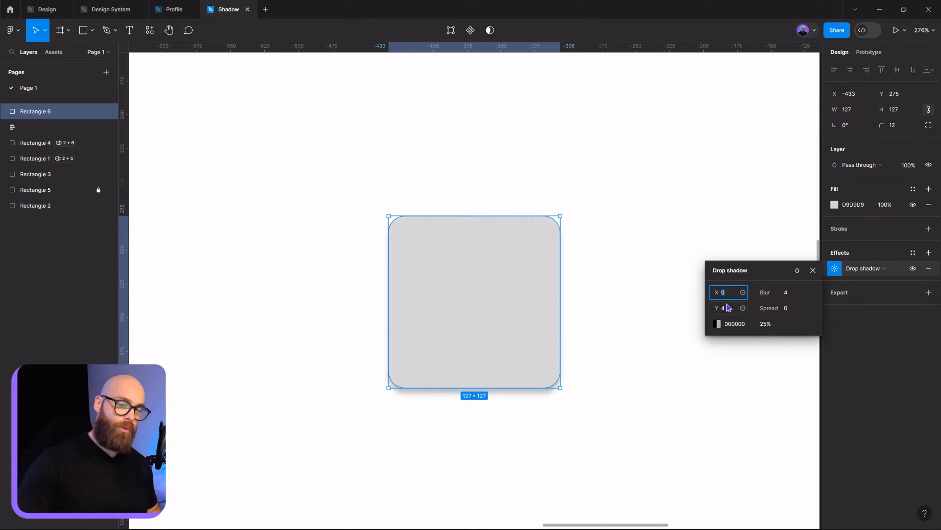
{"action": "mouse_move", "coordinate": [723, 292]}
{"action": "left_mouse_down"}
{"action": "mouse_move", "coordinate": [815, 301]}
{"action": "mouse_move", "coordinate": [690, 300]}
{"action": "mouse_move", "coordinate": [548, 318]}
{"action": "mouse_move", "coordinate": [716, 277]}
{"action": "left_mouse_up"}
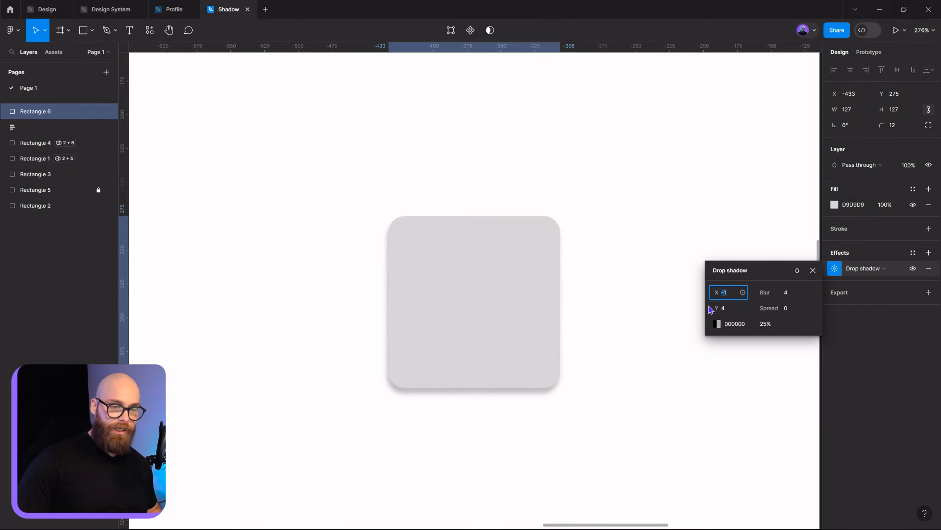
{"action": "mouse_move", "coordinate": [724, 311]}
{"action": "left_mouse_down"}
{"action": "mouse_move", "coordinate": [647, 313]}
{"action": "mouse_move", "coordinate": [787, 300]}
{"action": "mouse_move", "coordinate": [719, 309]}
{"action": "left_mouse_up"}
{"action": "scroll", "coordinate": [574, 275], "scroll_direction": "down", "scroll_amount": 2}
{"action": "scroll", "coordinate": [574, 276], "scroll_direction": "down", "scroll_amount": 3}
{"action": "left_click", "coordinate": [611, 162]}
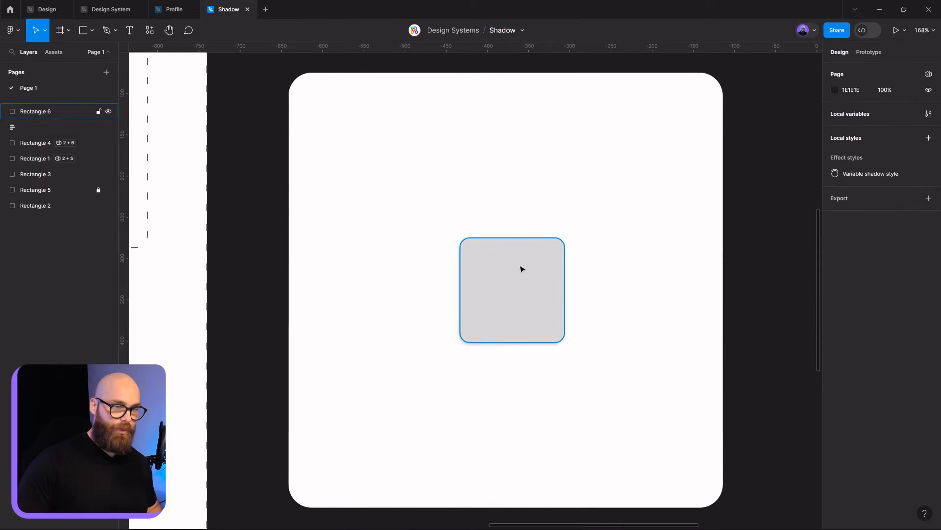
- Move the grey card toward the panel's lower right corner and try a second square of about 144 × 144 beside it
{"action": "left_click_drag", "start_coordinate": [521, 267], "coordinate": [617, 340]}
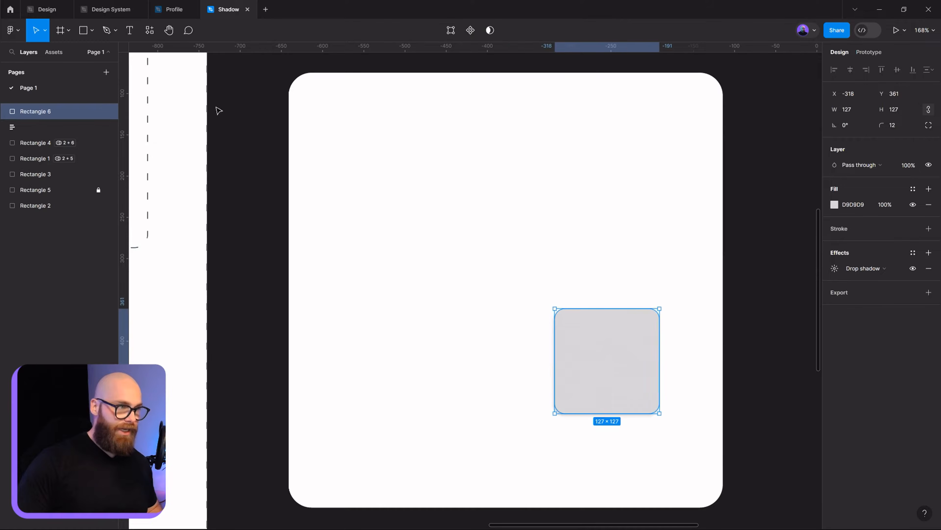
{"action": "left_click", "coordinate": [88, 33]}
{"action": "left_click_drag", "start_coordinate": [313, 93], "coordinate": [433, 213]}
{"action": "left_click_drag", "start_coordinate": [364, 139], "coordinate": [485, 244]}
{"action": "scroll", "coordinate": [440, 191], "scroll_direction": "up", "scroll_amount": 5}
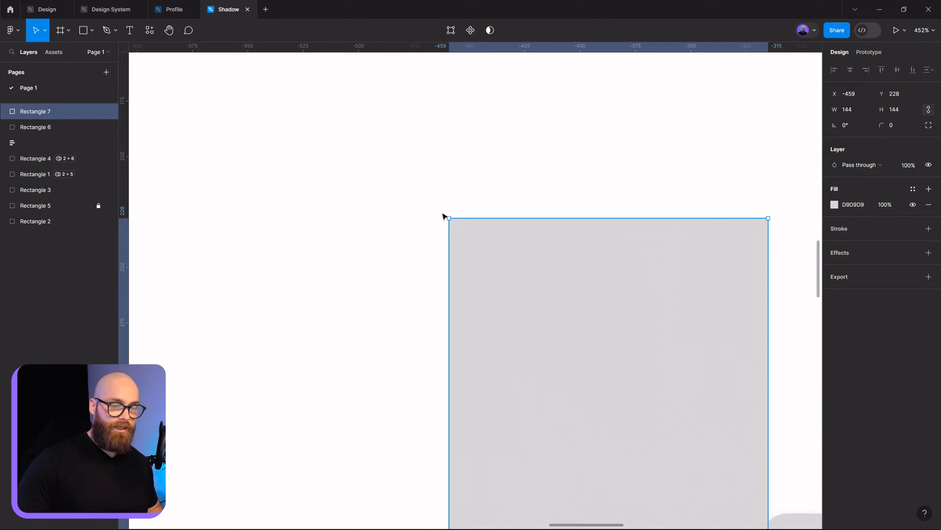
{"action": "scroll", "coordinate": [639, 364], "scroll_direction": "right", "scroll_amount": 4}
{"action": "scroll", "coordinate": [639, 363], "scroll_direction": "down", "scroll_amount": 2}
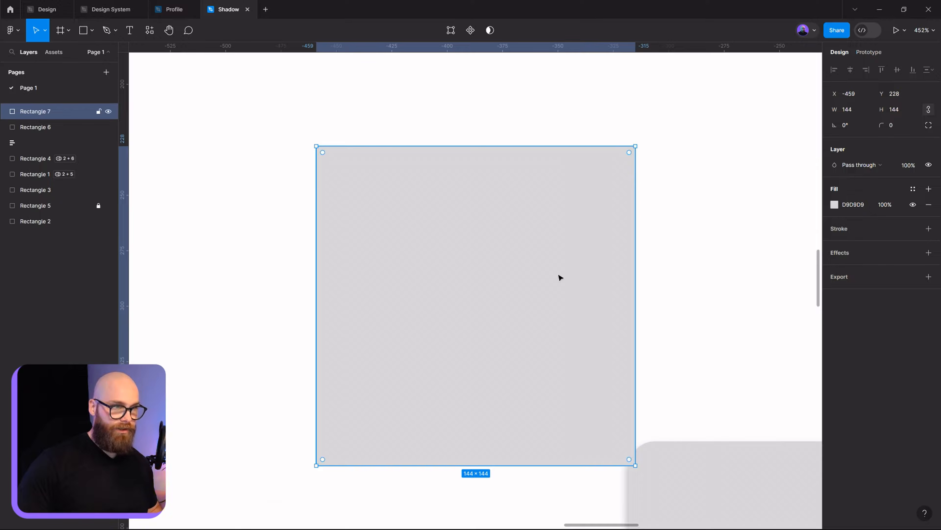
{"action": "key", "text": "Delete"}
- Move the rounded grey card back to the horizontal centre of the white panel, at X -441, Y 275
{"action": "left_click_drag", "start_coordinate": [681, 357], "coordinate": [582, 291]}
{"action": "scroll", "coordinate": [580, 295], "scroll_direction": "down", "scroll_amount": 4}
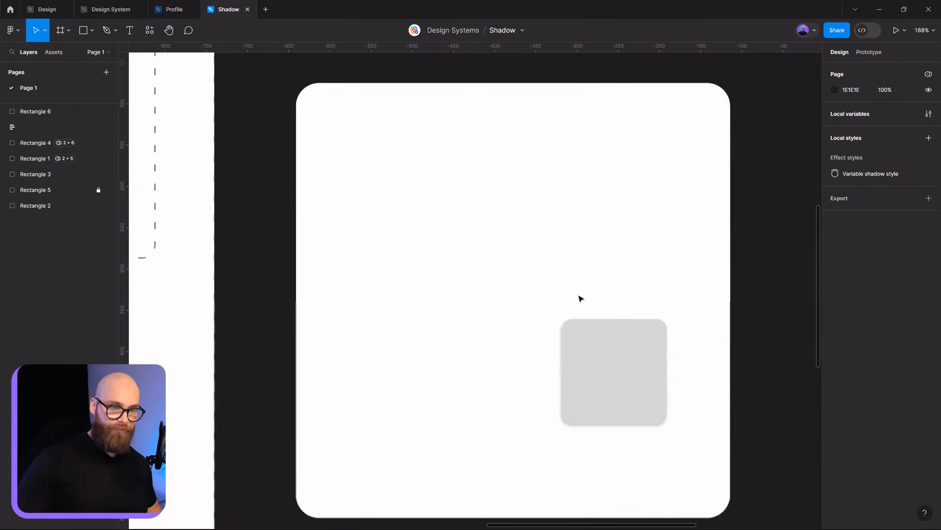
{"action": "left_click_drag", "start_coordinate": [611, 374], "coordinate": [513, 306]}
- Change the grey card's drop shadow colour to a very dark blue, 030C13
{"action": "left_click", "coordinate": [834, 268]}
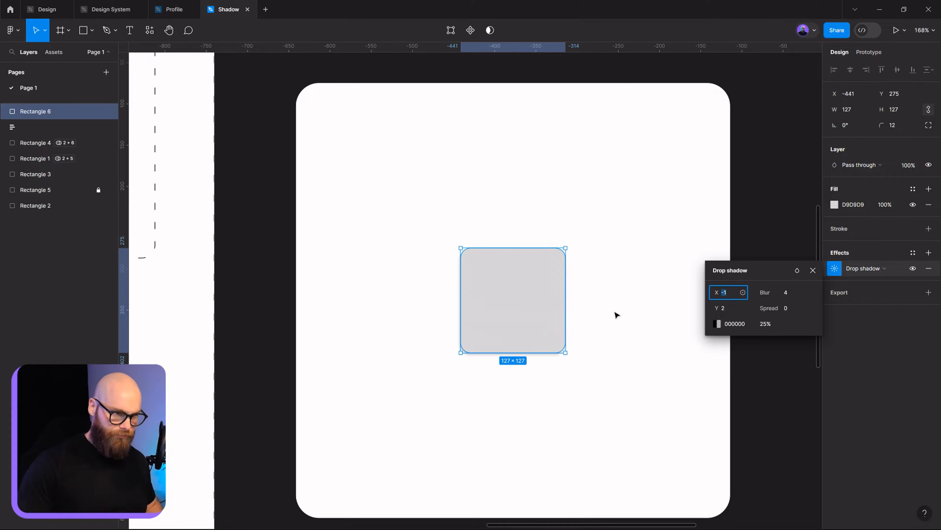
{"action": "left_click", "coordinate": [617, 314]}
{"action": "scroll", "coordinate": [496, 274], "scroll_direction": "up", "scroll_amount": 3}
{"action": "left_click", "coordinate": [502, 306]}
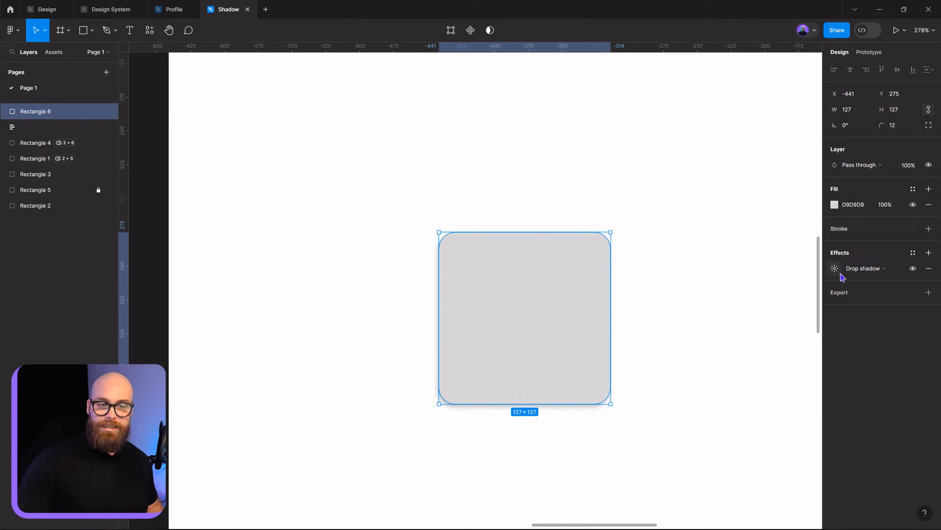
{"action": "left_click", "coordinate": [835, 268]}
{"action": "left_click", "coordinate": [715, 326]}
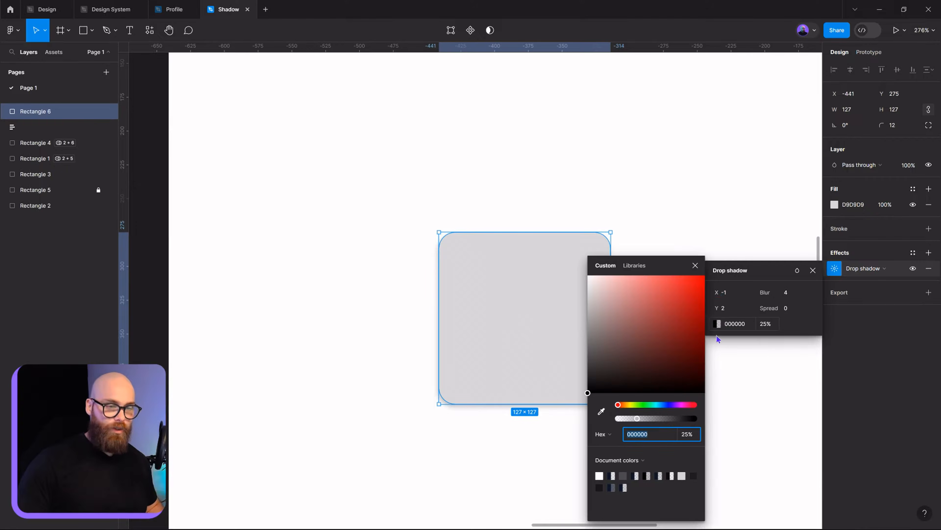
{"action": "left_click", "coordinate": [660, 405]}
{"action": "left_click_drag", "start_coordinate": [661, 408], "coordinate": [664, 407]}
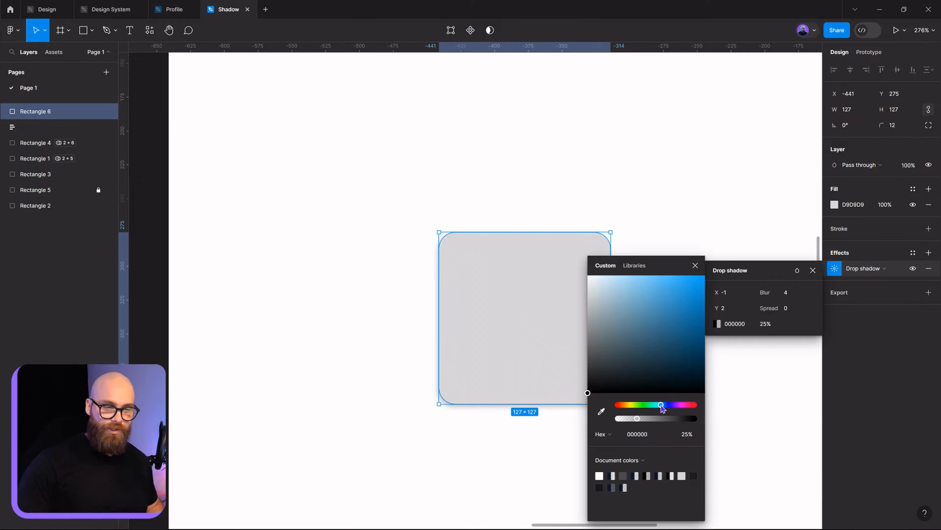
{"action": "left_click_drag", "start_coordinate": [632, 343], "coordinate": [685, 387]}
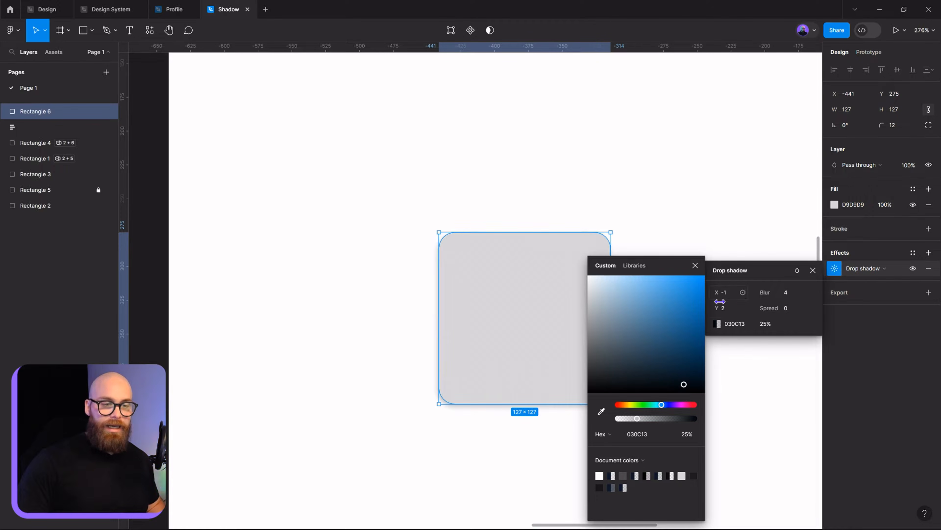
- Set the grey card's drop shadow to X 1, Y 3 and blur 6.6
{"action": "scroll", "coordinate": [405, 299], "scroll_direction": "right", "scroll_amount": 5}
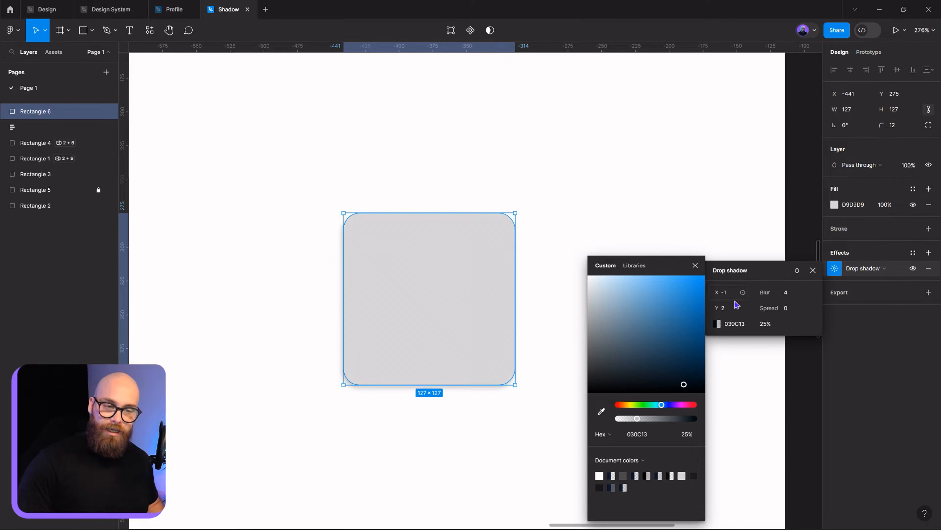
{"action": "left_click_drag", "start_coordinate": [720, 292], "coordinate": [721, 291]}
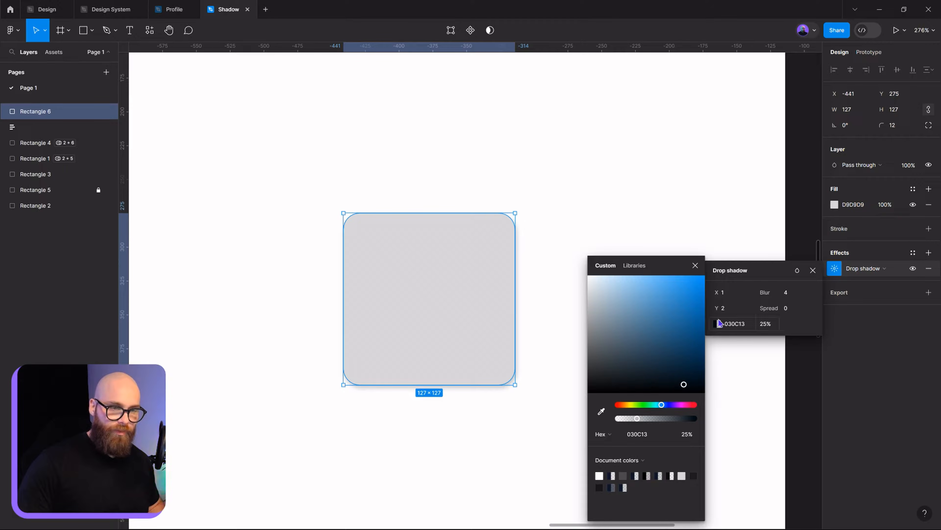
{"action": "left_click_drag", "start_coordinate": [719, 307], "coordinate": [791, 294]}
- Set the grey card's shadow colour opacity to 10% and finish with the card selected
{"action": "left_click", "coordinate": [772, 326]}
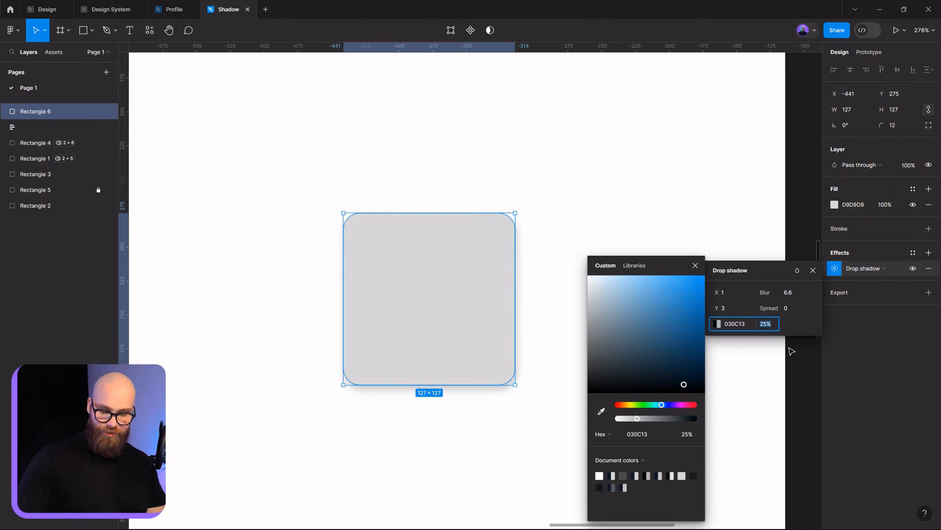
{"action": "type", "text": "10"}
{"action": "key", "text": "Return"}
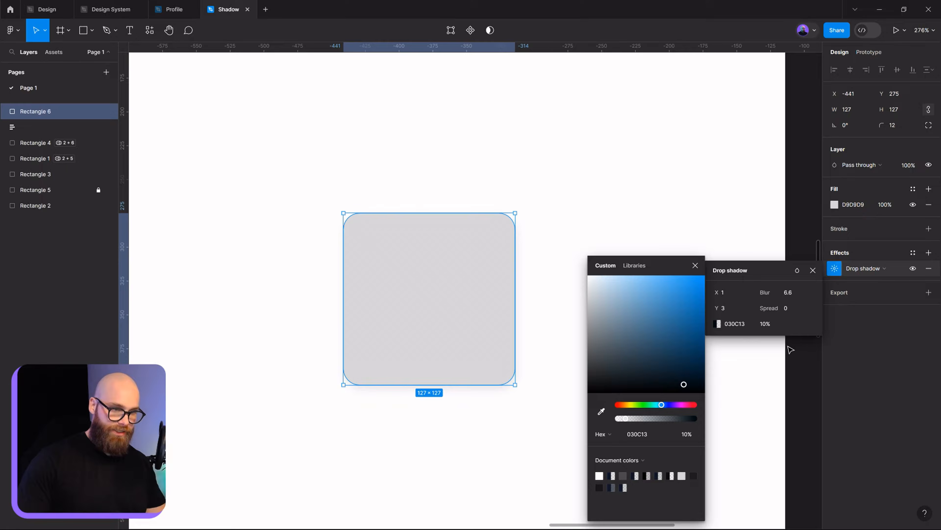
{"action": "left_click", "coordinate": [673, 219]}
{"action": "left_click", "coordinate": [462, 273]}
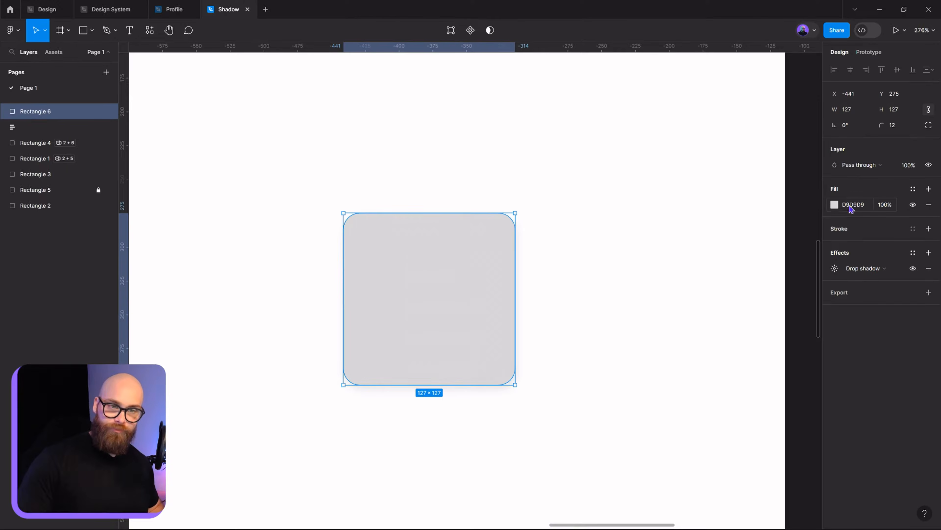
- Change the grey card's fill to white, FFFFFF, and deselect the card
{"action": "left_click", "coordinate": [834, 204]}
{"action": "left_click_drag", "start_coordinate": [759, 261], "coordinate": [645, 175]}
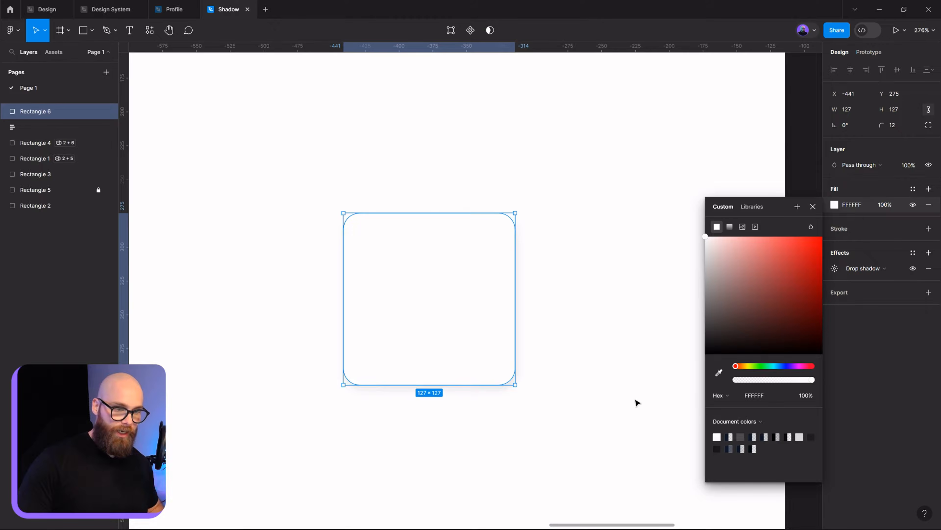
{"action": "left_click", "coordinate": [637, 402]}
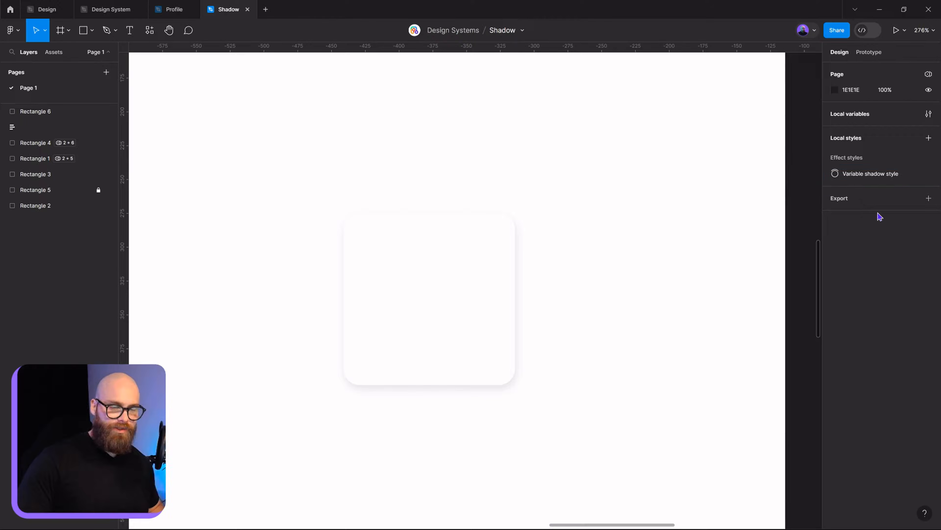
- Add a second drop shadow to the white card and set its Y offset to 1 and blur to 2
{"action": "left_click", "coordinate": [497, 304]}
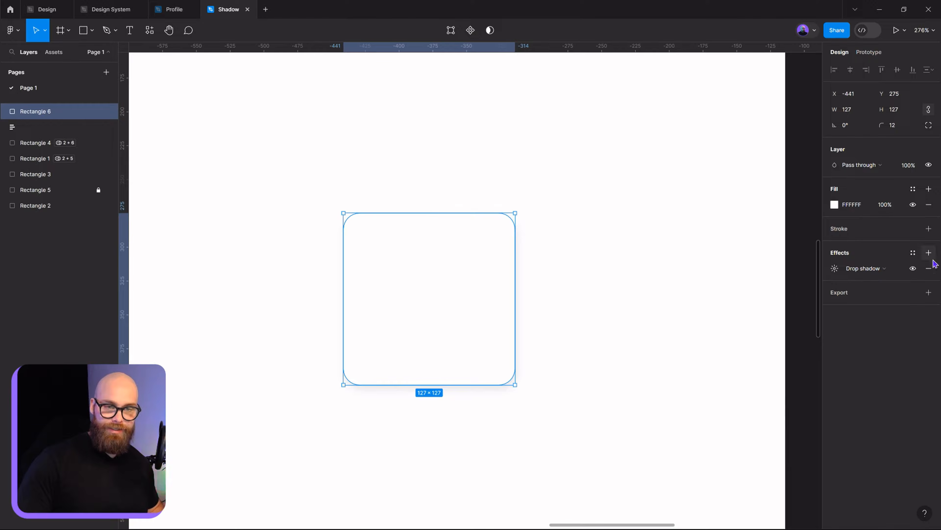
{"action": "left_click", "coordinate": [929, 253]}
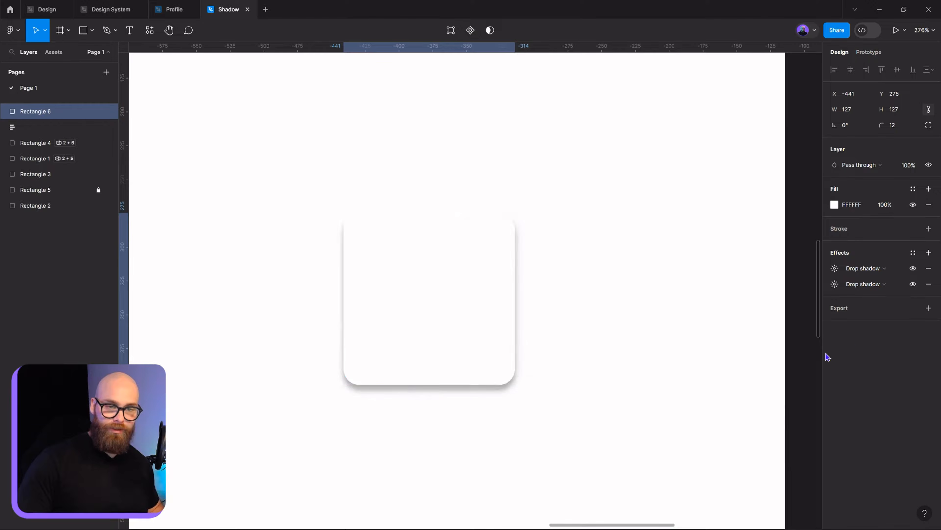
{"action": "left_click", "coordinate": [835, 284]}
{"action": "left_click", "coordinate": [835, 268]}
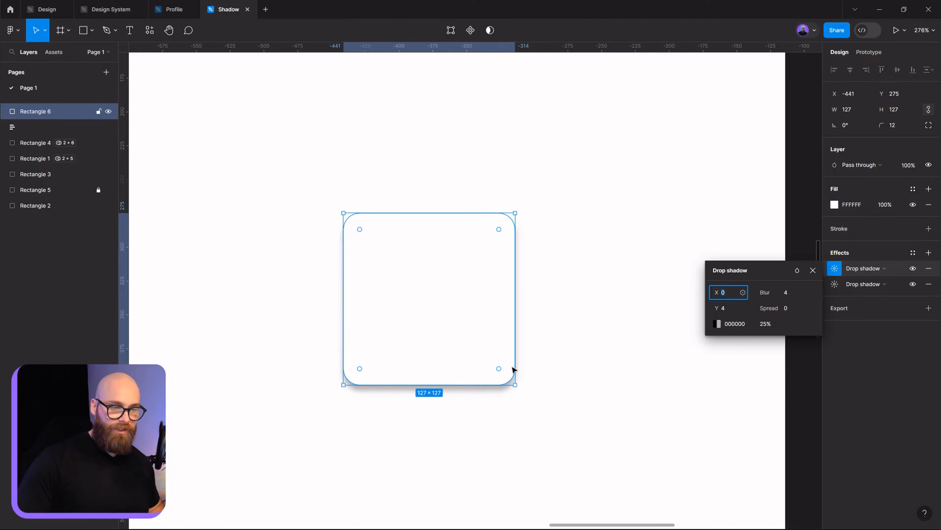
{"action": "scroll", "coordinate": [511, 371], "scroll_direction": "up", "scroll_amount": 5}
{"action": "scroll", "coordinate": [534, 371], "scroll_direction": "down", "scroll_amount": 4}
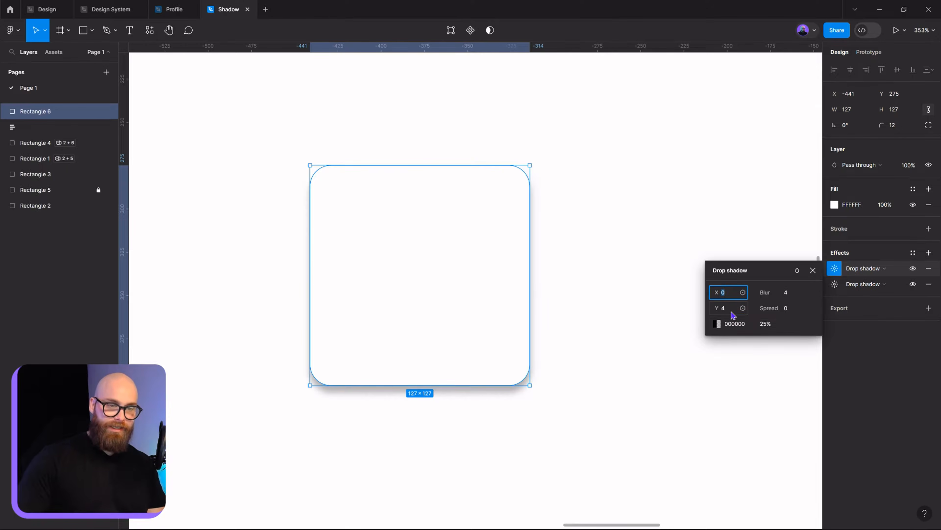
{"action": "key", "text": "Tab"}
{"action": "key", "text": "Return"}
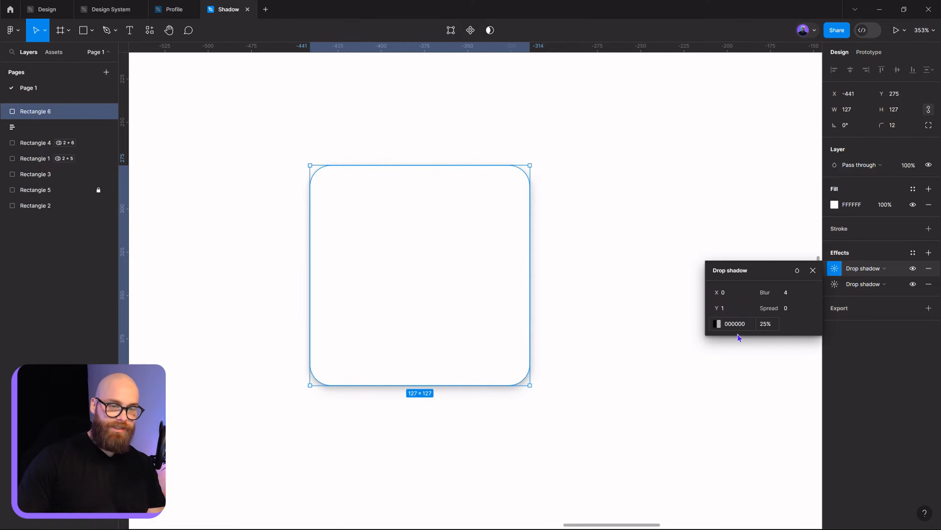
{"action": "left_click", "coordinate": [792, 297]}
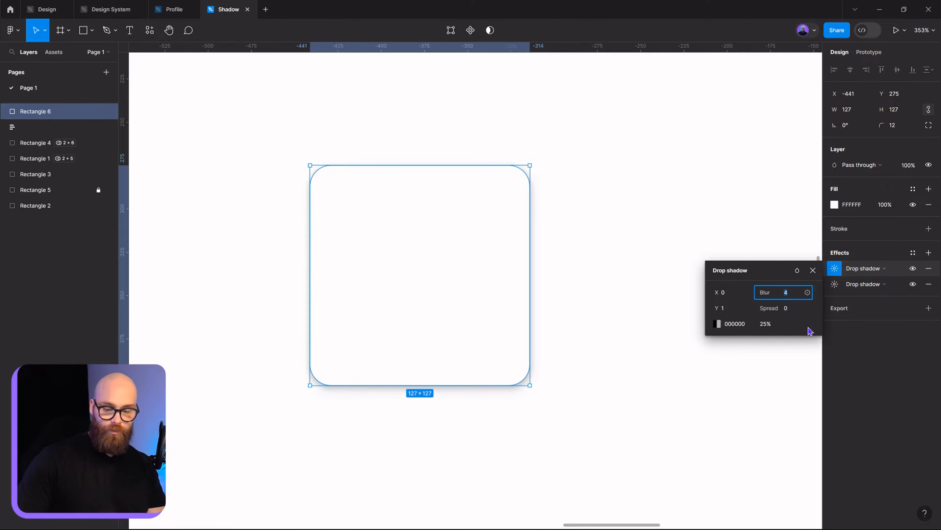
{"action": "key", "text": "Return"}
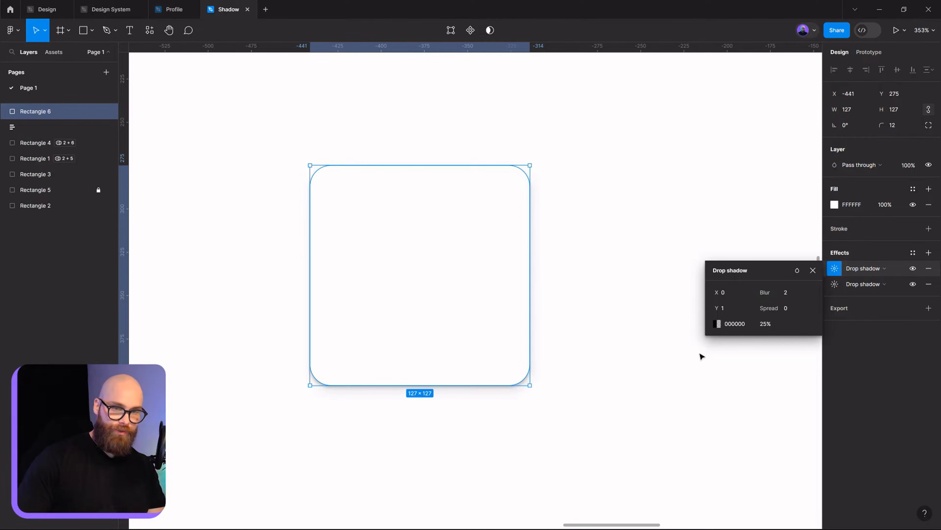
{"action": "left_click", "coordinate": [644, 388]}
- Inspect the layered shadow at the card's edges, and nudge the card to X -436, Y 272
{"action": "scroll", "coordinate": [333, 391], "scroll_direction": "up", "scroll_amount": 10}
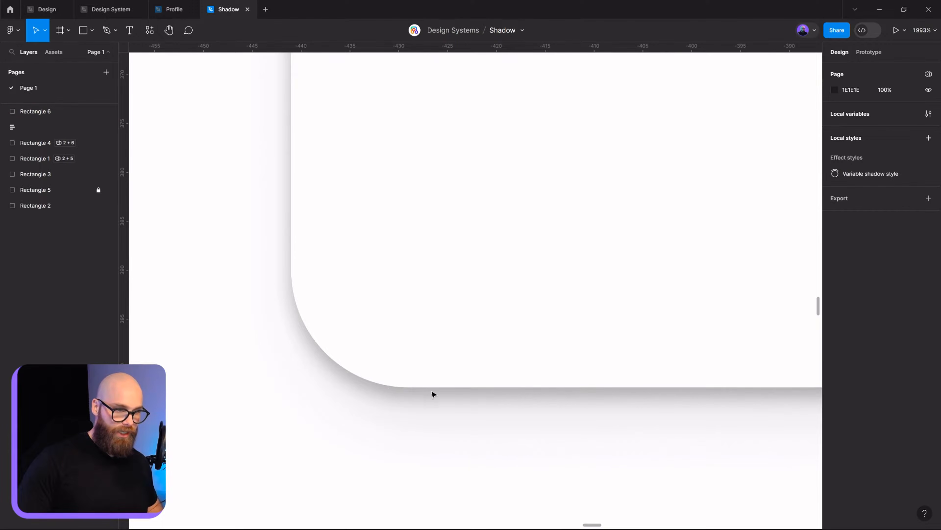
{"action": "scroll", "coordinate": [433, 393], "scroll_direction": "down", "scroll_amount": 10}
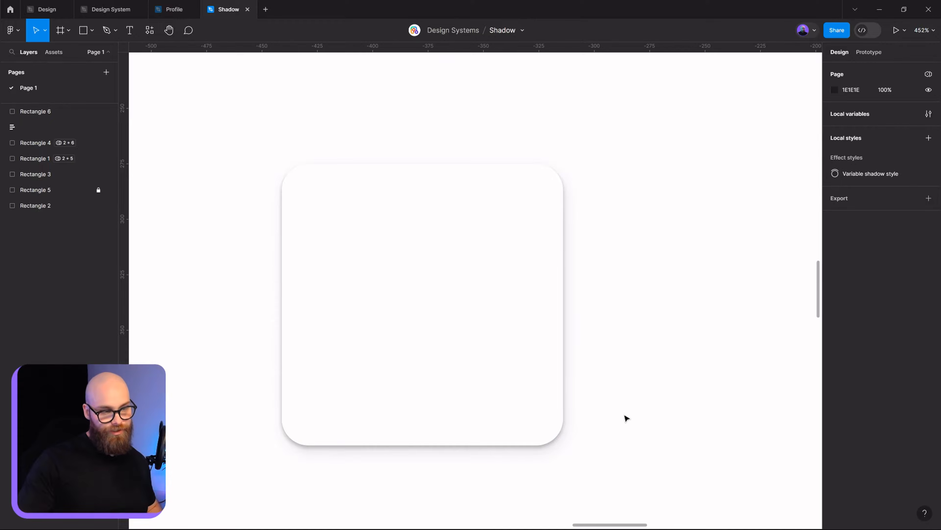
{"action": "scroll", "coordinate": [666, 412], "scroll_direction": "left", "scroll_amount": 2}
{"action": "scroll", "coordinate": [669, 410], "scroll_direction": "down", "scroll_amount": 3}
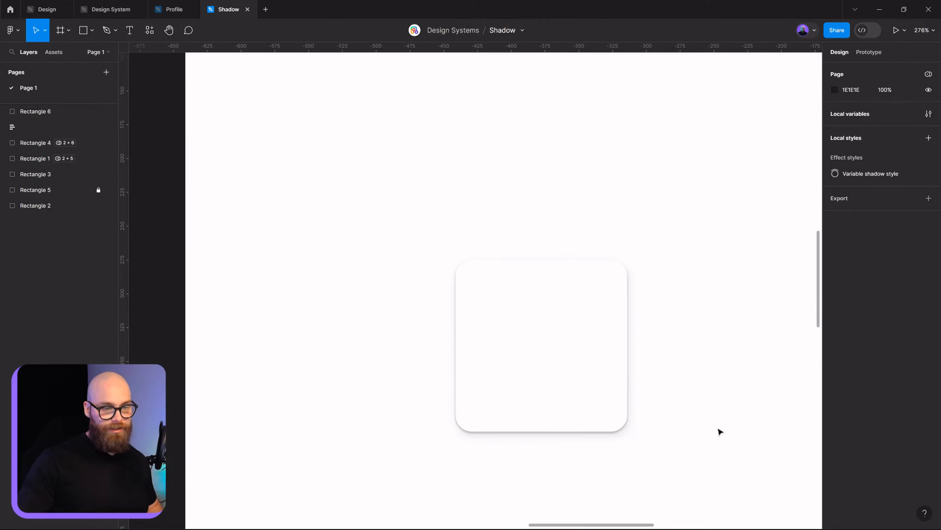
{"action": "scroll", "coordinate": [514, 327], "scroll_direction": "right", "scroll_amount": 2}
{"action": "left_click", "coordinate": [515, 328]}
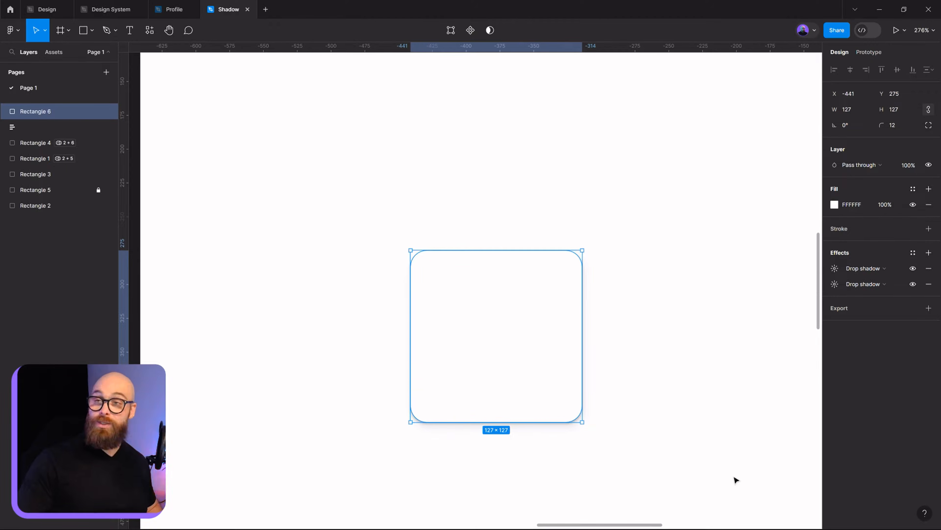
{"action": "left_click_drag", "start_coordinate": [531, 341], "coordinate": [539, 336]}
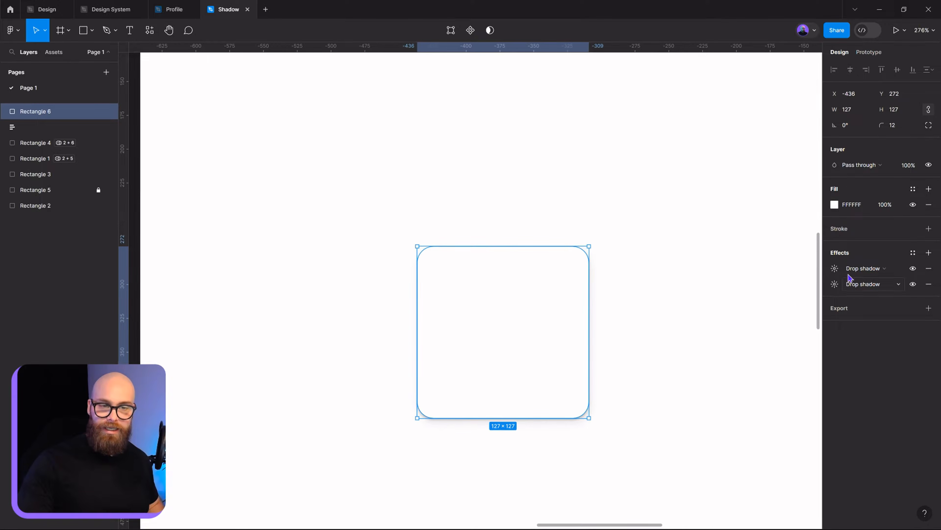
- Compare the card's two drop shadows and set the blur of the dark blue 030C13 shadow to 8
{"action": "left_click", "coordinate": [836, 284]}
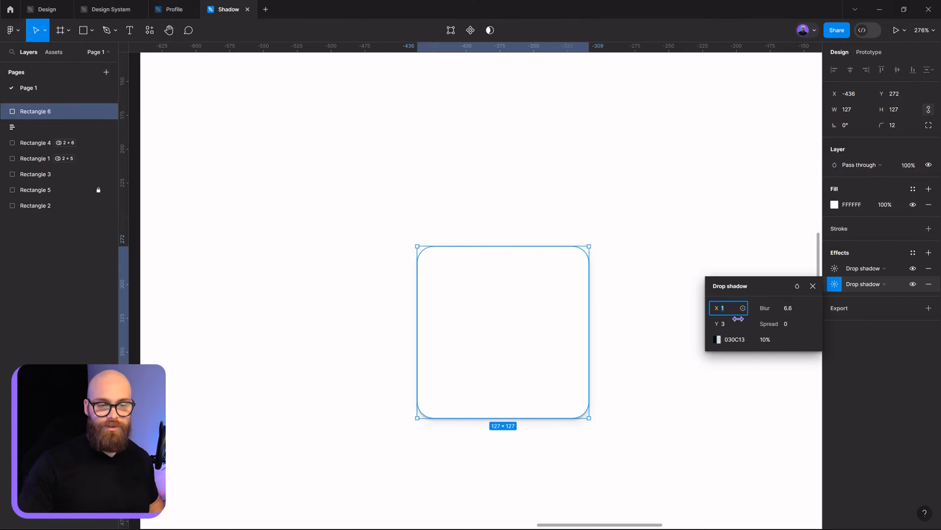
{"action": "left_click", "coordinate": [835, 268]}
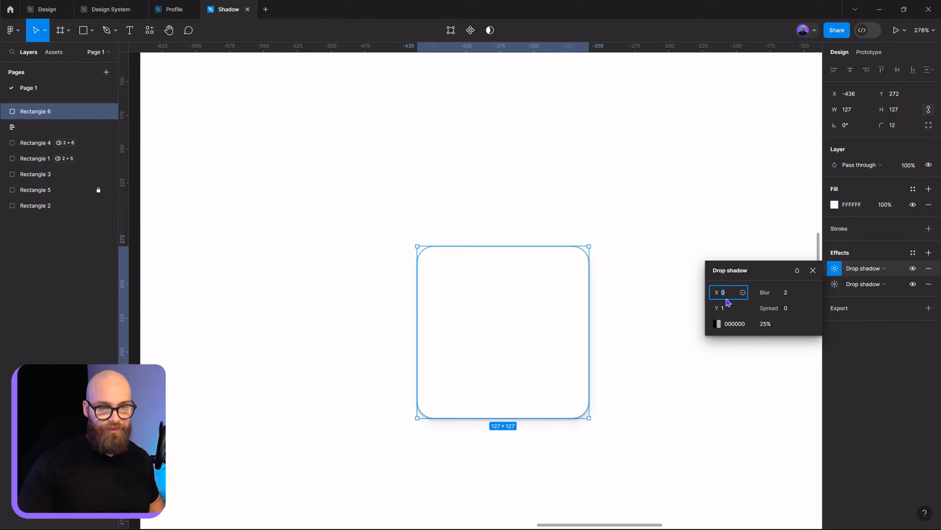
{"action": "left_click", "coordinate": [836, 285]}
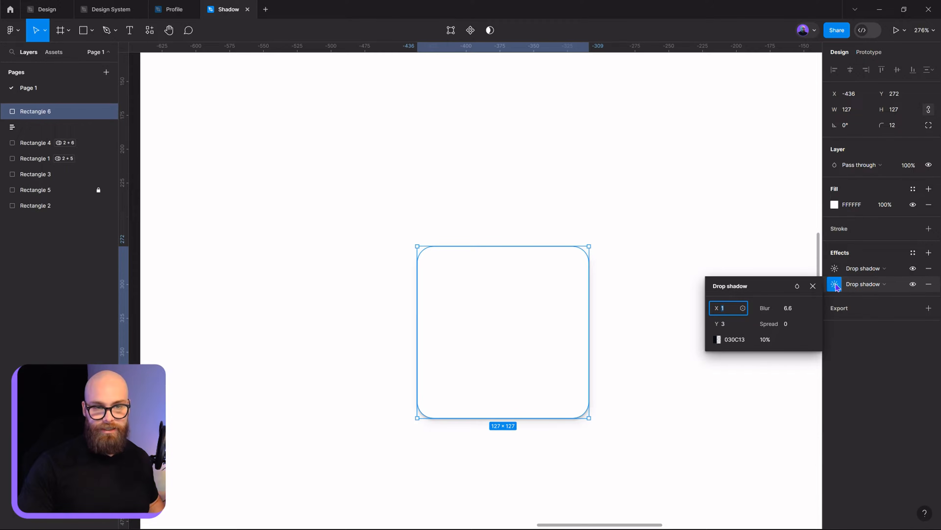
{"action": "left_click", "coordinate": [794, 309]}
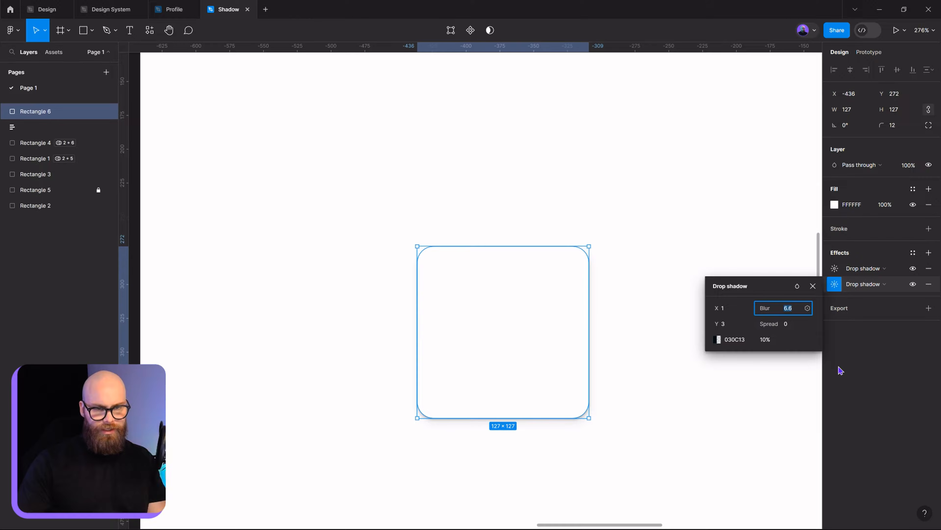
{"action": "type", "text": "8"}
{"action": "key", "text": "Return"}
{"action": "left_click", "coordinate": [750, 375]}
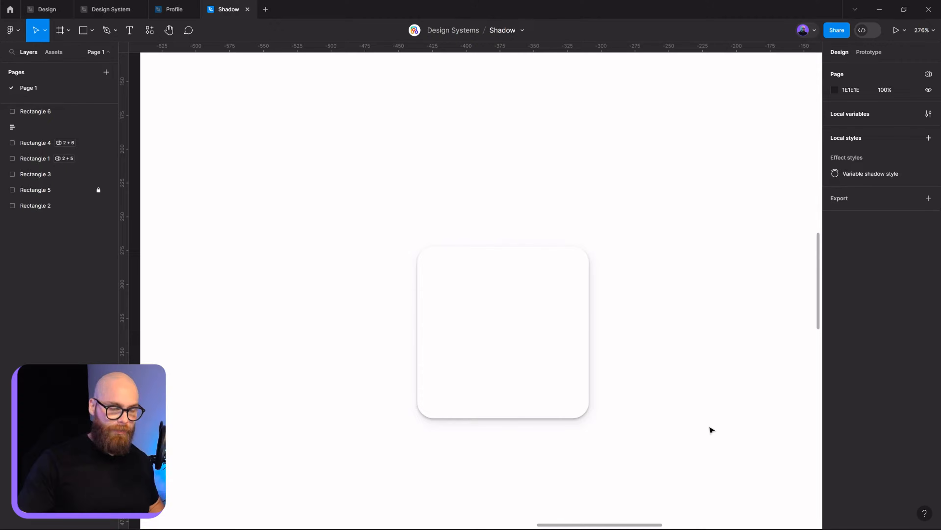
- Review the dark blue shadow's settings and examine how the card with both shadows looks on the white panel
{"action": "left_click", "coordinate": [506, 322]}
{"action": "left_click", "coordinate": [835, 284]}
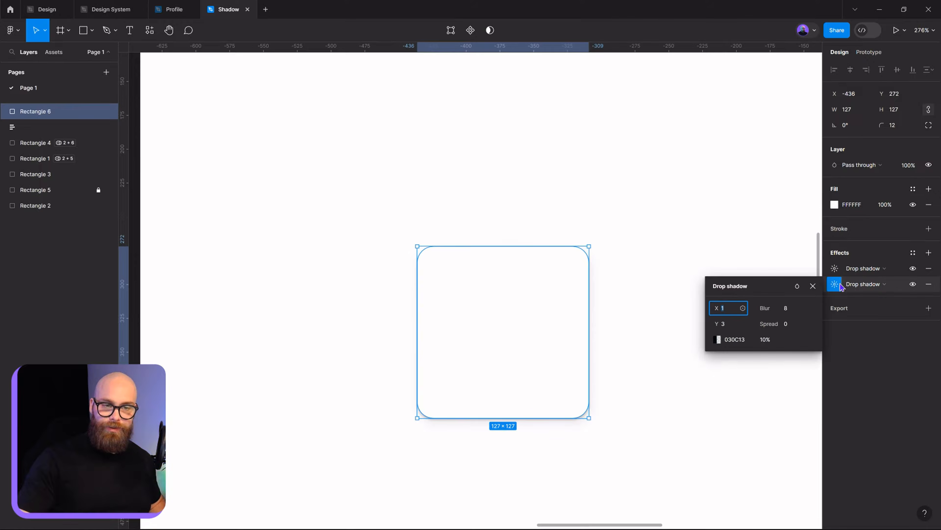
{"action": "left_click", "coordinate": [764, 415]}
{"action": "scroll", "coordinate": [704, 233], "scroll_direction": "down", "scroll_amount": 5}
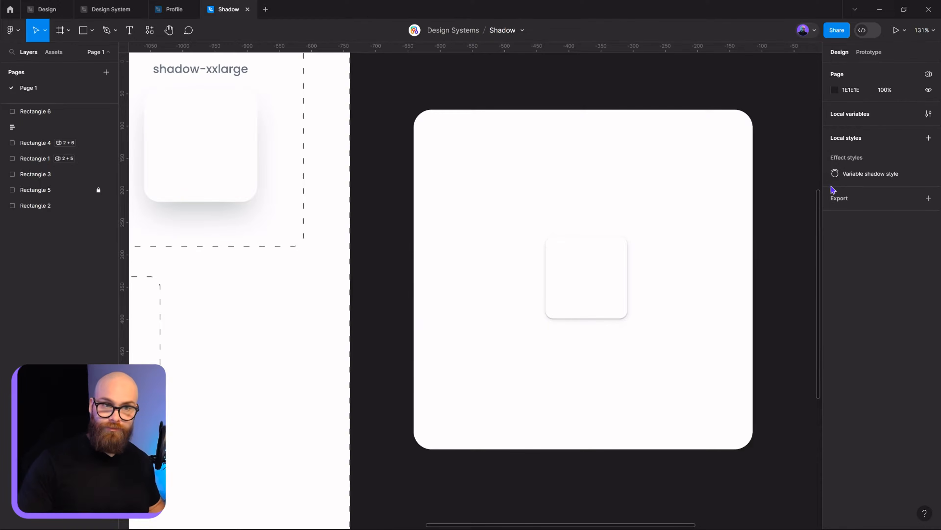
{"action": "scroll", "coordinate": [792, 148], "scroll_direction": "right", "scroll_amount": 3}
{"action": "scroll", "coordinate": [792, 149], "scroll_direction": "up", "scroll_amount": 1}
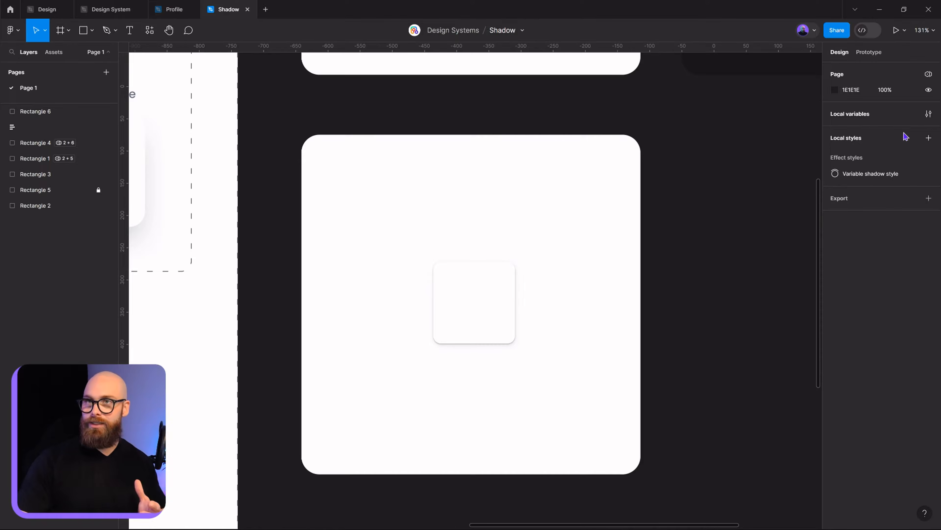
{"action": "left_click", "coordinate": [479, 311]}
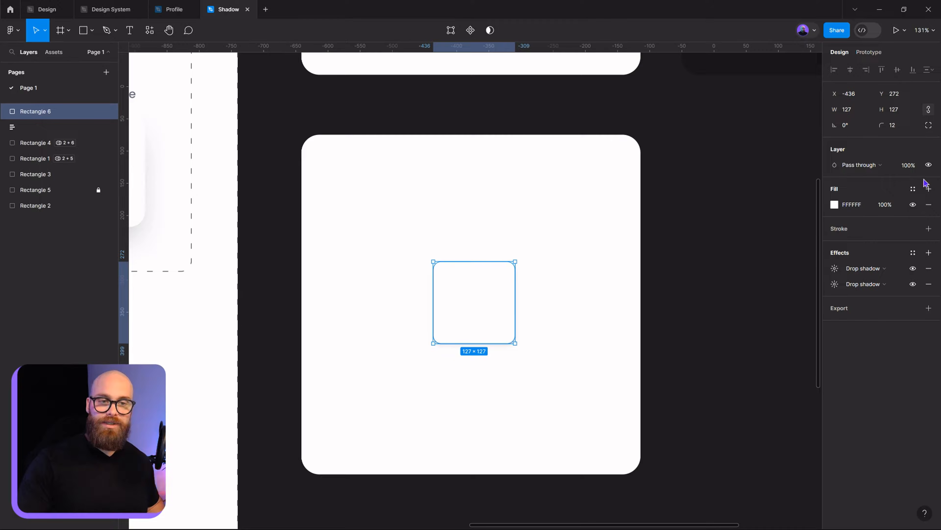
{"action": "left_click", "coordinate": [758, 202]}
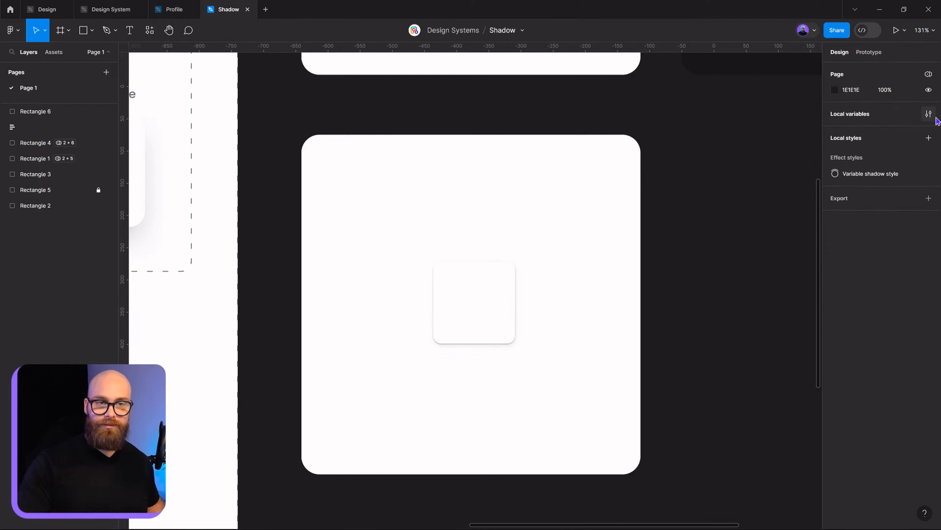
- Create a new variable collection in the local variables window, widened to show more mode columns
{"action": "left_click", "coordinate": [928, 114]}
{"action": "left_click_drag", "start_coordinate": [710, 63], "coordinate": [508, 153]}
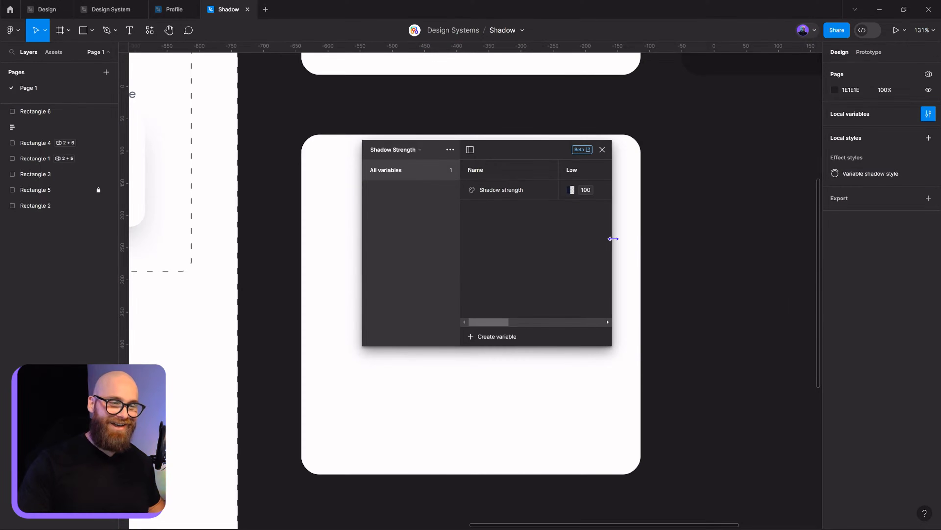
{"action": "left_click_drag", "start_coordinate": [613, 238], "coordinate": [814, 226]}
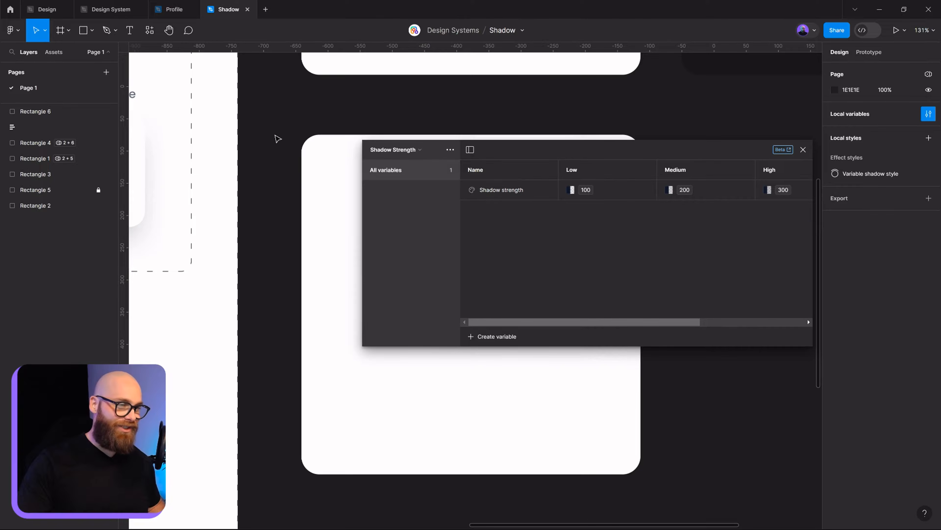
{"action": "left_click", "coordinate": [450, 149]}
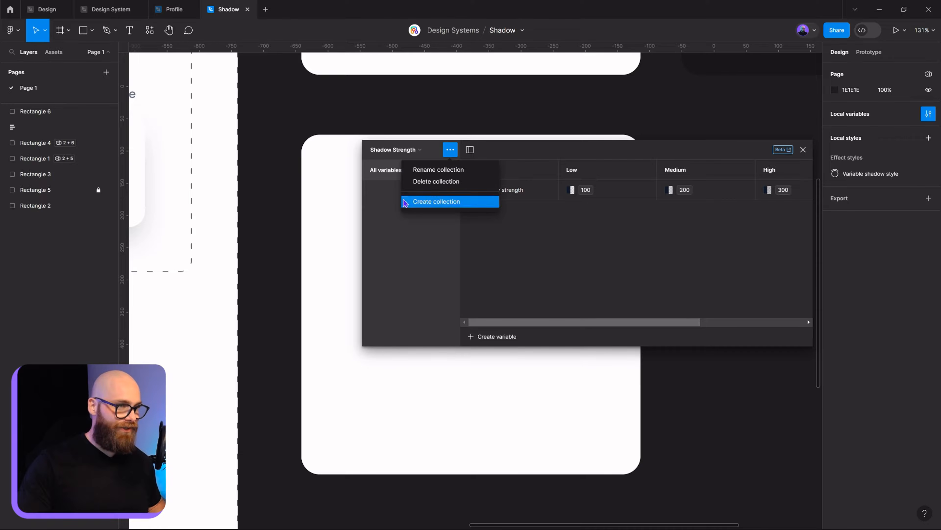
{"action": "left_click", "coordinate": [438, 201]}
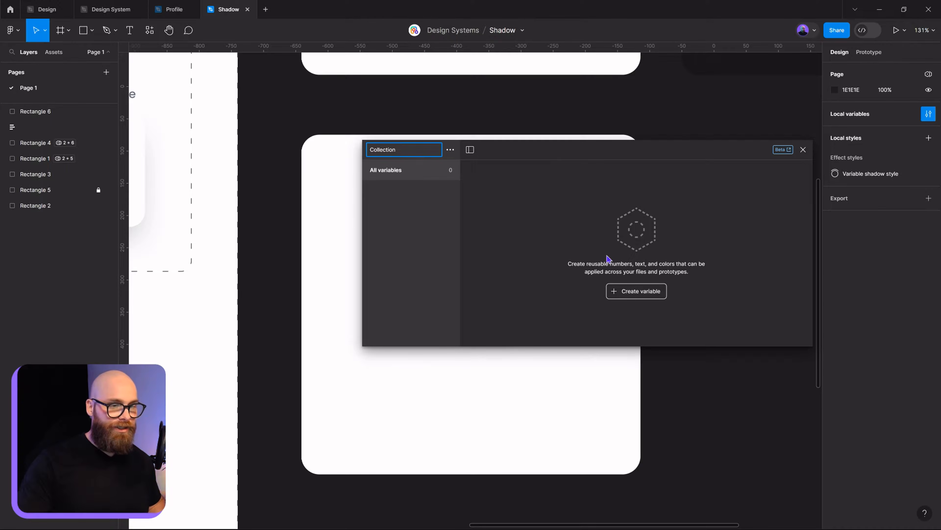
{"action": "key", "text": "Return"}
- Rename the new empty variable collection as Static shadow and move the variables window slightly aside
{"action": "left_click", "coordinate": [393, 147]}
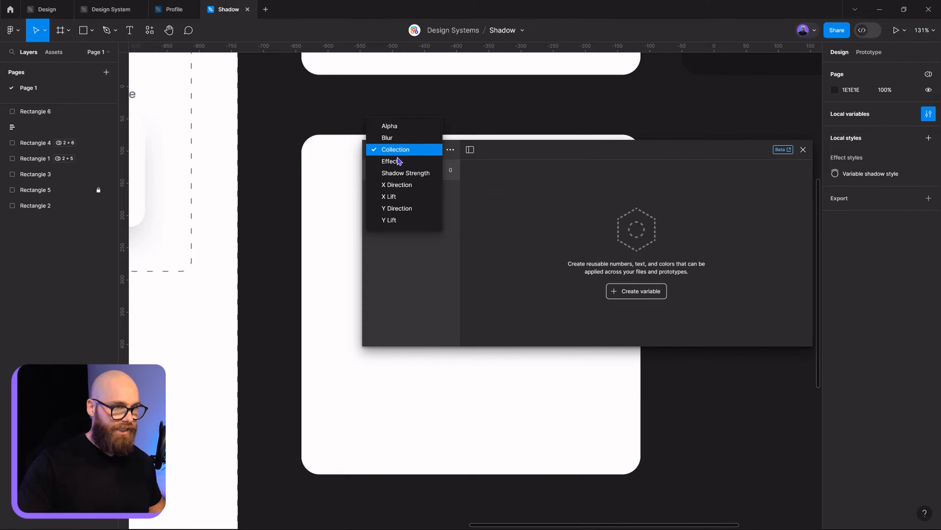
{"action": "left_click", "coordinate": [477, 169]}
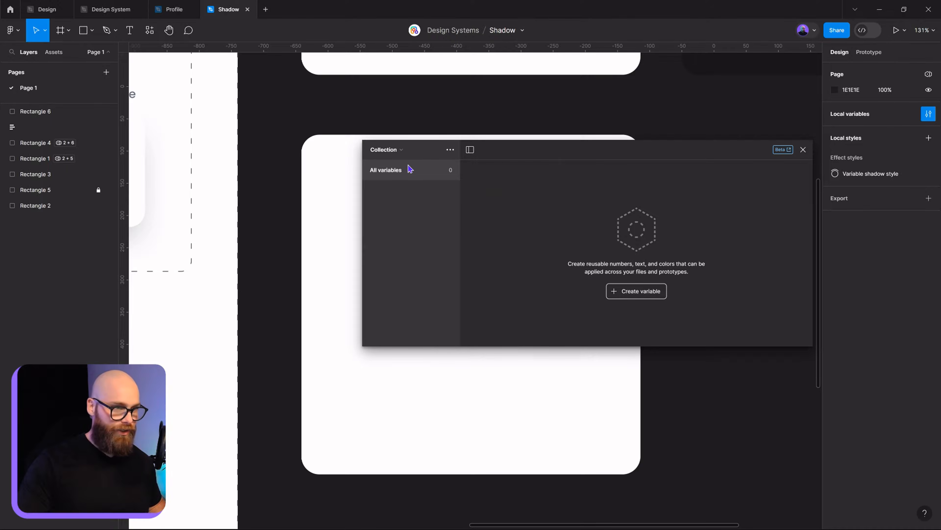
{"action": "left_click", "coordinate": [414, 153]}
{"action": "left_click", "coordinate": [415, 155]}
{"action": "left_click", "coordinate": [451, 149]}
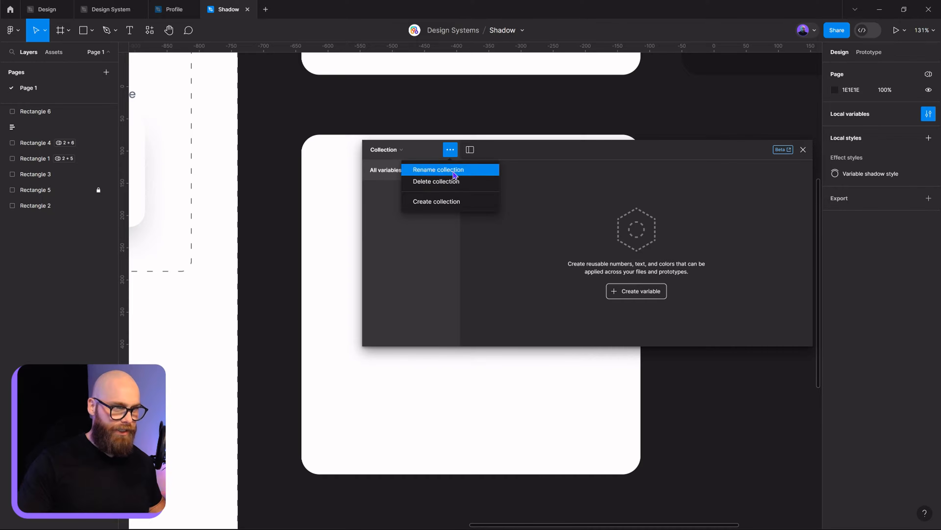
{"action": "left_click", "coordinate": [443, 170]}
{"action": "key", "text": "BackSpace"}
{"action": "key", "text": "super+h"}
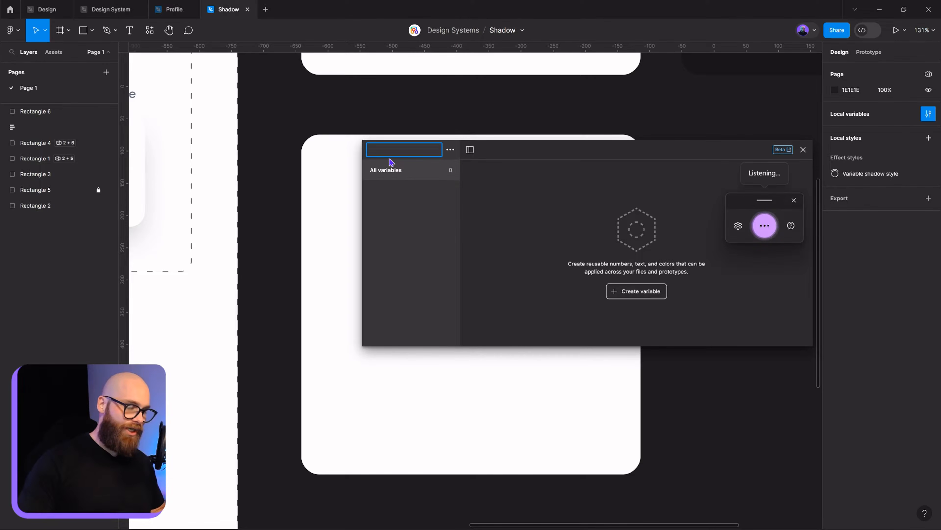
{"action": "type", "text": "Static shadow"}
{"action": "left_click", "coordinate": [426, 212]}
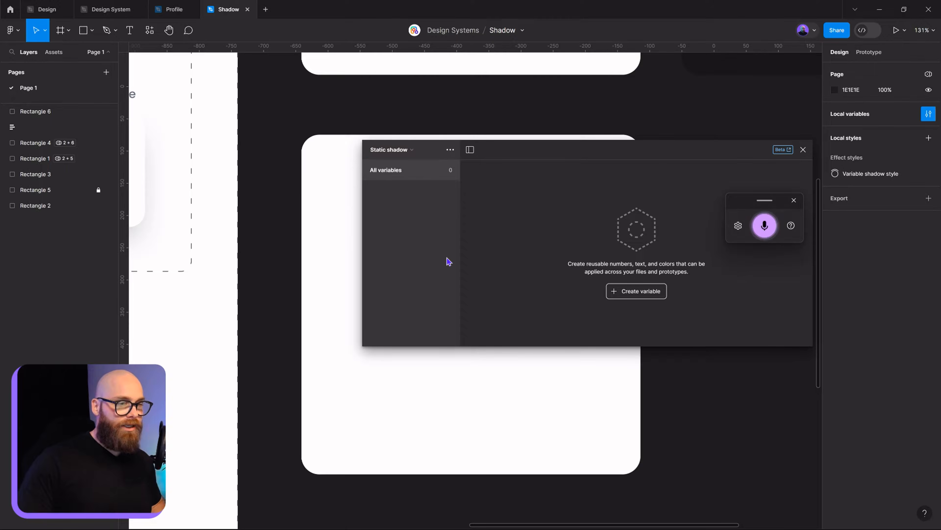
{"action": "left_click", "coordinate": [793, 201]}
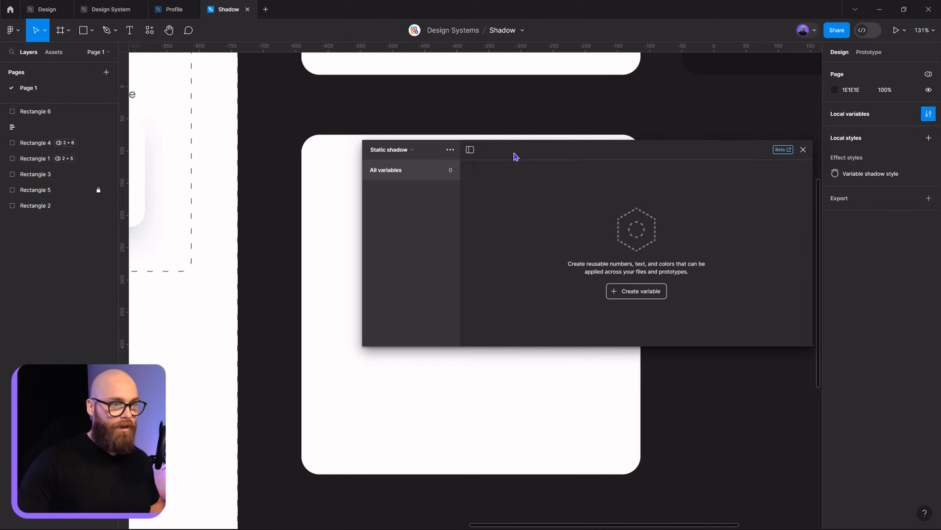
{"action": "left_click_drag", "start_coordinate": [514, 153], "coordinate": [564, 153]}
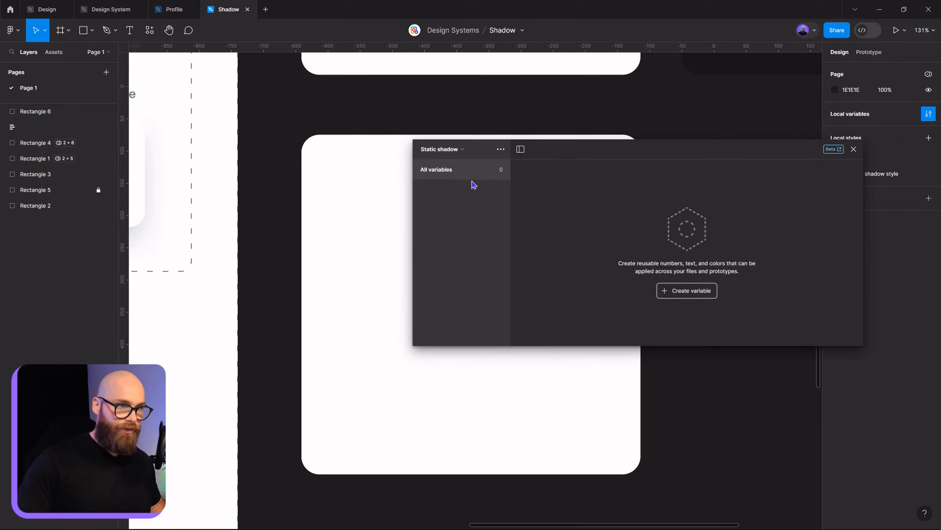
- Add two number variables named X and Y to the Static shadow collection, duplicating the first to make the second
{"action": "left_click", "coordinate": [680, 292]}
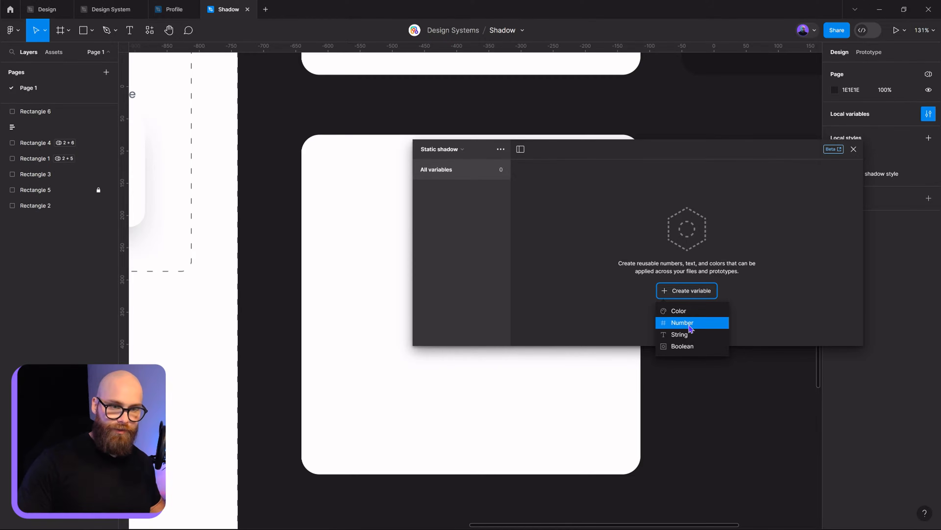
{"action": "left_click", "coordinate": [682, 322]}
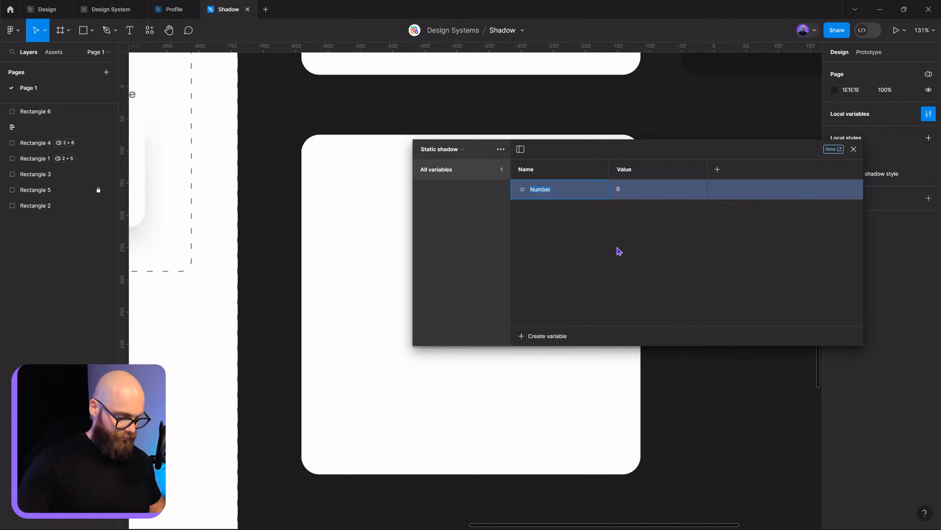
{"action": "type", "text": "X"}
{"action": "key", "text": "Return"}
{"action": "right_click", "coordinate": [570, 196]}
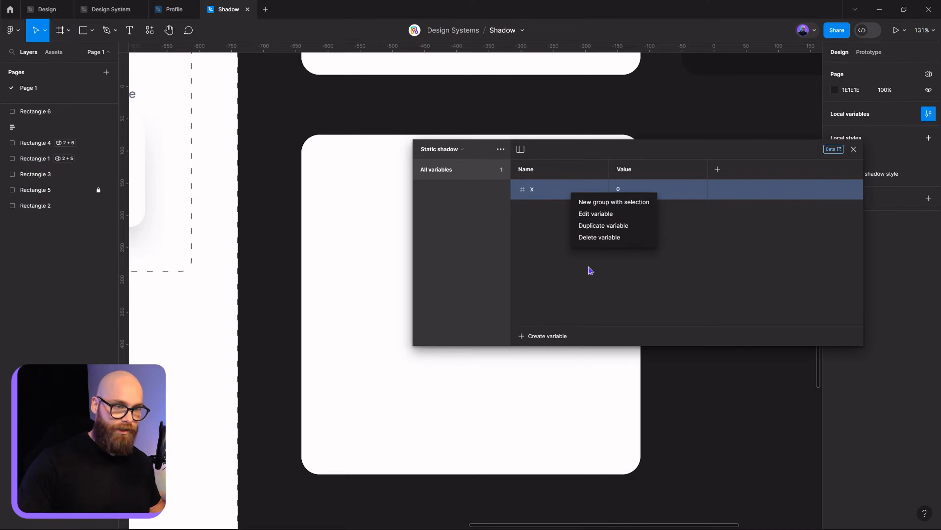
{"action": "left_click", "coordinate": [589, 225]}
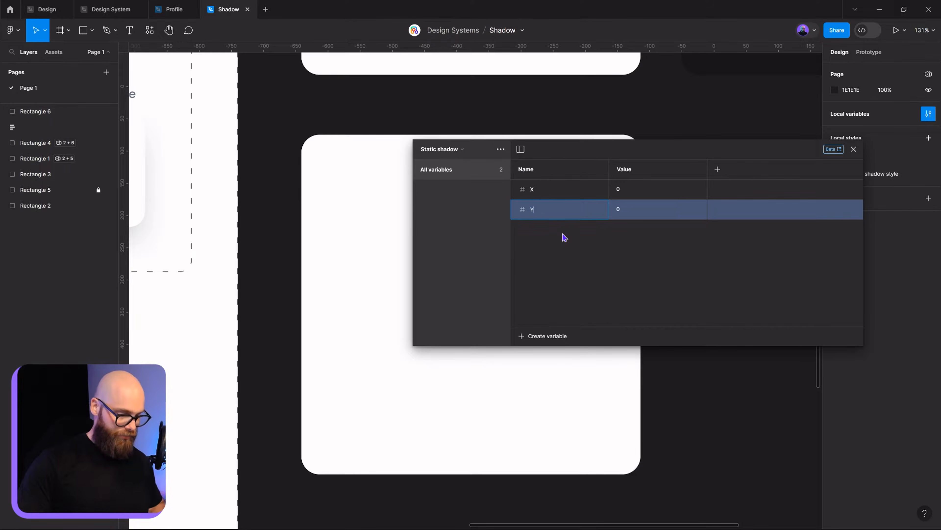
{"action": "type", "text": "Y"}
{"action": "key", "text": "Return"}
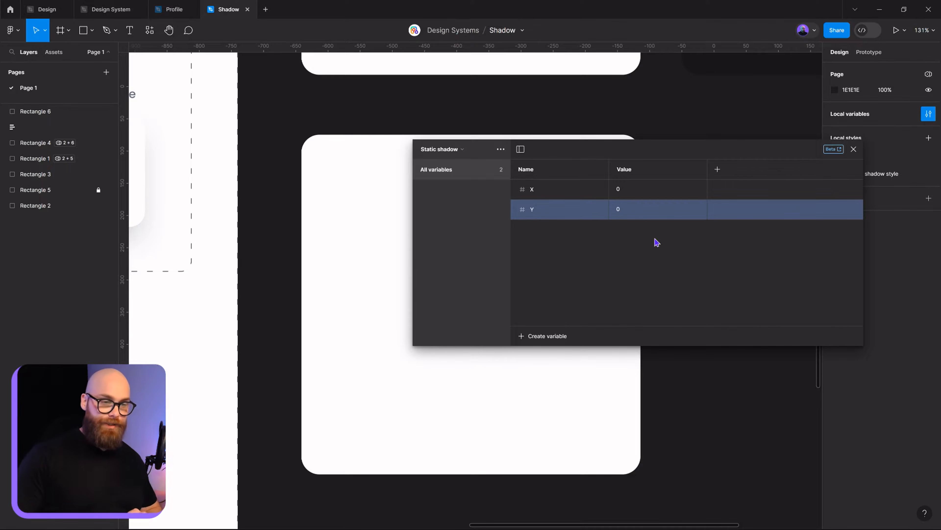
- Capture a screenshot of the card's first drop shadow settings (000000, 25%) and place it on the canvas beside the white panel
{"action": "left_click_drag", "start_coordinate": [584, 158], "coordinate": [416, 336]}
{"action": "left_click", "coordinate": [495, 289]}
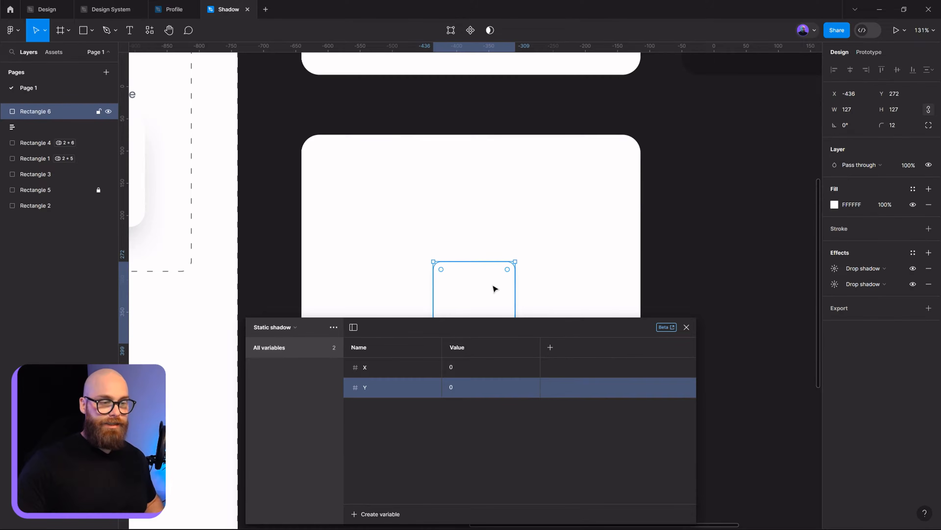
{"action": "left_click", "coordinate": [835, 268]}
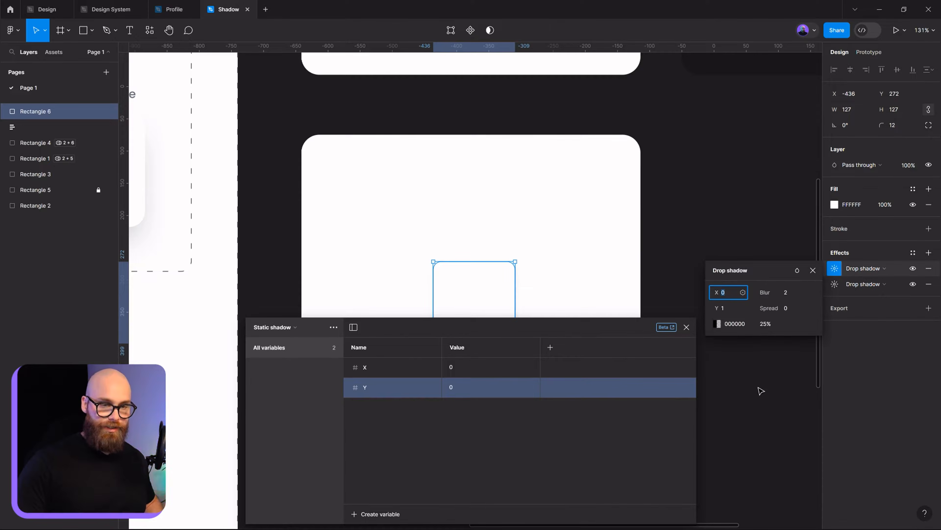
{"action": "key", "text": "super+shift+s"}
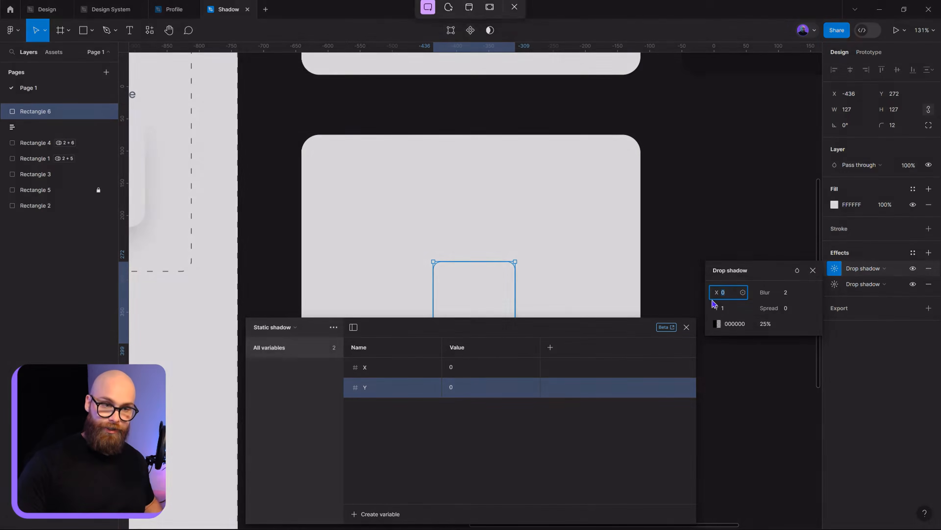
{"action": "left_click_drag", "start_coordinate": [707, 260], "coordinate": [821, 335]}
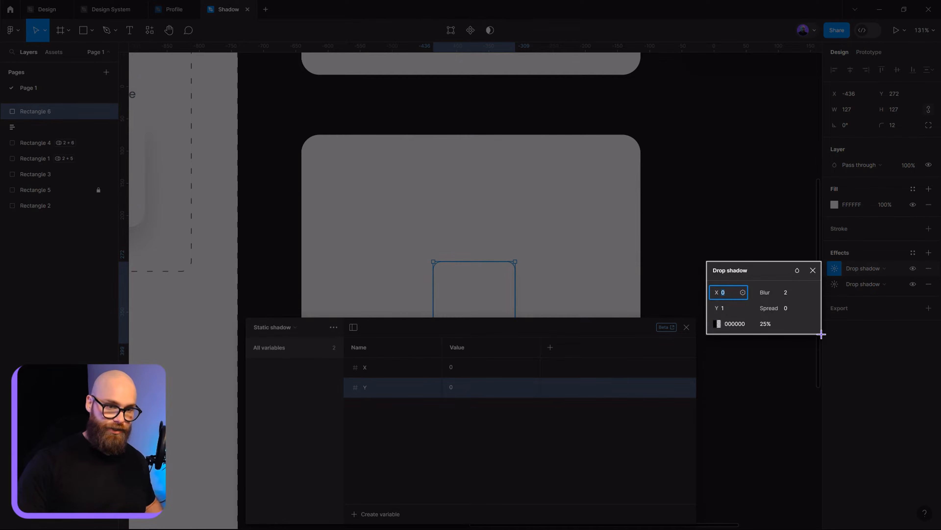
{"action": "left_click", "coordinate": [730, 158]}
{"action": "key", "text": "ctrl+v"}
{"action": "left_click_drag", "start_coordinate": [447, 255], "coordinate": [610, 149]}
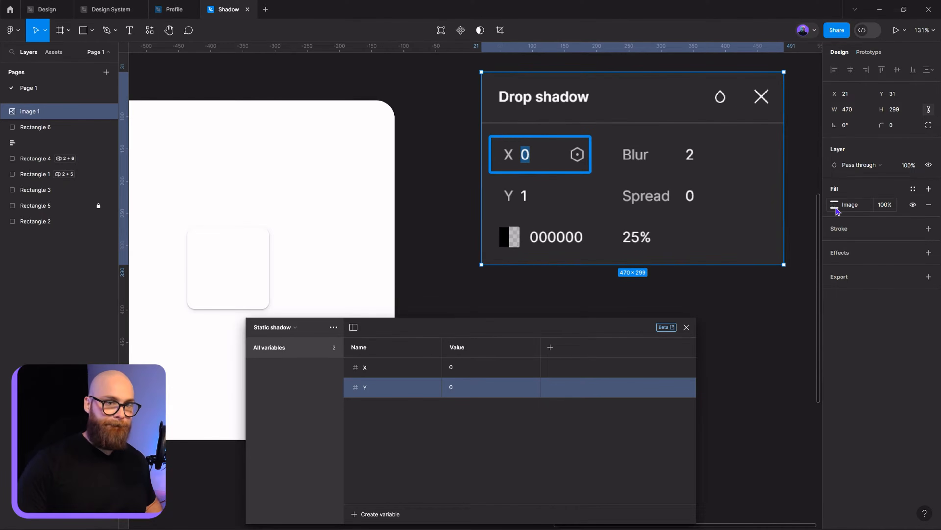
- Capture a screenshot of the card's second drop shadow settings (030C13, 10%) and paste it onto the canvas
{"action": "scroll", "coordinate": [381, 196], "scroll_direction": "left", "scroll_amount": 5}
{"action": "scroll", "coordinate": [380, 195], "scroll_direction": "down", "scroll_amount": 1}
{"action": "left_click", "coordinate": [422, 241]}
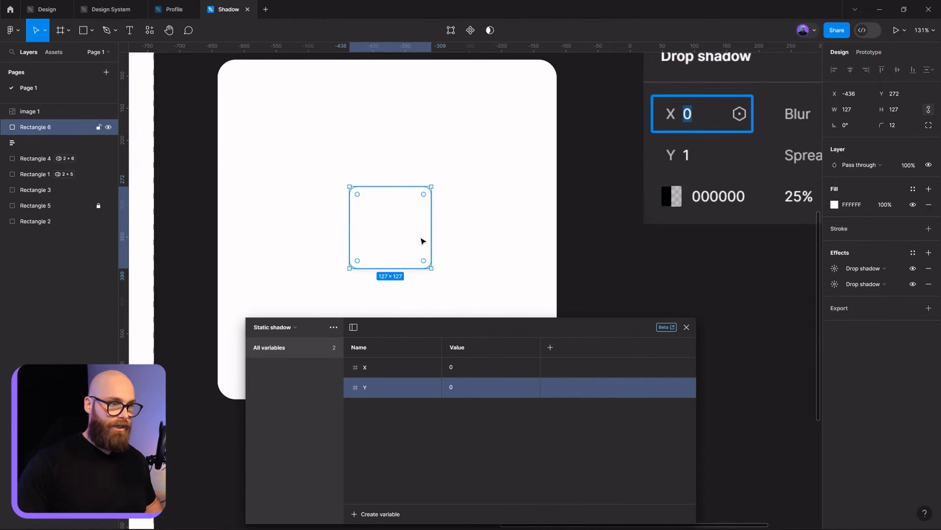
{"action": "left_click", "coordinate": [837, 283]}
{"action": "left_click", "coordinate": [749, 415]}
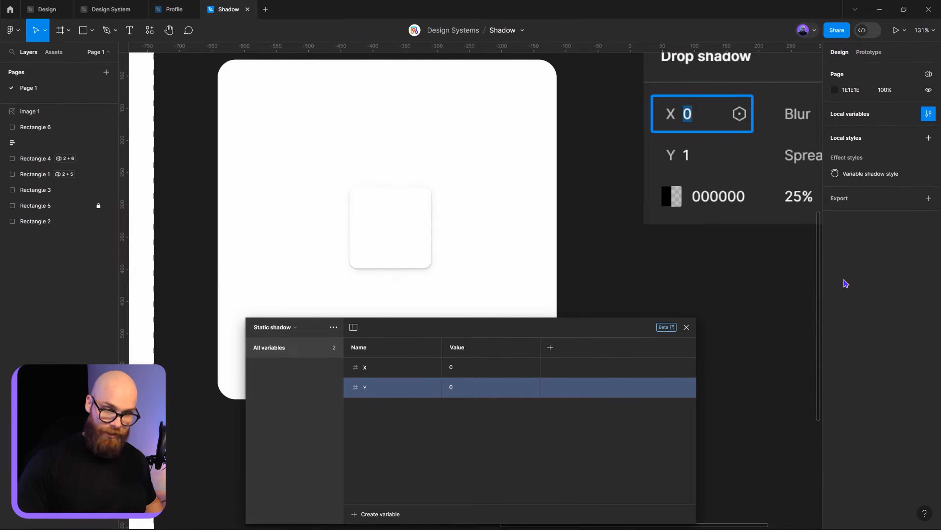
{"action": "left_click", "coordinate": [422, 232]}
{"action": "left_click", "coordinate": [835, 284]}
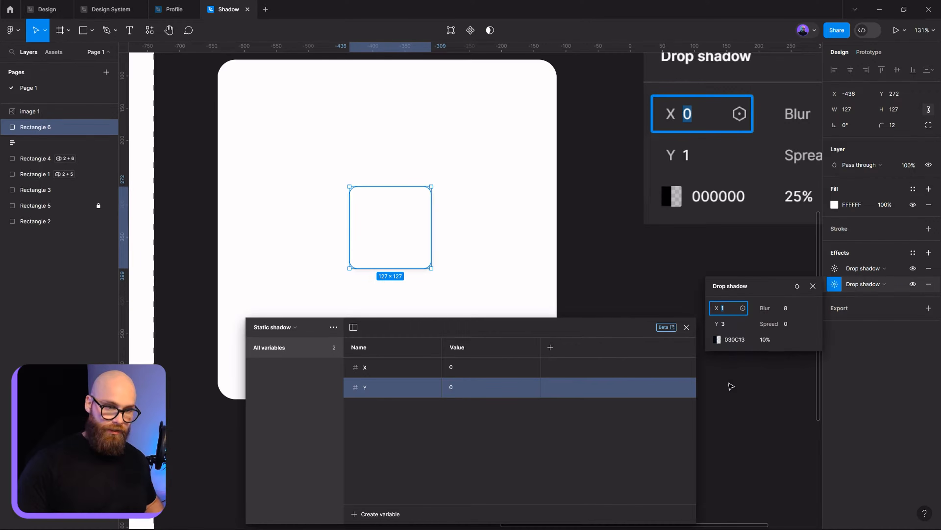
{"action": "key", "text": "super+shift+s"}
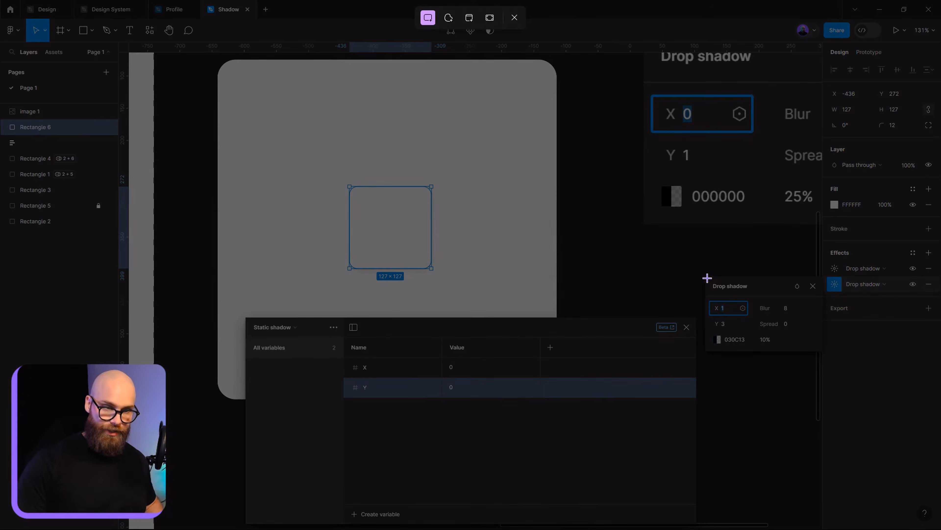
{"action": "left_click_drag", "start_coordinate": [707, 277], "coordinate": [825, 356]}
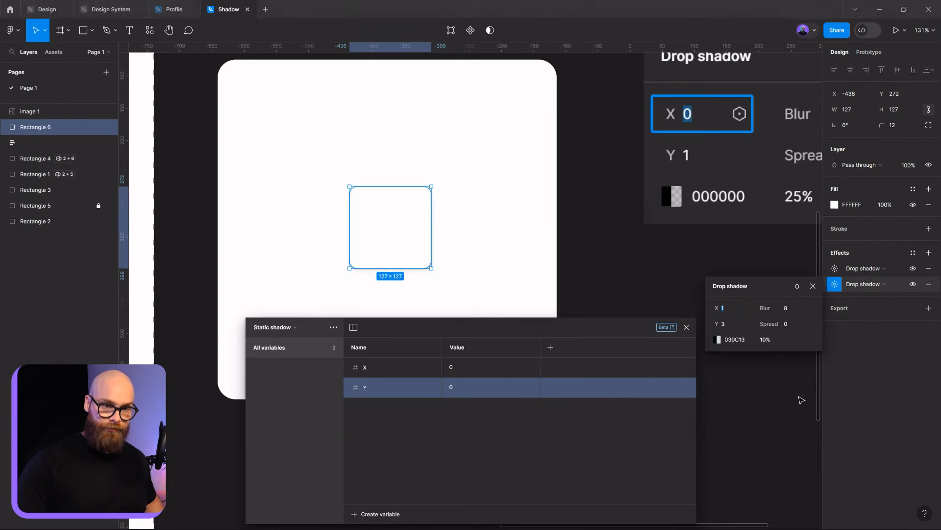
{"action": "left_click", "coordinate": [797, 405]}
{"action": "key", "text": "ctrl+v"}
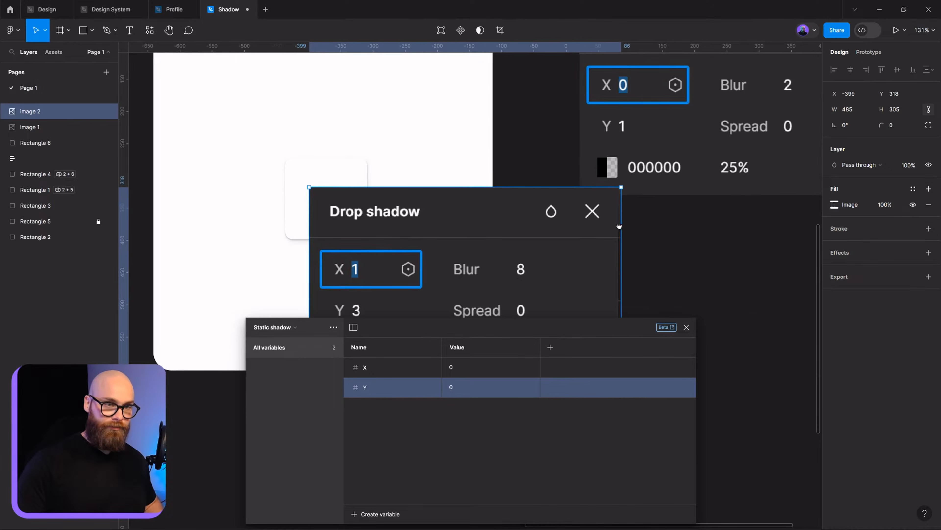
- Place the second settings screenshot directly below the first and move the variables window clear of both
{"action": "left_click_drag", "start_coordinate": [620, 226], "coordinate": [559, 221]}
{"action": "scroll", "coordinate": [560, 220], "scroll_direction": "down", "scroll_amount": 4}
{"action": "left_click_drag", "start_coordinate": [460, 242], "coordinate": [616, 274]}
{"action": "left_click_drag", "start_coordinate": [584, 254], "coordinate": [587, 249]}
{"action": "left_click", "coordinate": [737, 216]}
{"action": "scroll", "coordinate": [699, 219], "scroll_direction": "up", "scroll_amount": 4}
{"action": "left_click_drag", "start_coordinate": [740, 245], "coordinate": [898, 301]}
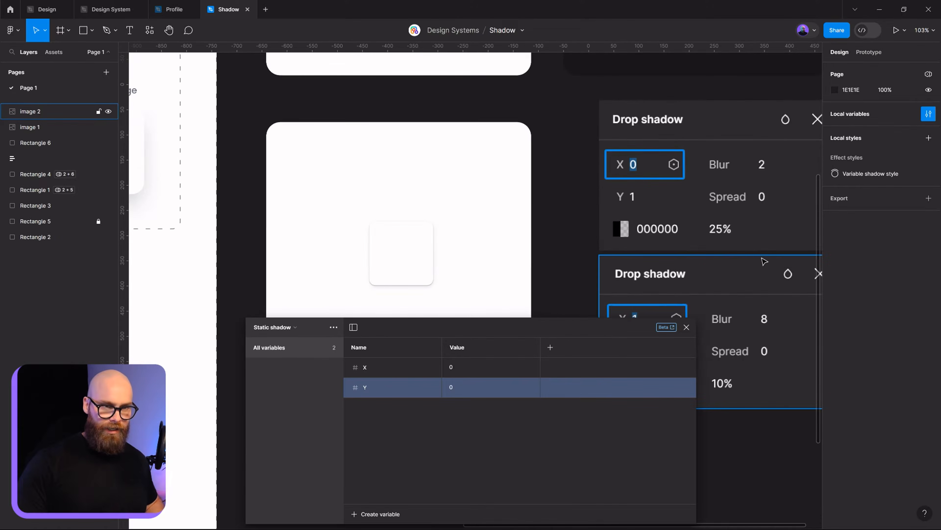
{"action": "scroll", "coordinate": [764, 260], "scroll_direction": "down", "scroll_amount": 2}
{"action": "left_click_drag", "start_coordinate": [758, 267], "coordinate": [763, 294]}
{"action": "left_click_drag", "start_coordinate": [707, 283], "coordinate": [635, 276]}
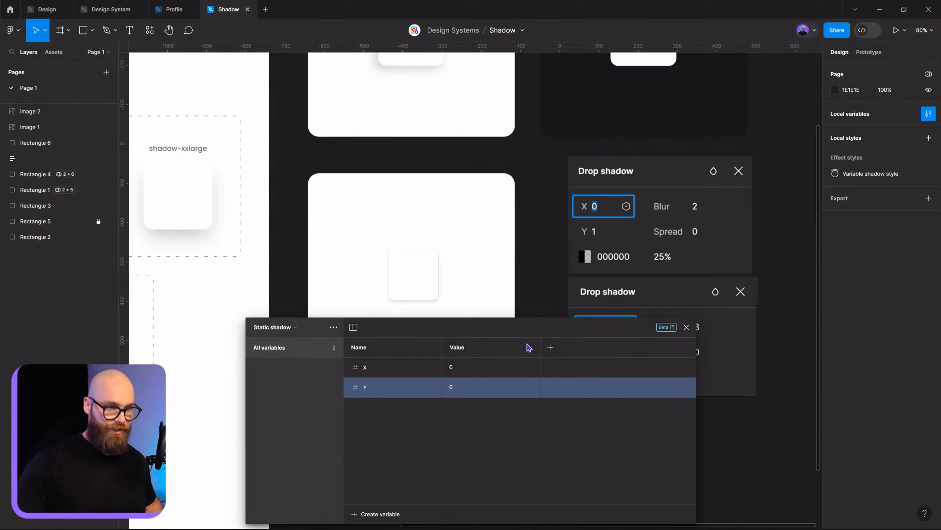
{"action": "left_click_drag", "start_coordinate": [520, 335], "coordinate": [355, 133]}
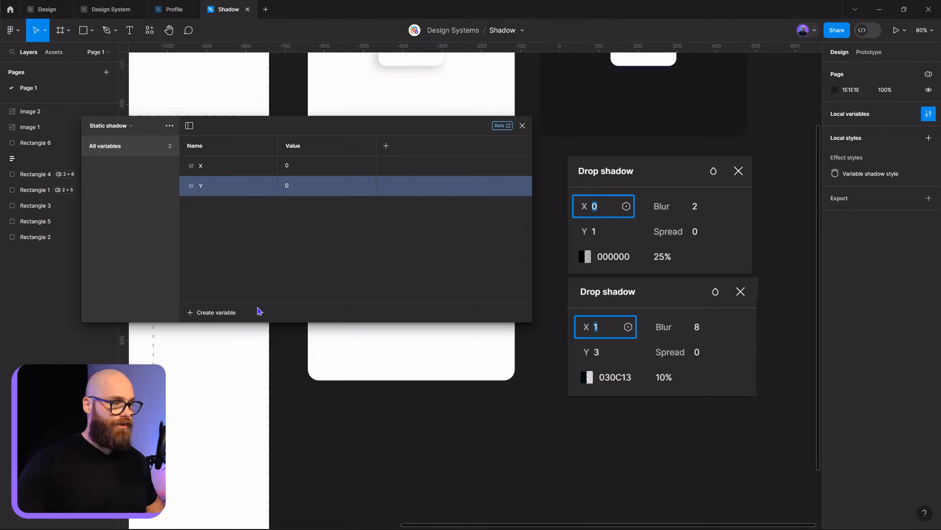
- Add a color variable named Shadow to the Static shadow collection
{"action": "left_click", "coordinate": [231, 313]}
{"action": "left_click", "coordinate": [217, 336]}
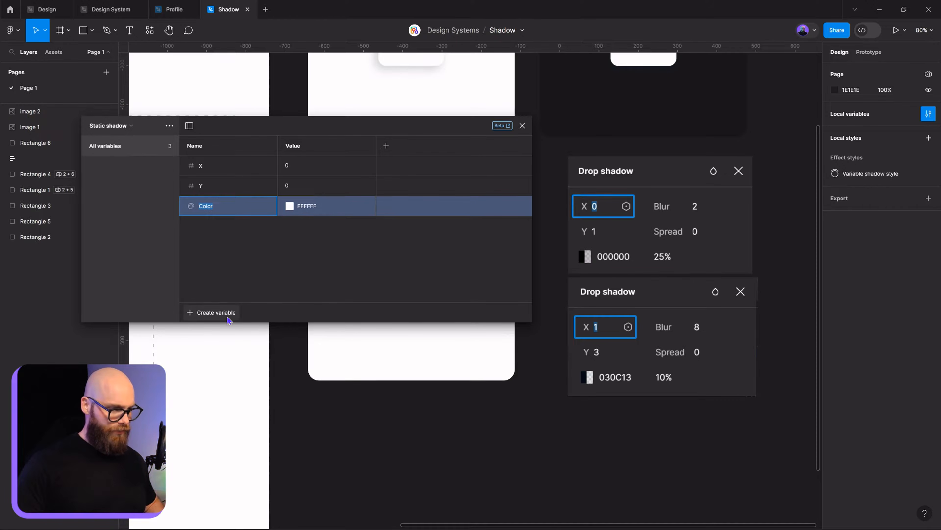
{"action": "double_click", "coordinate": [205, 206]}
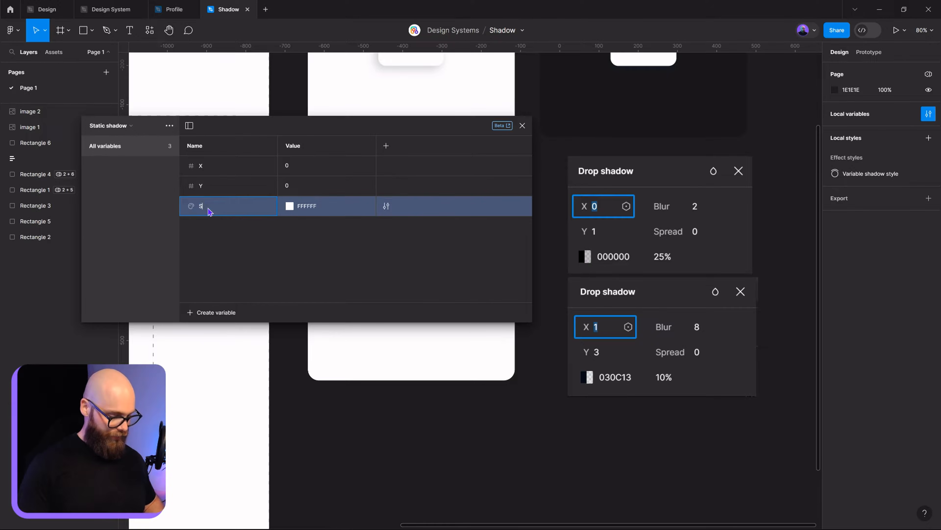
{"action": "type", "text": "Sho"}
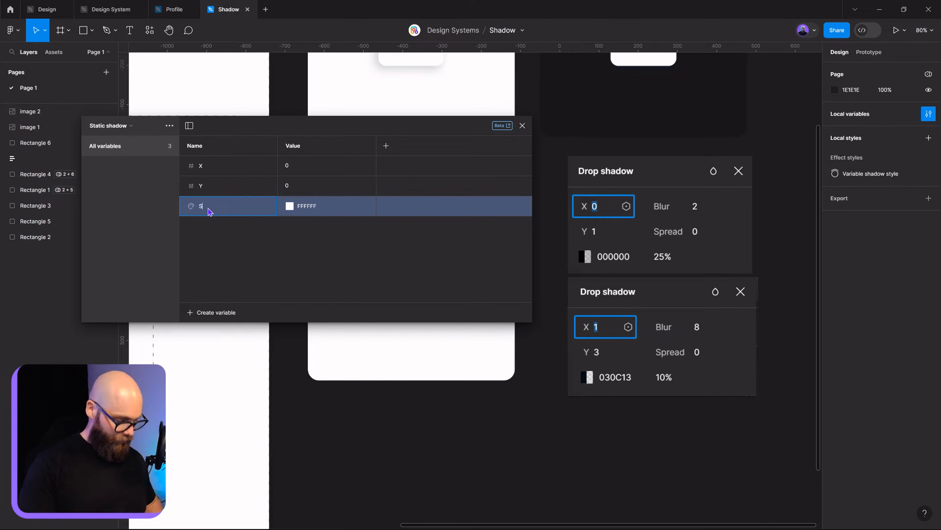
{"action": "type", "text": "hadow"}
{"action": "key", "text": "Return"}
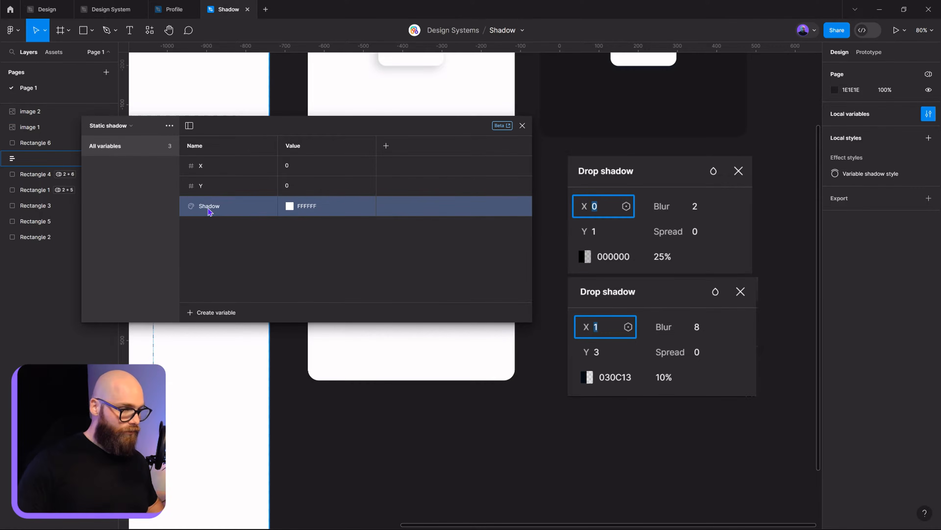
- Add a number variable named Blur to the Static shadow collection
{"action": "left_click", "coordinate": [226, 311]}
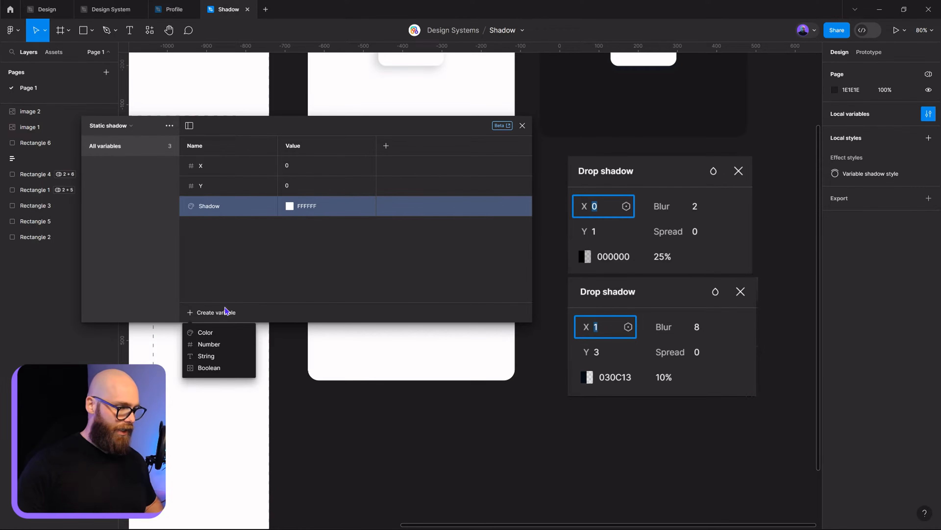
{"action": "left_click", "coordinate": [208, 344]}
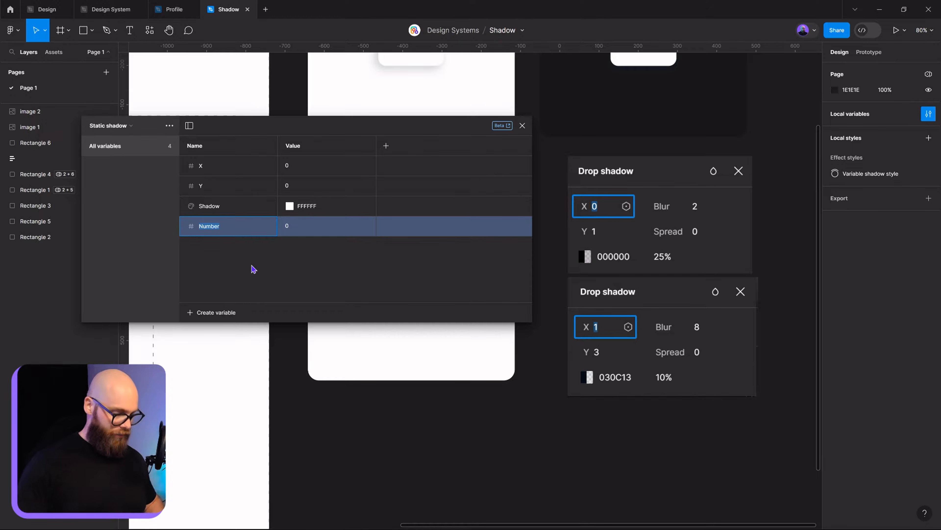
{"action": "type", "text": "Blur"}
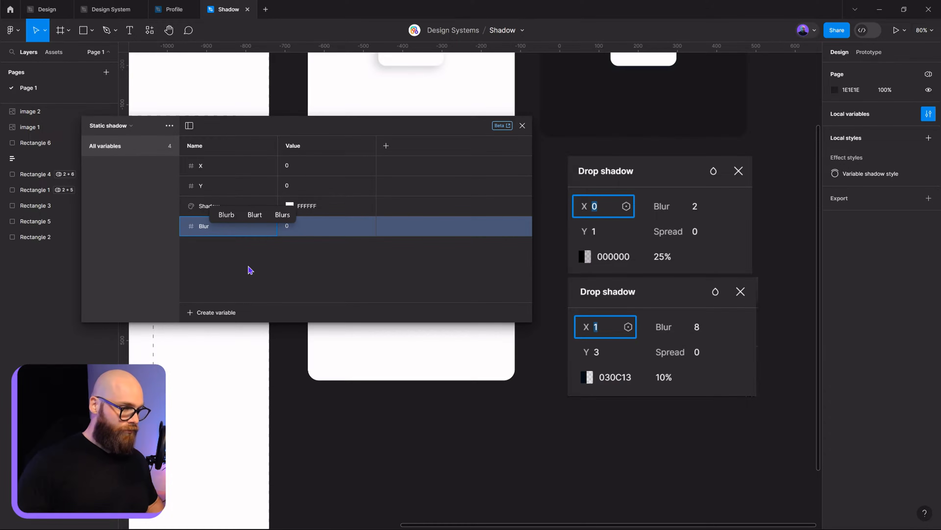
{"action": "key", "text": "Return"}
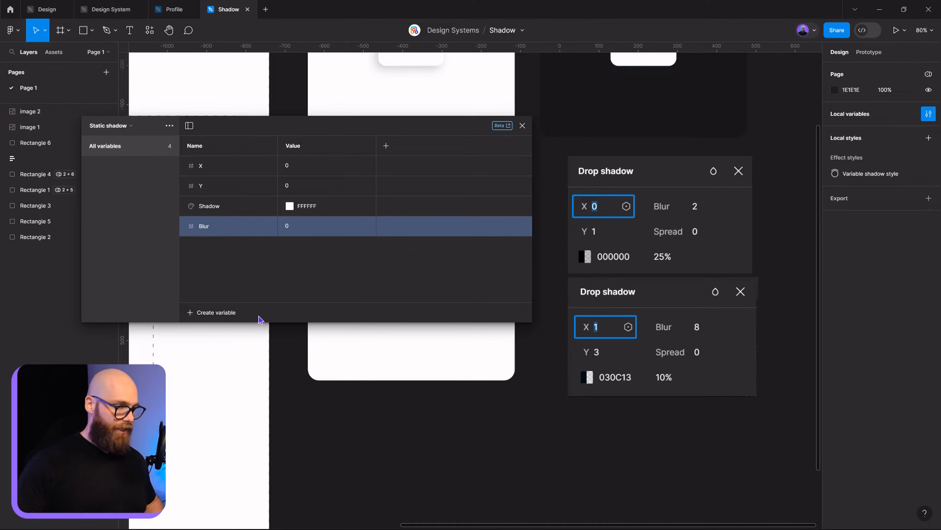
- Add a number variable named Spread to the Static shadow collection
{"action": "left_click", "coordinate": [222, 312]}
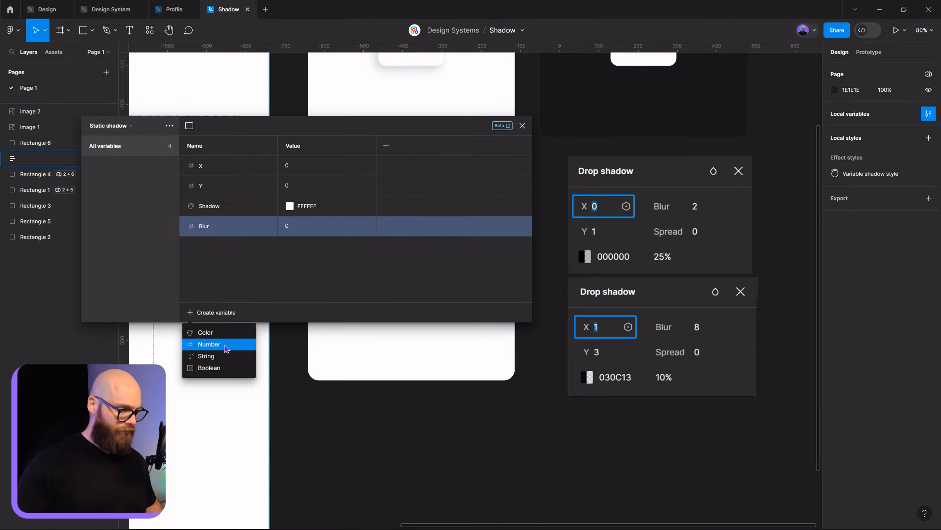
{"action": "left_click", "coordinate": [209, 345]}
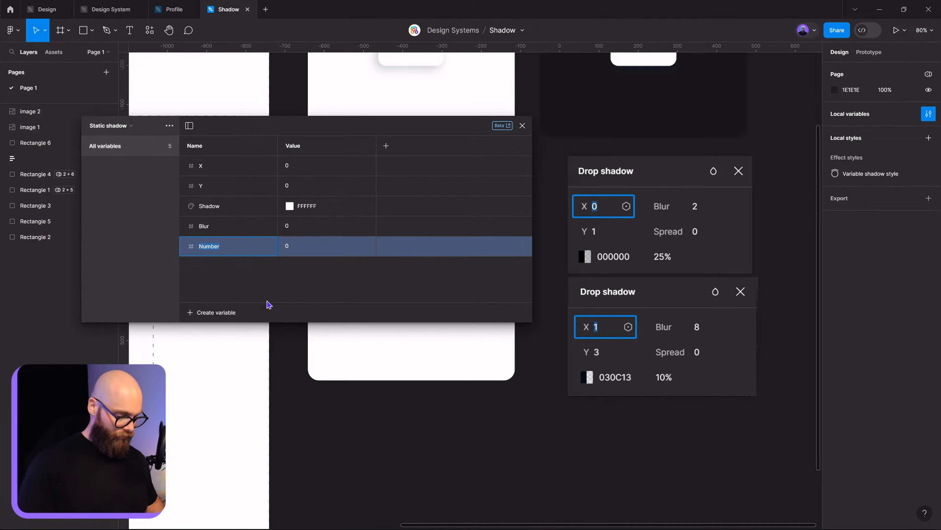
{"action": "type", "text": "Spr"}
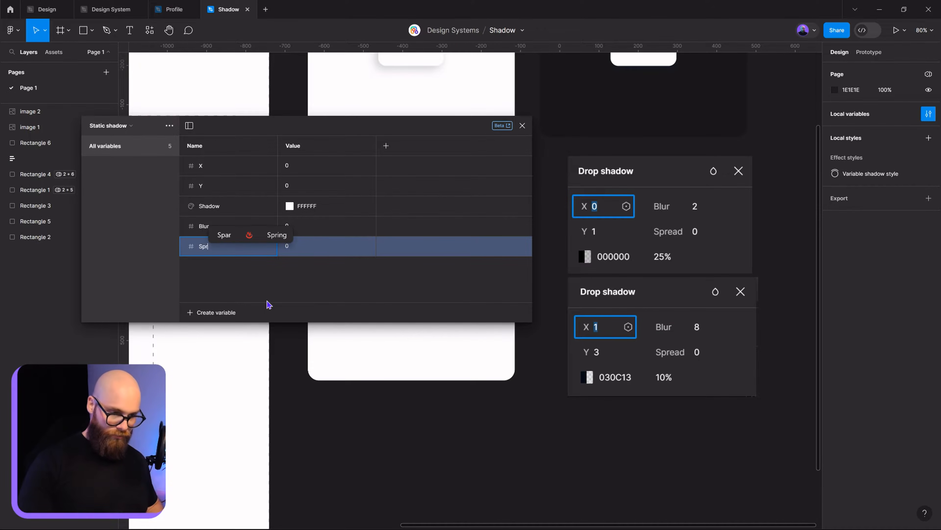
{"action": "type", "text": "ead"}
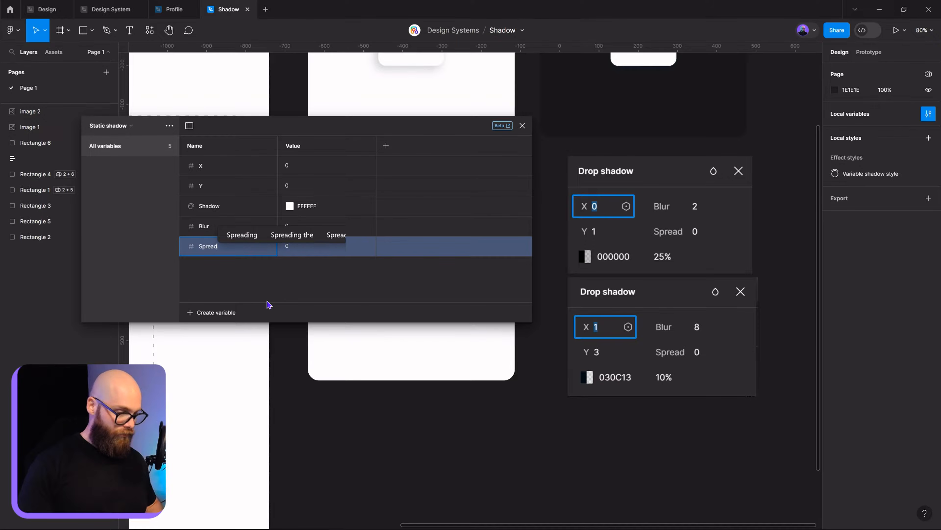
{"action": "key", "text": "Return"}
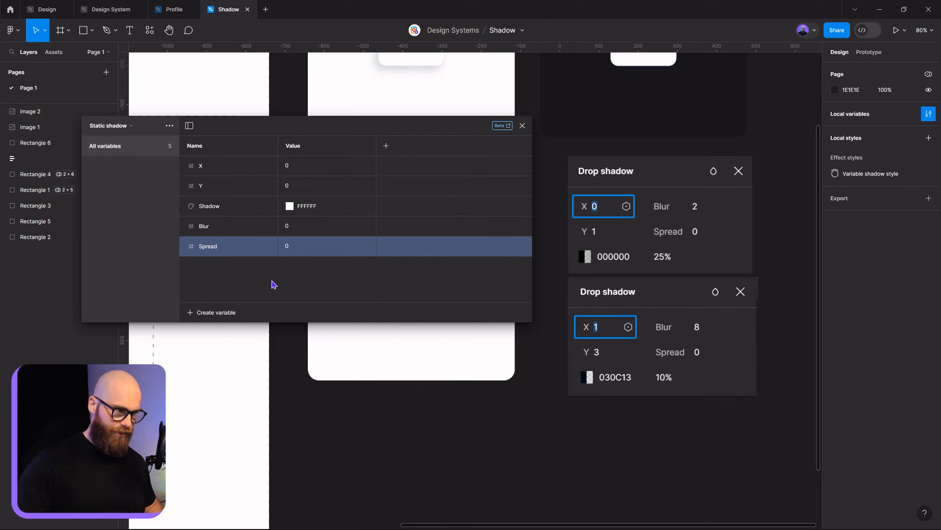
- Set the Blur variable's value to 2
{"action": "left_click", "coordinate": [248, 231]}
{"action": "right_click", "coordinate": [253, 228]}
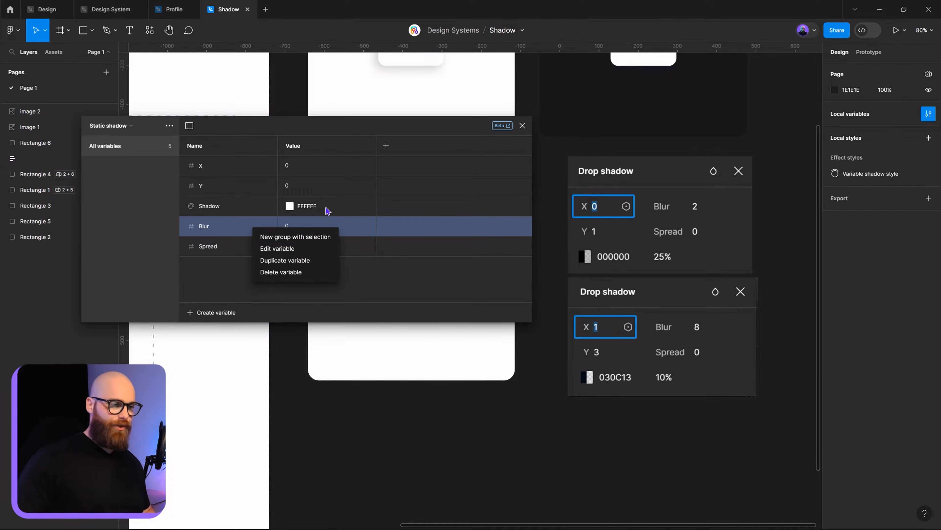
{"action": "left_click", "coordinate": [290, 223]}
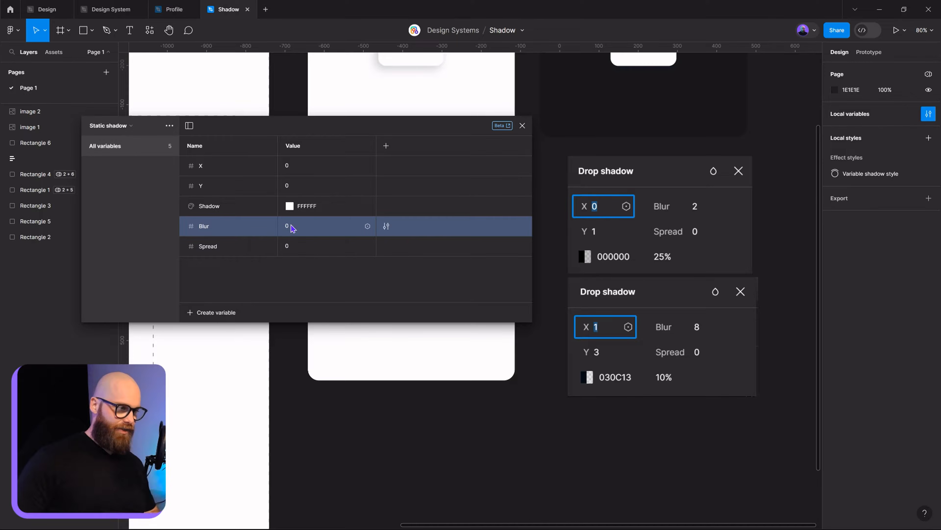
{"action": "left_click", "coordinate": [292, 226]}
{"action": "type", "text": "2"}
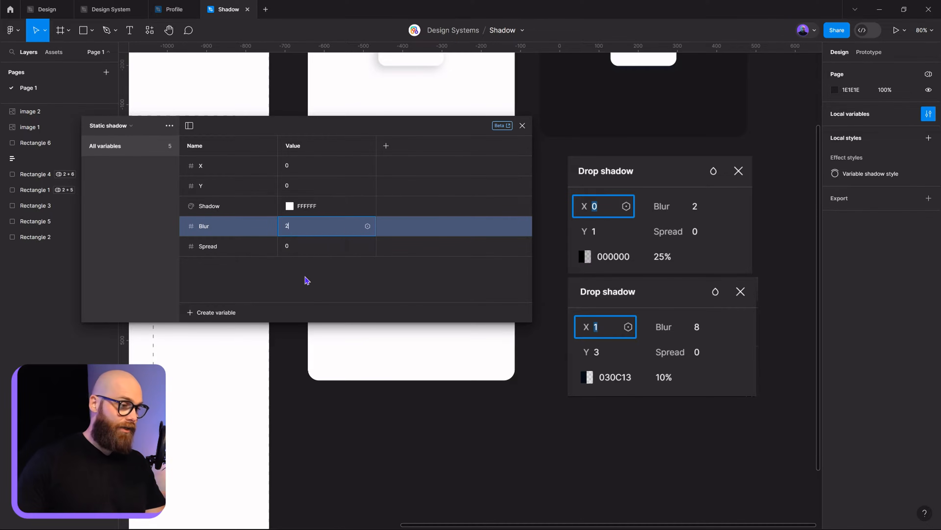
{"action": "key", "text": "Return"}
- Duplicate the Blur variable, give the copy a value of 8 and name it Blur Soft
{"action": "right_click", "coordinate": [252, 233]}
{"action": "left_click", "coordinate": [269, 262]}
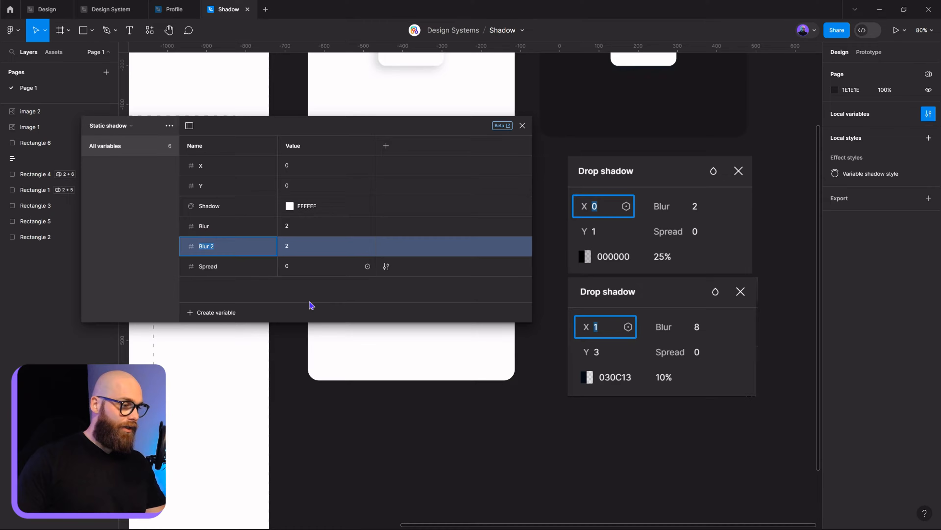
{"action": "left_click", "coordinate": [225, 249]}
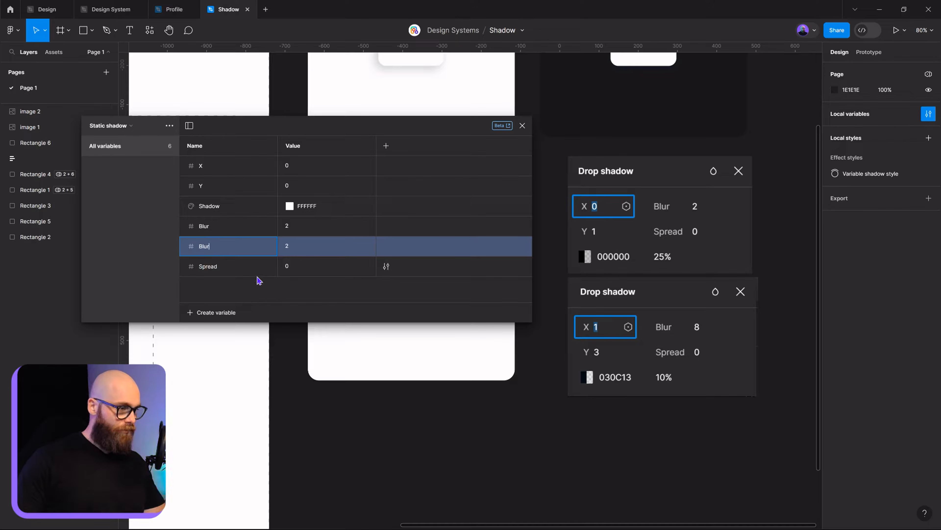
{"action": "left_click", "coordinate": [292, 250]}
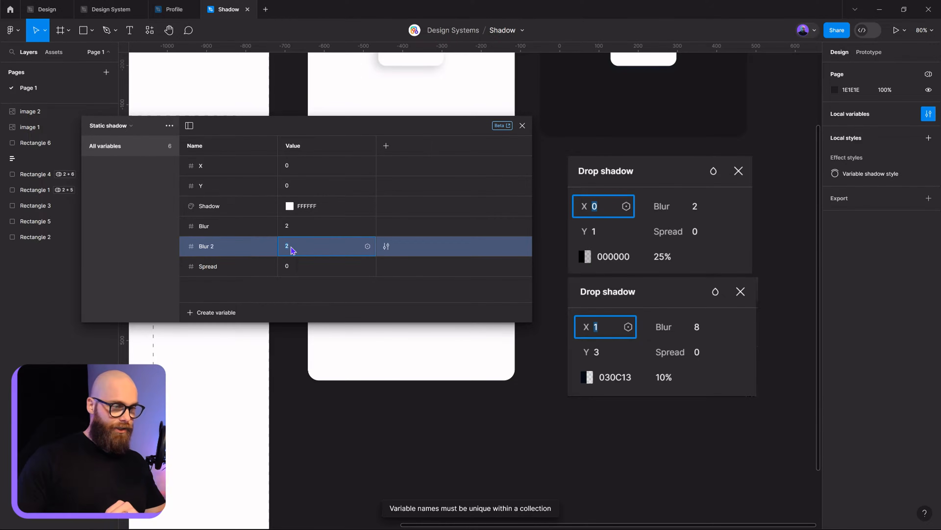
{"action": "type", "text": "8"}
{"action": "key", "text": "Return"}
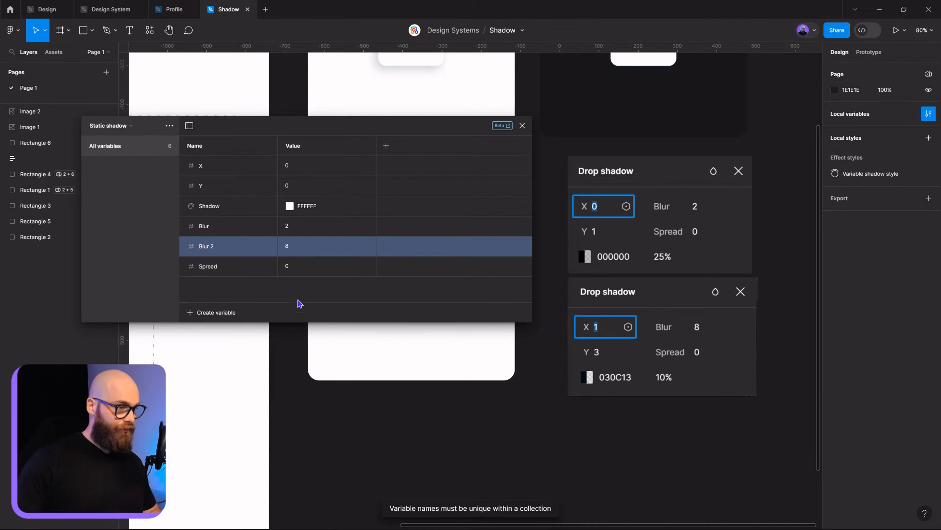
{"action": "double_click", "coordinate": [211, 249]}
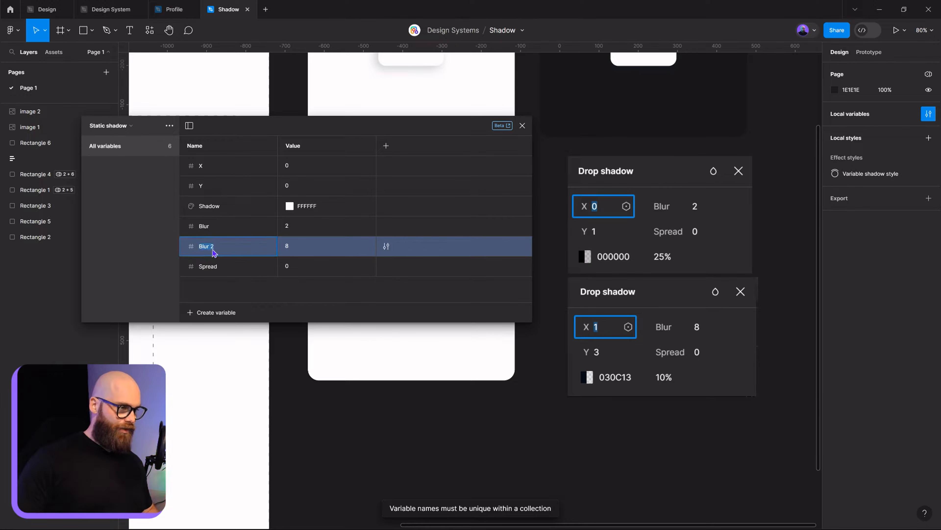
{"action": "left_click", "coordinate": [212, 247]}
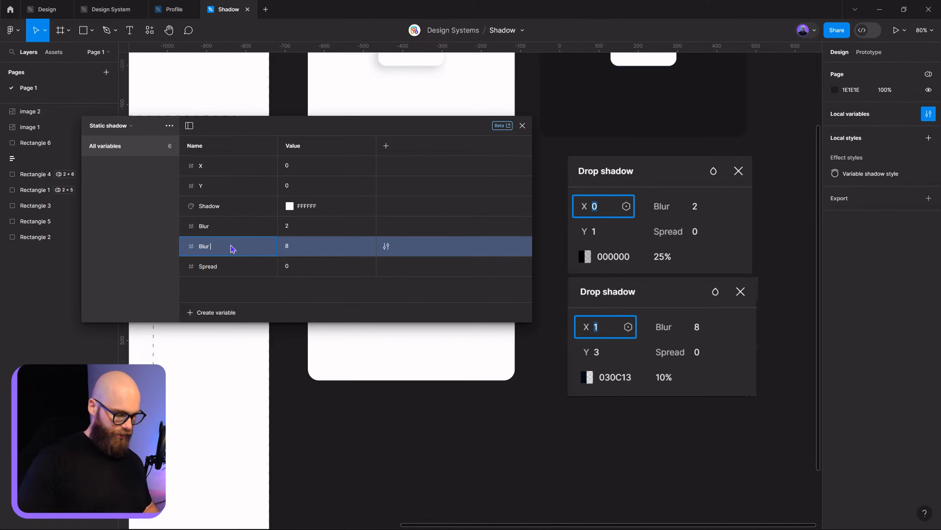
{"action": "key", "text": "Return"}
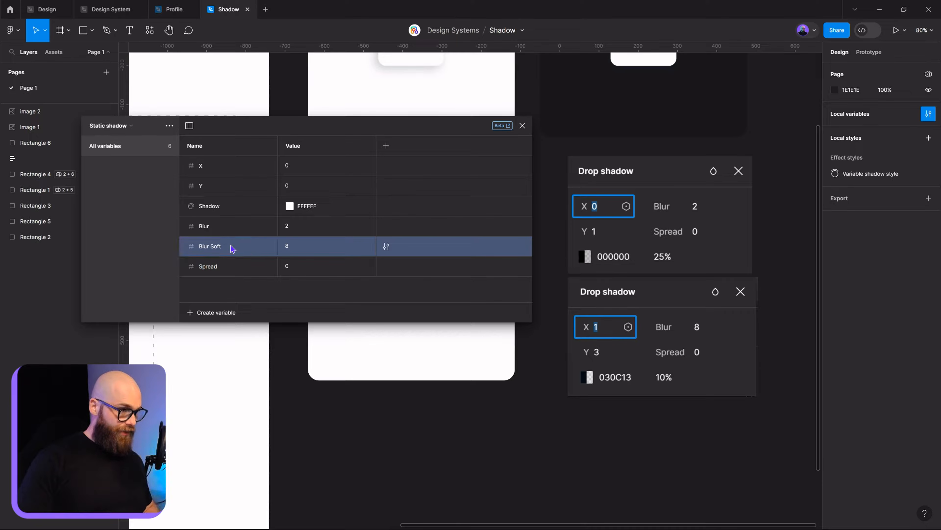
- Rename the original Blur variable, the one with value 2, as Blur Hard
{"action": "left_click", "coordinate": [213, 227]}
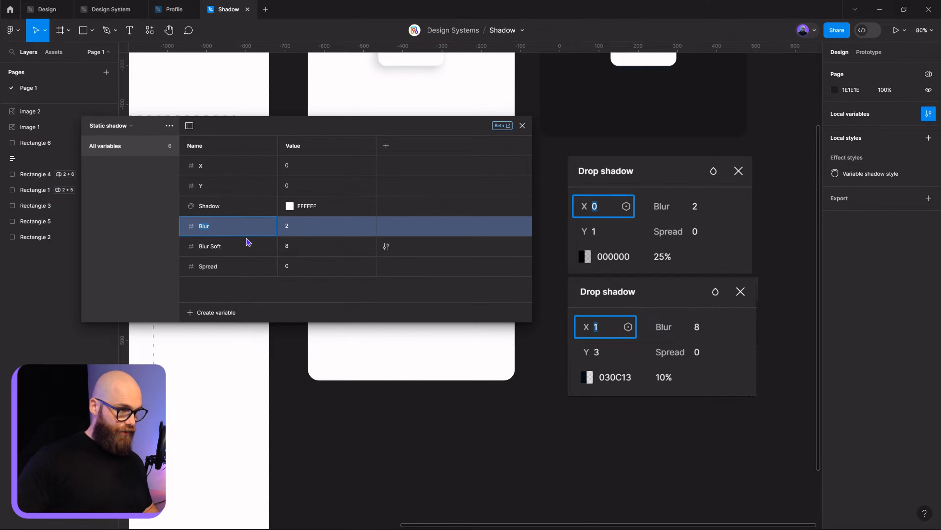
{"action": "left_click", "coordinate": [230, 233]}
{"action": "type", "text": "Hard"}
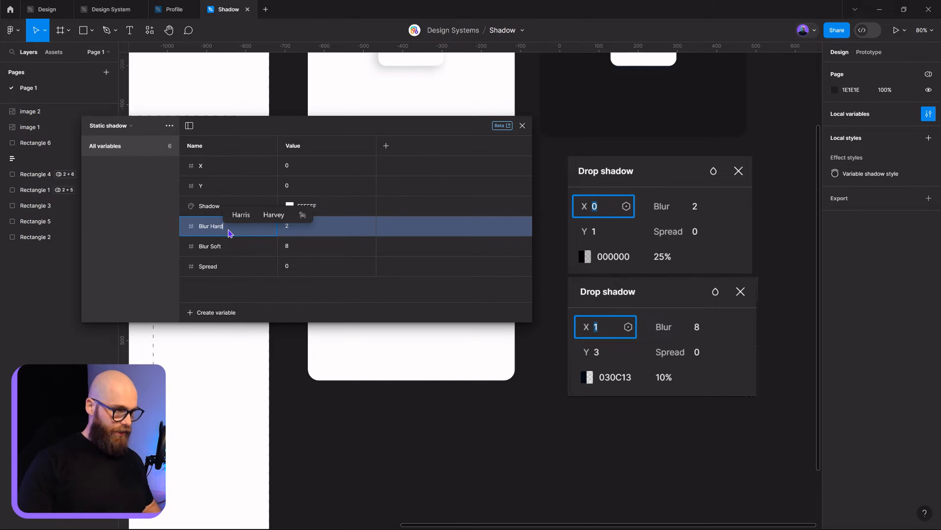
{"action": "key", "text": "Return"}
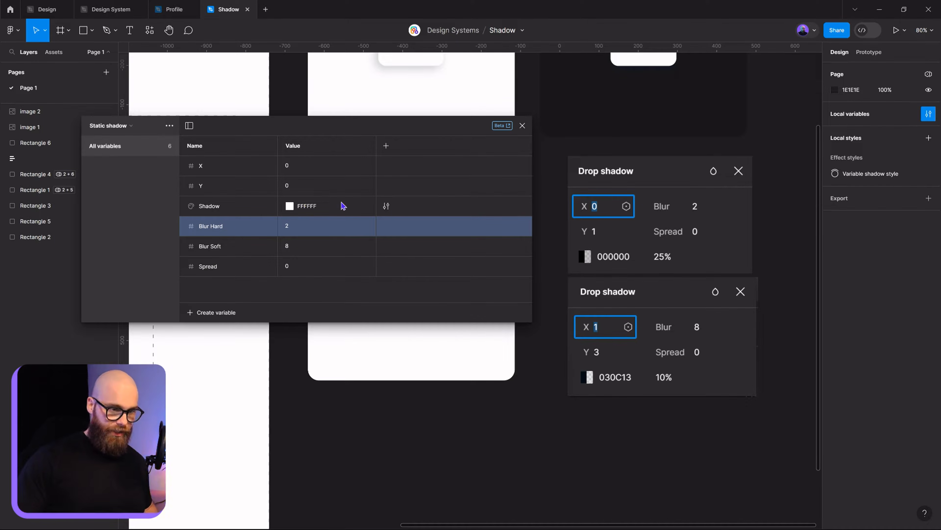
- Set the Shadow color variable to 030C13 with 10% opacity
{"action": "left_click", "coordinate": [288, 207]}
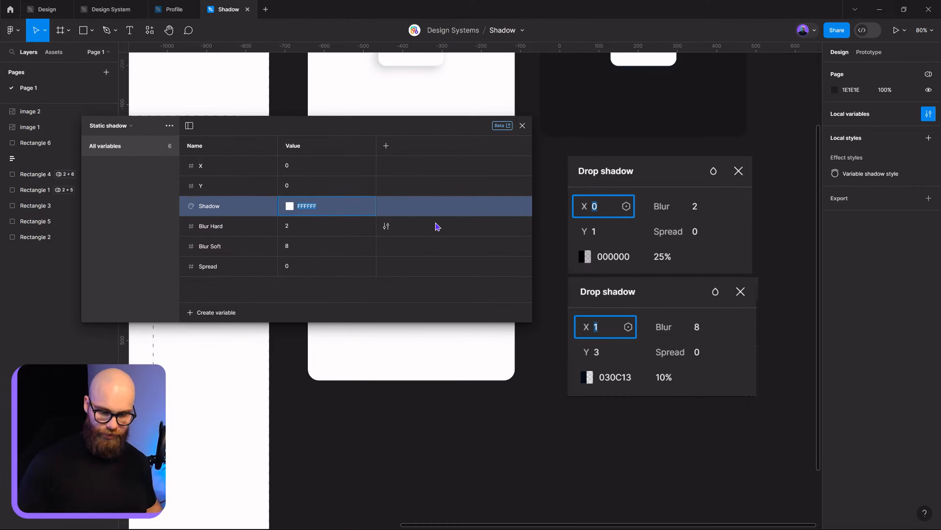
{"action": "type", "text": "030C13"}
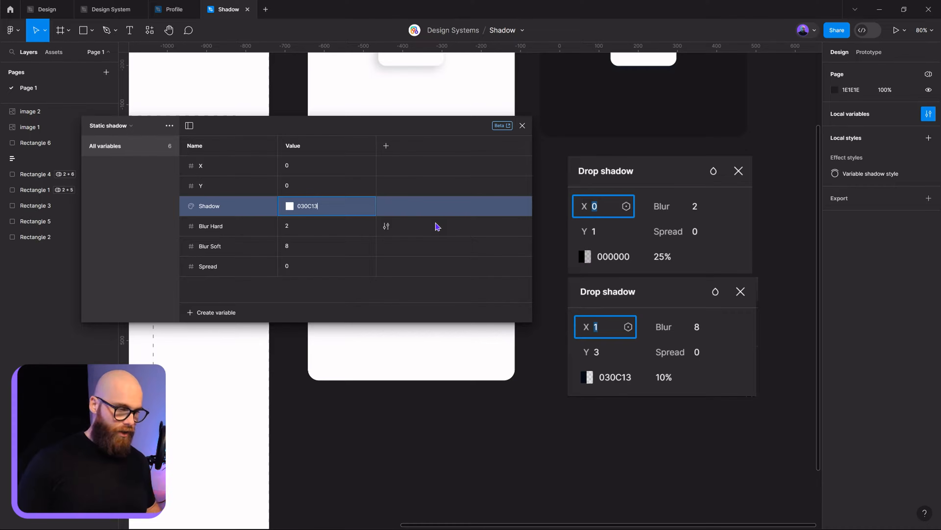
{"action": "key", "text": "Return"}
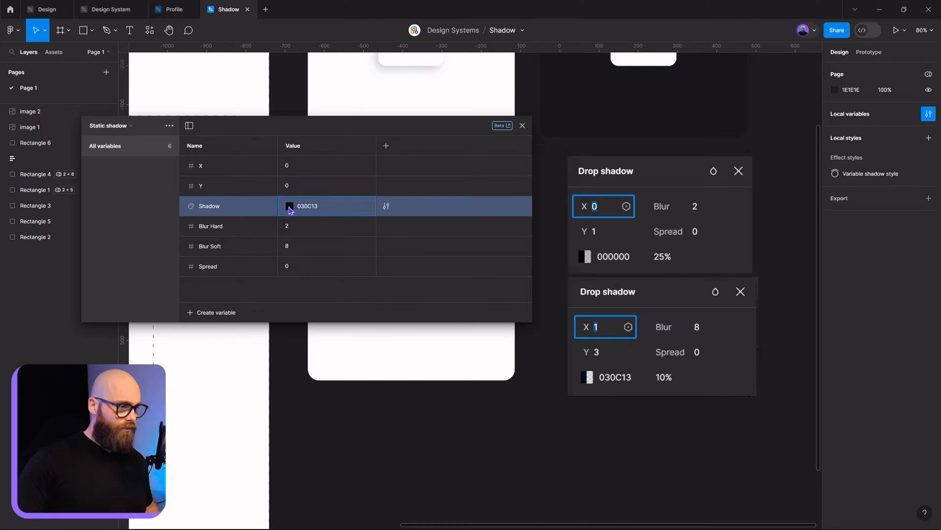
{"action": "left_click", "coordinate": [290, 206]}
{"action": "left_click", "coordinate": [394, 388]}
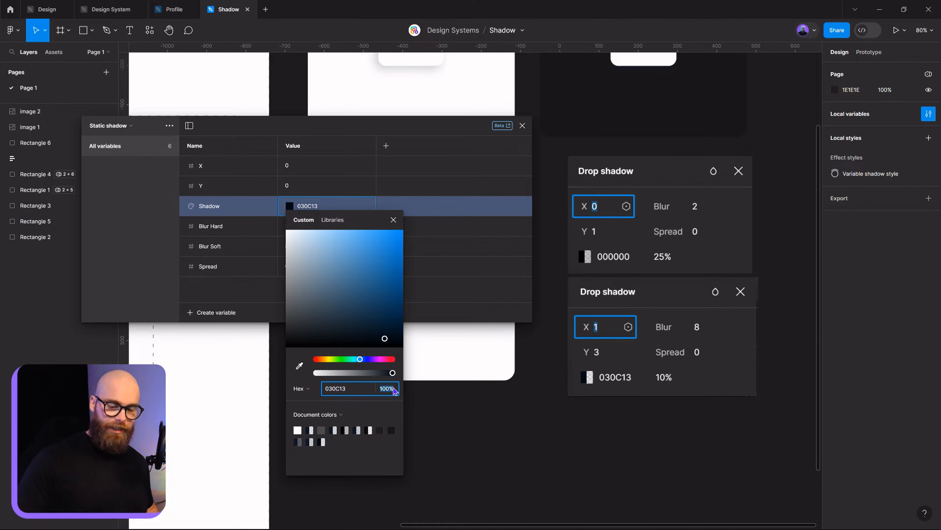
{"action": "type", "text": "10"}
{"action": "key", "text": "Return"}
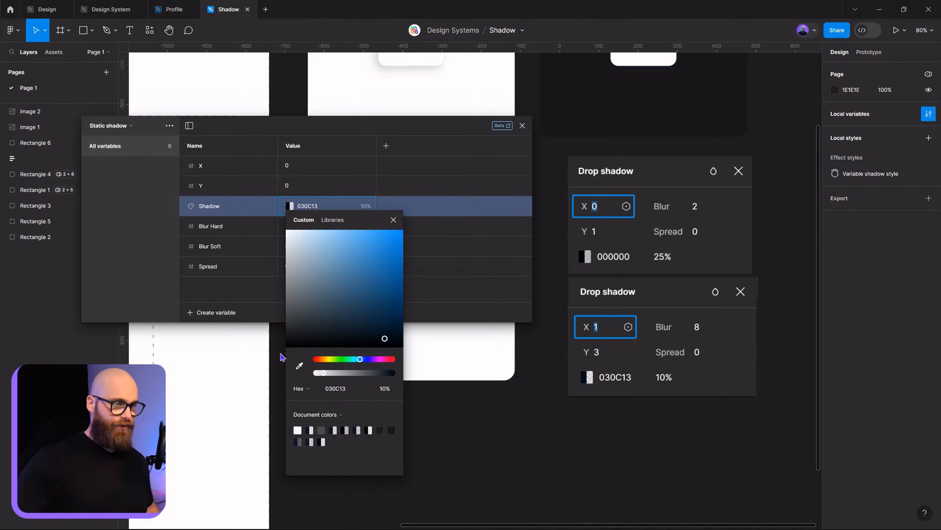
{"action": "left_click", "coordinate": [223, 295]}
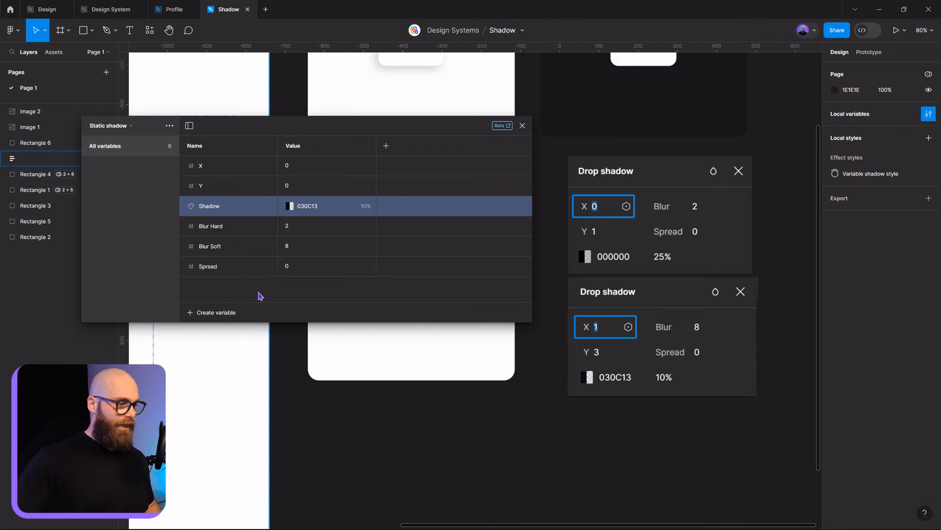
- Move the Shadow color variable below Spread at the end of the variable list
{"action": "left_click_drag", "start_coordinate": [259, 295], "coordinate": [267, 274]}
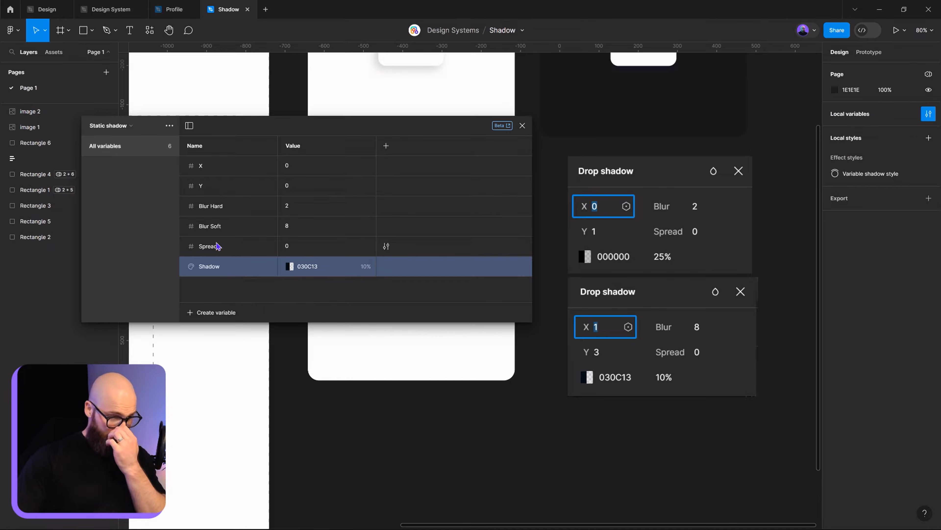
{"action": "left_click", "coordinate": [255, 248]}
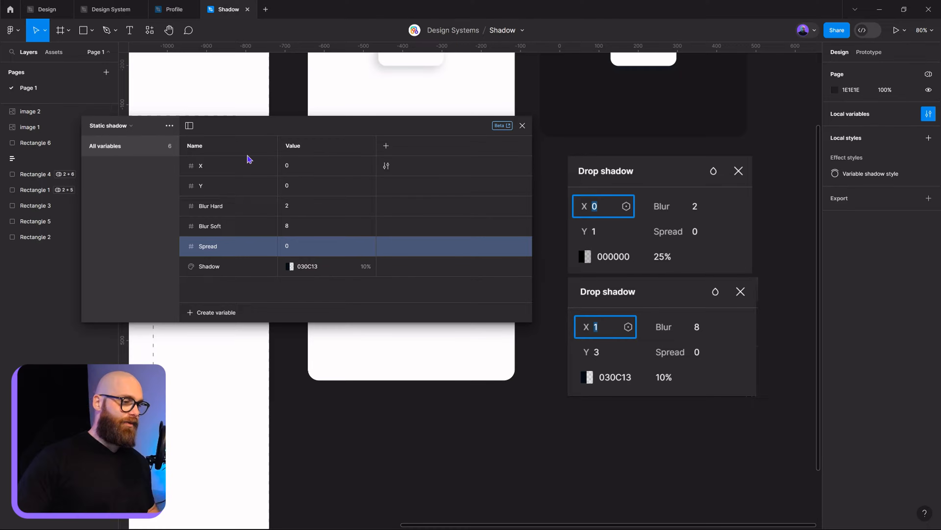
{"action": "left_click", "coordinate": [709, 321]}
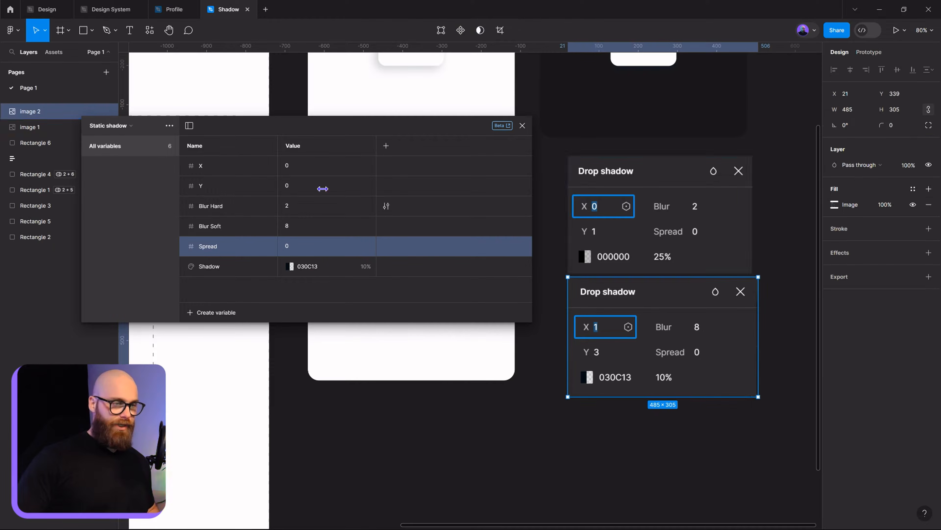
- Rename the Blur Hard variable as Blur
{"action": "left_click", "coordinate": [223, 185]}
{"action": "left_click", "coordinate": [219, 207]}
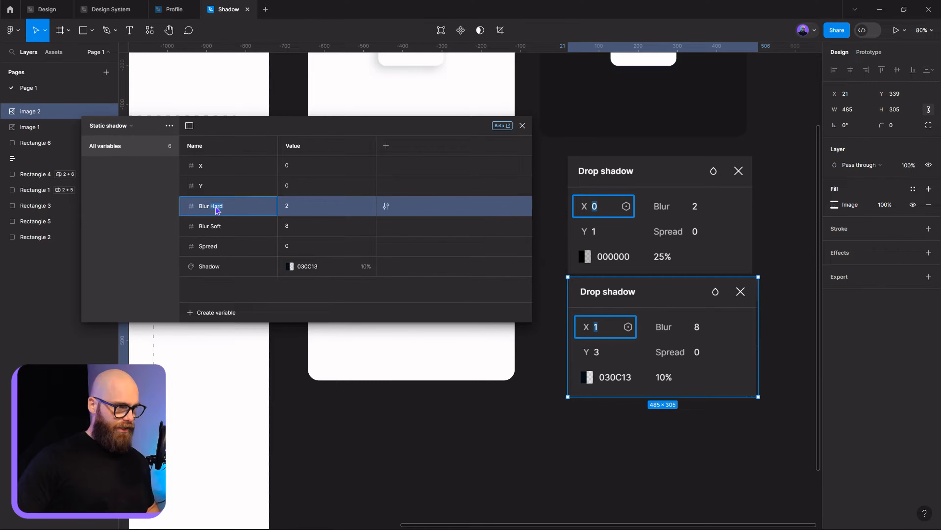
{"action": "double_click", "coordinate": [218, 206]}
{"action": "key", "text": "BackSpace"}
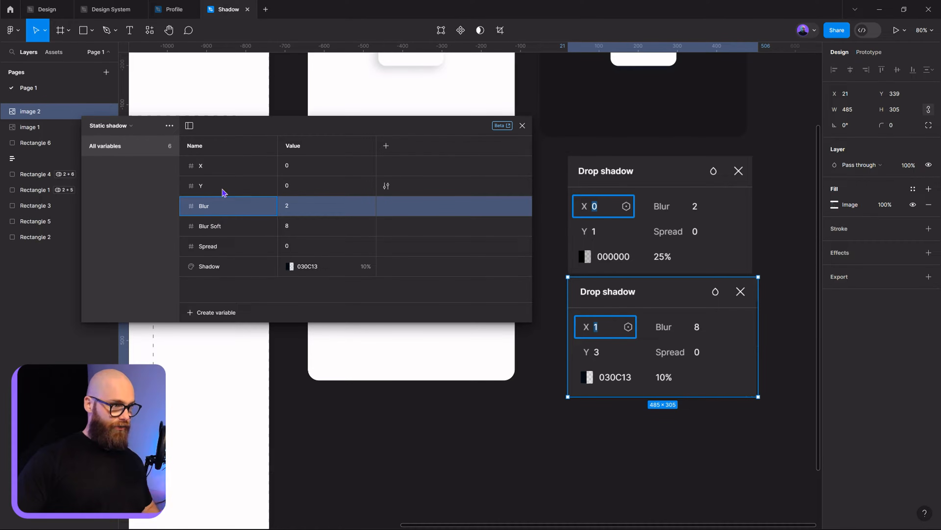
{"action": "key", "text": "Return"}
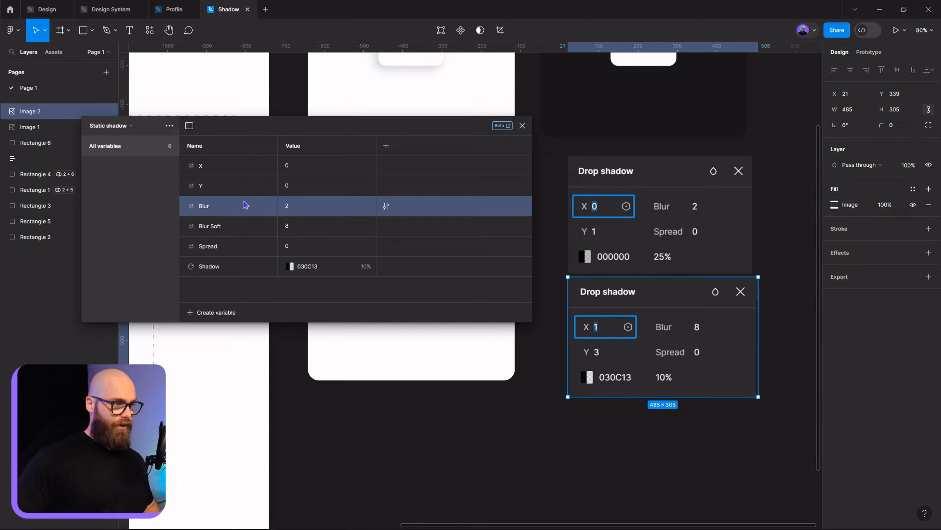
- Group the X, Y and Blur variables into a new group named Hard
{"action": "left_click", "coordinate": [225, 167], "text": "shift"}
{"action": "right_click", "coordinate": [223, 179]}
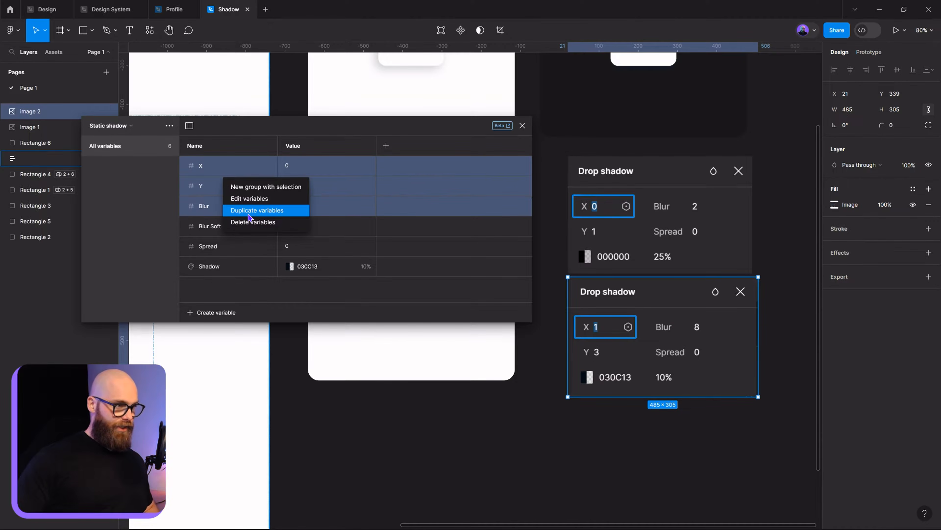
{"action": "left_click", "coordinate": [246, 187]}
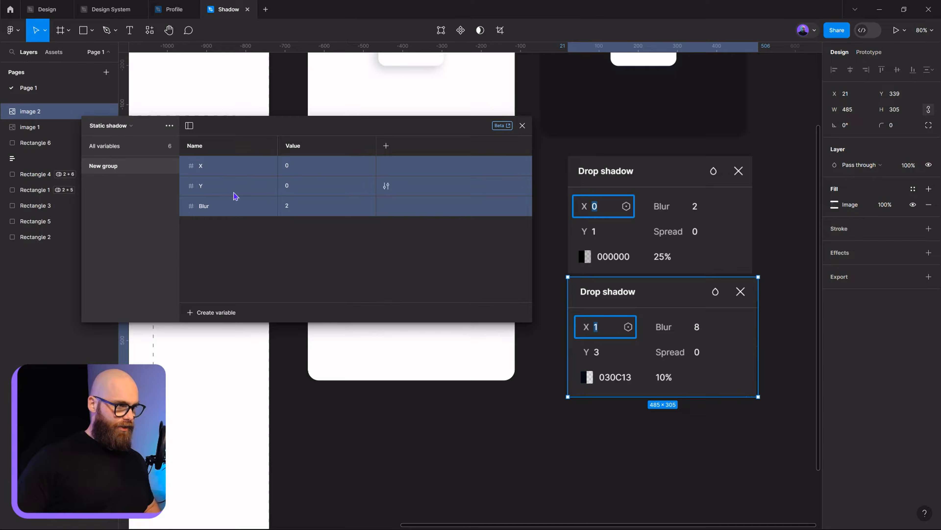
{"action": "double_click", "coordinate": [119, 168]}
{"action": "type", "text": "Hard"}
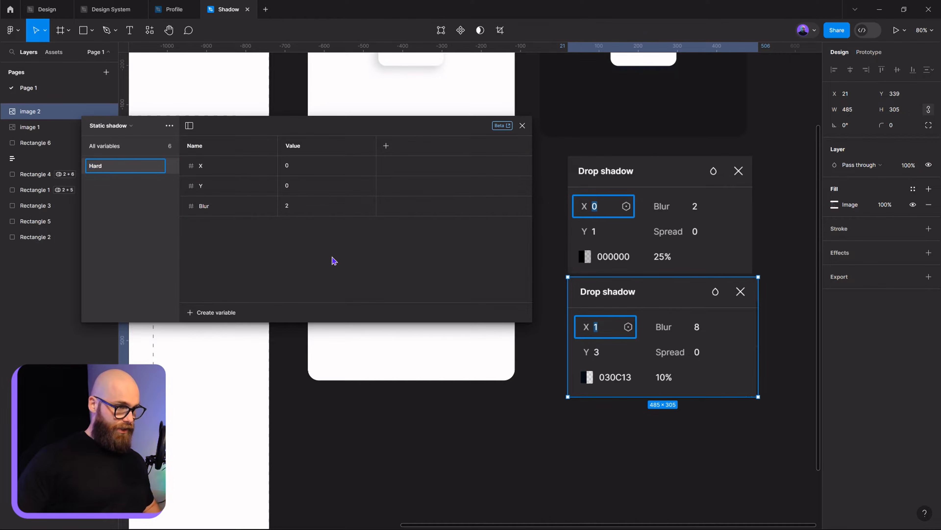
{"action": "key", "text": "Return"}
- Put only the Blur Soft variable from the full variable list into a new group named Soft
{"action": "left_click", "coordinate": [125, 154]}
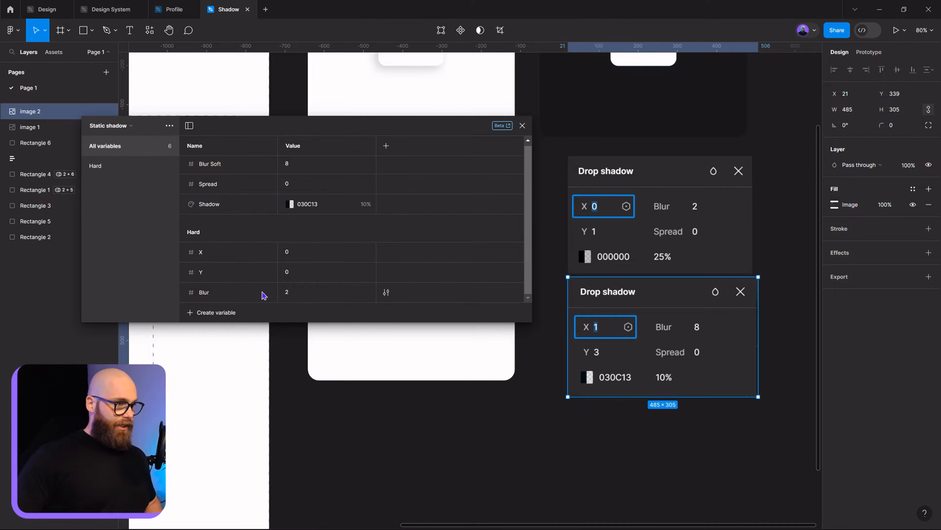
{"action": "left_click", "coordinate": [225, 166]}
{"action": "left_click", "coordinate": [338, 207], "text": "shift"}
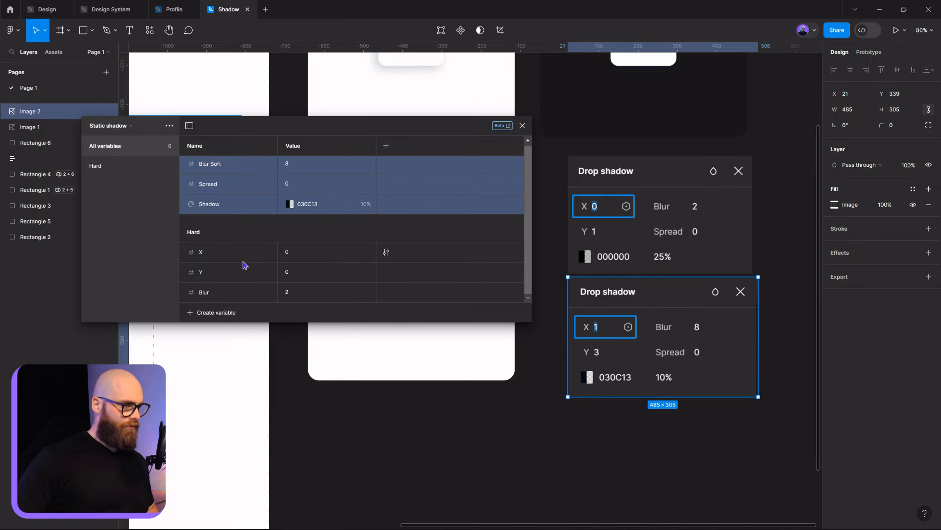
{"action": "left_click", "coordinate": [294, 259]}
{"action": "left_click", "coordinate": [219, 172]}
{"action": "right_click", "coordinate": [245, 169]}
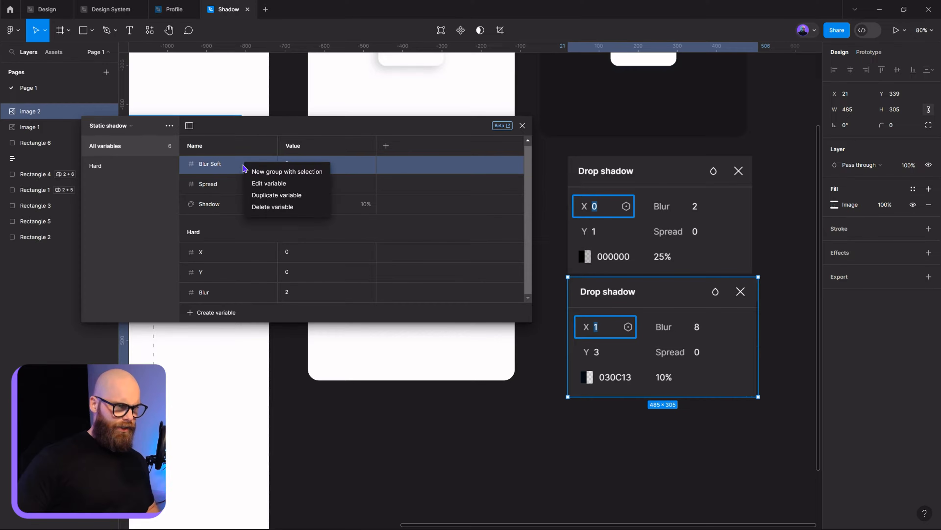
{"action": "left_click", "coordinate": [282, 171]}
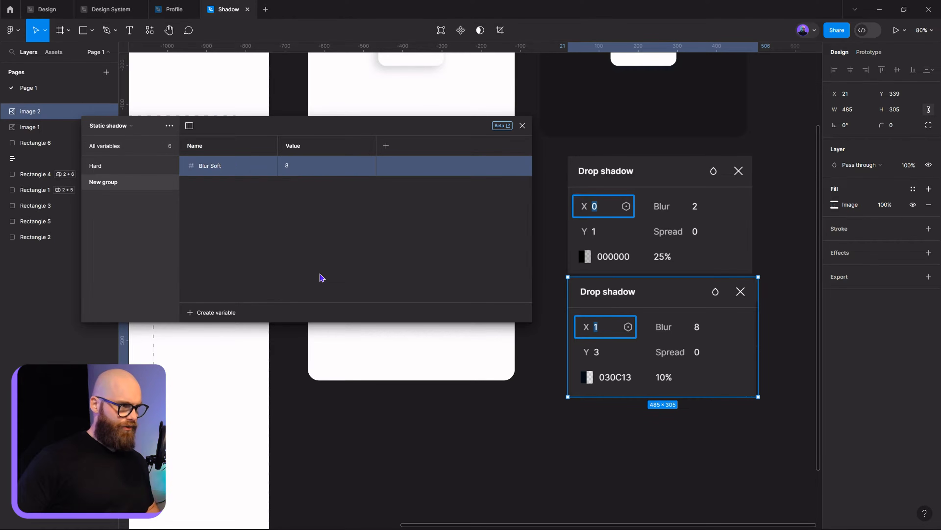
{"action": "double_click", "coordinate": [111, 185]}
{"action": "type", "text": "Soft"}
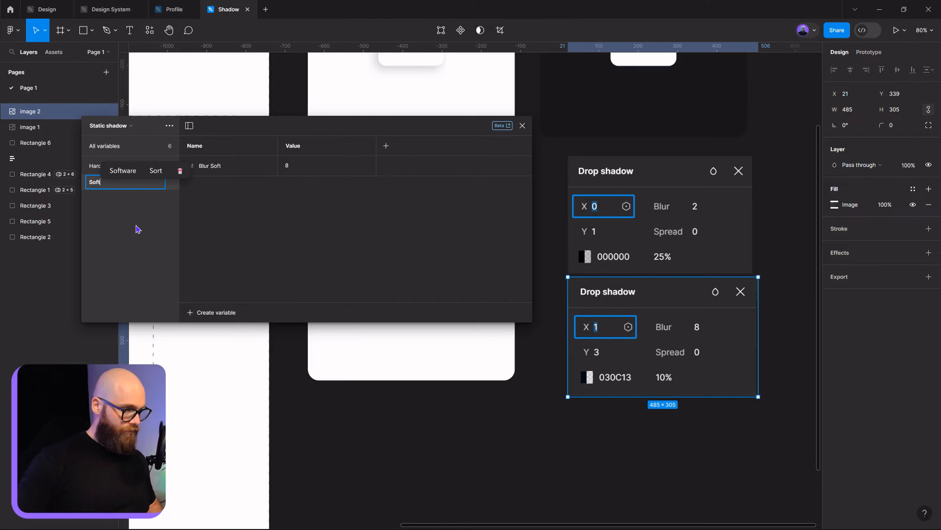
{"action": "key", "text": "Return"}
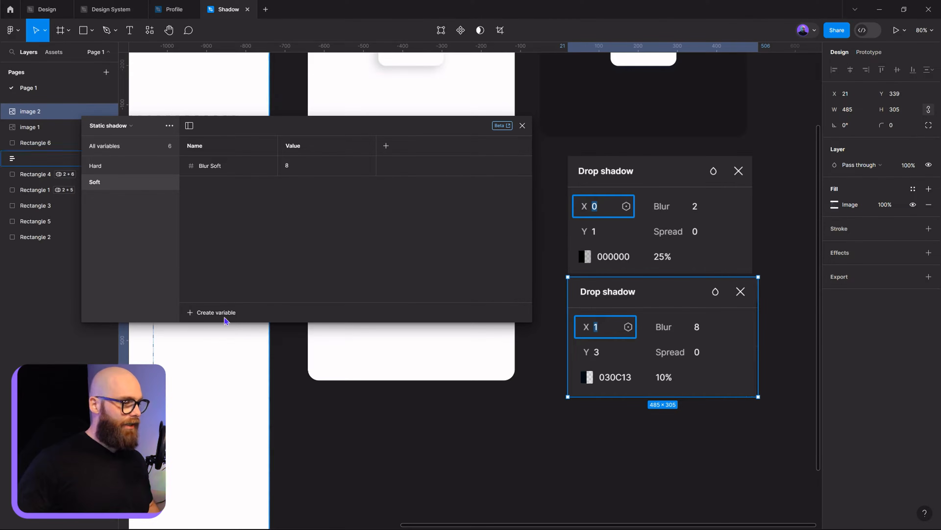
- Duplicate the Blur Soft variable twice within the Soft group
{"action": "right_click", "coordinate": [258, 165]}
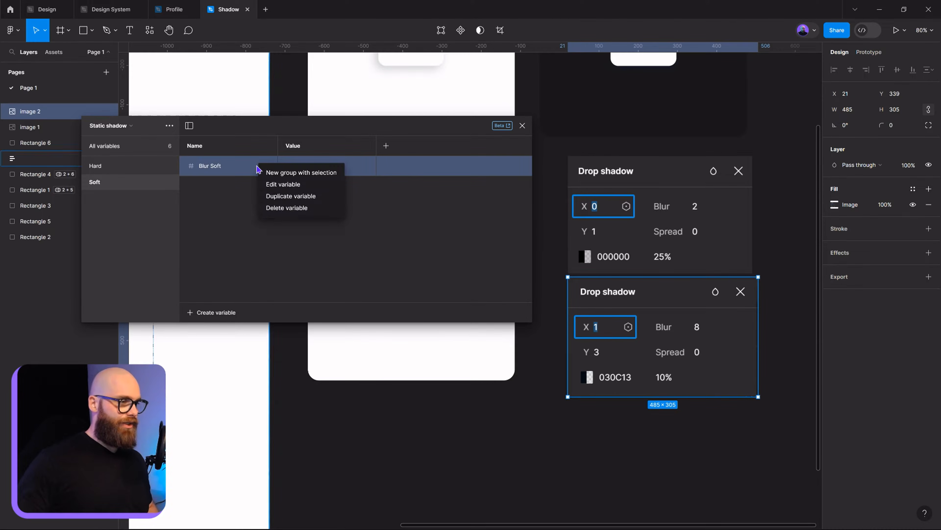
{"action": "left_click", "coordinate": [278, 196]}
{"action": "right_click", "coordinate": [235, 189]}
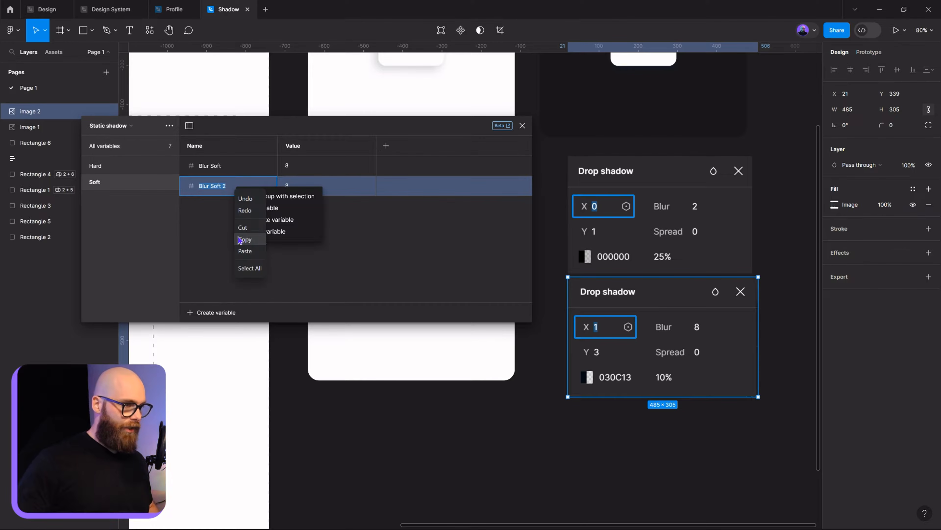
{"action": "left_click", "coordinate": [304, 221]}
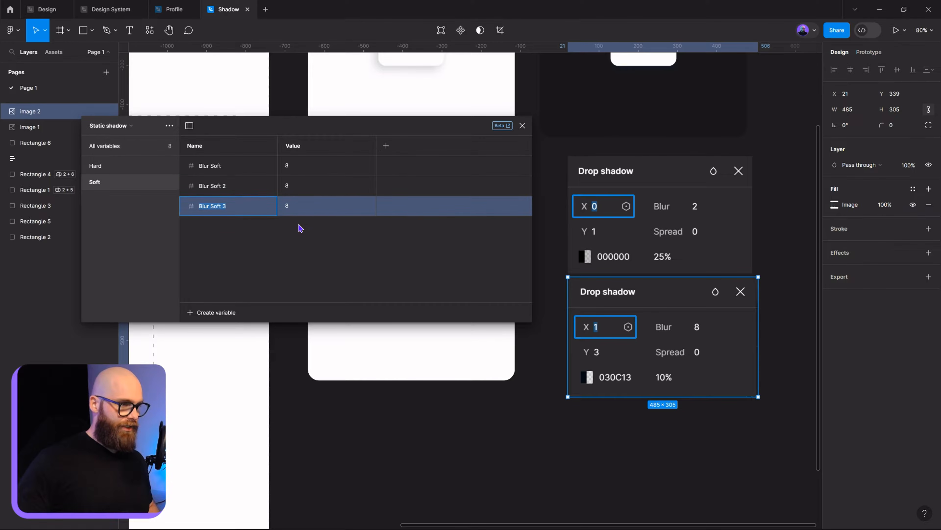
- Rename the three Soft group variables, in order, as X, Y and Blur Soft
{"action": "left_click", "coordinate": [217, 170]}
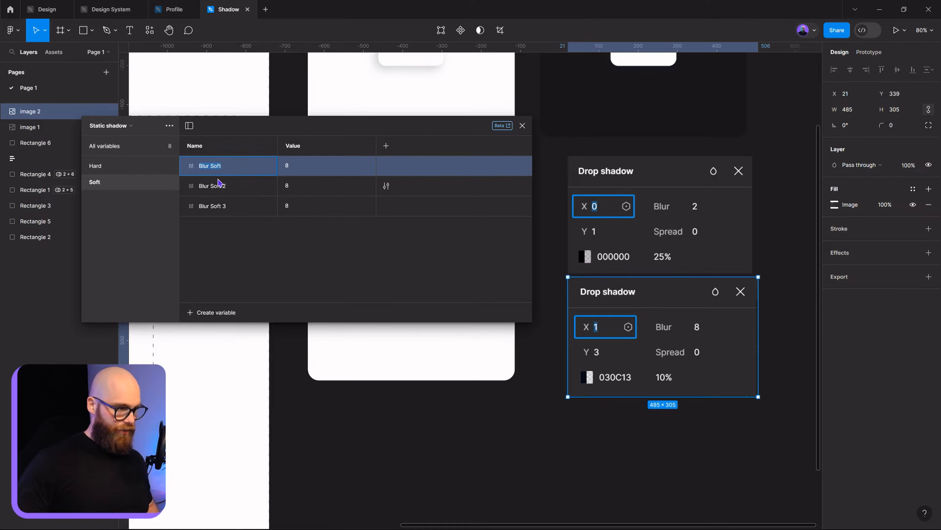
{"action": "type", "text": "X"}
{"action": "left_click", "coordinate": [219, 185]}
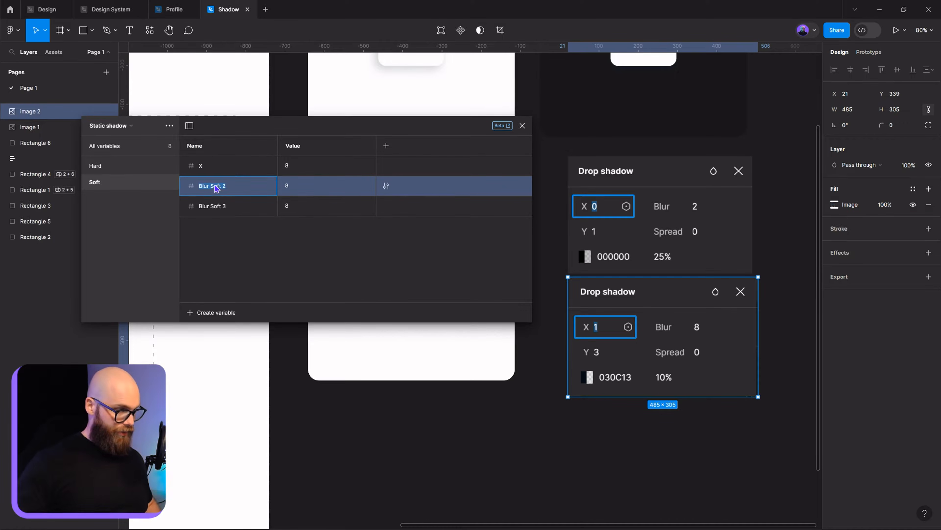
{"action": "type", "text": "Y"}
{"action": "left_click", "coordinate": [237, 216]}
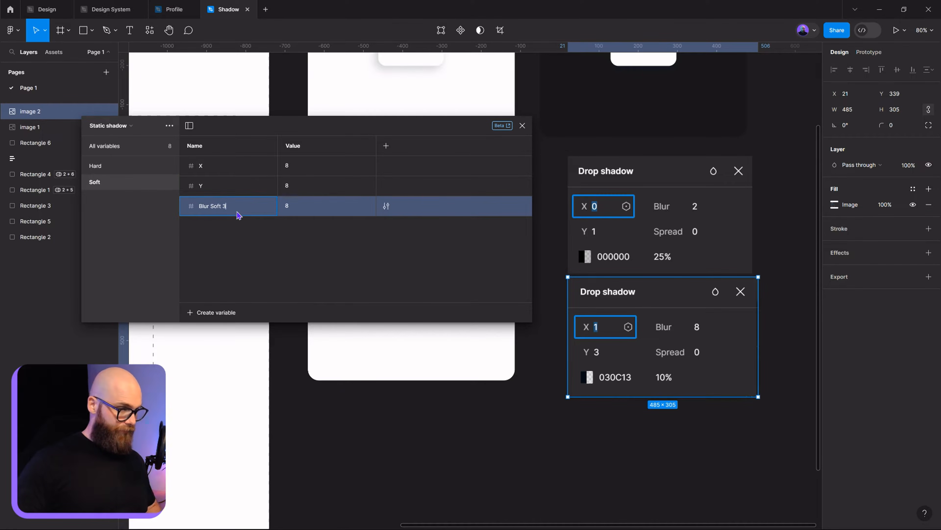
{"action": "key", "text": "Return"}
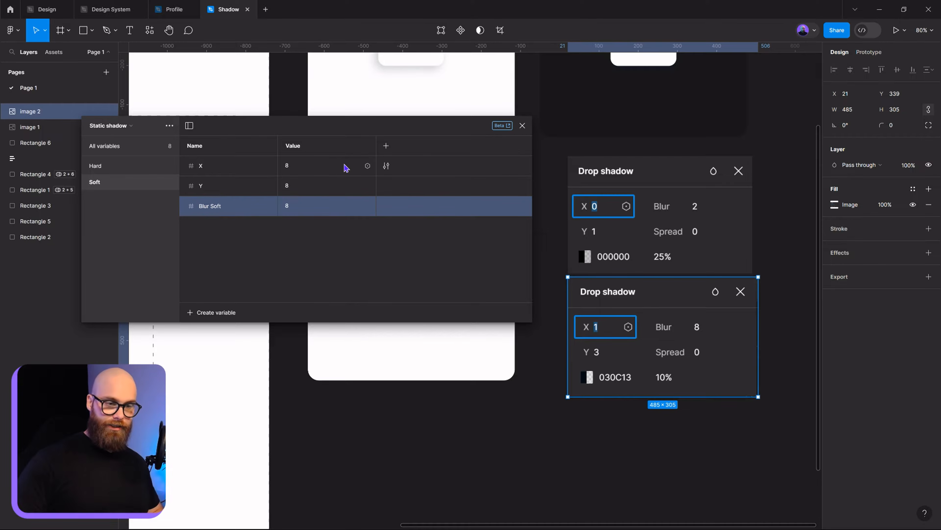
- Set the Soft group's X value to 1 and its Y value to 4
{"action": "left_click", "coordinate": [287, 171]}
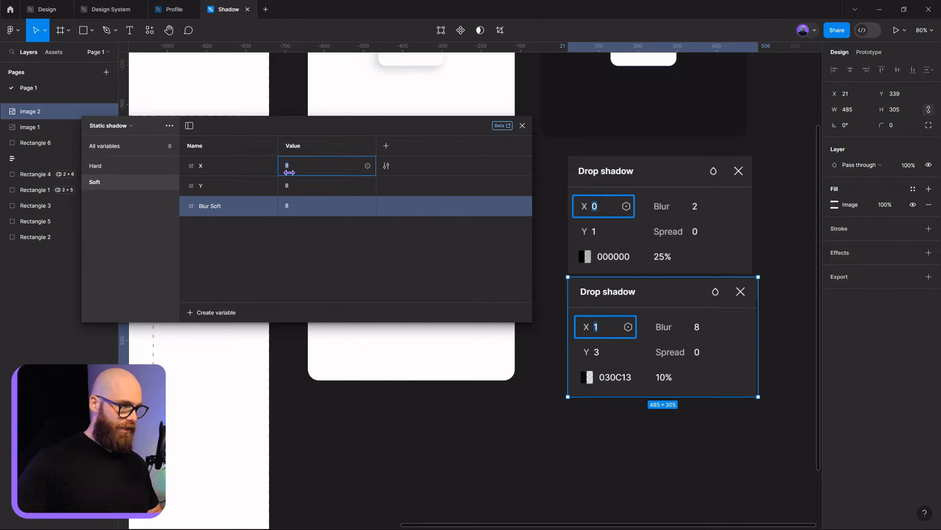
{"action": "left_click", "coordinate": [328, 186]}
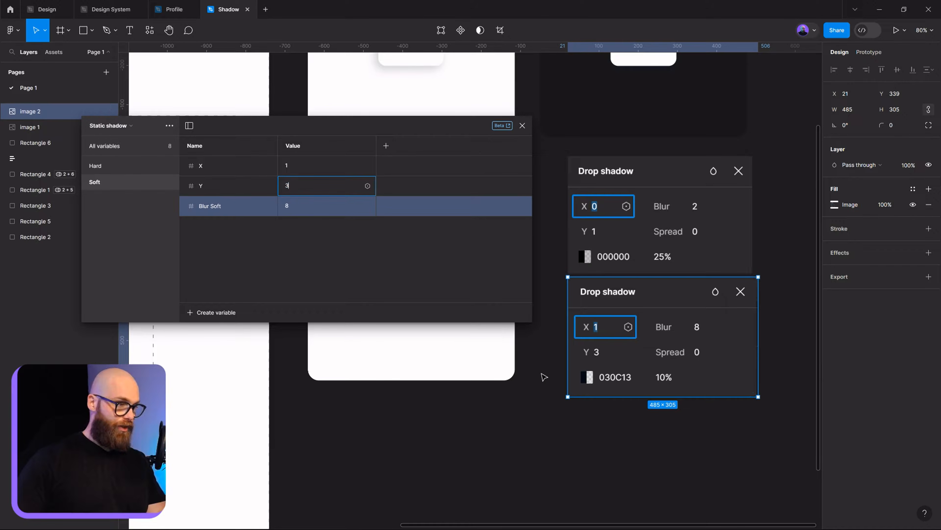
{"action": "type", "text": "4"}
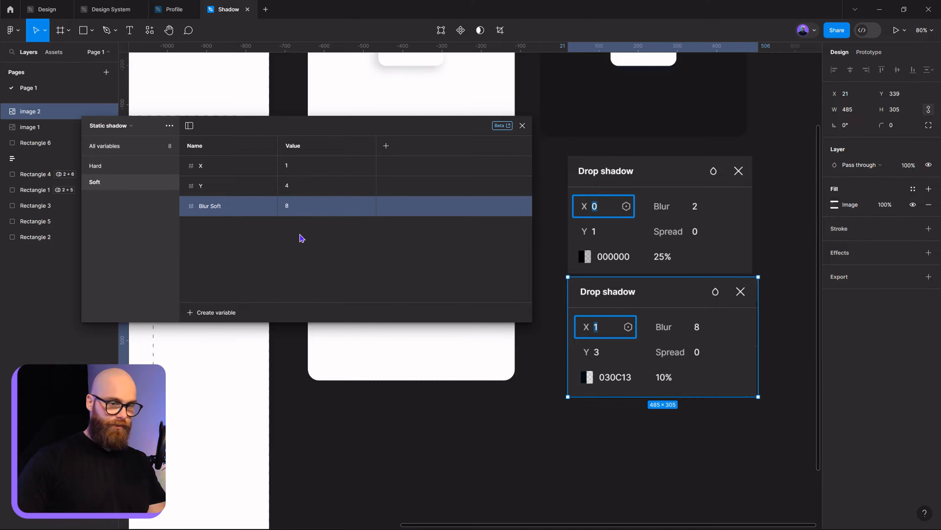
{"action": "key", "text": "Return"}
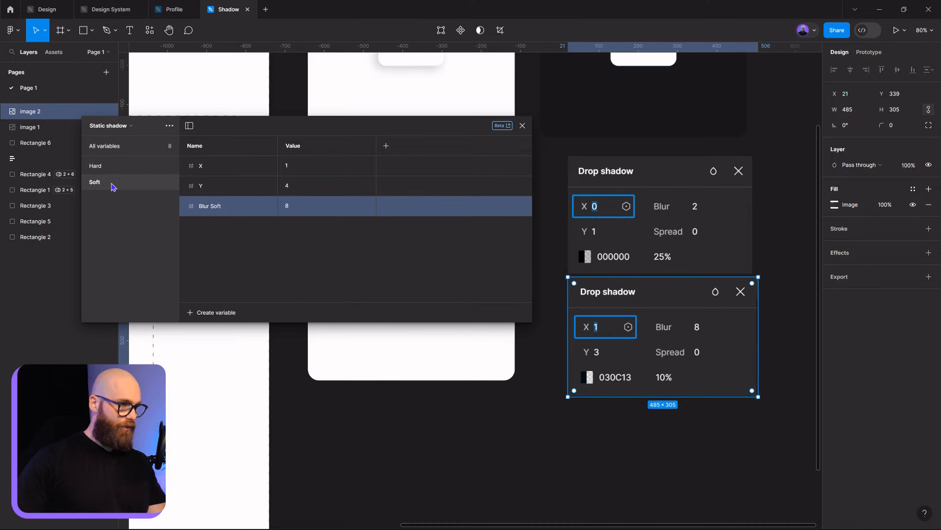
- Set the Hard group's Y value to 1, review the full variable list, and close the variables window
{"action": "left_click", "coordinate": [111, 168]}
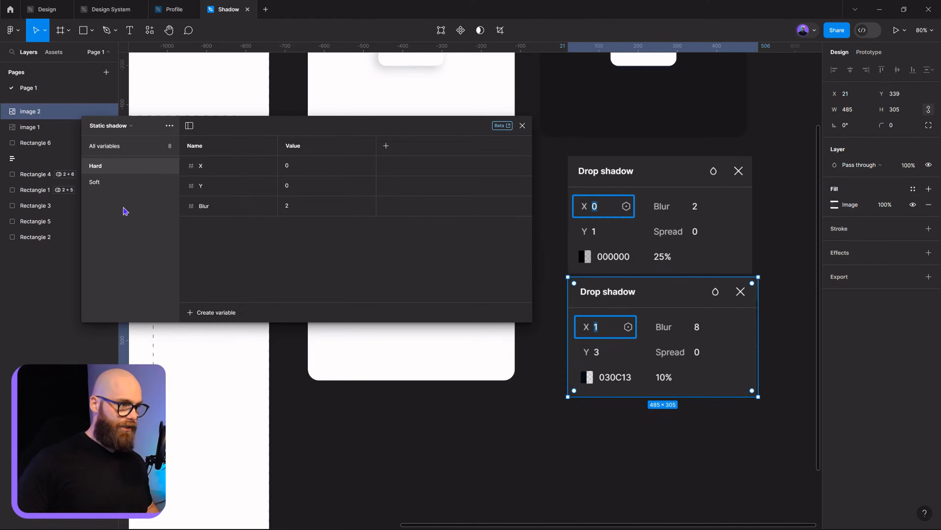
{"action": "left_click", "coordinate": [115, 185]}
{"action": "left_click", "coordinate": [117, 172]}
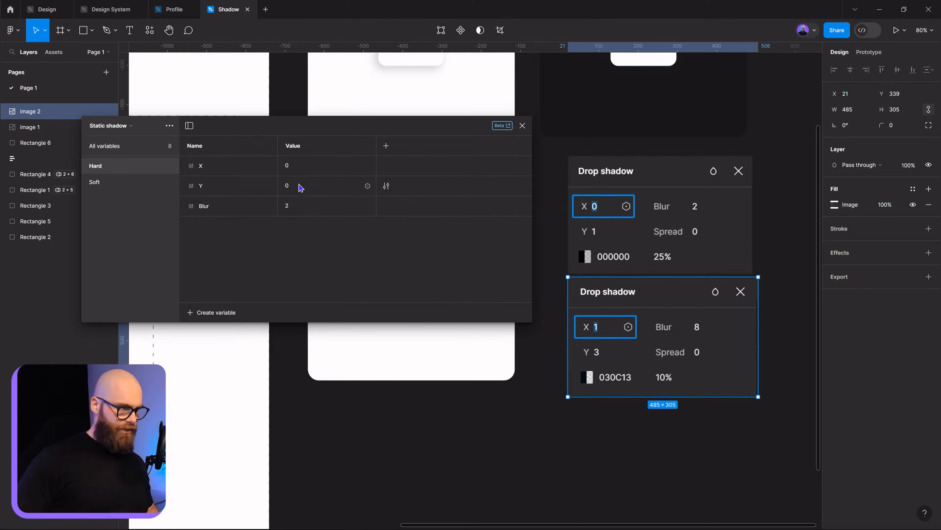
{"action": "left_click", "coordinate": [321, 189]}
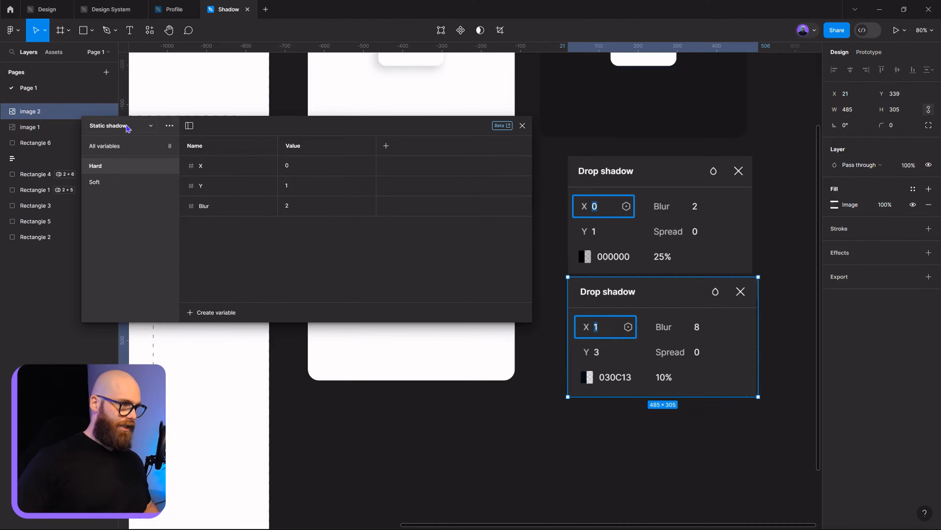
{"action": "left_click", "coordinate": [118, 147]}
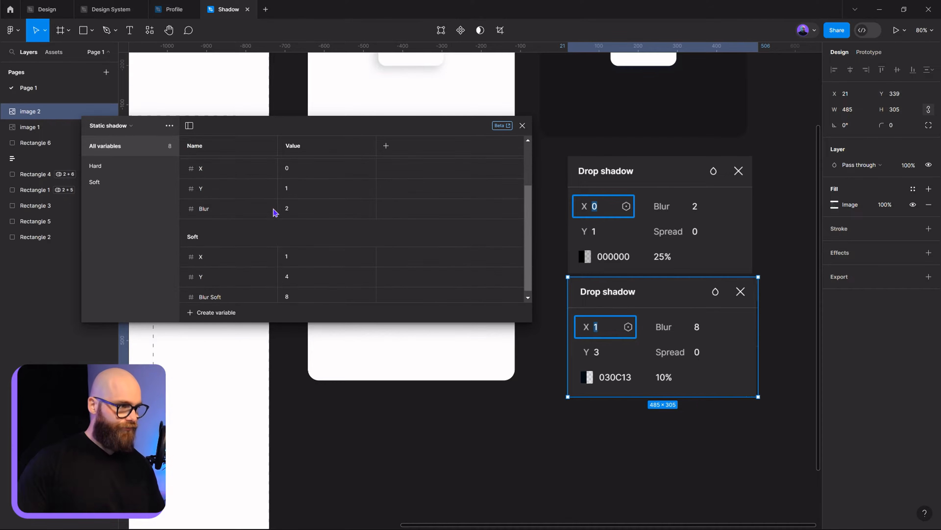
{"action": "scroll", "coordinate": [267, 259], "scroll_direction": "down", "scroll_amount": 2}
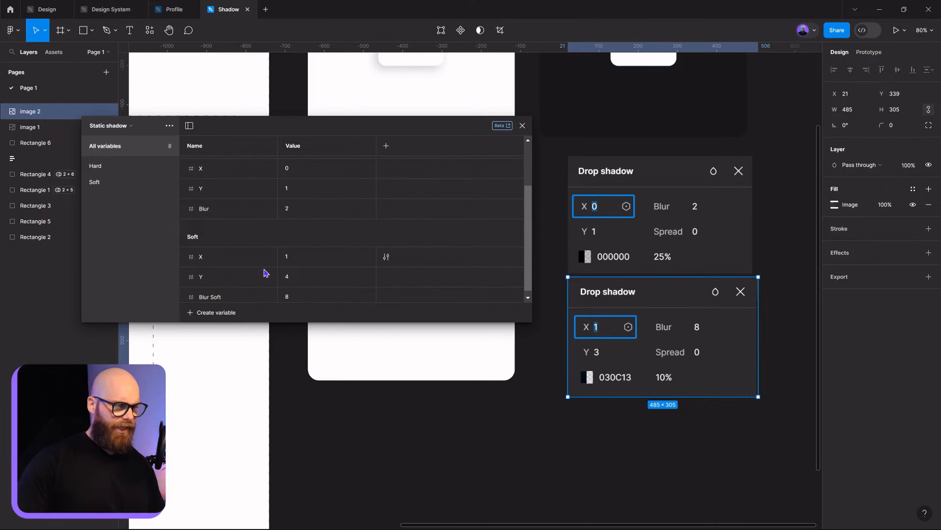
{"action": "left_click", "coordinate": [522, 126]}
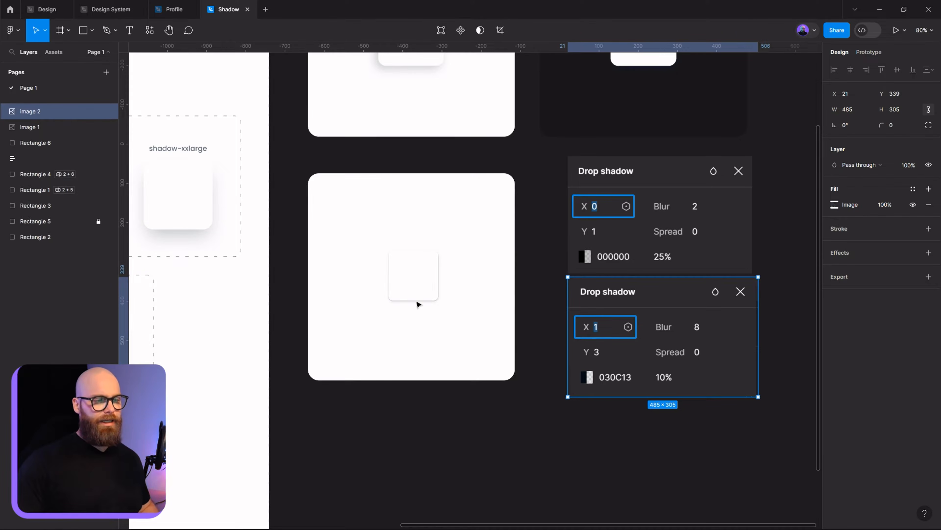
- Link the X and Y of the first drop shadow on the lower card's white square to the X and Y variables in the Hard group
{"action": "mouse_move", "coordinate": [414, 284]}
{"action": "left_mouse_down"}
{"action": "mouse_move", "coordinate": [410, 236]}
{"action": "mouse_move", "coordinate": [414, 286]}
{"action": "left_mouse_up"}
{"action": "scroll", "coordinate": [737, 223], "scroll_direction": "right", "scroll_amount": 3}
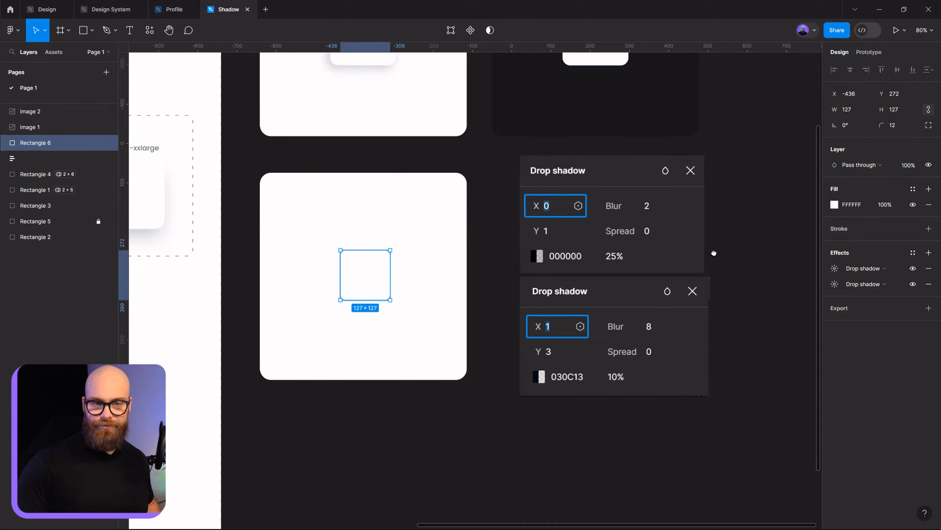
{"action": "left_click", "coordinate": [835, 268]}
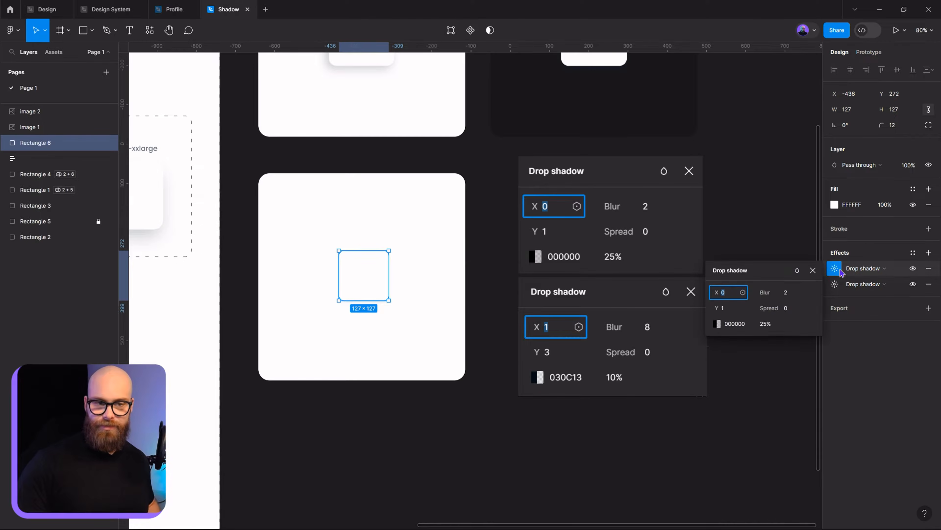
{"action": "left_click", "coordinate": [743, 293]}
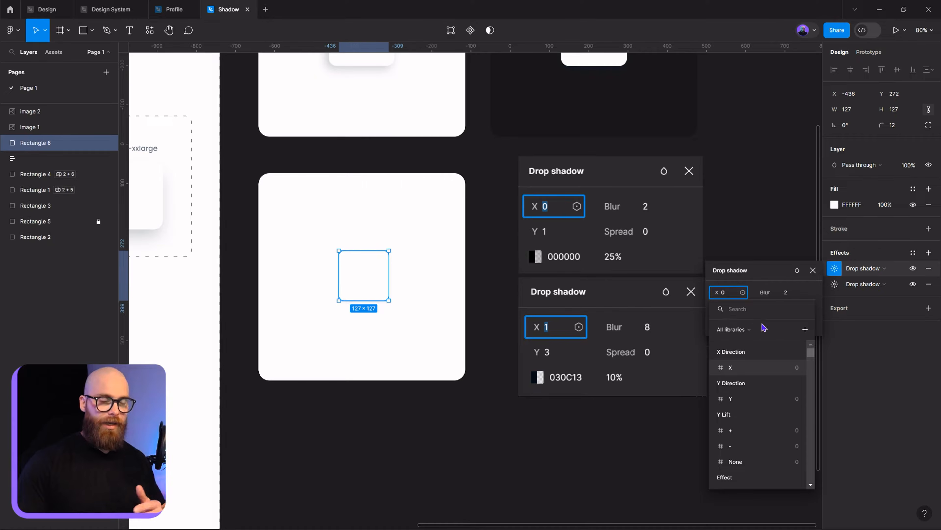
{"action": "scroll", "coordinate": [784, 391], "scroll_direction": "down", "scroll_amount": 3}
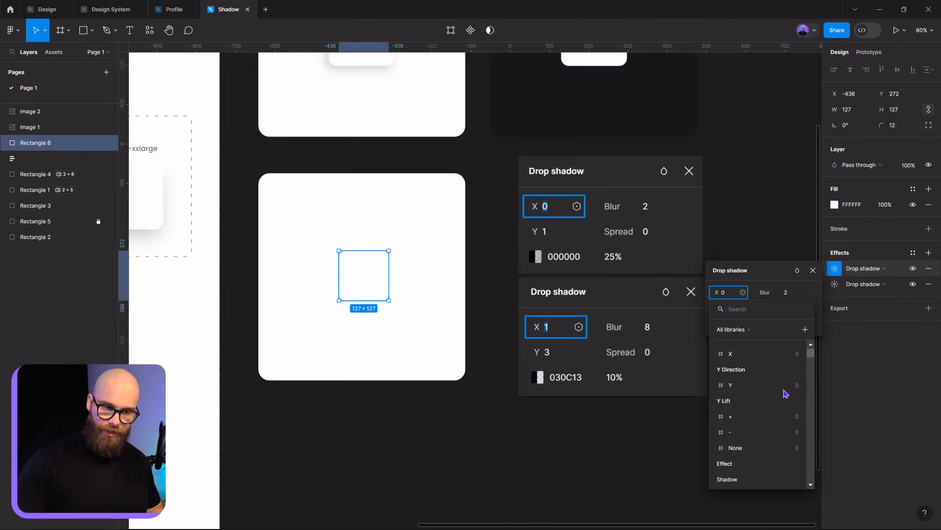
{"action": "scroll", "coordinate": [799, 420], "scroll_direction": "down", "scroll_amount": 3}
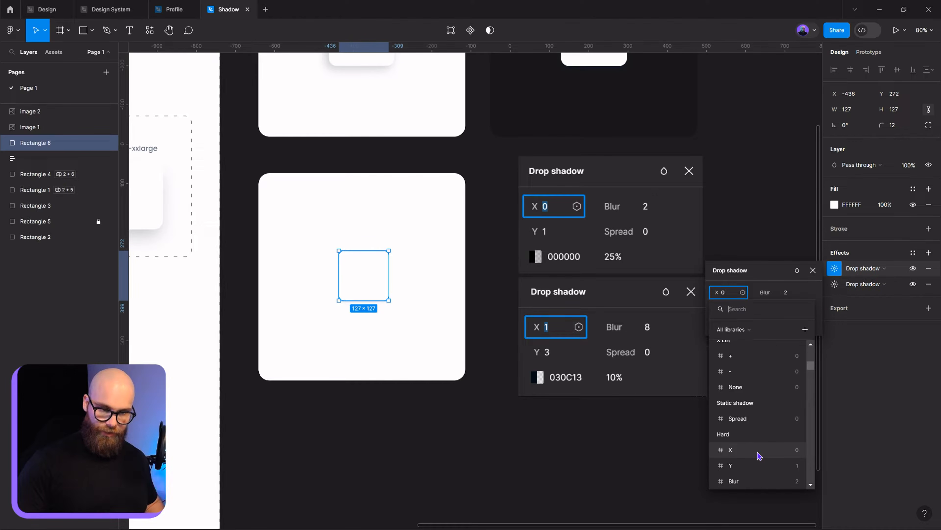
{"action": "left_click", "coordinate": [757, 452]}
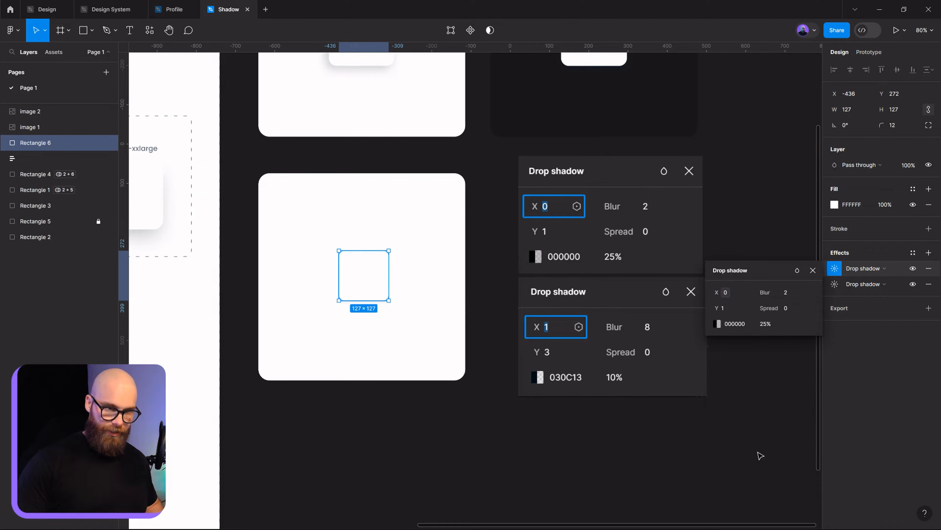
{"action": "left_click", "coordinate": [743, 308]}
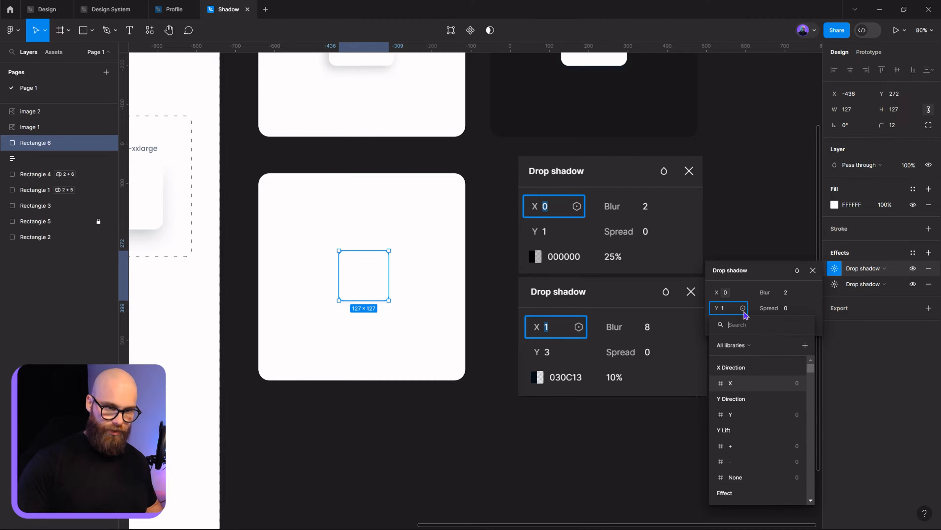
{"action": "left_click_drag", "start_coordinate": [810, 372], "coordinate": [812, 391]}
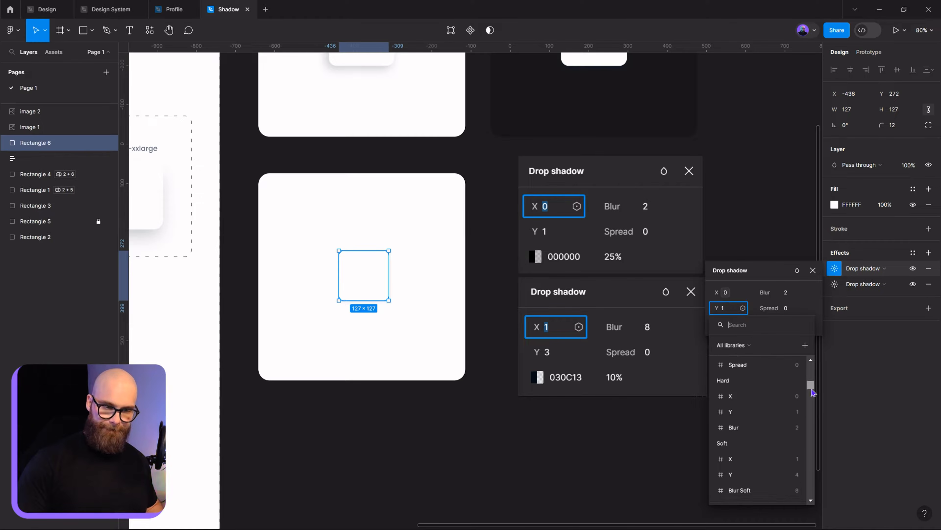
{"action": "left_click", "coordinate": [724, 422]}
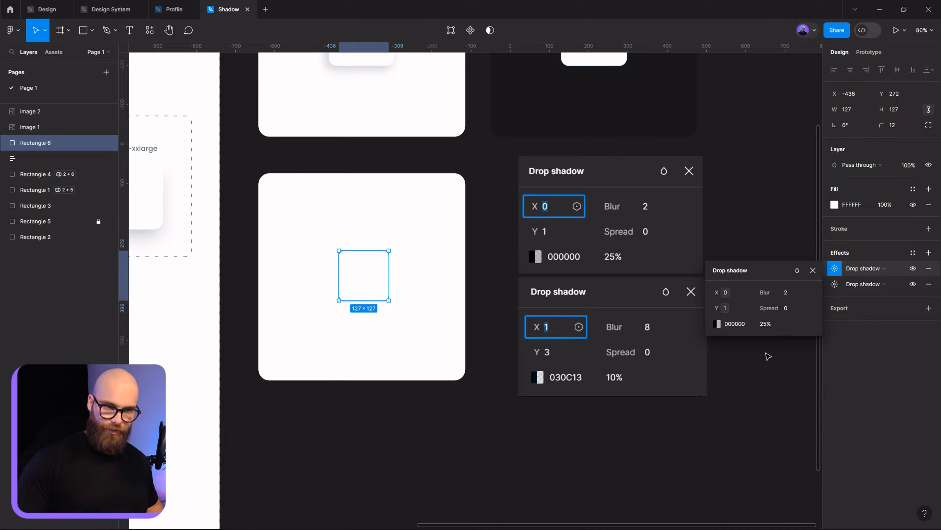
- Link the first drop shadow's Blur to the Blur variable in the Blur group
{"action": "left_click", "coordinate": [808, 293]}
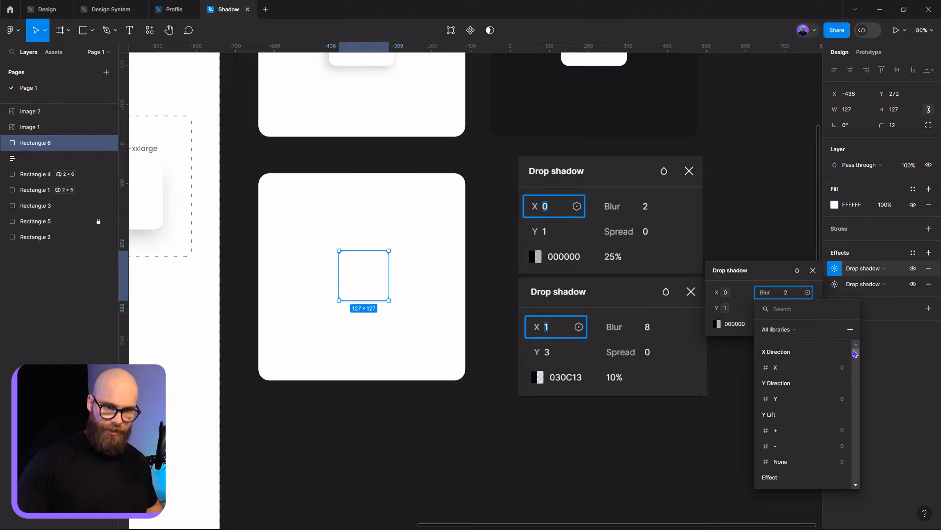
{"action": "left_click_drag", "start_coordinate": [855, 354], "coordinate": [856, 369]}
{"action": "scroll", "coordinate": [857, 365], "scroll_direction": "up", "scroll_amount": 2}
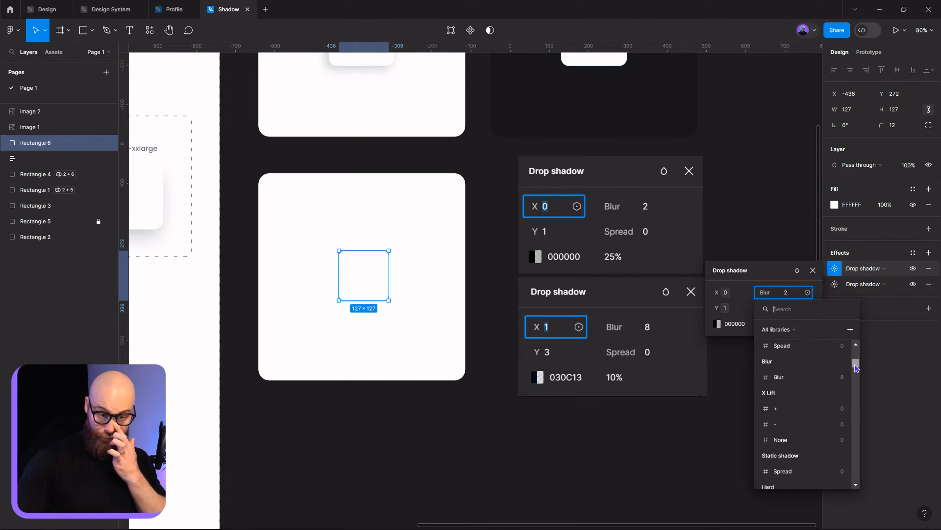
{"action": "left_click", "coordinate": [792, 382]}
- Relink the first drop shadow's Blur to the Blur variable in the Static shadow collection's Hard group
{"action": "left_click", "coordinate": [788, 293]}
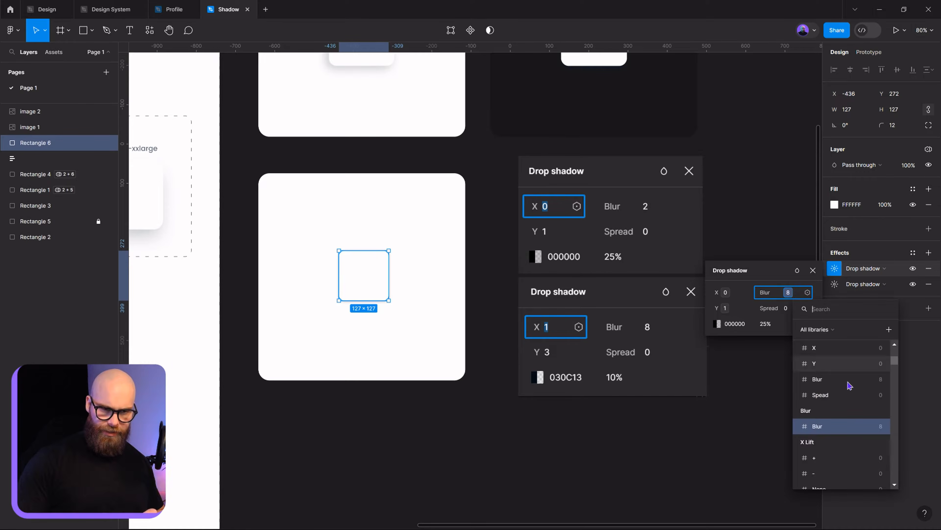
{"action": "left_click_drag", "start_coordinate": [894, 363], "coordinate": [896, 371]}
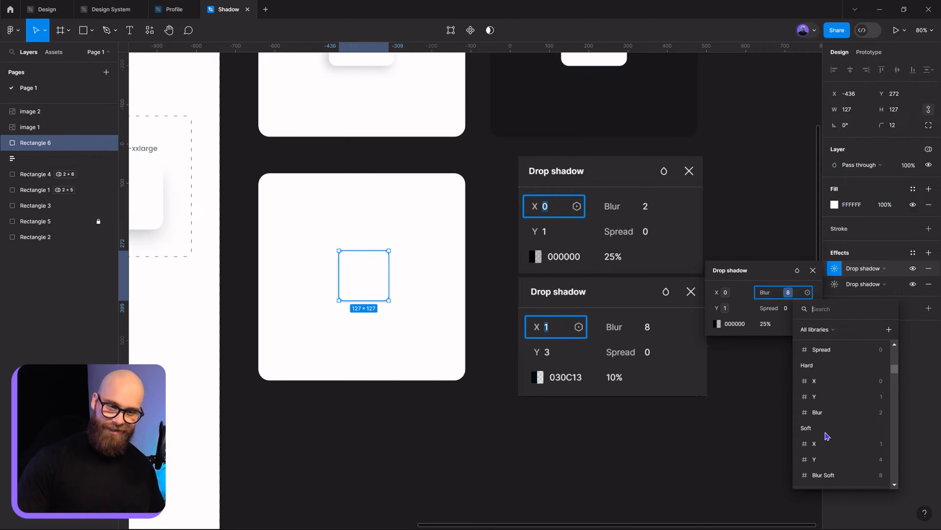
{"action": "left_click", "coordinate": [818, 413]}
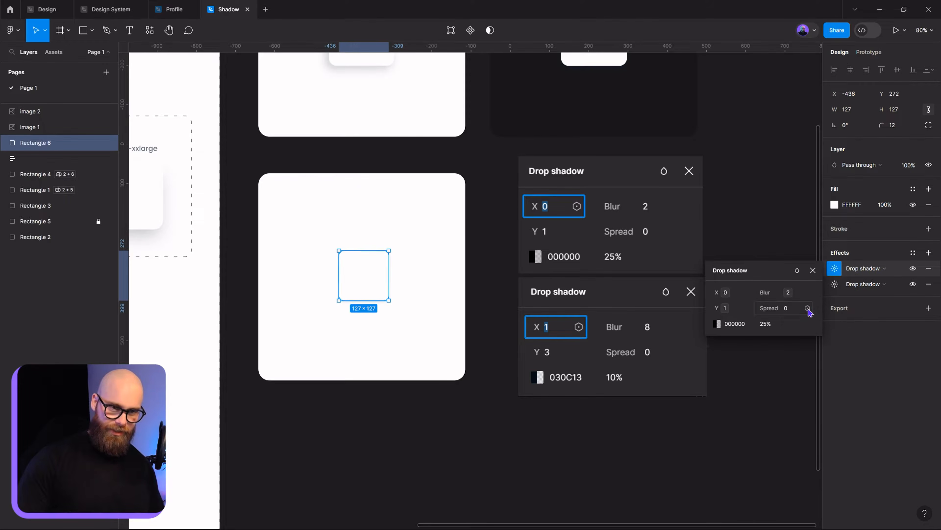
- Link the first drop shadow's Spread to the Spread variable of the Static shadow collection
{"action": "left_click", "coordinate": [808, 308]}
{"action": "left_click_drag", "start_coordinate": [856, 368], "coordinate": [864, 388]}
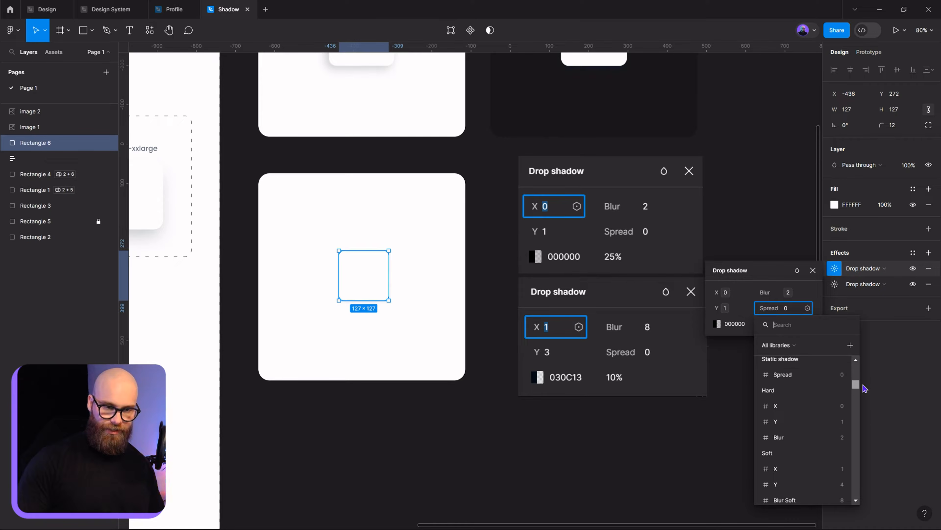
{"action": "left_click", "coordinate": [806, 381]}
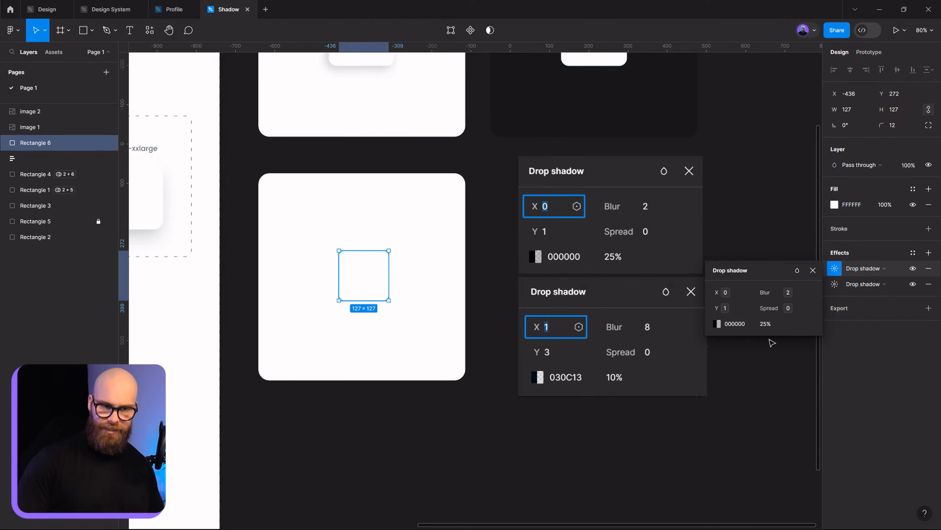
- Link the first drop shadow's colour to the Shadow colour variable in the Static shadow library group
{"action": "left_click", "coordinate": [717, 325]}
{"action": "left_click", "coordinate": [644, 269]}
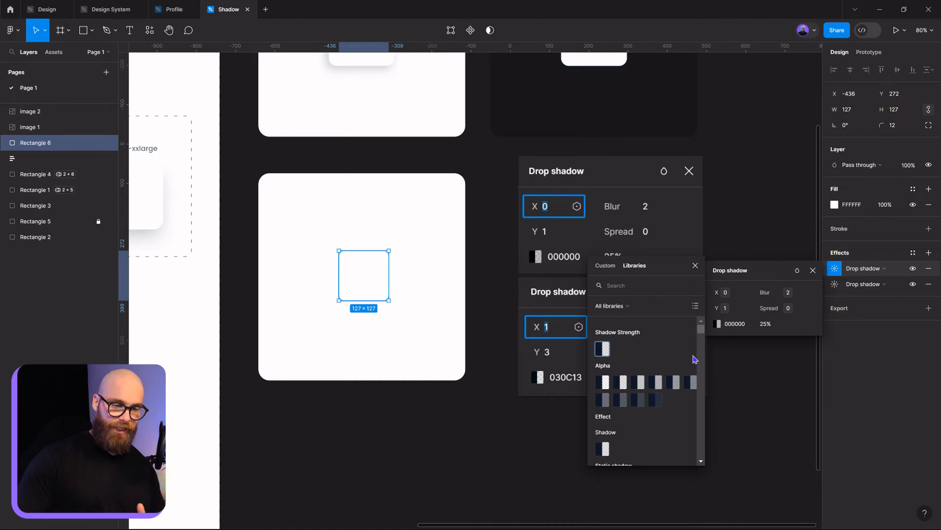
{"action": "scroll", "coordinate": [701, 340], "scroll_direction": "down", "scroll_amount": 4}
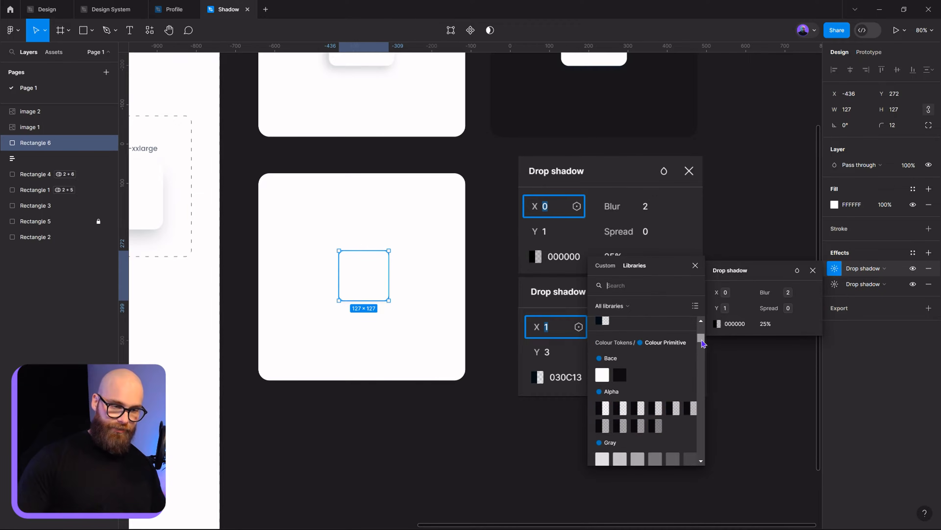
{"action": "scroll", "coordinate": [703, 339], "scroll_direction": "up", "scroll_amount": 3}
{"action": "left_click", "coordinate": [601, 409]}
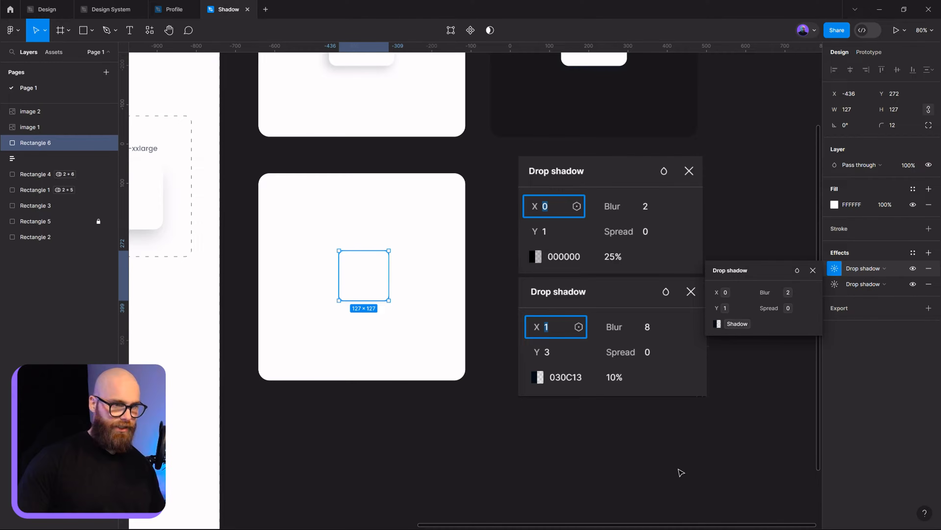
- Delete the two drop shadow settings reference images beside the lower card
{"action": "left_click", "coordinate": [600, 462]}
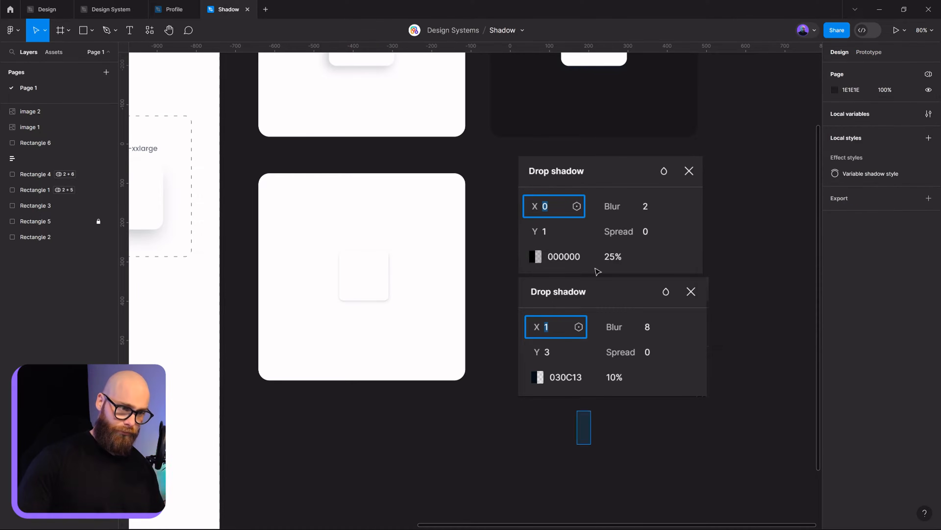
{"action": "left_click_drag", "start_coordinate": [598, 273], "coordinate": [637, 393]}
{"action": "key", "text": "Delete"}
{"action": "scroll", "coordinate": [383, 288], "scroll_direction": "up", "scroll_amount": 5}
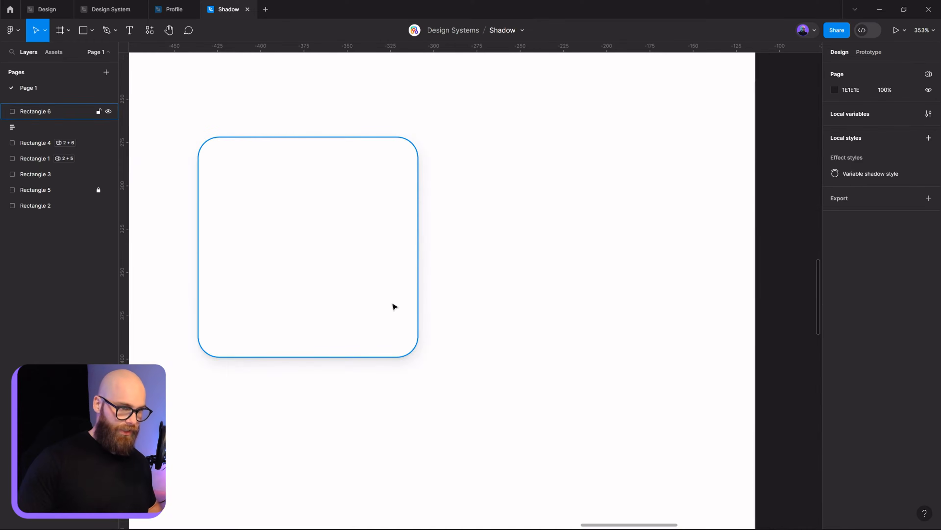
- Link the X of the white square's second drop shadow to the X variable in the Soft group
{"action": "left_click_drag", "start_coordinate": [526, 342], "coordinate": [648, 355]}
{"action": "left_click", "coordinate": [519, 353]}
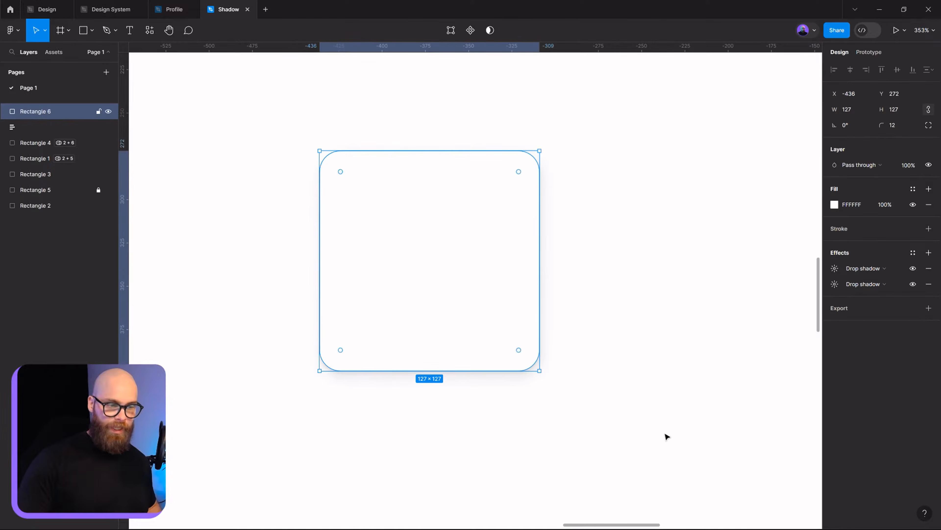
{"action": "left_click", "coordinate": [835, 284]}
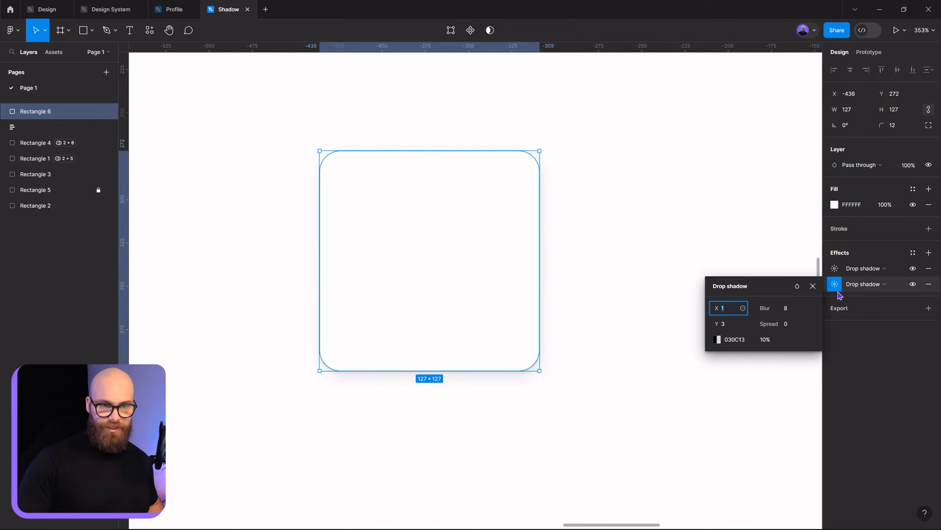
{"action": "left_click", "coordinate": [744, 308]}
{"action": "scroll", "coordinate": [814, 398], "scroll_direction": "down", "scroll_amount": 10}
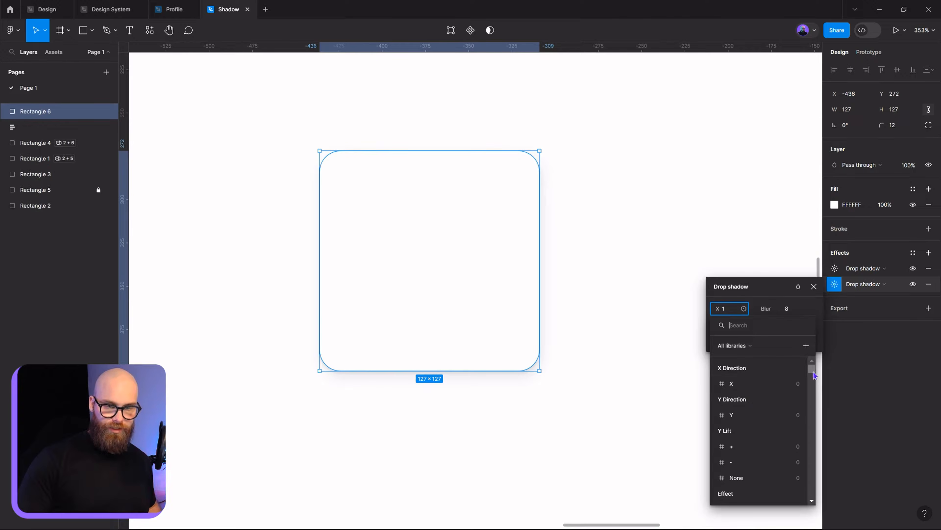
{"action": "scroll", "coordinate": [815, 396], "scroll_direction": "up", "scroll_amount": 5}
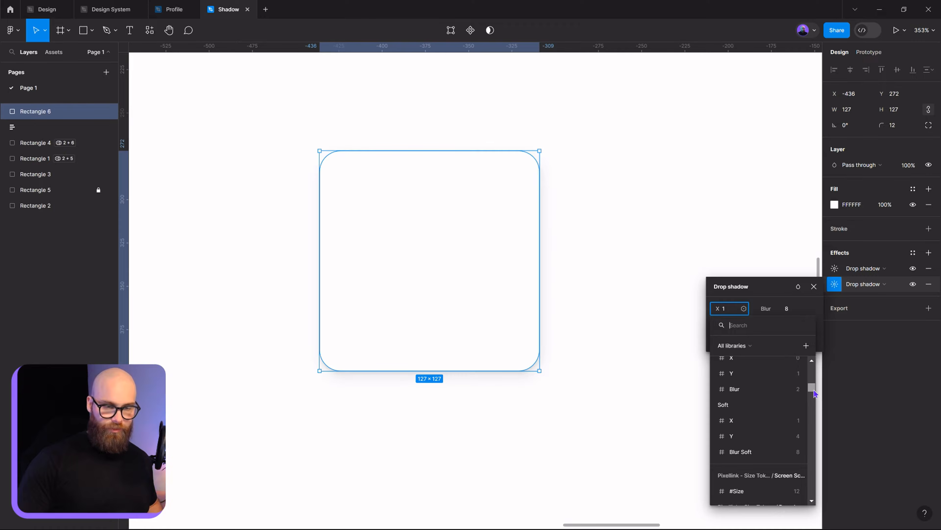
{"action": "left_click", "coordinate": [743, 424]}
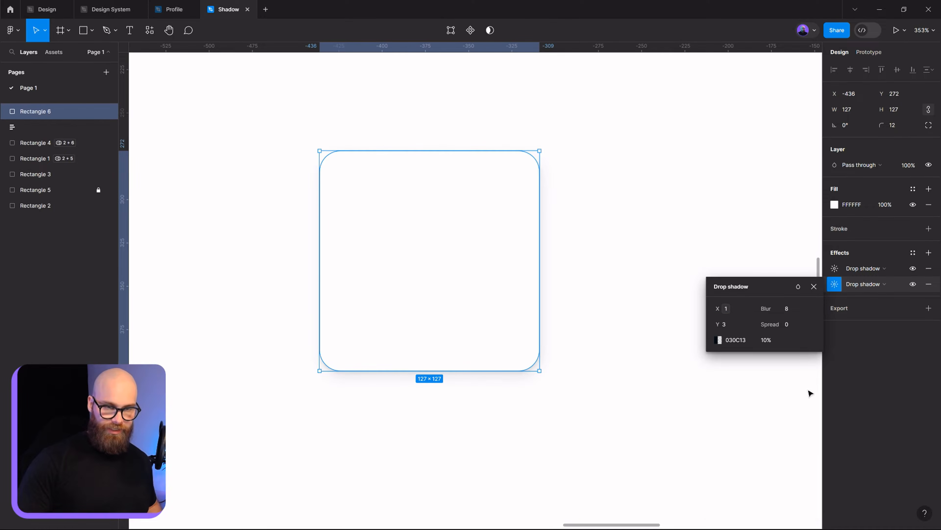
- Link the second drop shadow's Y to the Y variable in the Soft group
{"action": "left_click", "coordinate": [743, 324]}
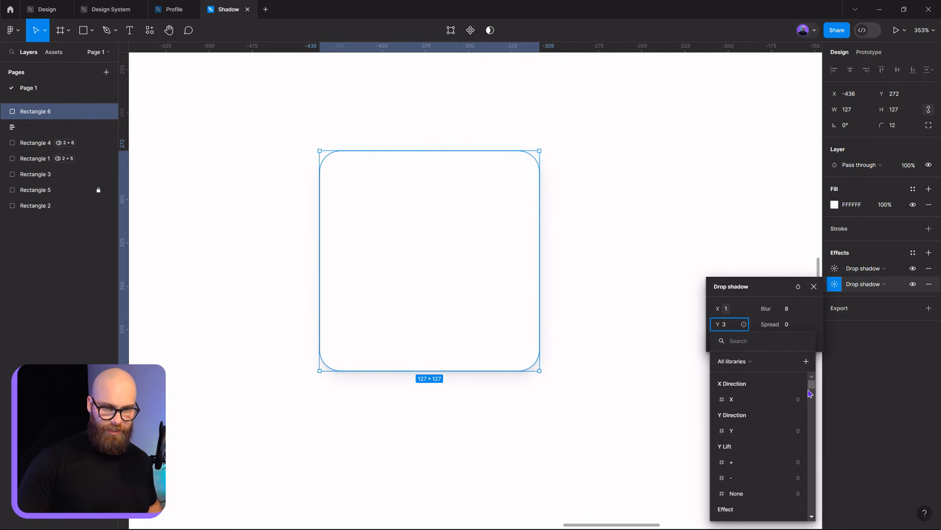
{"action": "scroll", "coordinate": [812, 399], "scroll_direction": "down", "scroll_amount": 5}
{"action": "scroll", "coordinate": [811, 401], "scroll_direction": "down", "scroll_amount": 5}
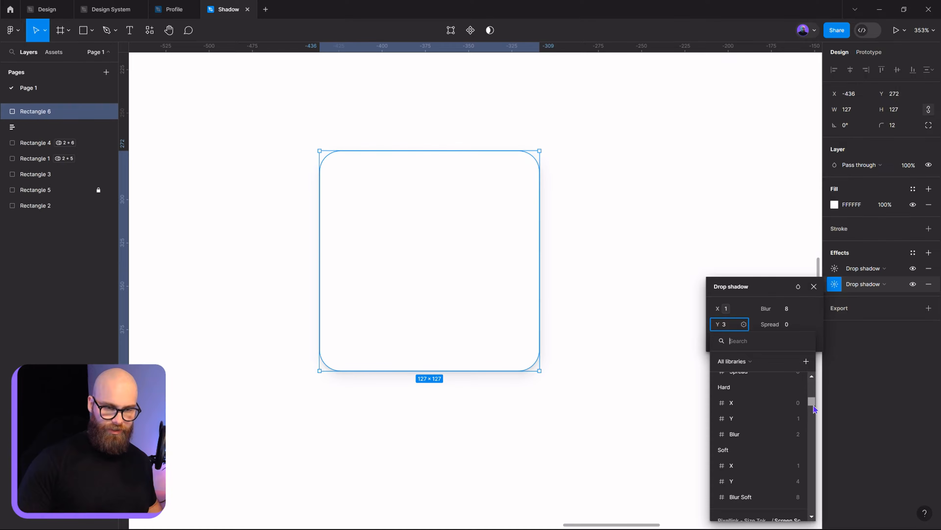
{"action": "left_click", "coordinate": [756, 477]}
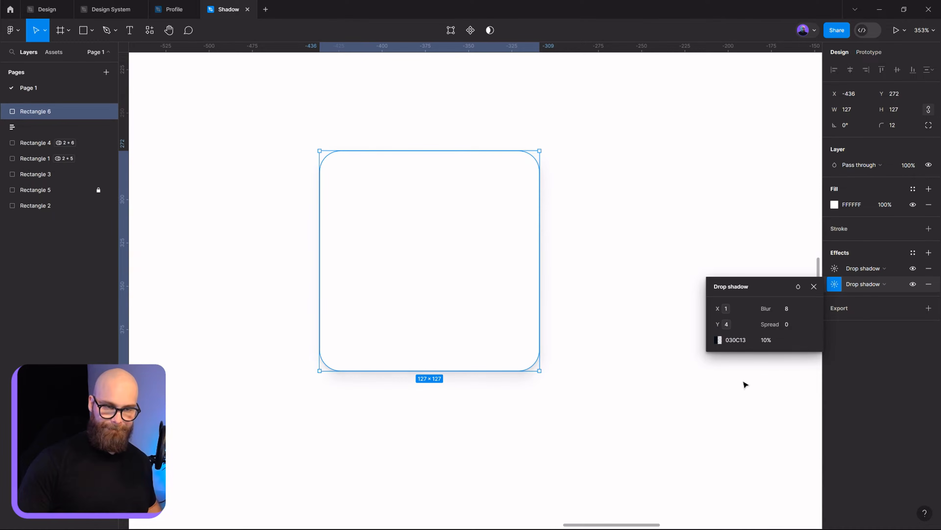
- Link the second drop shadow's colour to the Shadow colour variable in the Static shadow library group
{"action": "left_click", "coordinate": [719, 341]}
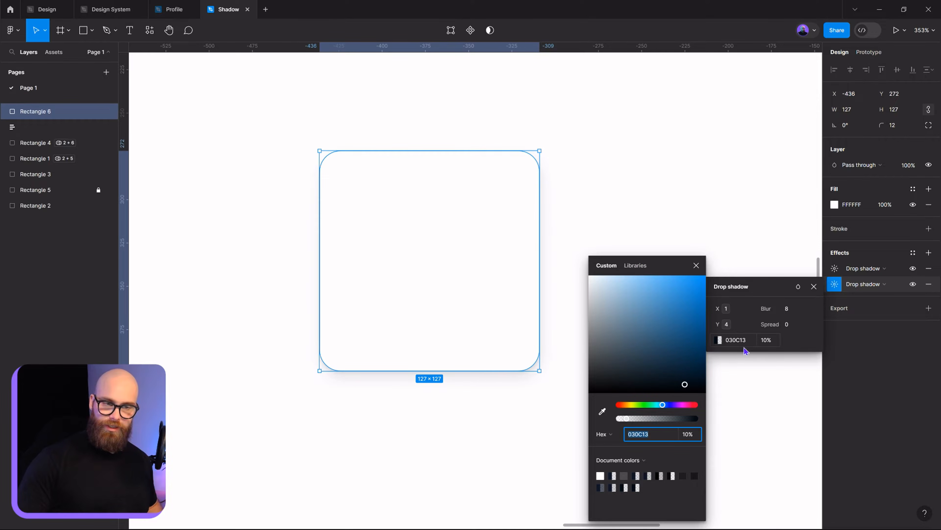
{"action": "left_click", "coordinate": [638, 265]}
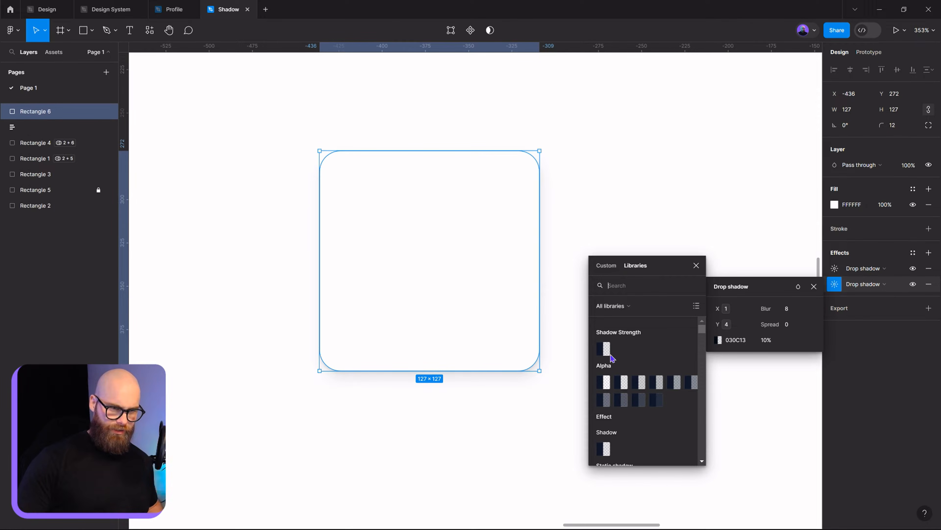
{"action": "left_click_drag", "start_coordinate": [700, 328], "coordinate": [701, 334]}
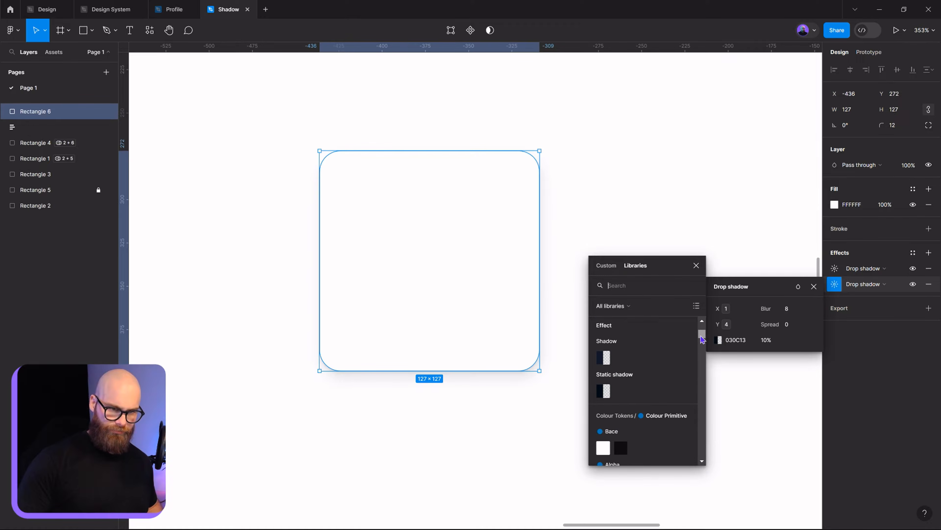
{"action": "left_click", "coordinate": [609, 396]}
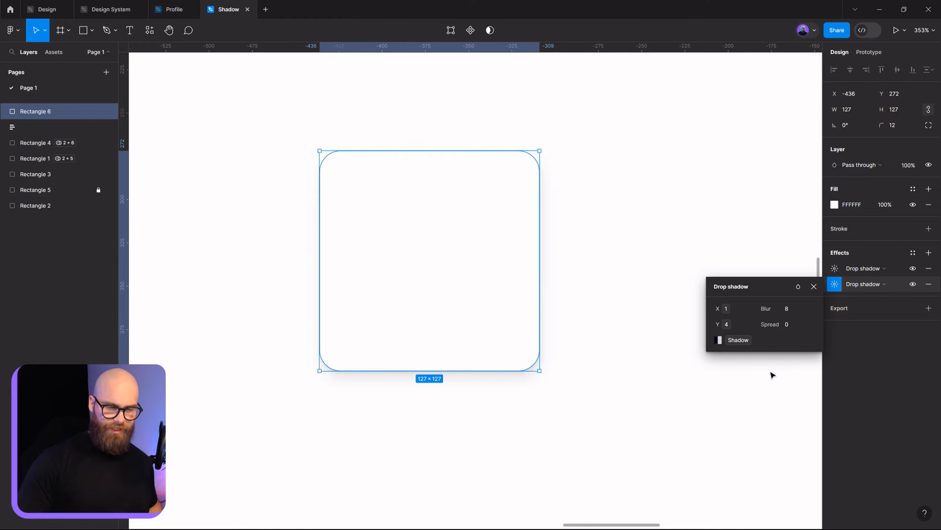
- Link the second drop shadow's Spread to the Spread variable of the Static shadow collection and close the shadow settings
{"action": "left_click", "coordinate": [808, 324]}
{"action": "mouse_move", "coordinate": [858, 386]}
{"action": "left_mouse_down"}
{"action": "mouse_move", "coordinate": [860, 408]}
{"action": "mouse_move", "coordinate": [856, 400]}
{"action": "left_mouse_up"}
{"action": "left_click", "coordinate": [802, 394]}
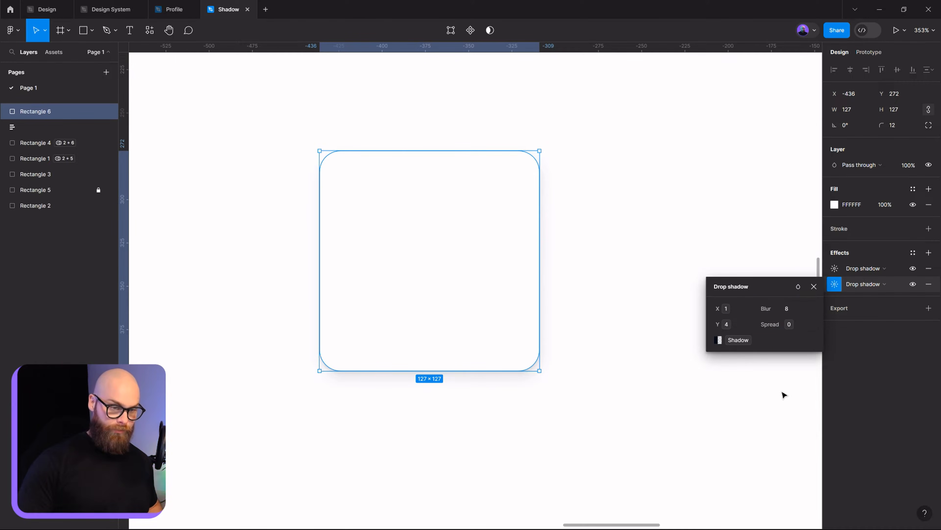
{"action": "left_click", "coordinate": [814, 287]}
{"action": "left_click", "coordinate": [628, 409]}
{"action": "left_click", "coordinate": [491, 280]}
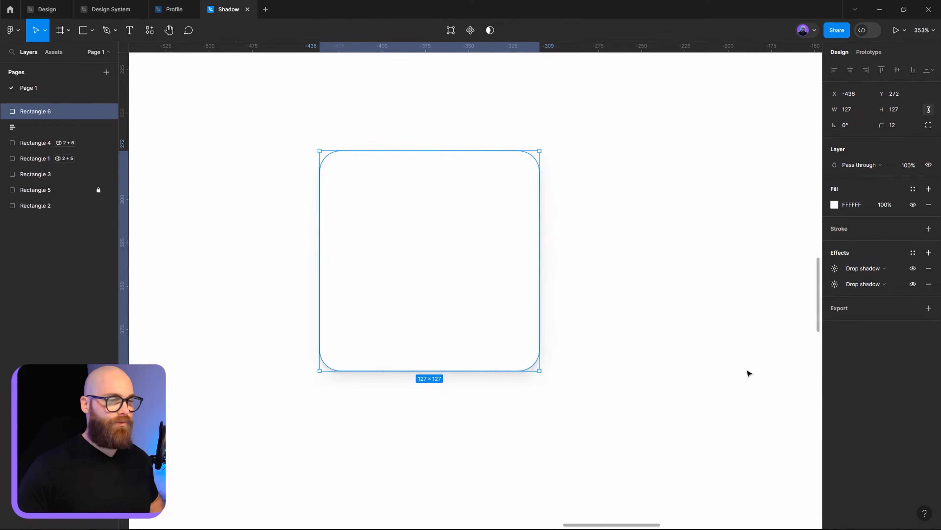
{"action": "right_click", "coordinate": [805, 320]}
{"action": "left_click", "coordinate": [534, 267]}
{"action": "left_click", "coordinate": [528, 268]}
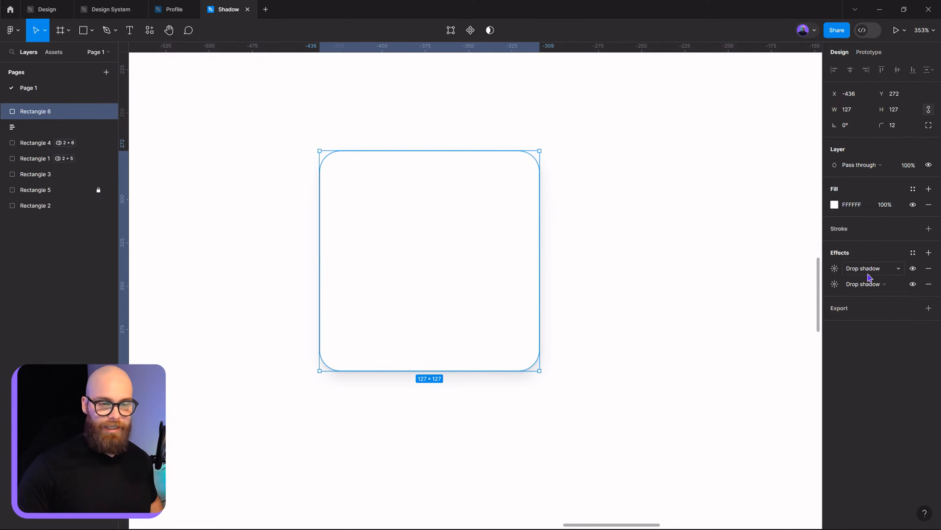
- Check the offset, blur and spread settings of both drop shadows on the white rounded square
{"action": "left_click", "coordinate": [835, 285]}
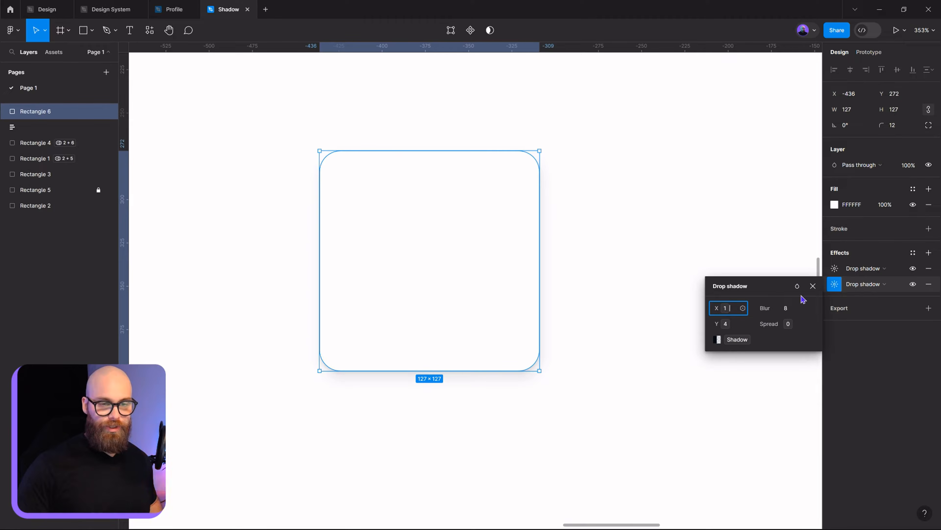
{"action": "left_click", "coordinate": [835, 268]}
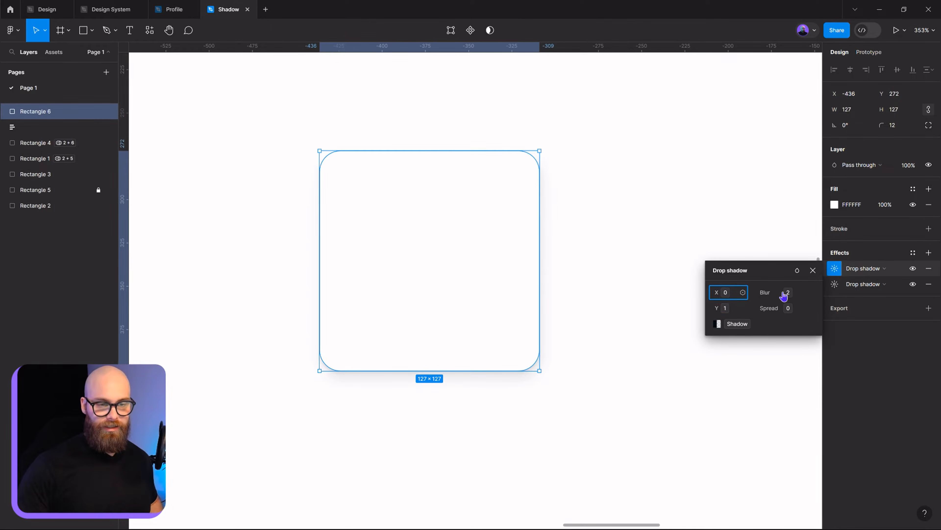
{"action": "left_click", "coordinate": [896, 337]}
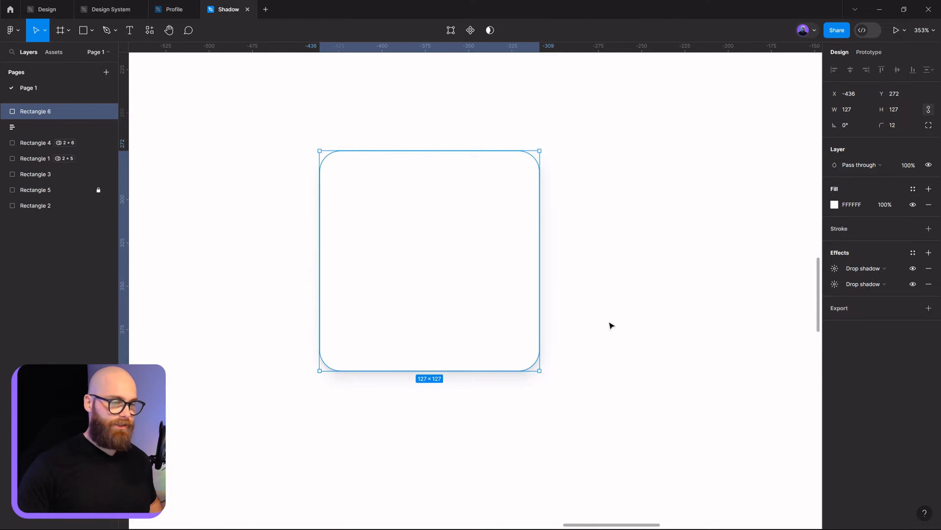
- Reposition the small rounded square within the large white card and place a duplicate to its right
{"action": "scroll", "coordinate": [517, 267], "scroll_direction": "down", "scroll_amount": 4}
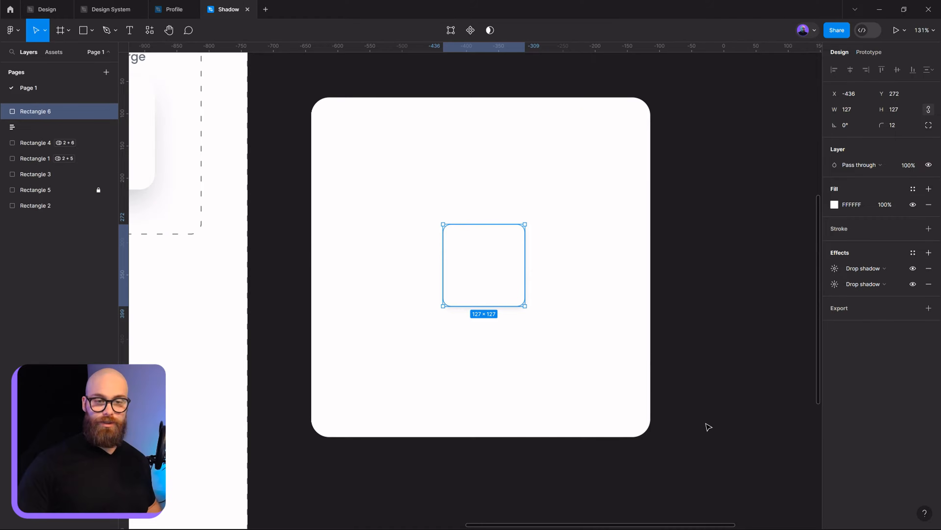
{"action": "left_click_drag", "start_coordinate": [504, 283], "coordinate": [434, 262]}
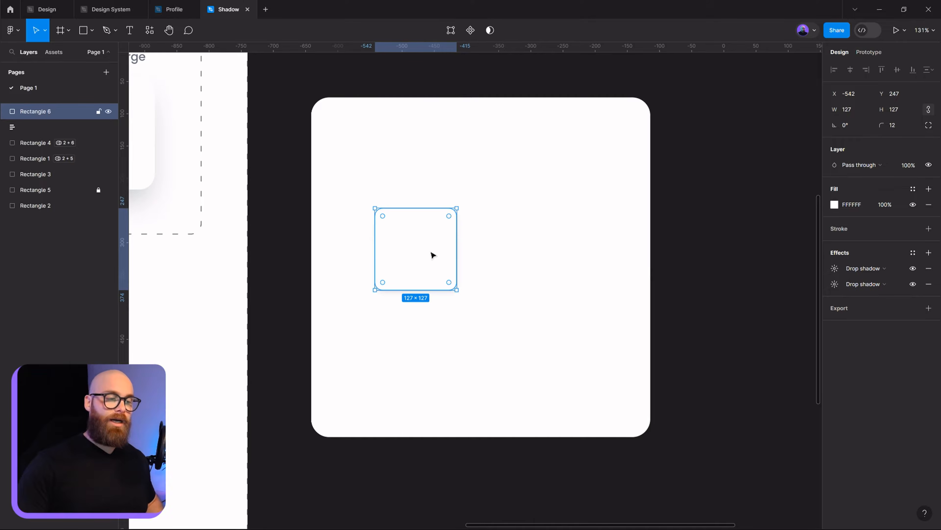
{"action": "left_click_drag", "start_coordinate": [433, 255], "coordinate": [517, 262]}
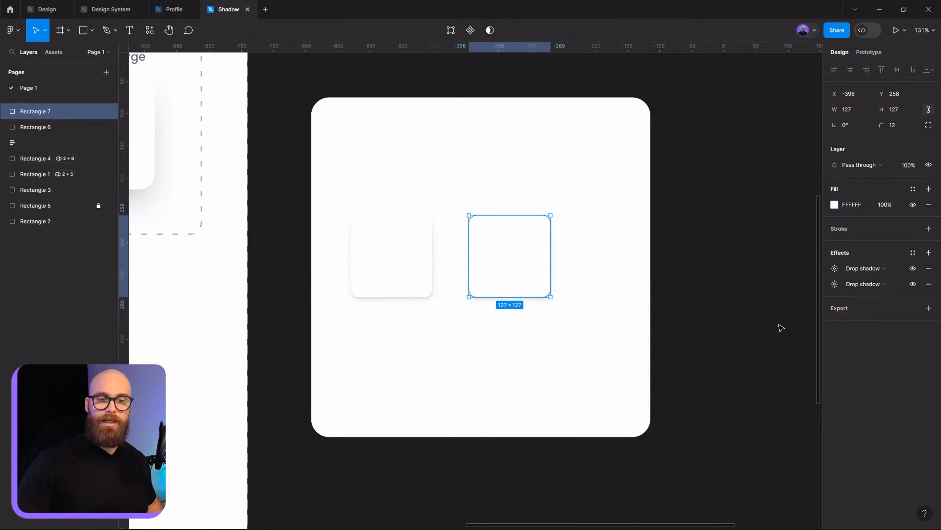
{"action": "left_click", "coordinate": [748, 132]}
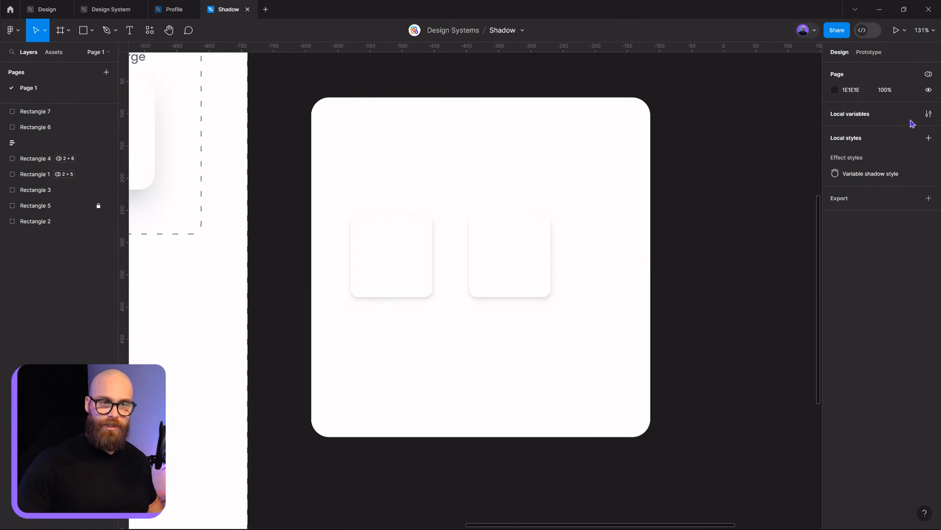
- Open the local variables and rename the Static shadow collection's Value mode to S
{"action": "left_click", "coordinate": [928, 114]}
{"action": "left_click_drag", "start_coordinate": [101, 128], "coordinate": [299, 167]}
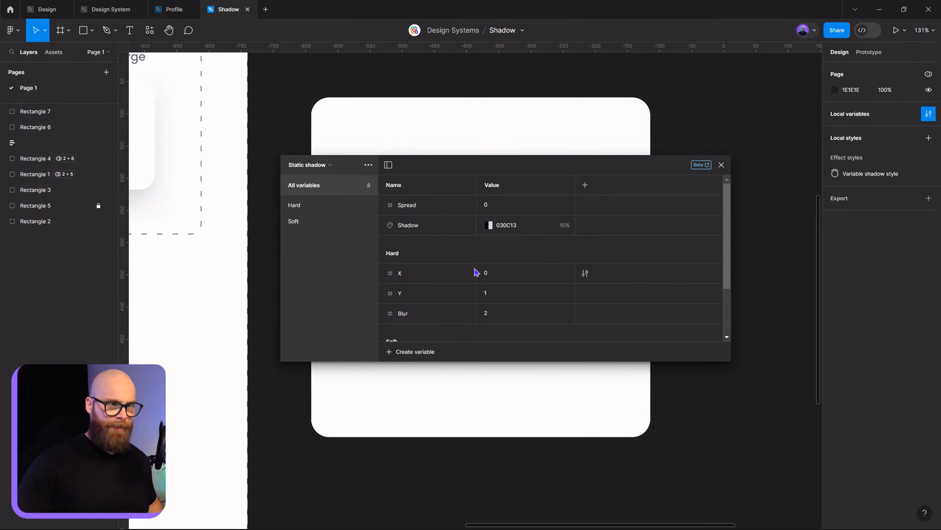
{"action": "scroll", "coordinate": [514, 323], "scroll_direction": "down", "scroll_amount": 2}
{"action": "scroll", "coordinate": [513, 325], "scroll_direction": "up", "scroll_amount": 2}
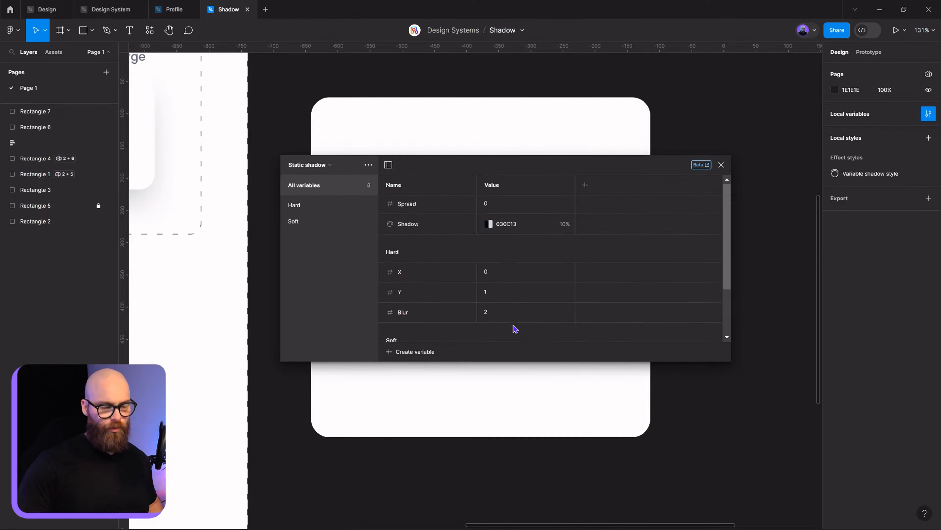
{"action": "double_click", "coordinate": [492, 185]}
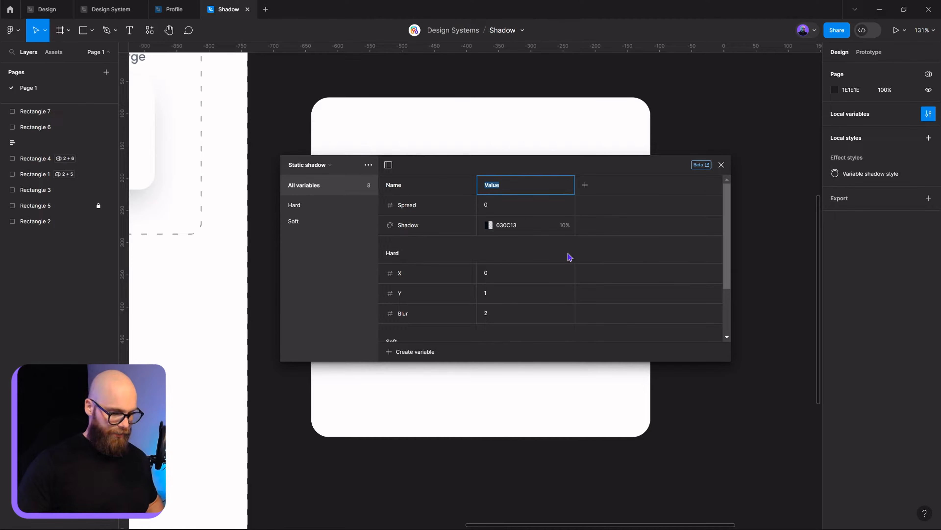
{"action": "type", "text": "S"}
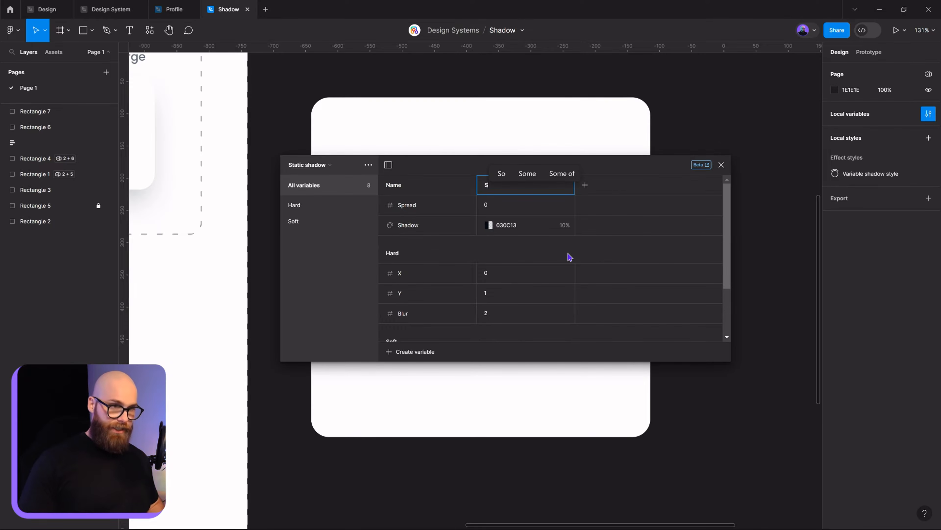
{"action": "key", "text": "Return"}
- Add a second mode to the Static shadow collection and name it M
{"action": "left_click", "coordinate": [586, 185]}
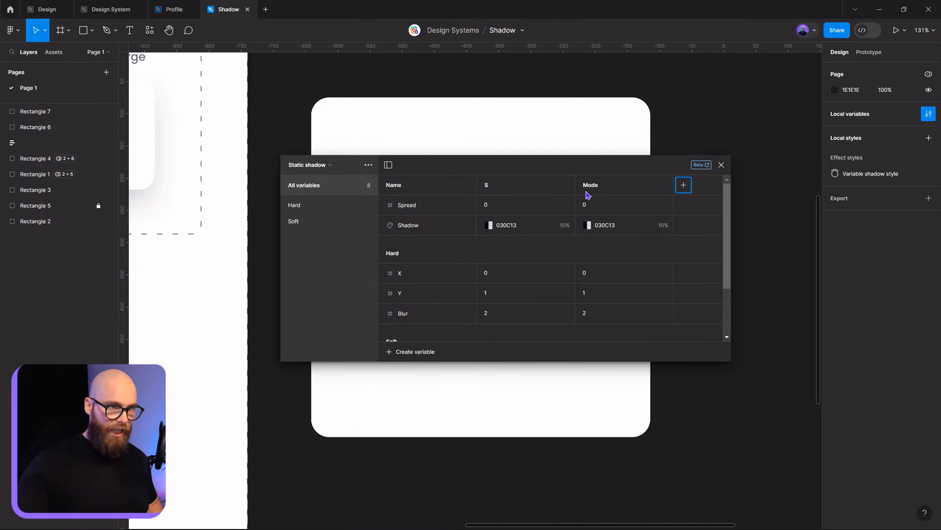
{"action": "double_click", "coordinate": [594, 187]}
{"action": "type", "text": "M"}
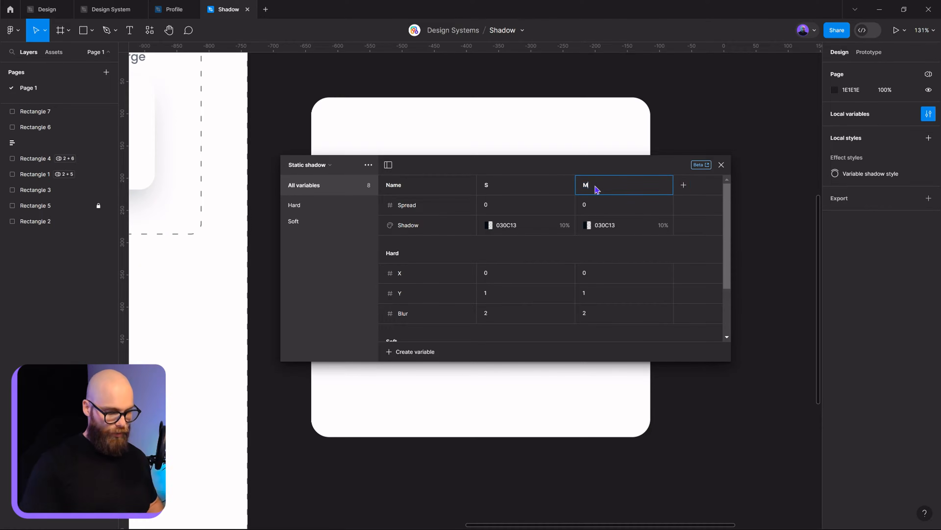
{"action": "key", "text": "Return"}
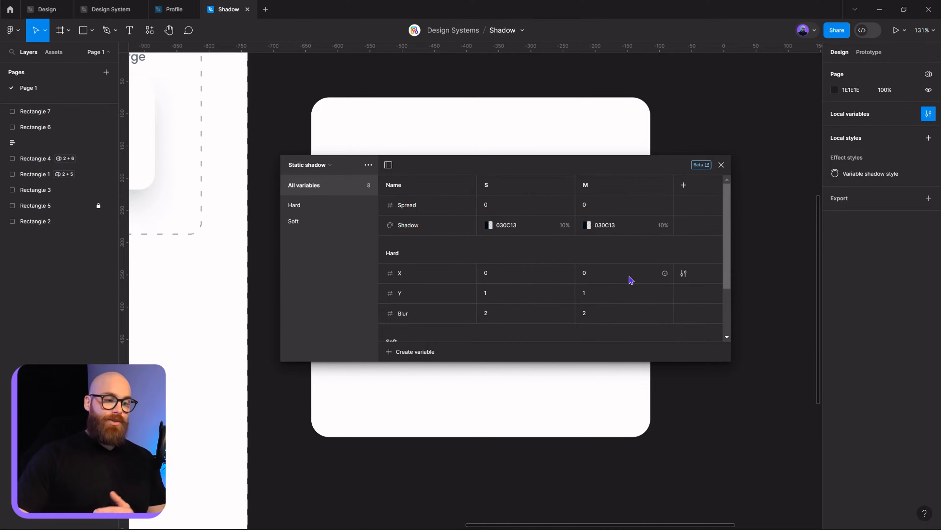
- In mode M, set the Hard group's Y to 2 and Blur to 3
{"action": "scroll", "coordinate": [615, 271], "scroll_direction": "down", "scroll_amount": 2}
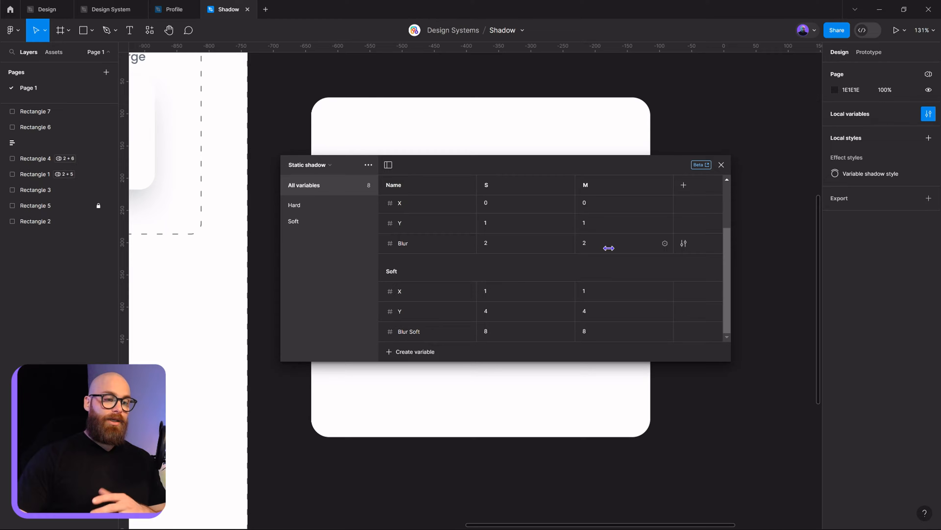
{"action": "left_click", "coordinate": [604, 224]}
{"action": "left_click", "coordinate": [603, 244]}
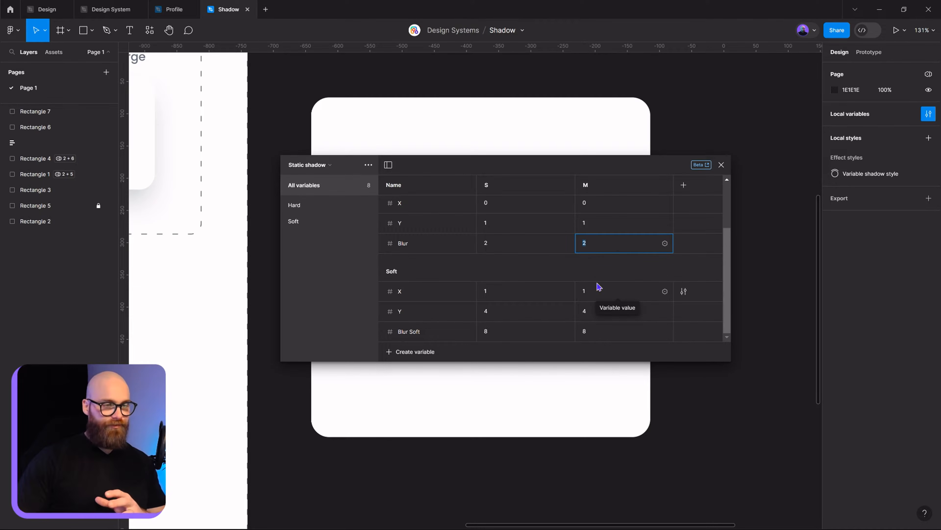
{"action": "left_click", "coordinate": [599, 223]}
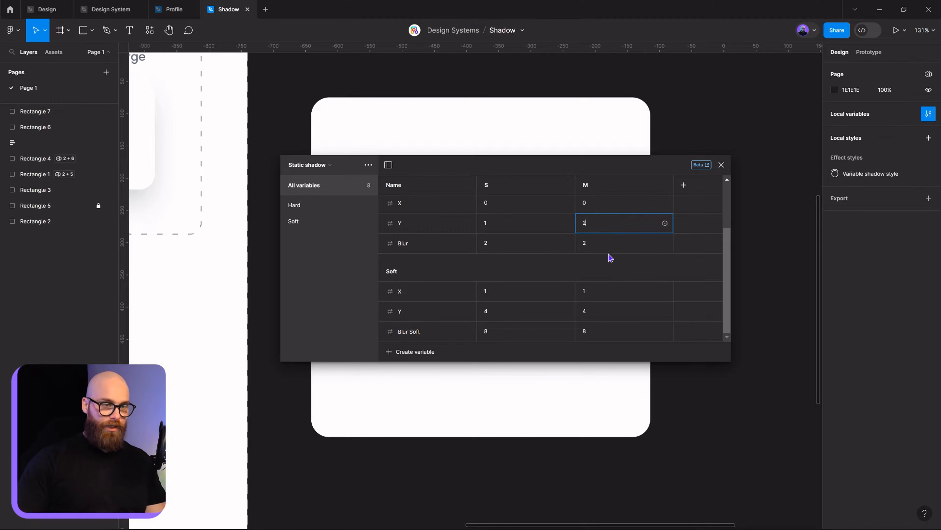
{"action": "type", "text": "2"}
{"action": "key", "text": "Return"}
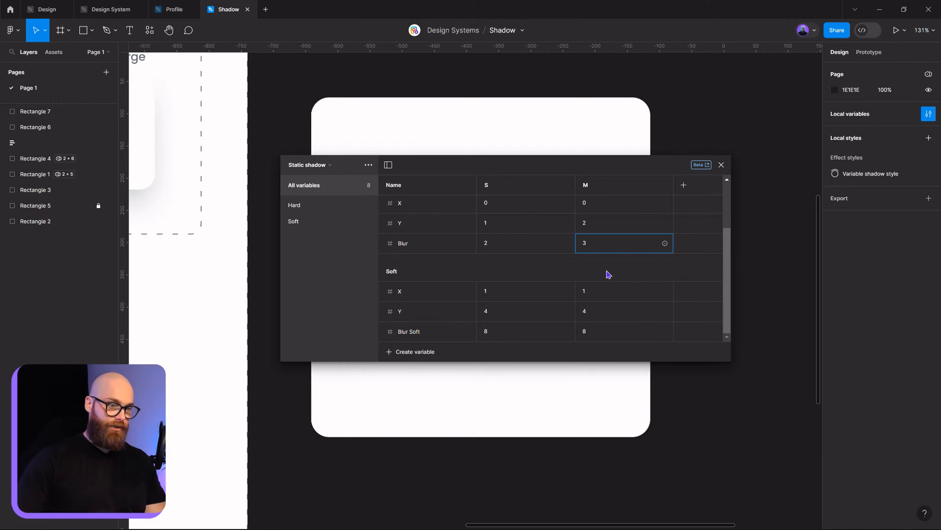
- In mode M, set the Soft group's X to 4, Y to 8 and Blur Soft to 16
{"action": "left_click", "coordinate": [610, 293]}
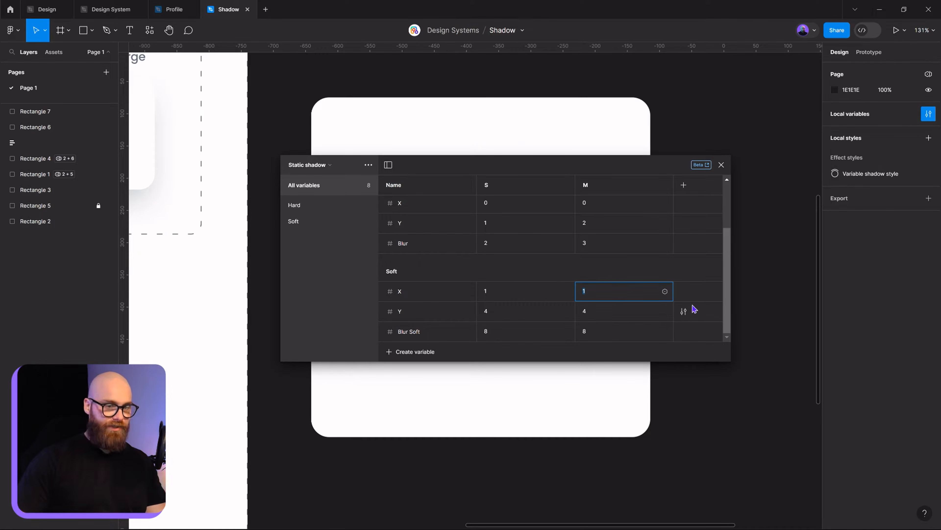
{"action": "left_click", "coordinate": [654, 319]}
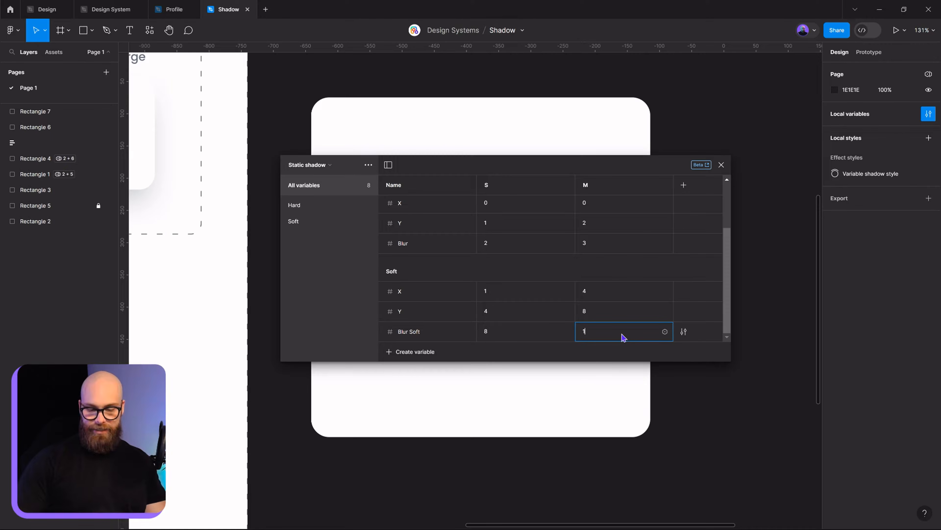
{"action": "type", "text": "6"}
{"action": "key", "text": "Return"}
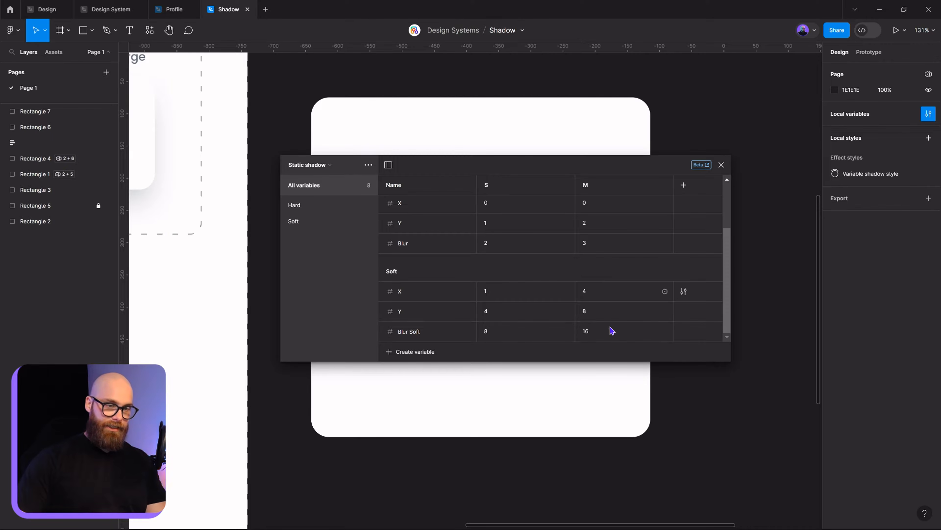
- Set the Spread variable to -5 in mode M and close the variables window
{"action": "scroll", "coordinate": [611, 315], "scroll_direction": "up", "scroll_amount": 3}
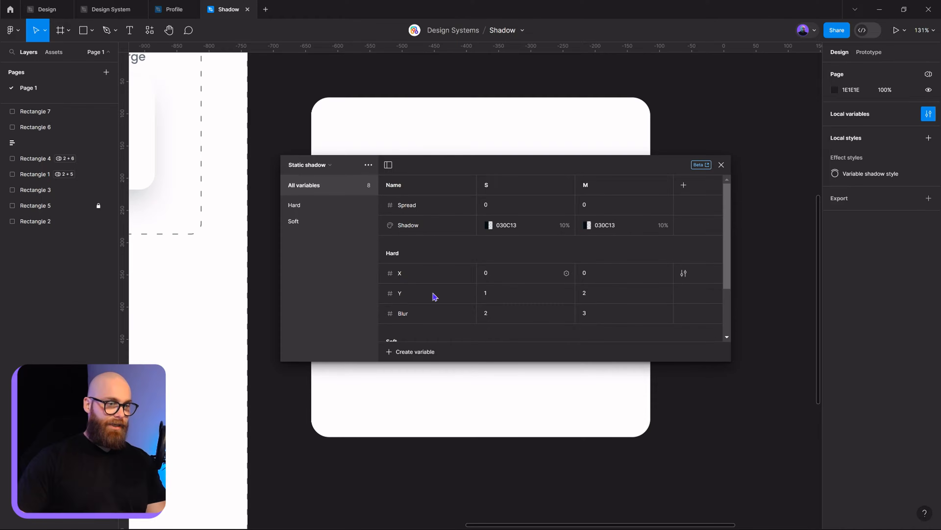
{"action": "double_click", "coordinate": [613, 205]}
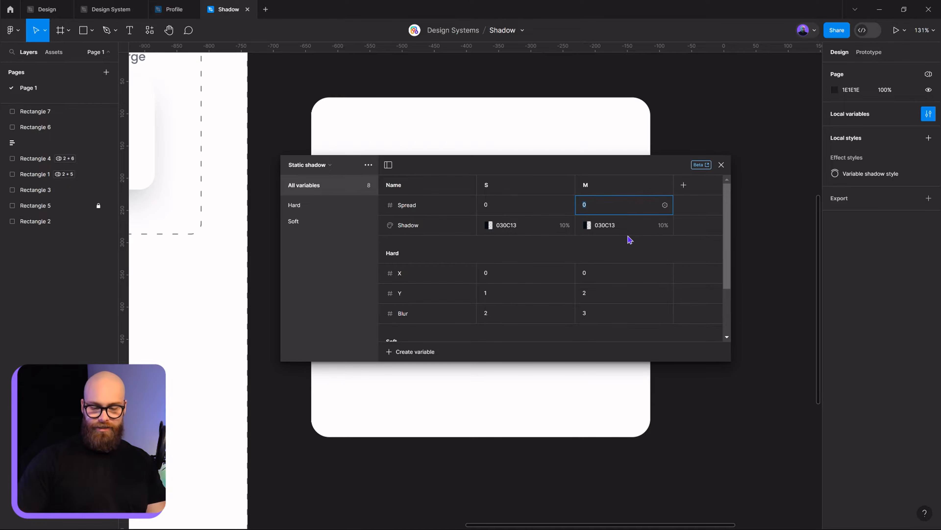
{"action": "type", "text": "-"}
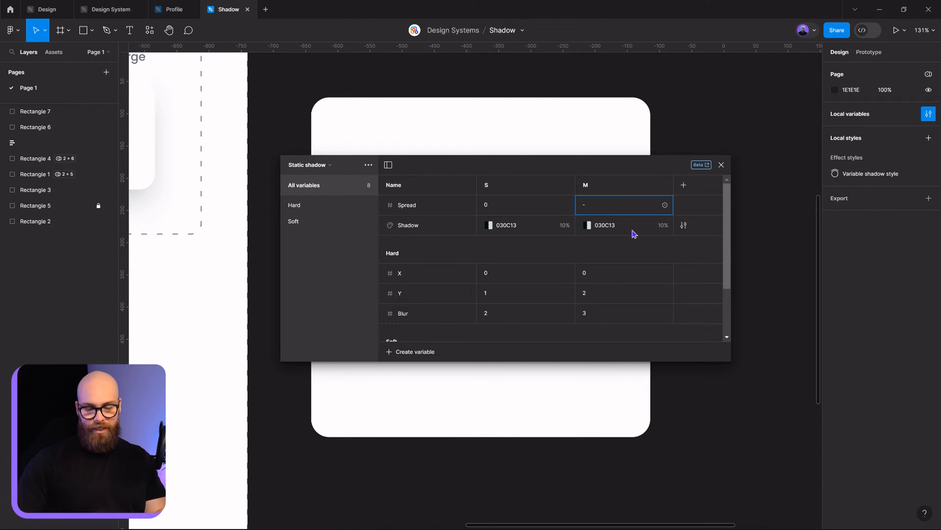
{"action": "type", "text": "5"}
{"action": "key", "text": "Return"}
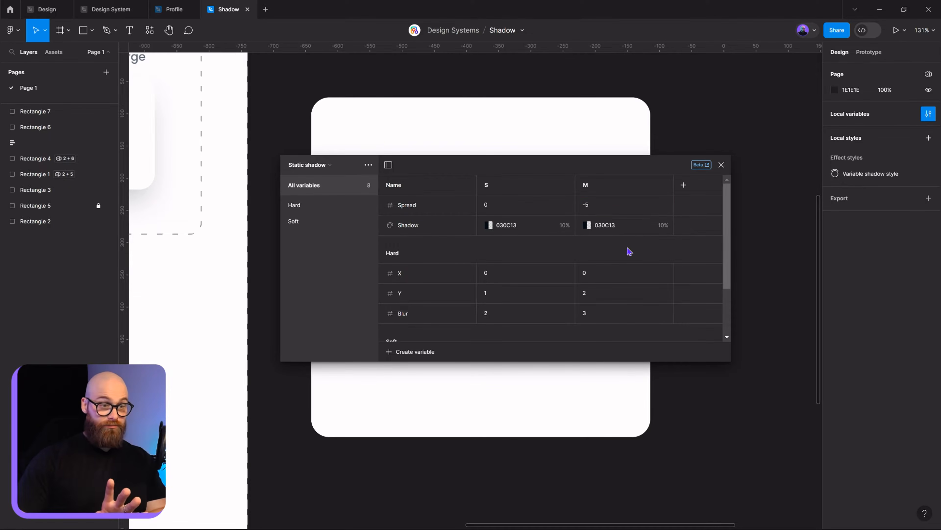
{"action": "left_click", "coordinate": [722, 164]}
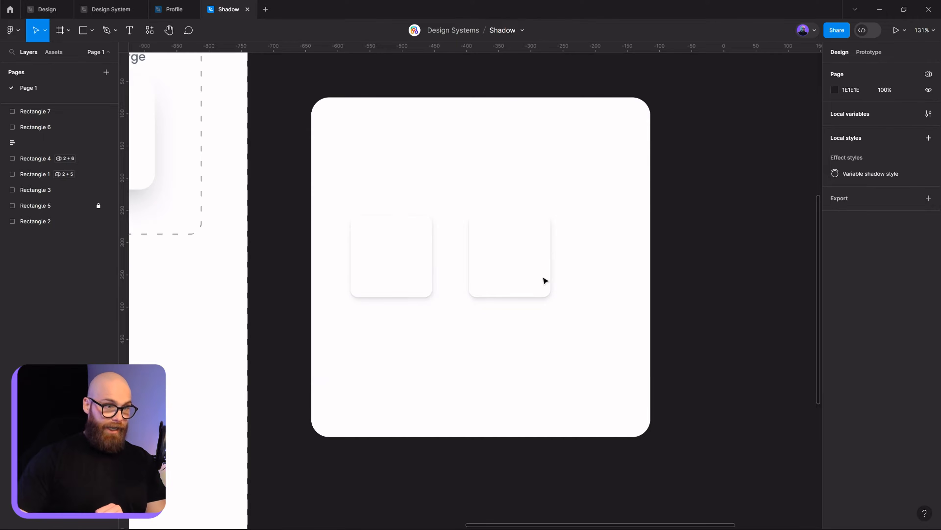
- Apply the Static shadow collection's M mode to the duplicated square and inspect its shadow unselected
{"action": "left_click", "coordinate": [511, 263]}
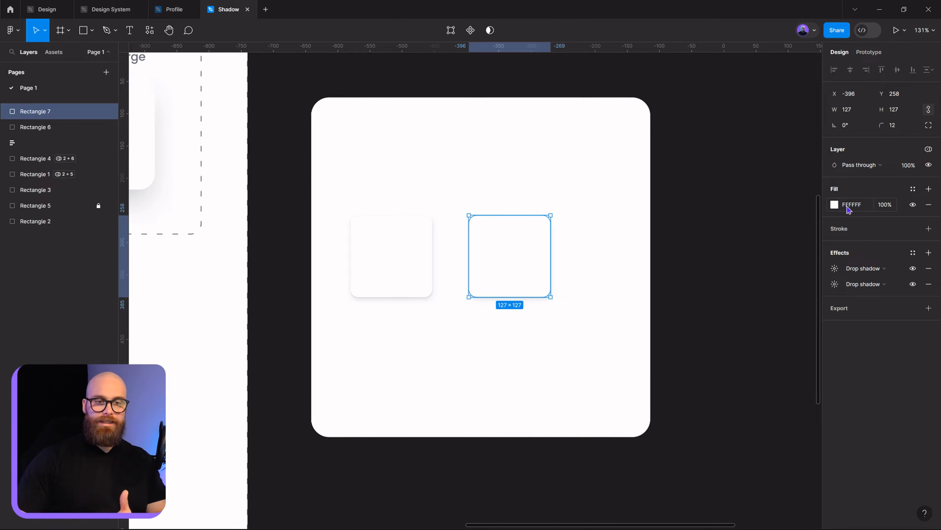
{"action": "left_click", "coordinate": [929, 149]}
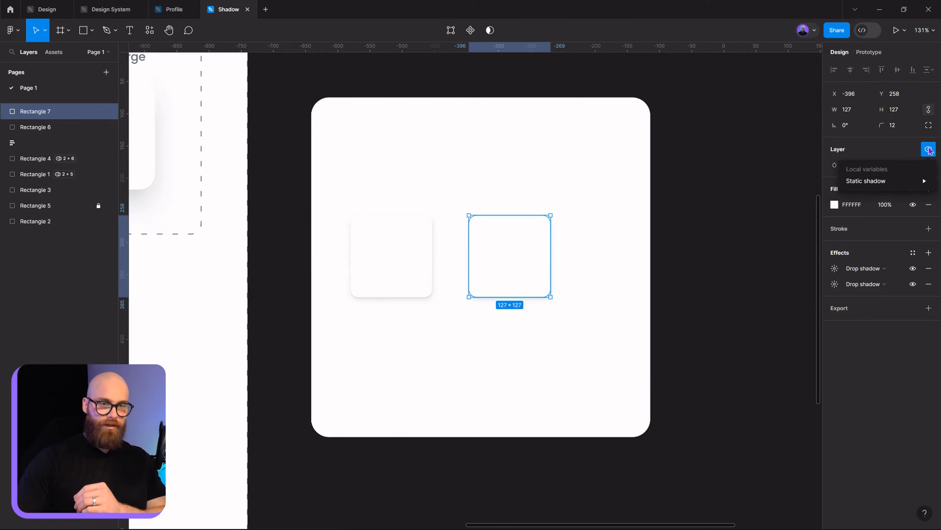
{"action": "mouse_move", "coordinate": [864, 185]}
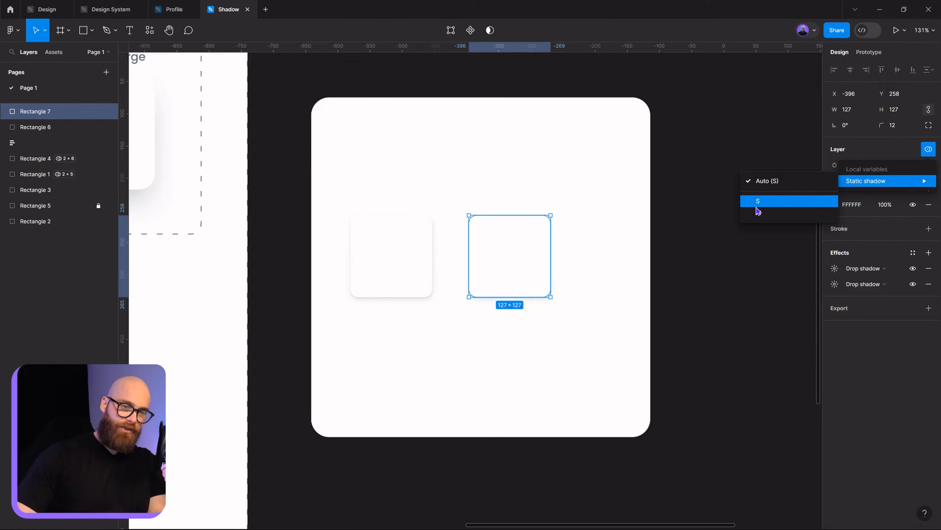
{"action": "left_click", "coordinate": [763, 214]}
{"action": "left_click", "coordinate": [663, 307]}
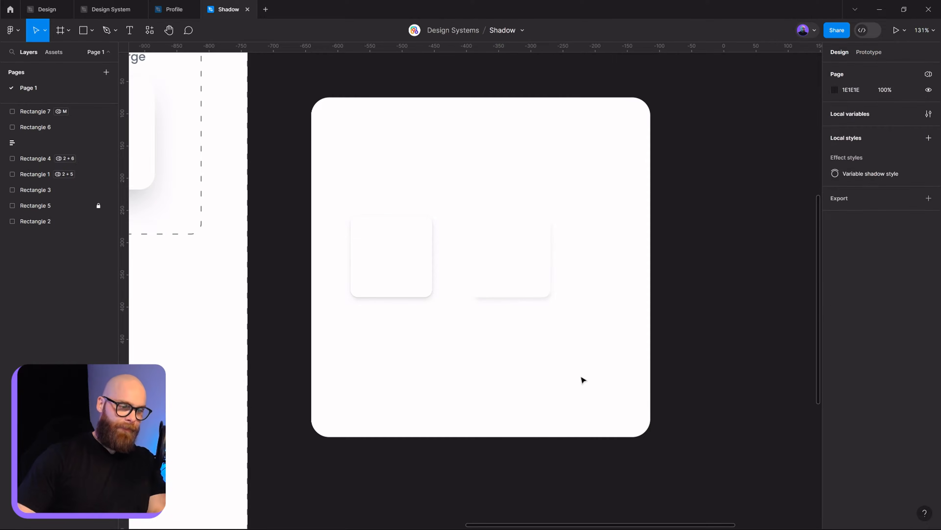
{"action": "scroll", "coordinate": [531, 298], "scroll_direction": "up", "scroll_amount": 3}
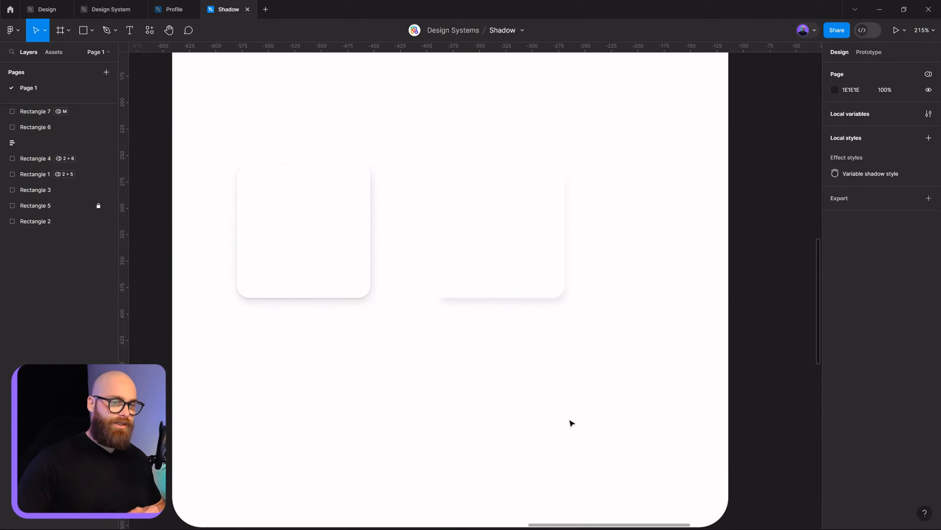
{"action": "left_click", "coordinate": [504, 263]}
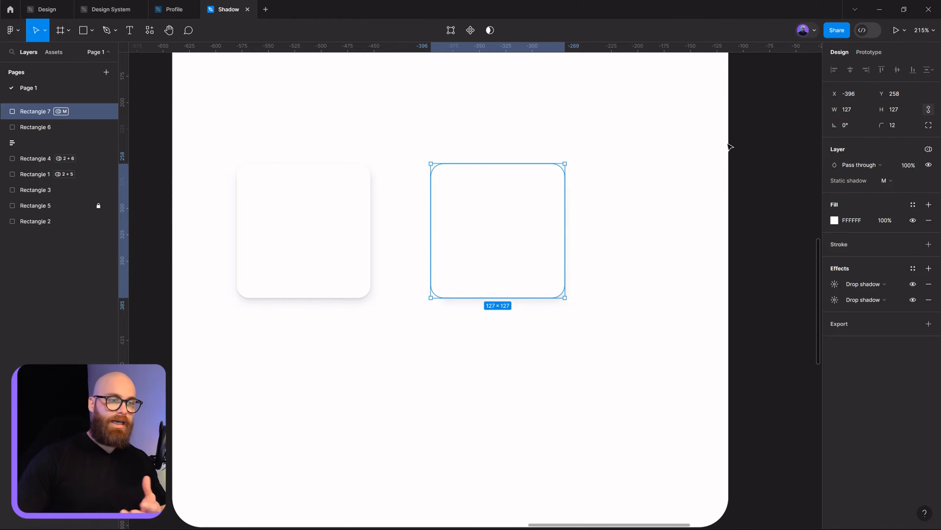
{"action": "left_click", "coordinate": [928, 150]}
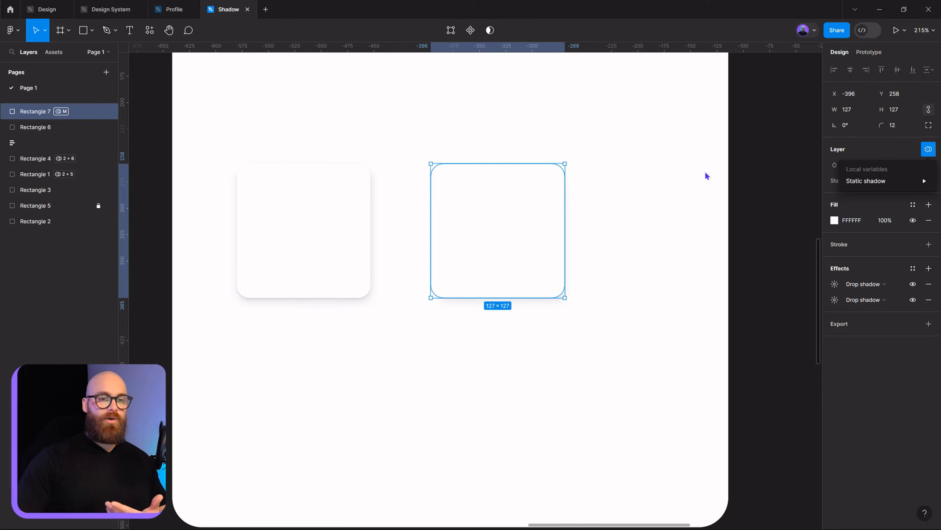
{"action": "key", "text": "Escape"}
{"action": "left_click", "coordinate": [929, 149]}
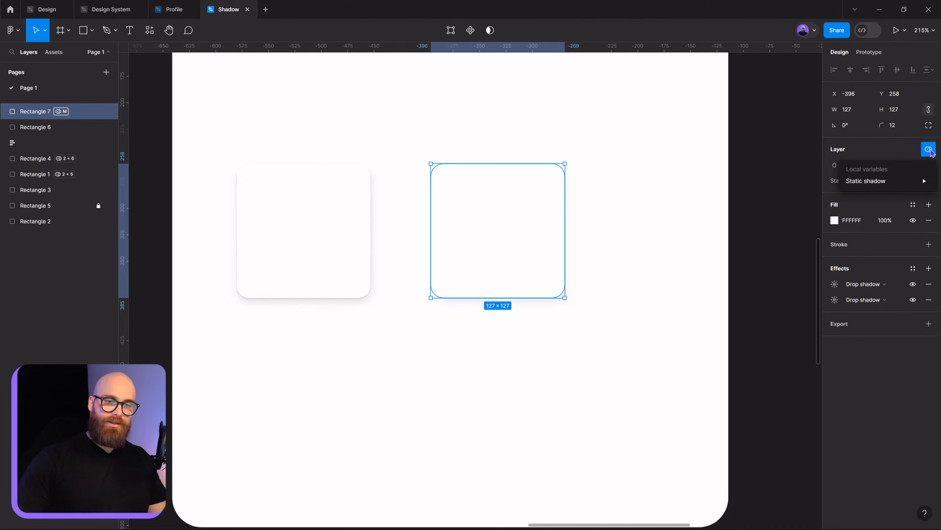
{"action": "key", "text": "Escape"}
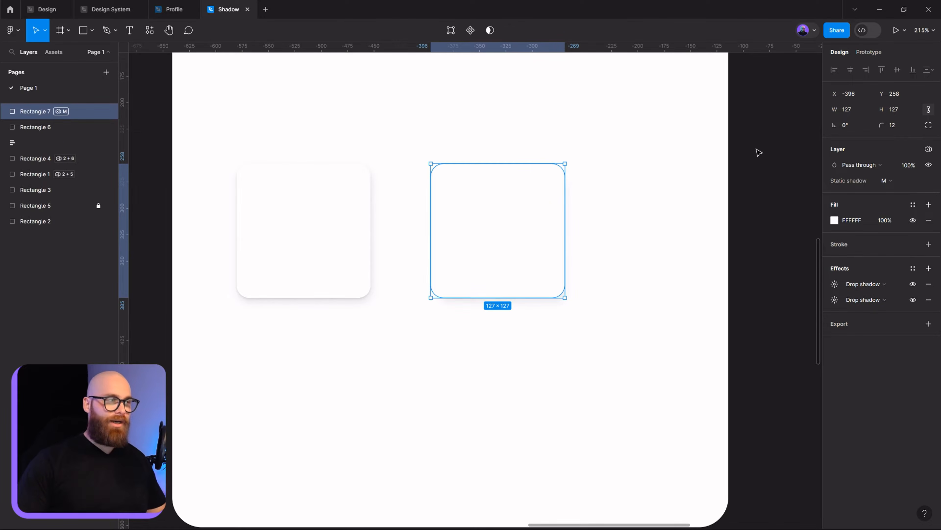
- Open the Static shadow variables and set Spread to 0 in mode M
{"action": "left_click_drag", "start_coordinate": [597, 147], "coordinate": [567, 189]}
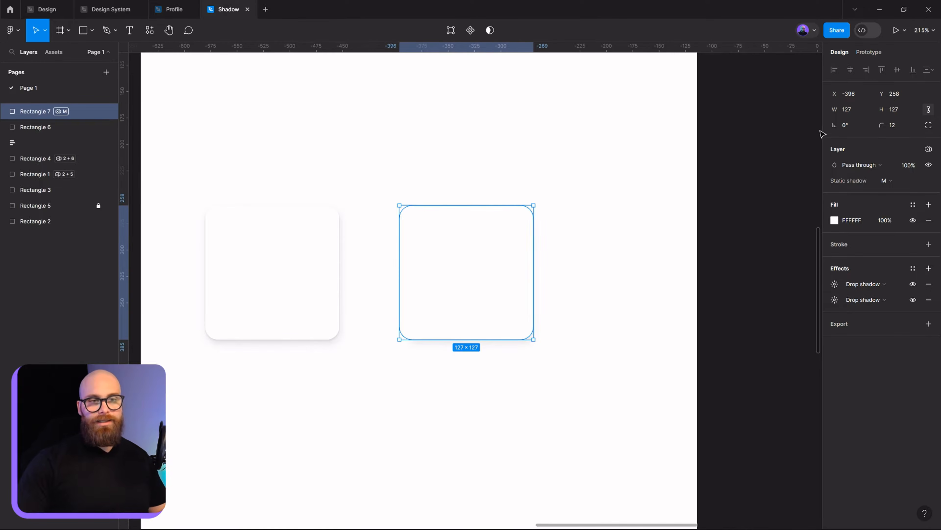
{"action": "left_click", "coordinate": [712, 144]}
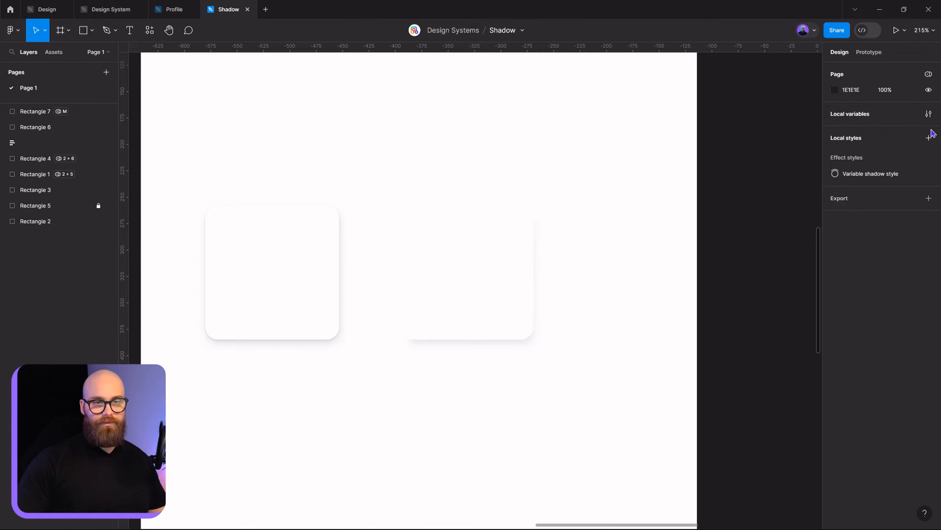
{"action": "left_click", "coordinate": [928, 114]}
{"action": "left_click_drag", "start_coordinate": [548, 171], "coordinate": [260, 200]}
{"action": "left_click_drag", "start_coordinate": [549, 330], "coordinate": [666, 353]}
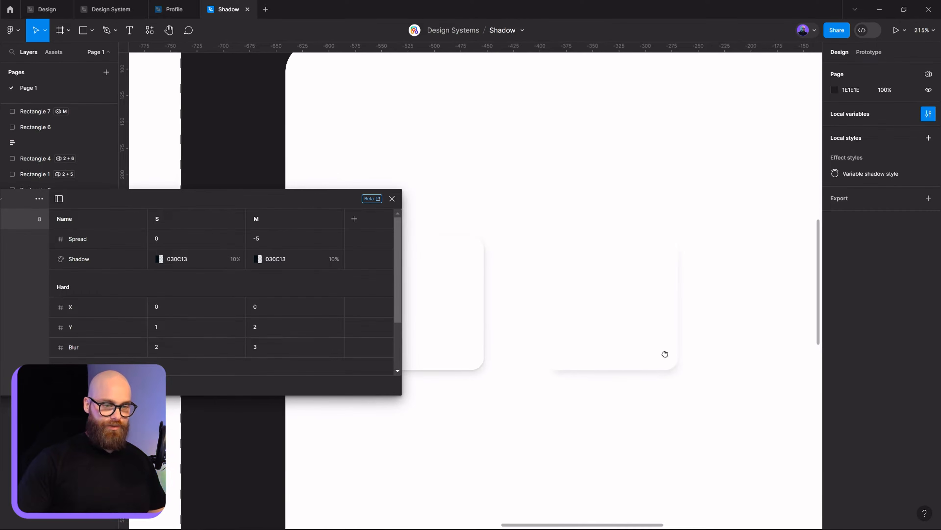
{"action": "left_click_drag", "start_coordinate": [233, 199], "coordinate": [310, 122]}
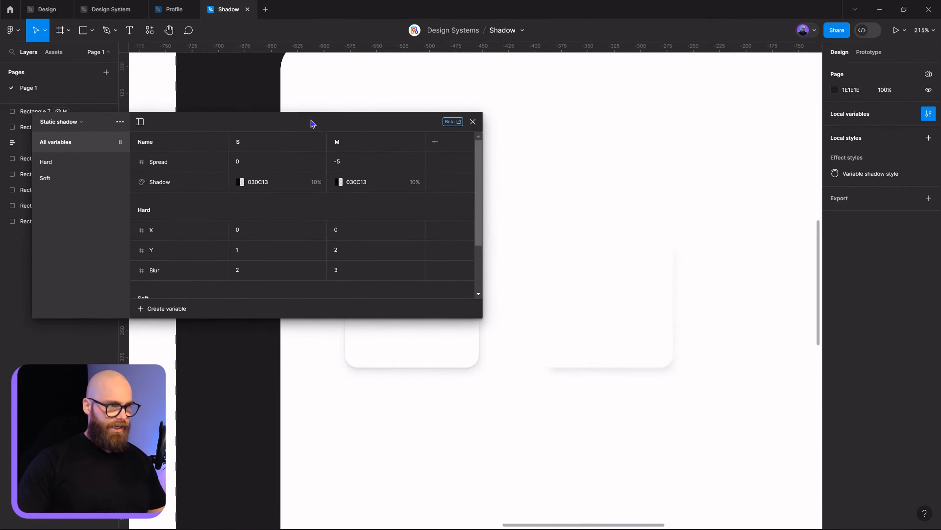
{"action": "left_click", "coordinate": [394, 158]}
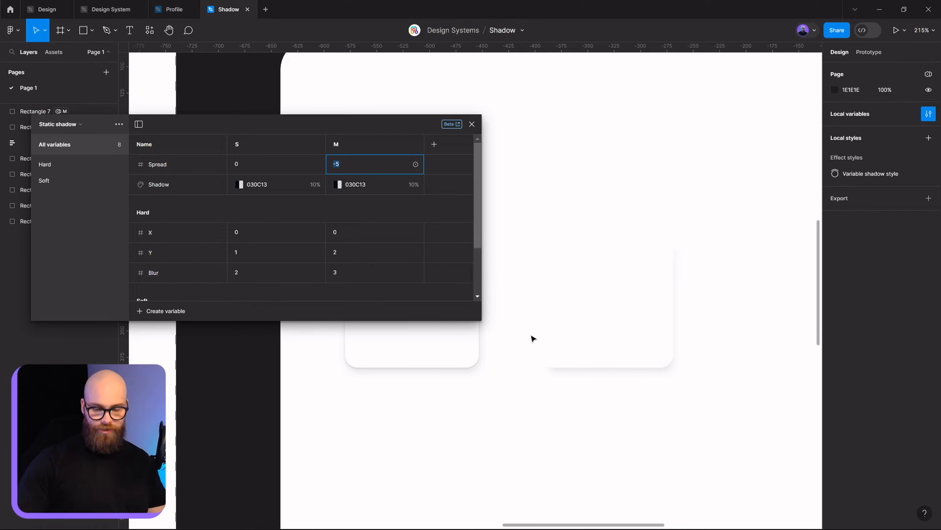
{"action": "type", "text": "0"}
{"action": "key", "text": "Return"}
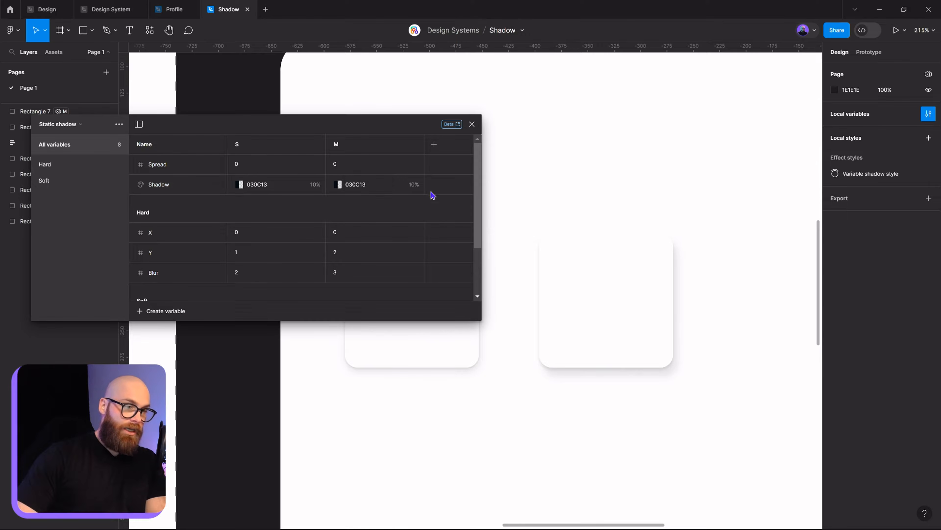
- Try the Shadow color variable's opacity at 5% and at 15% in mode M
{"action": "left_click", "coordinate": [415, 189]}
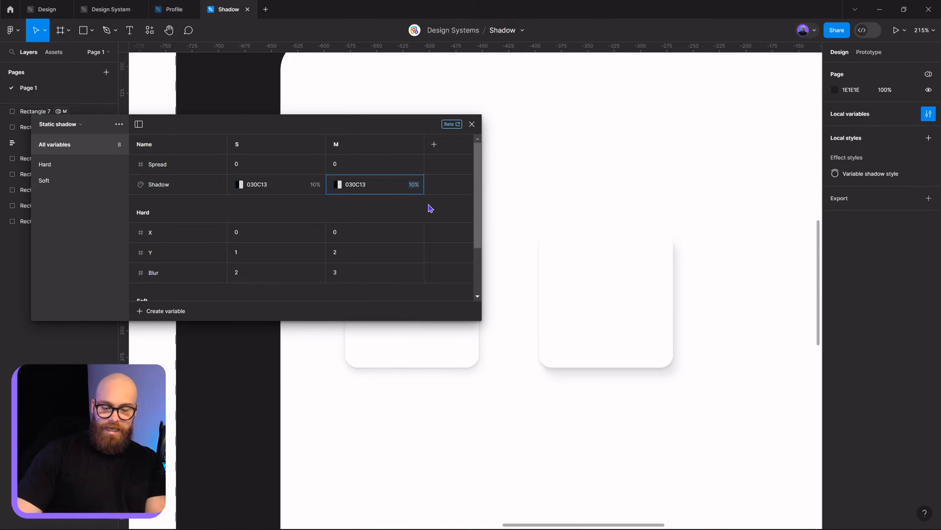
{"action": "type", "text": "5"}
{"action": "key", "text": "Return"}
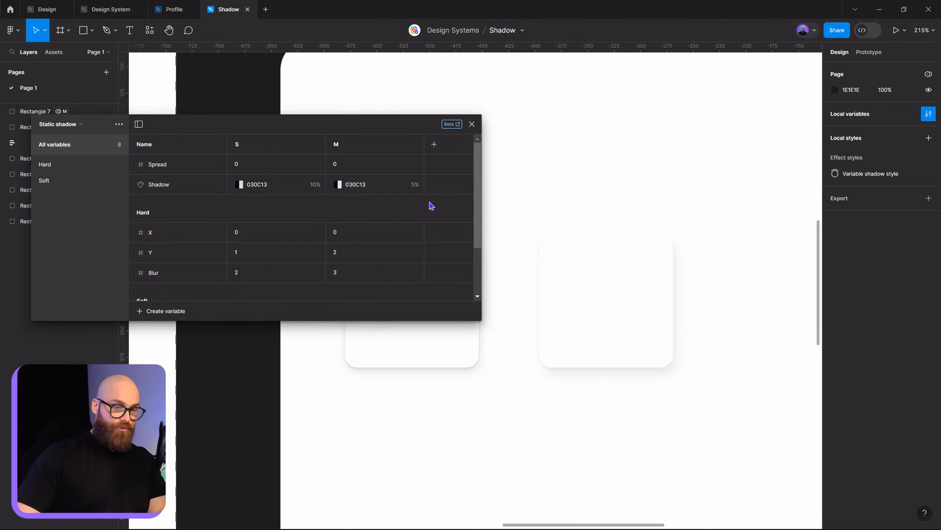
{"action": "left_click", "coordinate": [420, 189]}
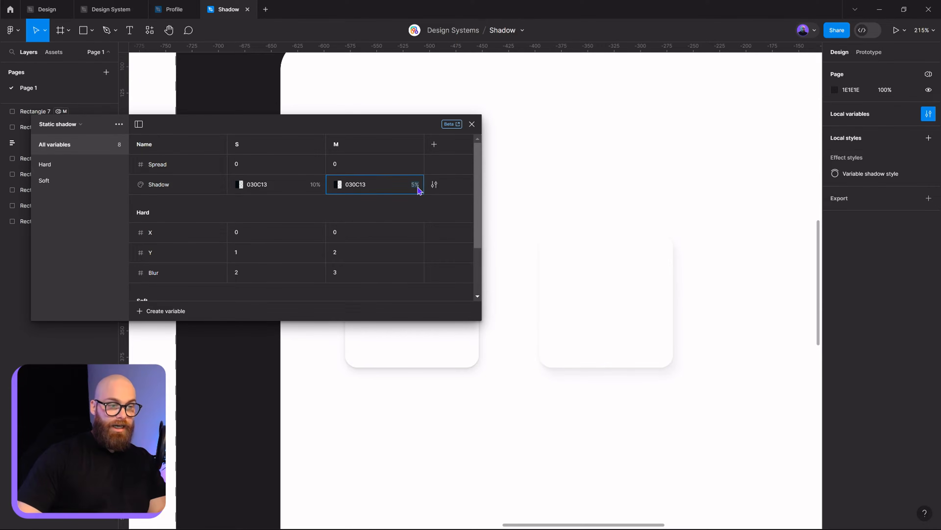
{"action": "type", "text": "15"}
{"action": "key", "text": "Return"}
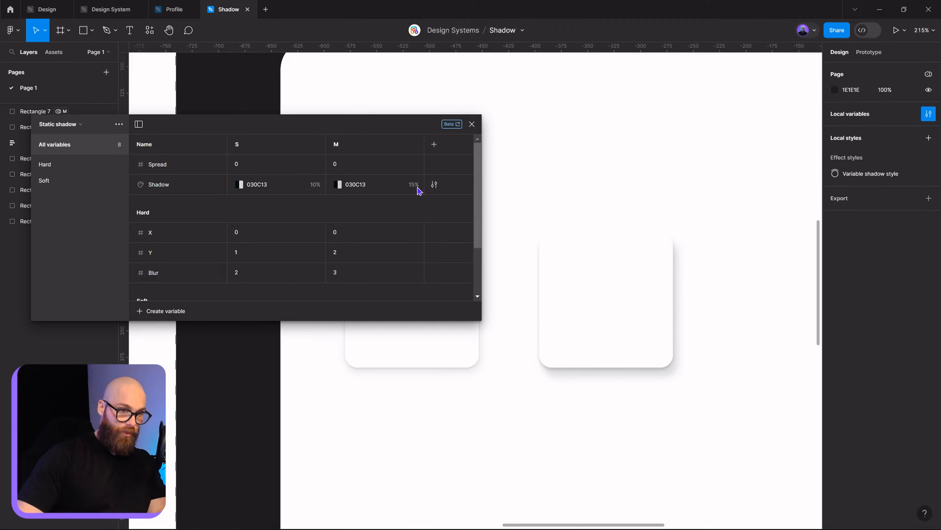
- Set the Shadow color variable's opacity to 5% in mode S and 10% in mode M
{"action": "left_click", "coordinate": [316, 185]}
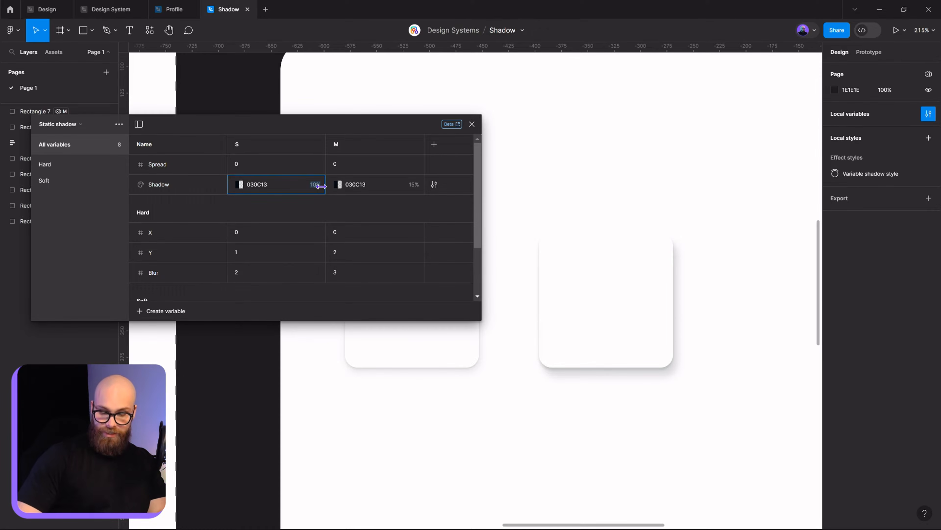
{"action": "type", "text": "5"}
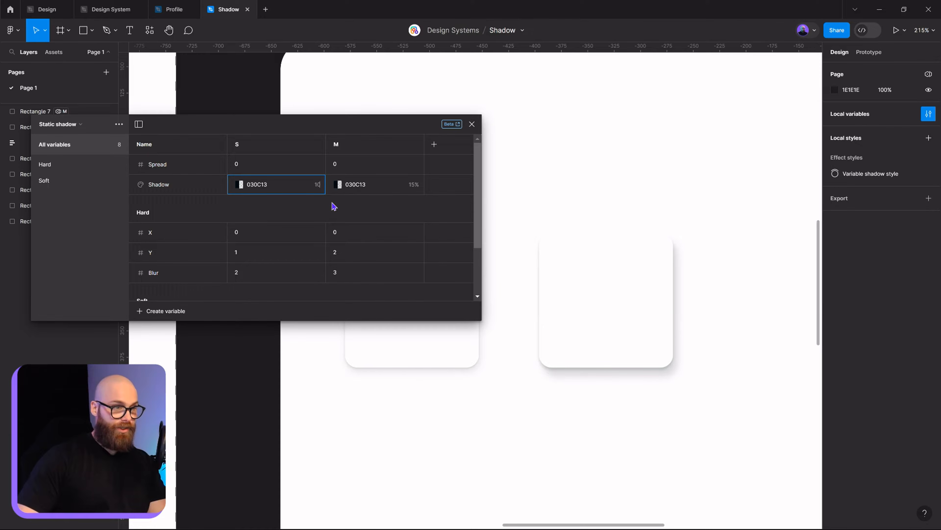
{"action": "key", "text": "Return"}
{"action": "left_click", "coordinate": [410, 184]}
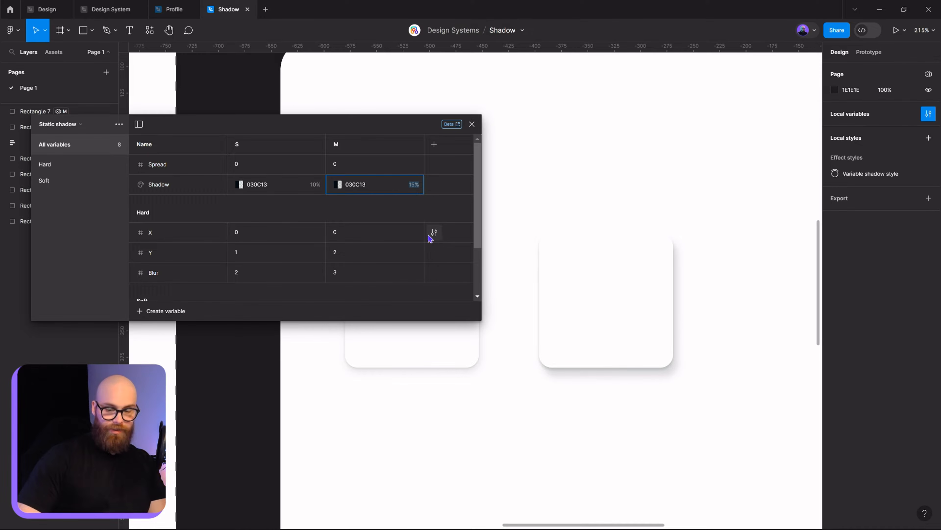
{"action": "type", "text": "10"}
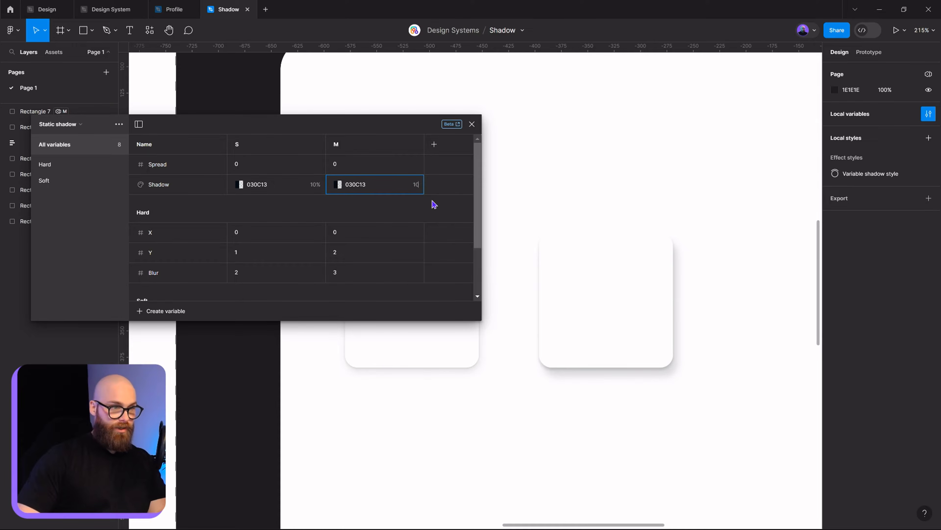
{"action": "key", "text": "Return"}
{"action": "left_click", "coordinate": [315, 185]}
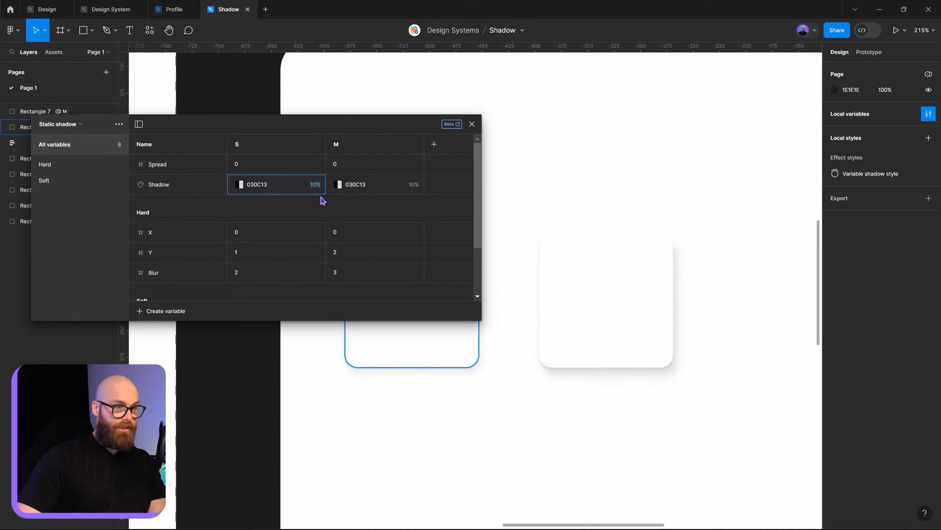
{"action": "key", "text": "Return"}
{"action": "left_click", "coordinate": [414, 185]}
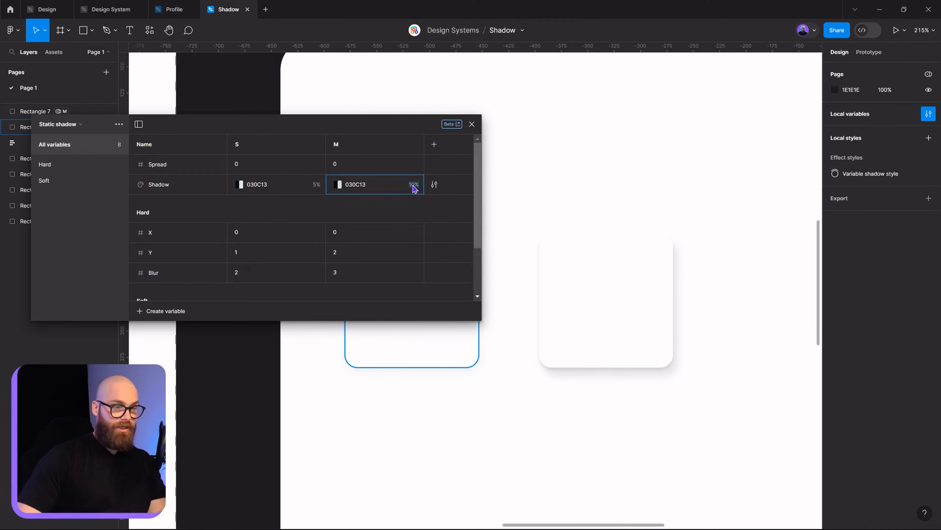
{"action": "left_click", "coordinate": [417, 209]}
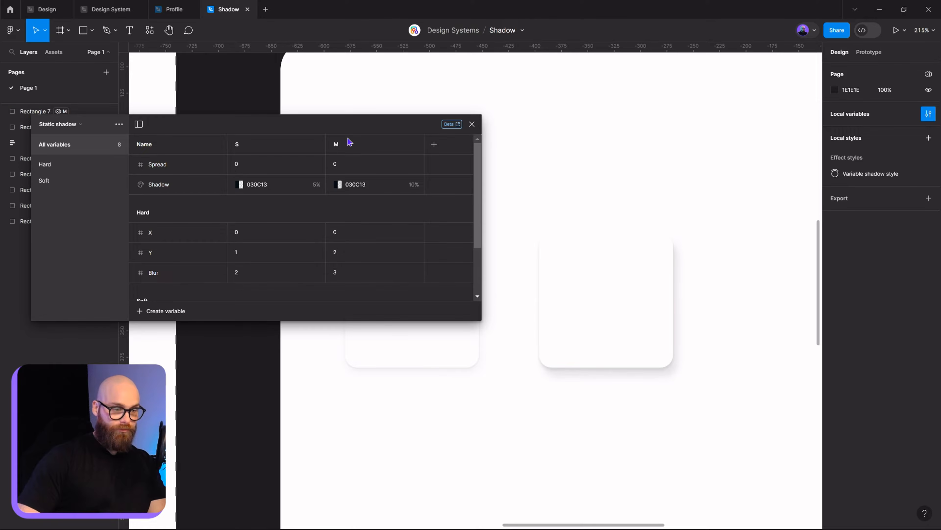
- Move the first square closer to the M square, at X -564, and close the variables window
{"action": "left_click_drag", "start_coordinate": [343, 129], "coordinate": [223, 145]}
{"action": "left_click_drag", "start_coordinate": [440, 343], "coordinate": [457, 343]}
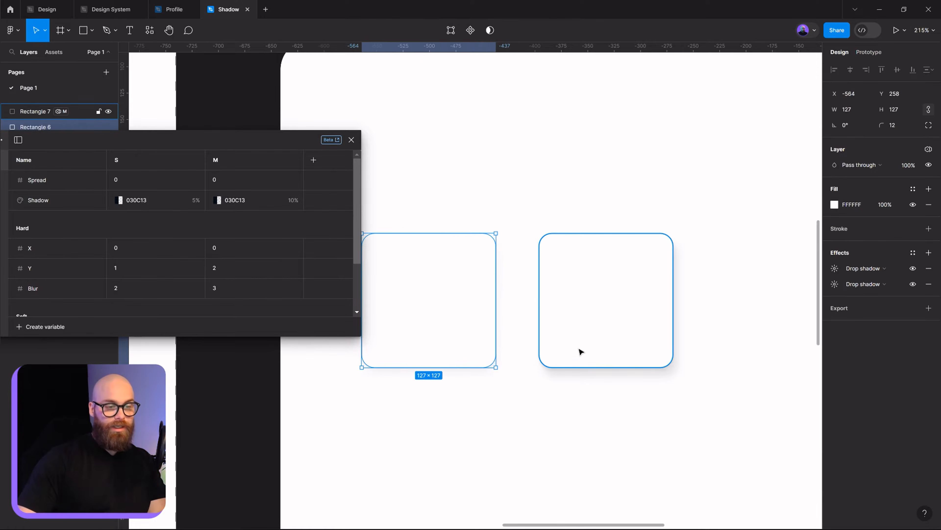
{"action": "left_click", "coordinate": [579, 351]}
{"action": "left_click", "coordinate": [461, 167]}
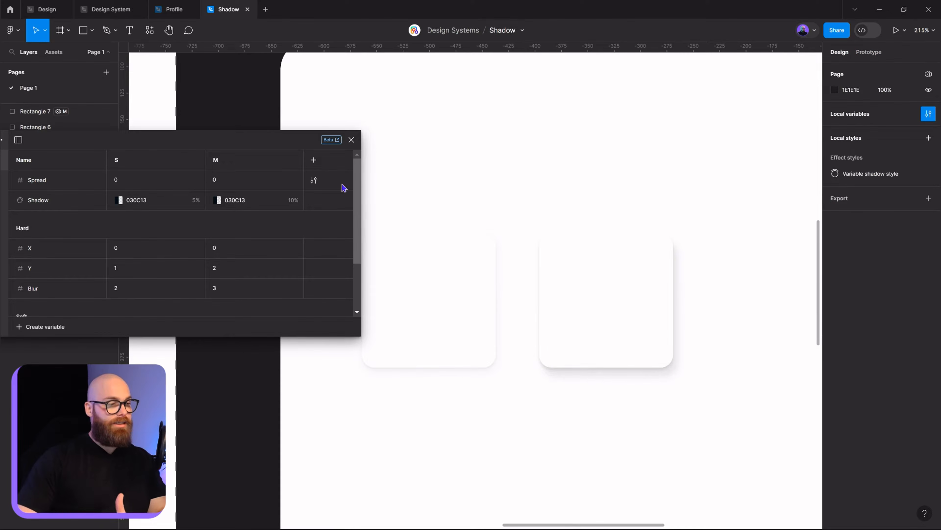
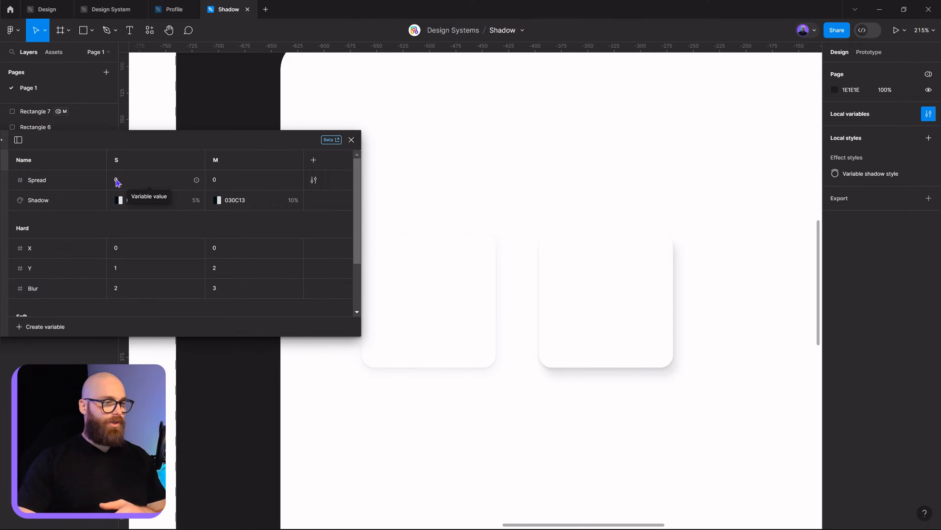
{"action": "left_click", "coordinate": [352, 139]}
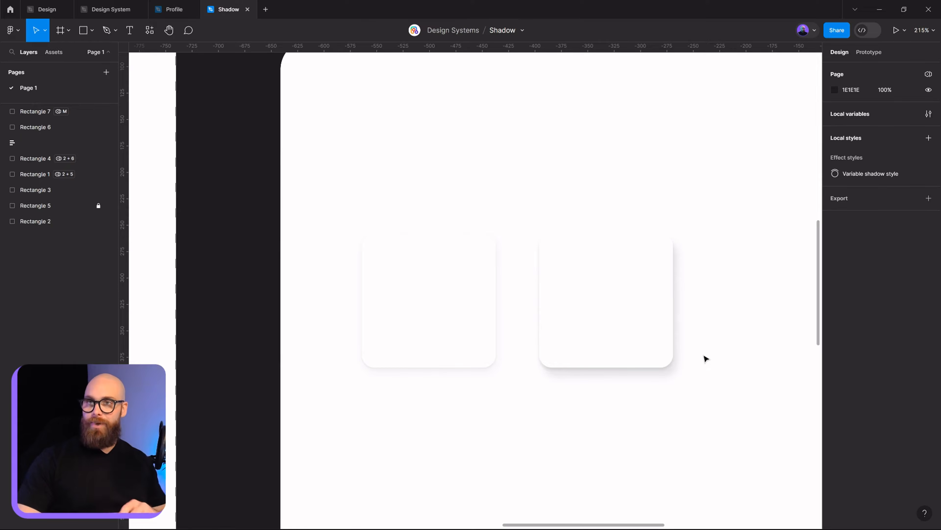
- Try a third drop shadow on the square without a mode applied and remove it again
{"action": "left_click", "coordinate": [600, 322]}
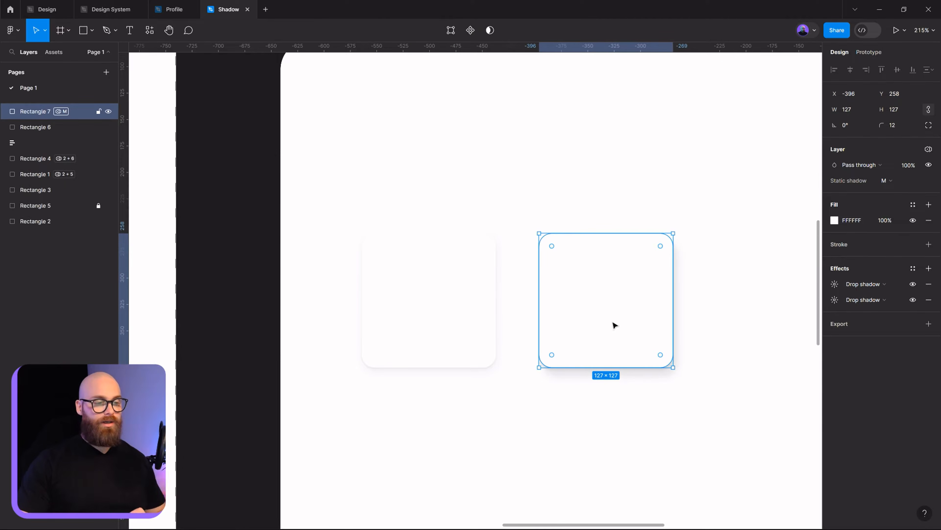
{"action": "left_click", "coordinate": [433, 313]}
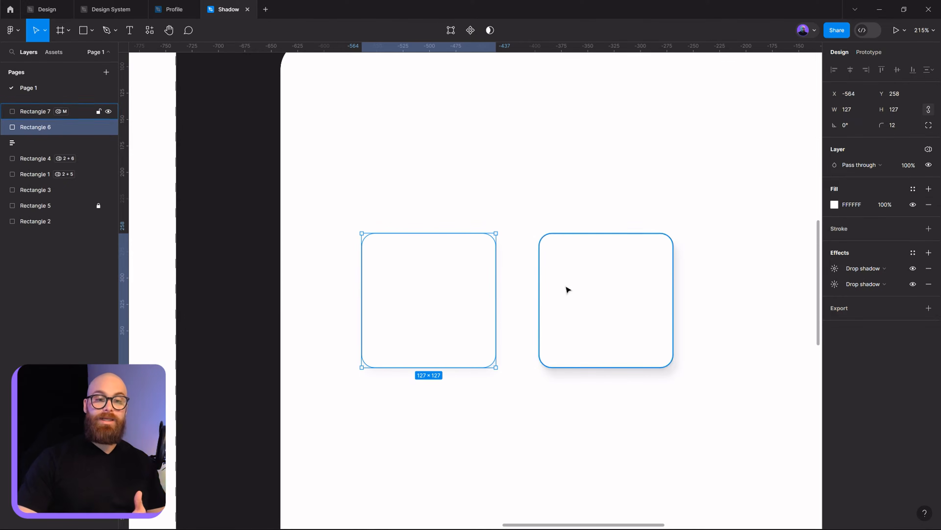
{"action": "left_click", "coordinate": [931, 252]}
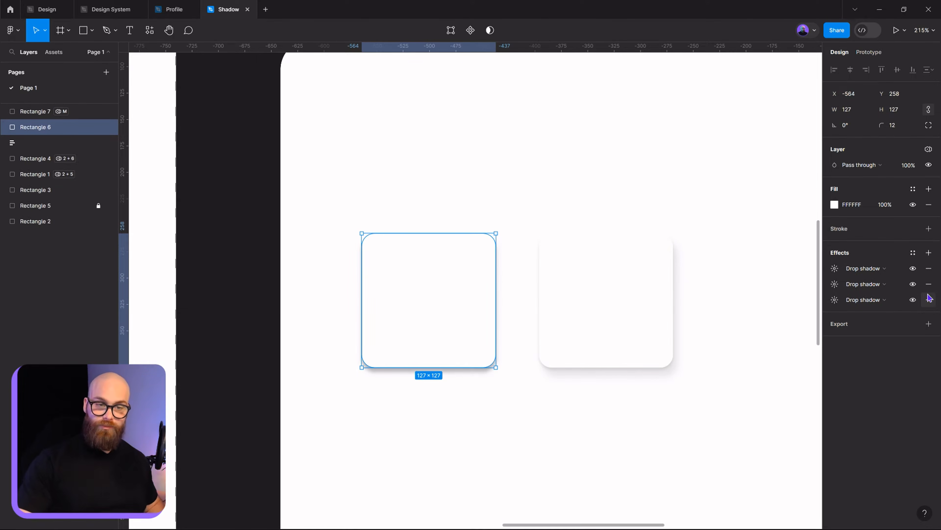
{"action": "left_click", "coordinate": [841, 269]}
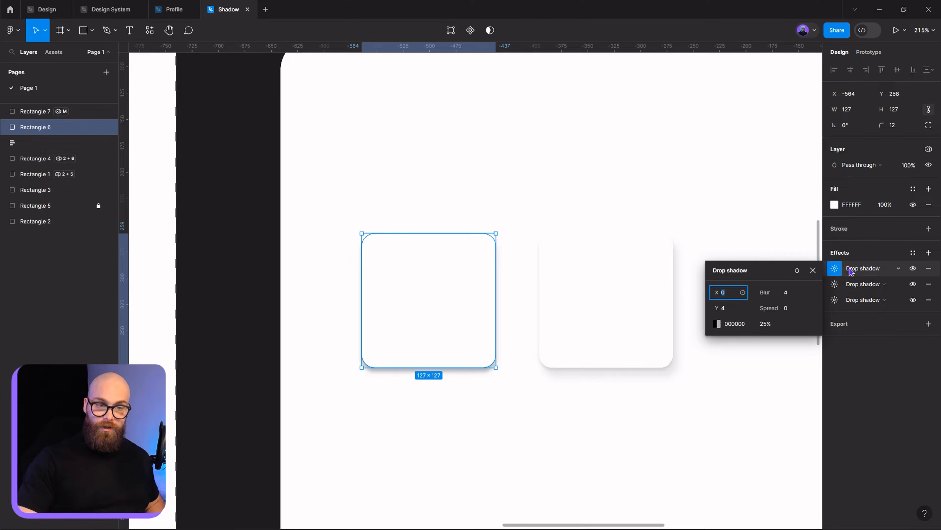
{"action": "left_click", "coordinate": [929, 272]}
- Save the selected square's two drop shadows as an effect style named Variable shadow style
{"action": "left_click", "coordinate": [914, 254]}
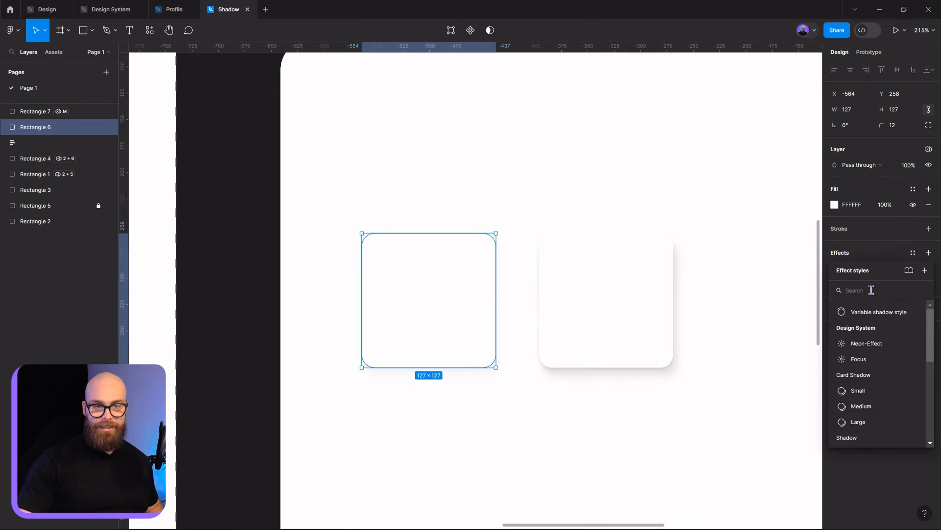
{"action": "left_click", "coordinate": [924, 271]}
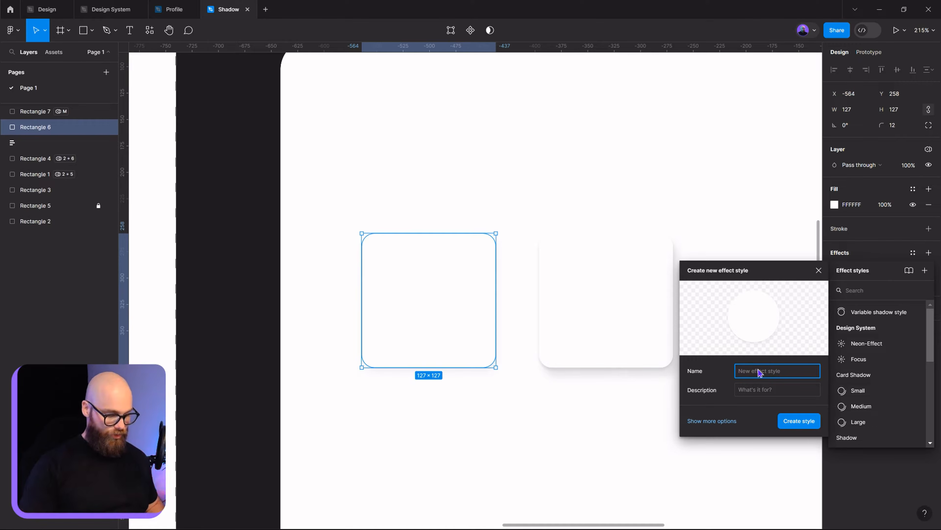
{"action": "key", "text": "super+h"}
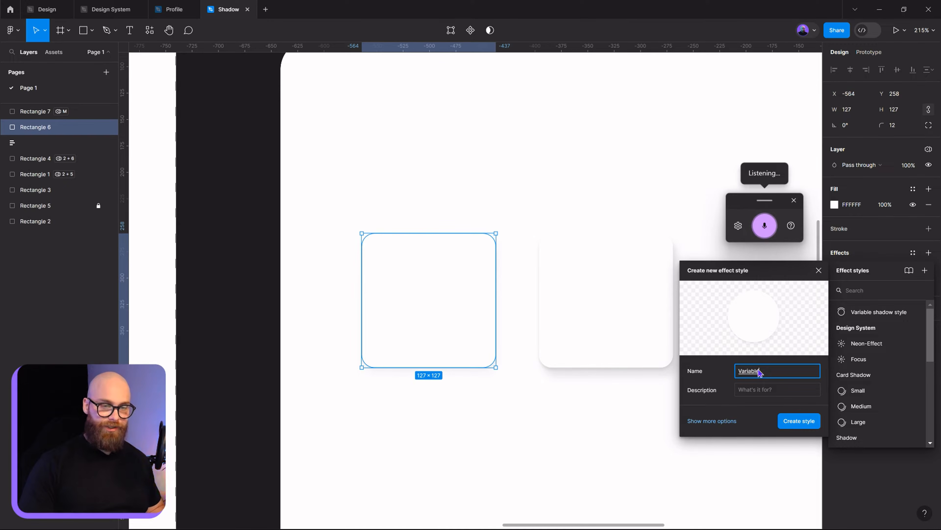
{"action": "key", "text": "Return"}
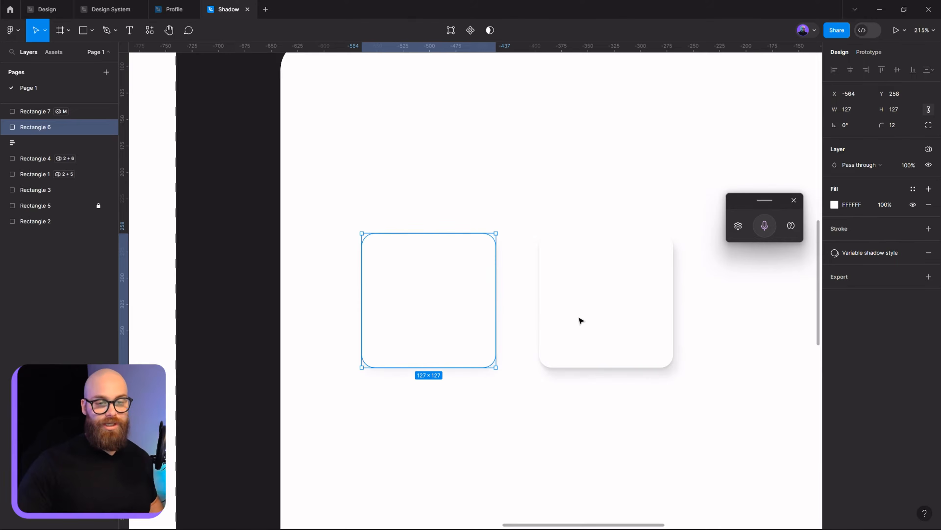
- Draw a square of about 71 × 71 above the two shadowed squares on the white card
{"action": "scroll", "coordinate": [631, 271], "scroll_direction": "down", "scroll_amount": 4}
{"action": "left_click_drag", "start_coordinate": [631, 273], "coordinate": [398, 302]}
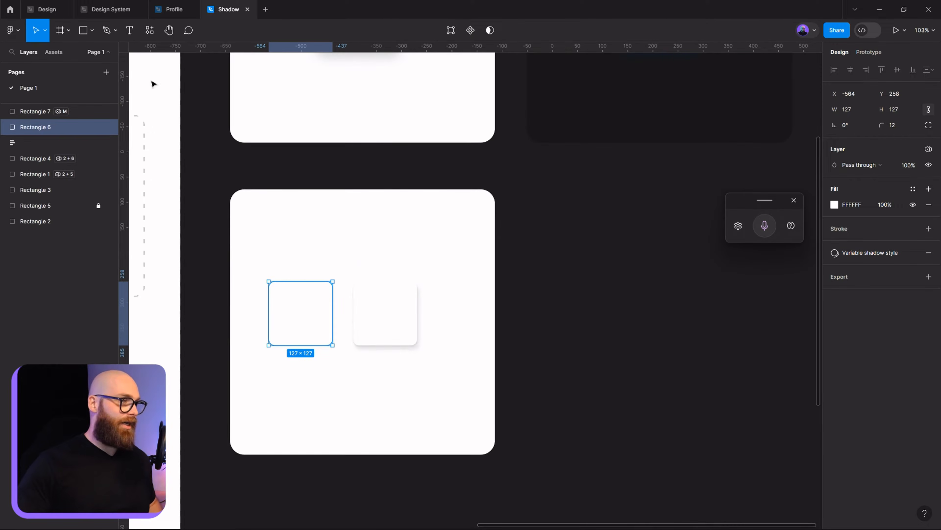
{"action": "left_click", "coordinate": [77, 39]}
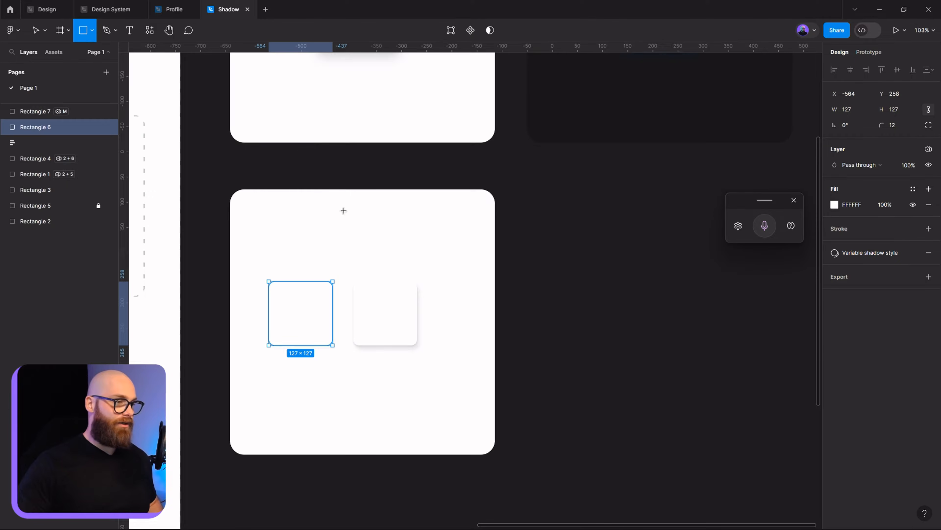
{"action": "left_click_drag", "start_coordinate": [336, 210], "coordinate": [373, 245]}
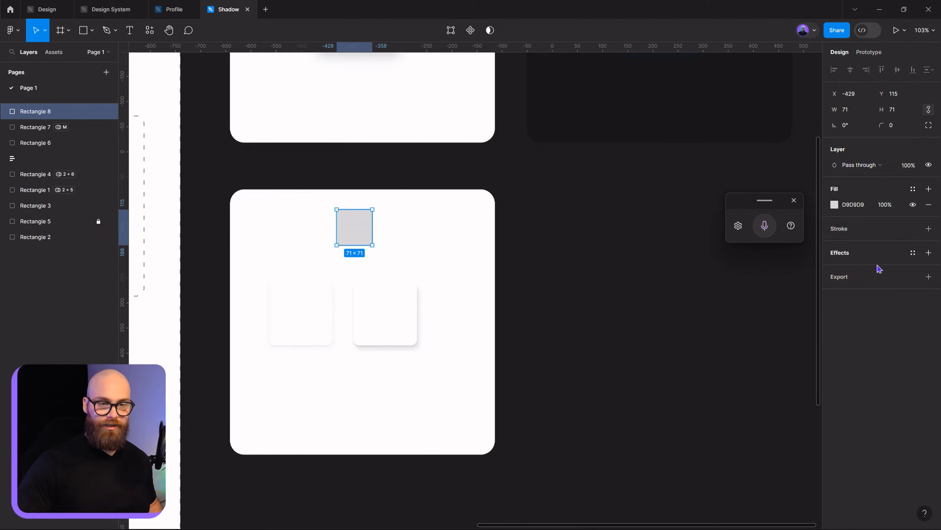
- Apply the newly created, second Variable shadow style to the grey square and inspect its shadow unselected
{"action": "left_click", "coordinate": [911, 254]}
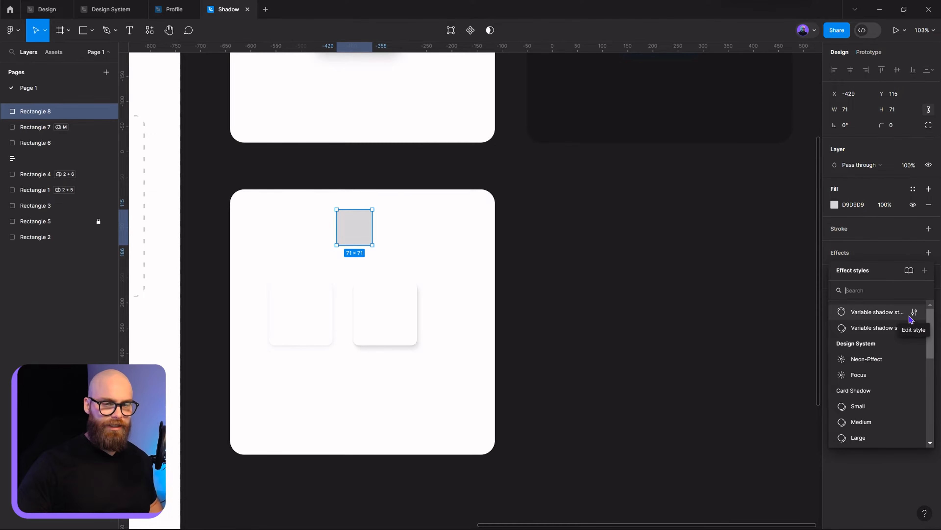
{"action": "left_click", "coordinate": [882, 313]}
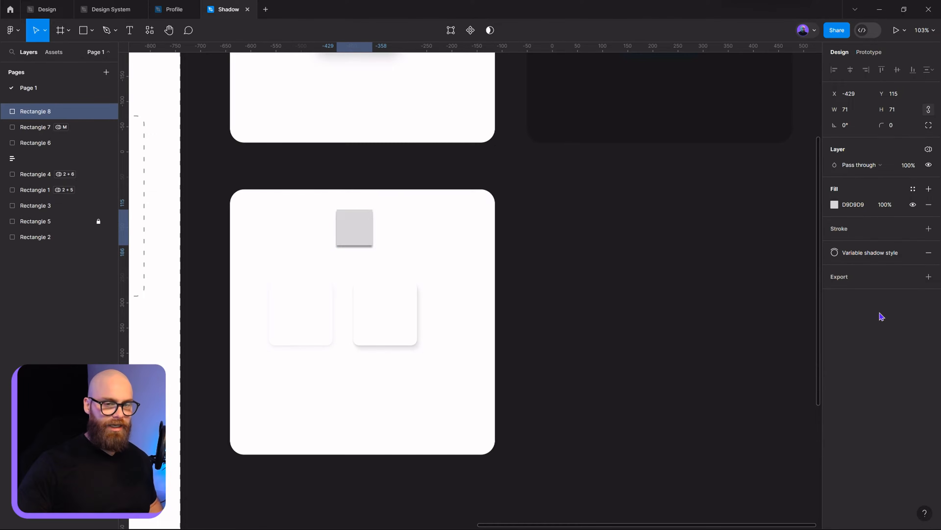
{"action": "left_click", "coordinate": [869, 255]}
{"action": "left_click", "coordinate": [884, 328]}
{"action": "left_click", "coordinate": [380, 227]}
{"action": "scroll", "coordinate": [380, 227], "scroll_direction": "up", "scroll_amount": 5}
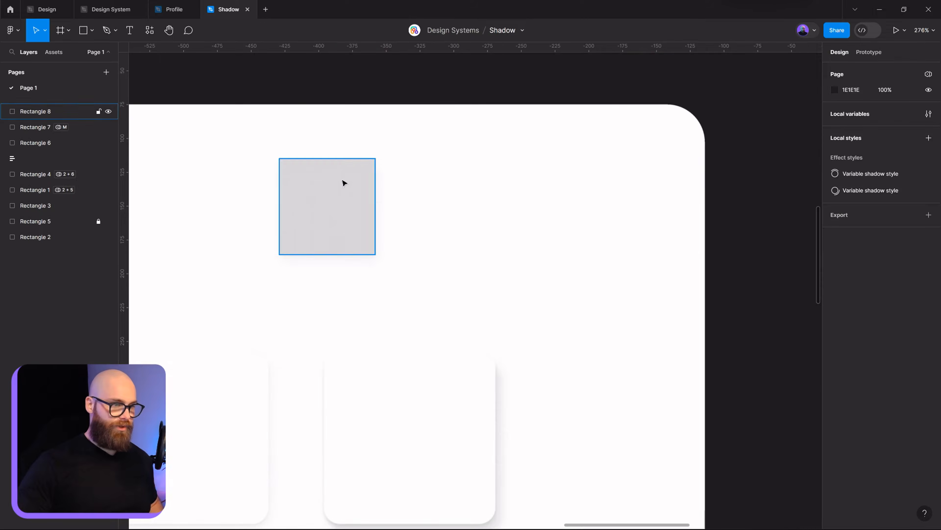
- Round the grey square's corners to a radius of 9 and move it down, just above the shadowed squares
{"action": "scroll", "coordinate": [342, 183], "scroll_direction": "up", "scroll_amount": 3}
{"action": "left_click", "coordinate": [357, 276]}
{"action": "left_click_drag", "start_coordinate": [380, 265], "coordinate": [380, 274]}
{"action": "left_click", "coordinate": [490, 326]}
{"action": "left_click", "coordinate": [375, 309]}
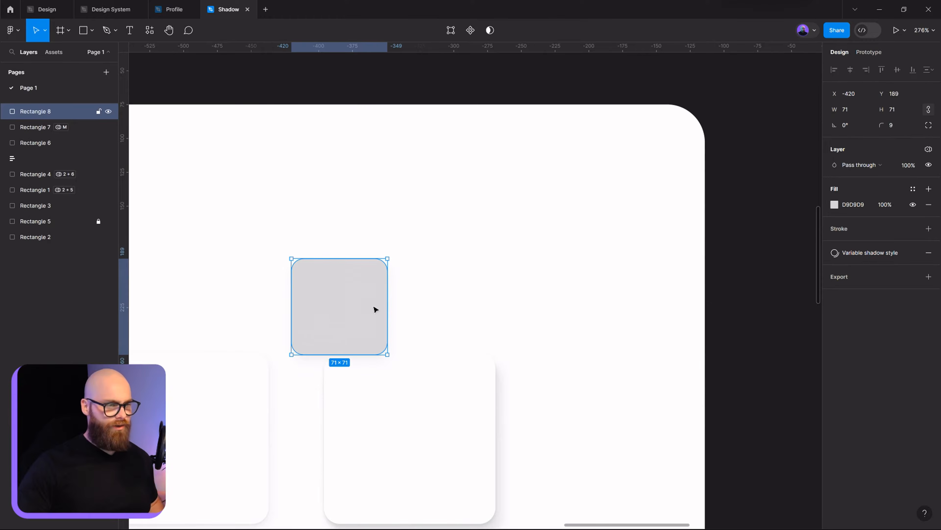
- Inspect the settings of both drop shadows in the second Variable shadow style applied to the grey square
{"action": "left_click", "coordinate": [866, 257]}
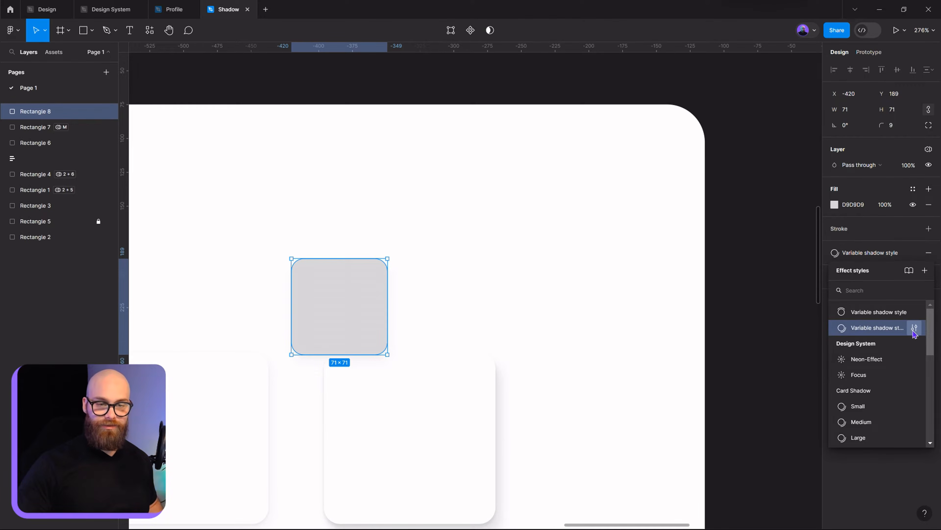
{"action": "left_click", "coordinate": [913, 328]}
{"action": "left_click", "coordinate": [692, 492]}
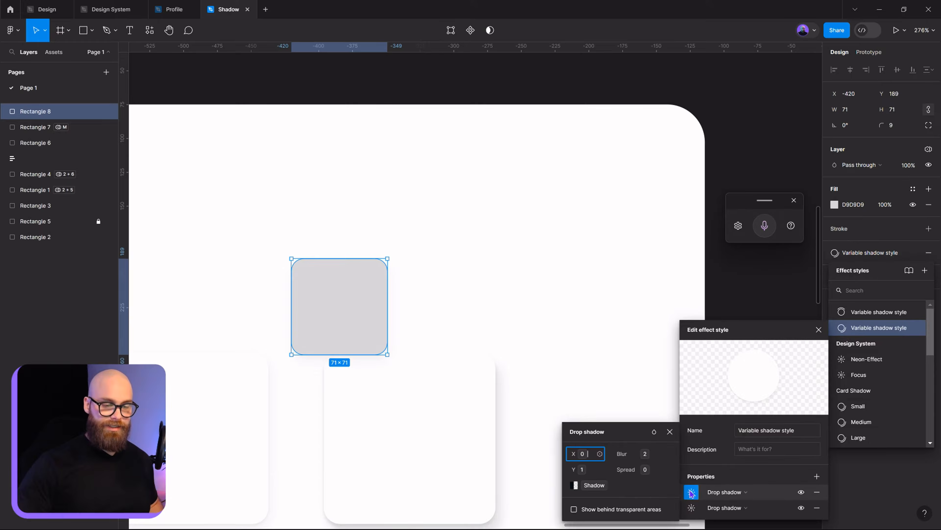
{"action": "left_click", "coordinate": [692, 507]}
{"action": "left_click", "coordinate": [692, 492]}
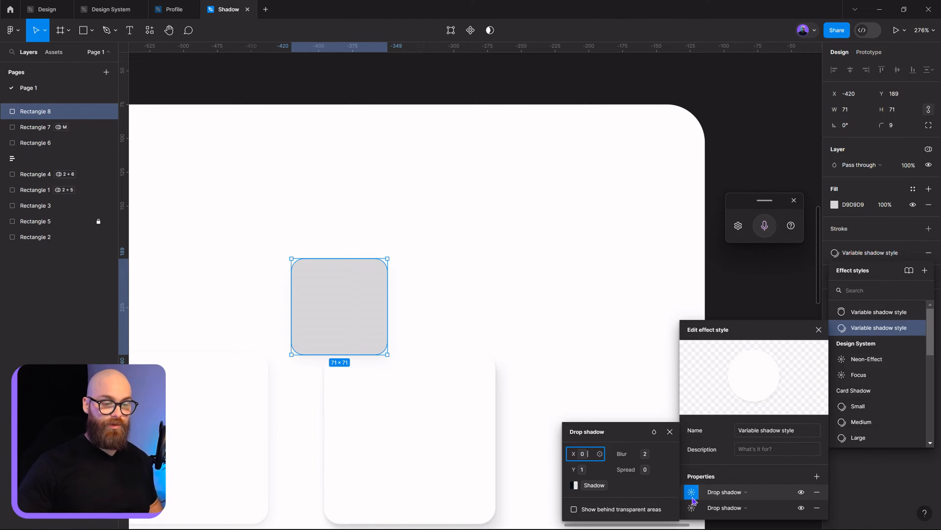
{"action": "left_click", "coordinate": [692, 508]}
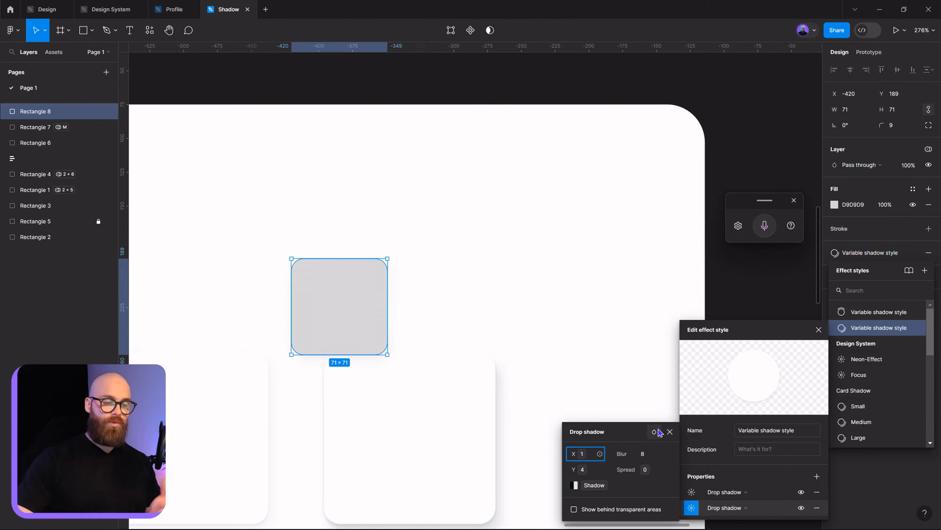
{"action": "left_click", "coordinate": [669, 432]}
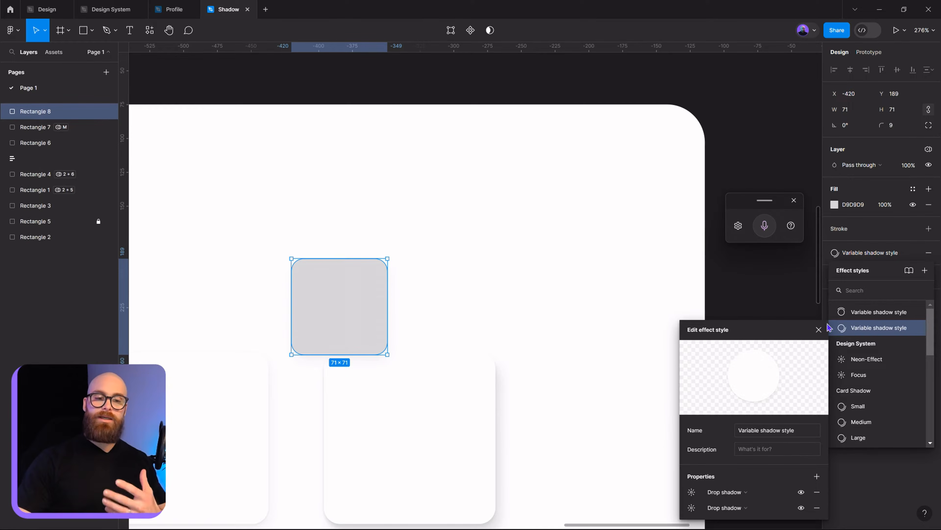
{"action": "left_click", "coordinate": [819, 329]}
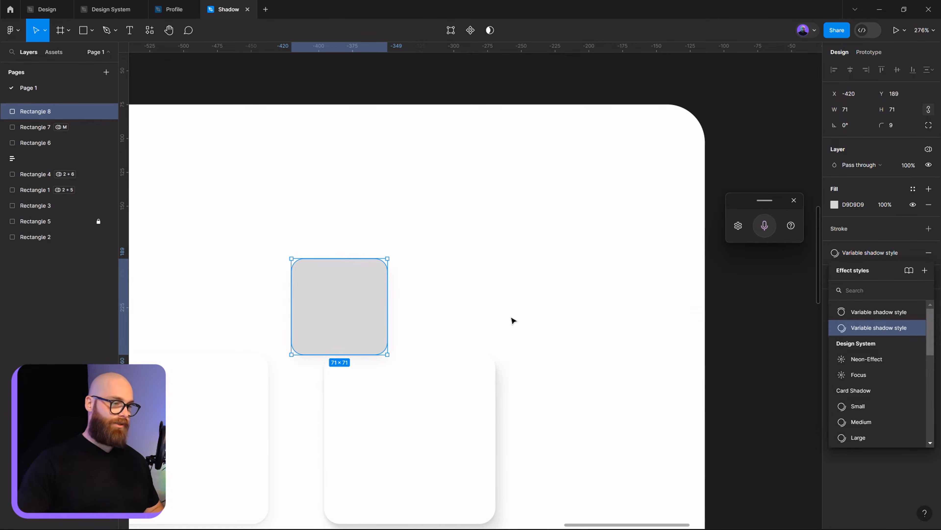
- Clear the lower white card by deleting the grey square and the two shadowed squares on it
{"action": "left_click_drag", "start_coordinate": [347, 304], "coordinate": [405, 231]}
{"action": "scroll", "coordinate": [405, 231], "scroll_direction": "down", "scroll_amount": 4}
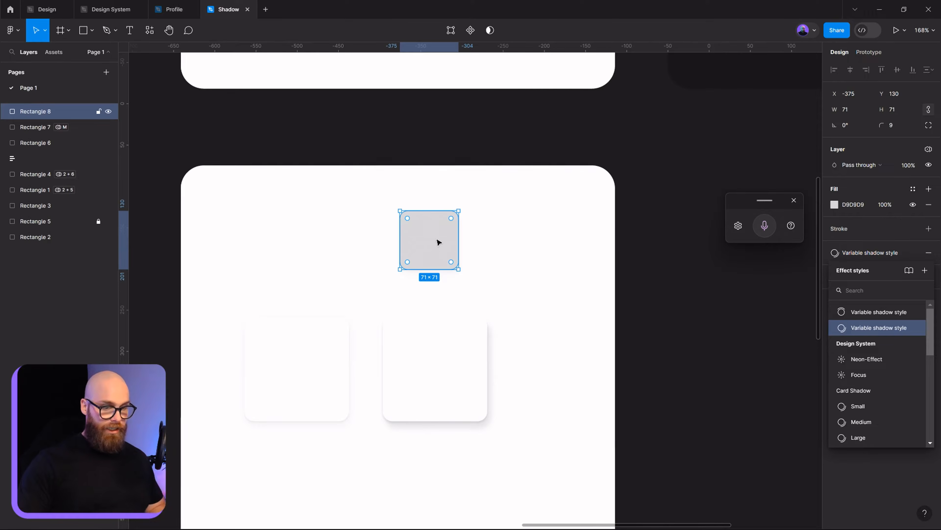
{"action": "key", "text": "Delete"}
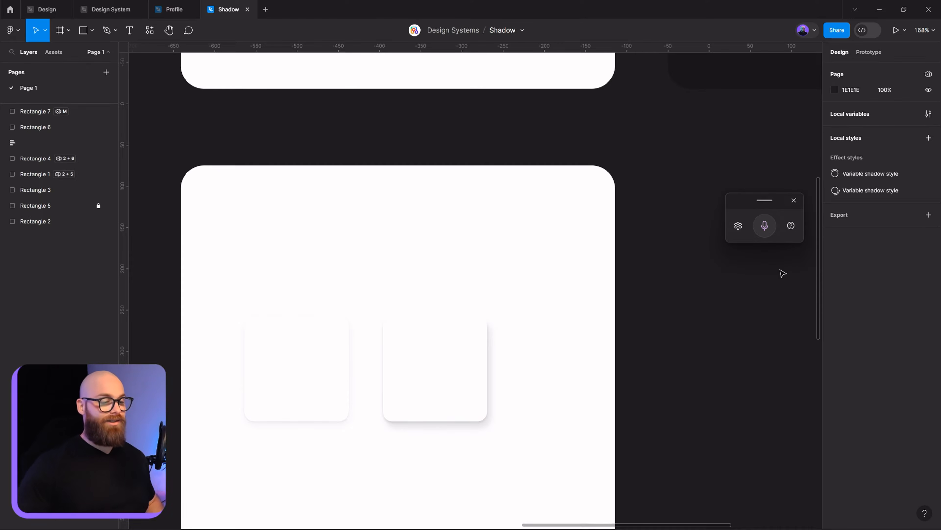
{"action": "scroll", "coordinate": [565, 235], "scroll_direction": "down", "scroll_amount": 5}
{"action": "scroll", "coordinate": [353, 279], "scroll_direction": "up", "scroll_amount": 2}
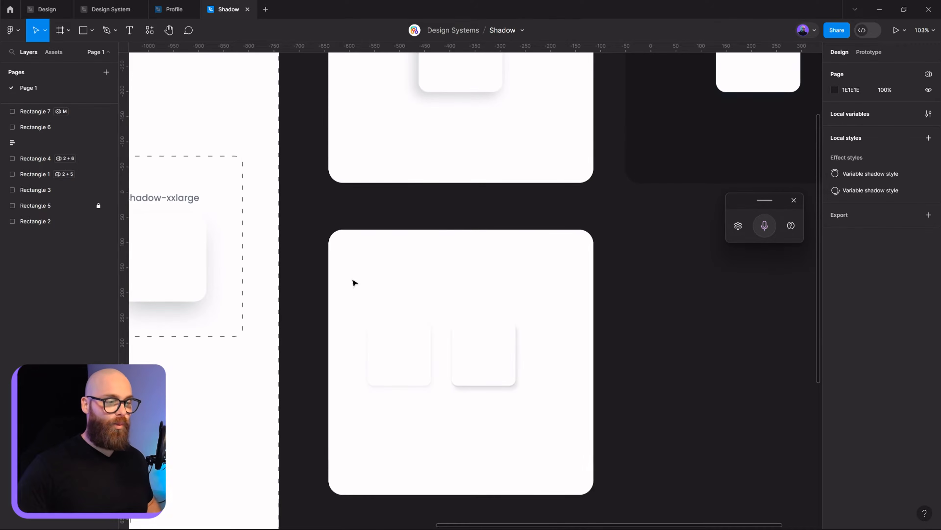
{"action": "left_click_drag", "start_coordinate": [308, 218], "coordinate": [687, 452]}
{"action": "key", "text": "Delete"}
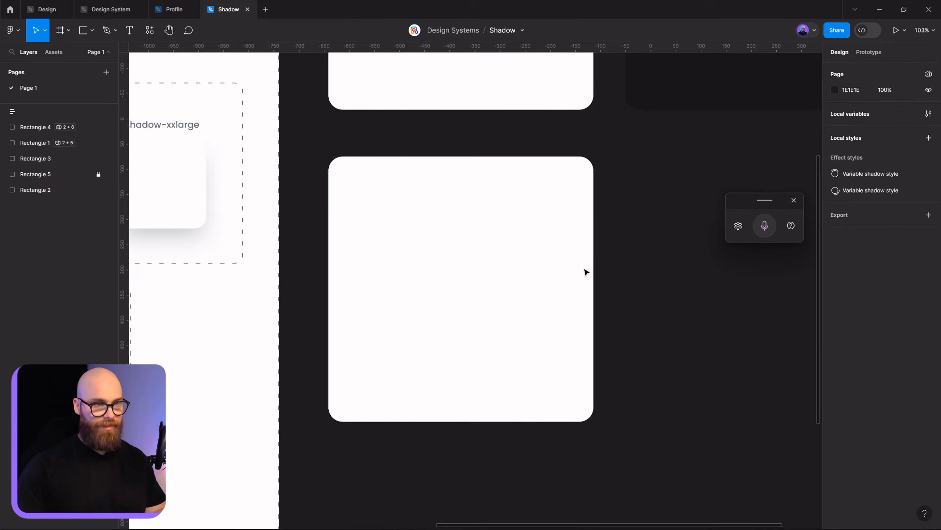
{"action": "right_click", "coordinate": [526, 204]}
{"action": "left_click", "coordinate": [701, 354]}
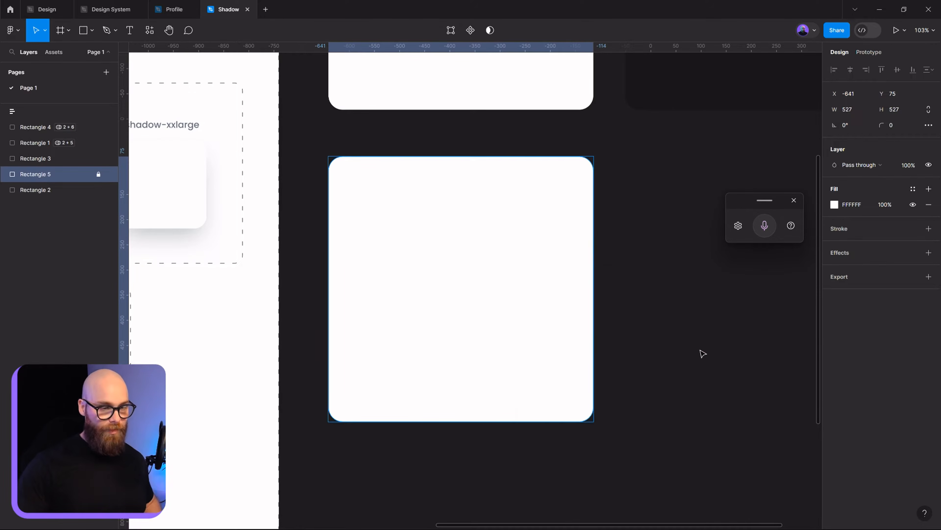
- Try Blur mode 4 on the shadowed square in the upper white card, and set its Blur mode to 1
{"action": "left_click_drag", "start_coordinate": [633, 122], "coordinate": [624, 421]}
{"action": "scroll", "coordinate": [497, 259], "scroll_direction": "up", "scroll_amount": 5}
{"action": "scroll", "coordinate": [437, 276], "scroll_direction": "down", "scroll_amount": 2}
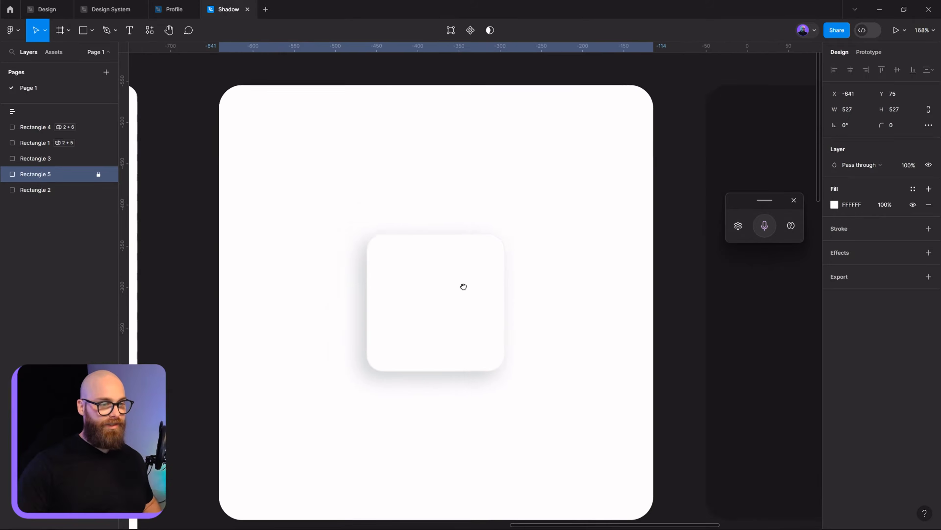
{"action": "left_click", "coordinate": [462, 286]}
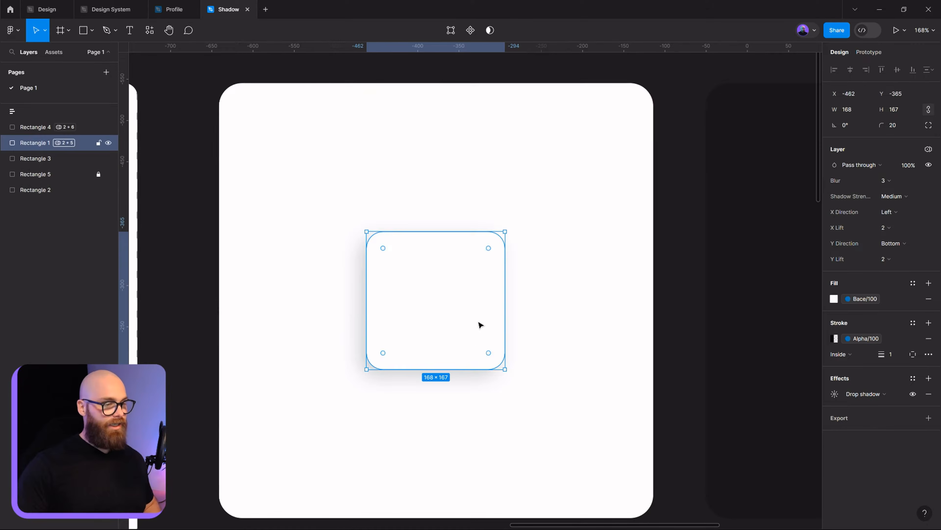
{"action": "mouse_move", "coordinate": [458, 319]}
{"action": "left_mouse_down"}
{"action": "mouse_move", "coordinate": [474, 298]}
{"action": "mouse_move", "coordinate": [467, 305]}
{"action": "left_mouse_up"}
{"action": "key", "text": "ctrl+z"}
{"action": "left_click", "coordinate": [899, 184]}
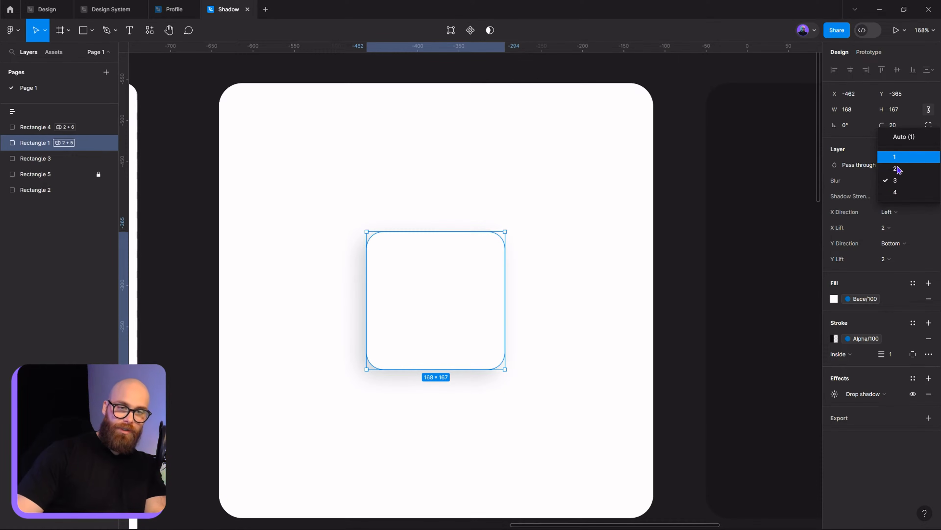
{"action": "left_click", "coordinate": [902, 191]}
{"action": "left_click", "coordinate": [900, 182]}
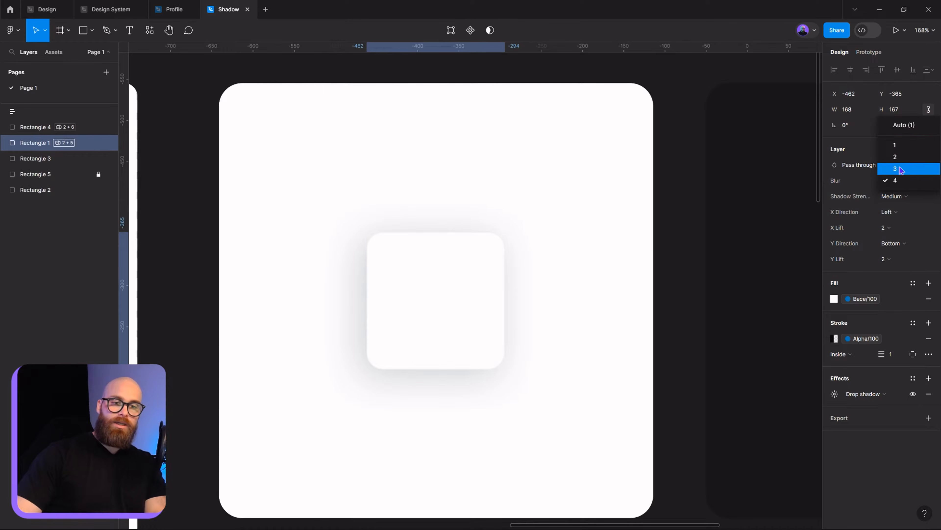
{"action": "left_click", "coordinate": [900, 150]}
{"action": "left_click", "coordinate": [899, 183]}
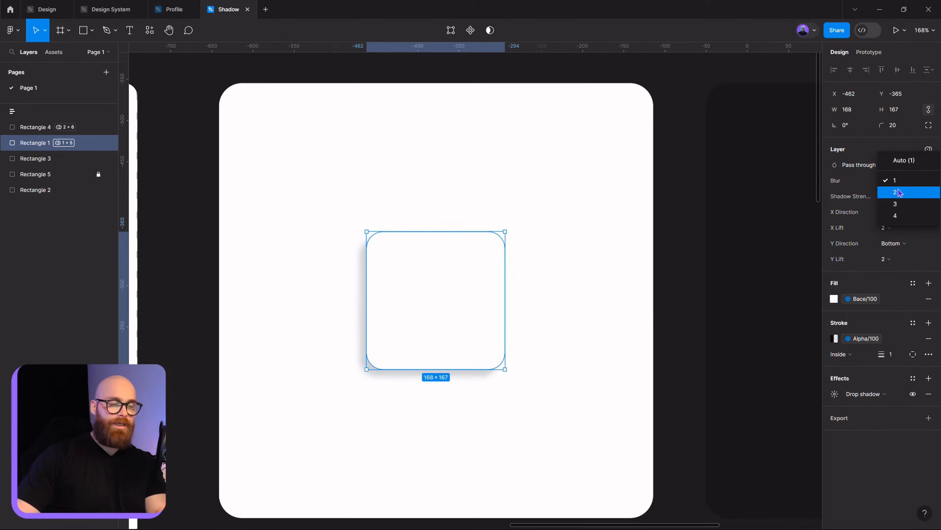
{"action": "left_click", "coordinate": [613, 224]}
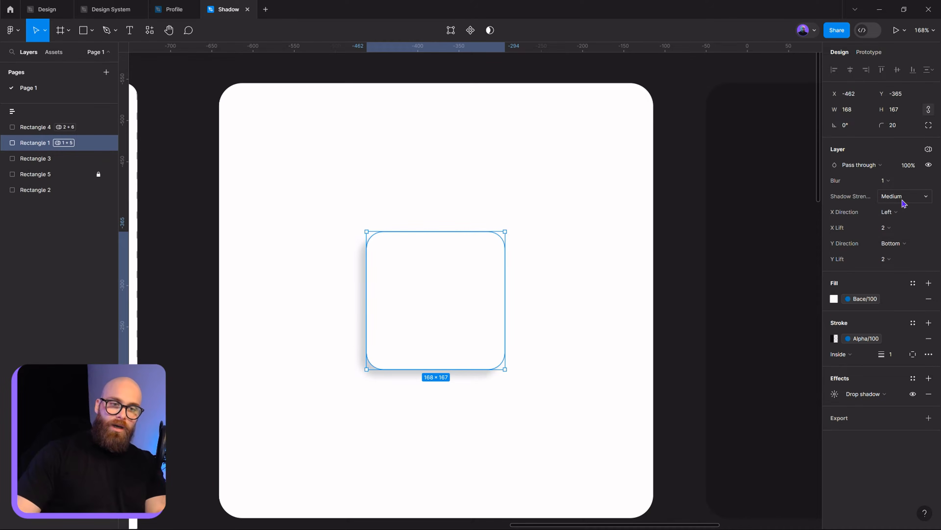
- Set the Shadow Strength mode of the square on the upper white card to High
{"action": "left_click", "coordinate": [904, 199]}
{"action": "left_click", "coordinate": [840, 204]}
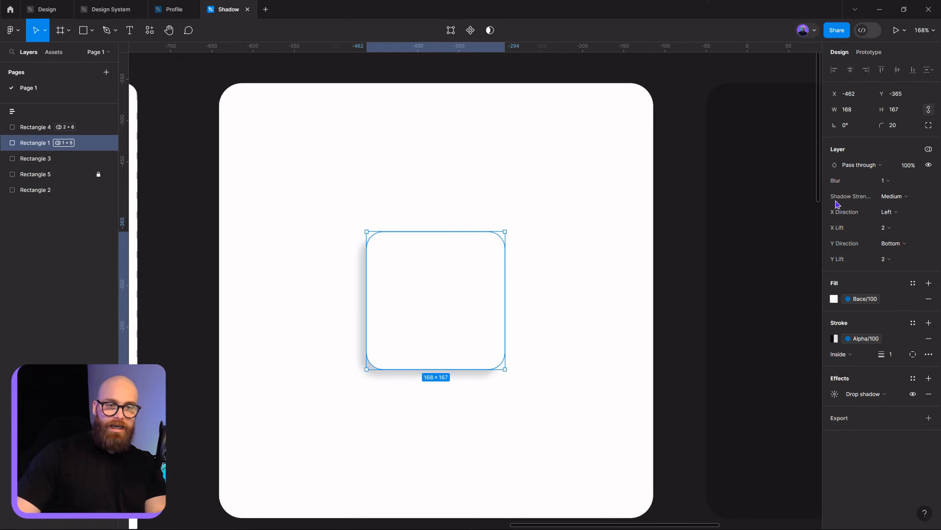
{"action": "left_click", "coordinate": [821, 208]}
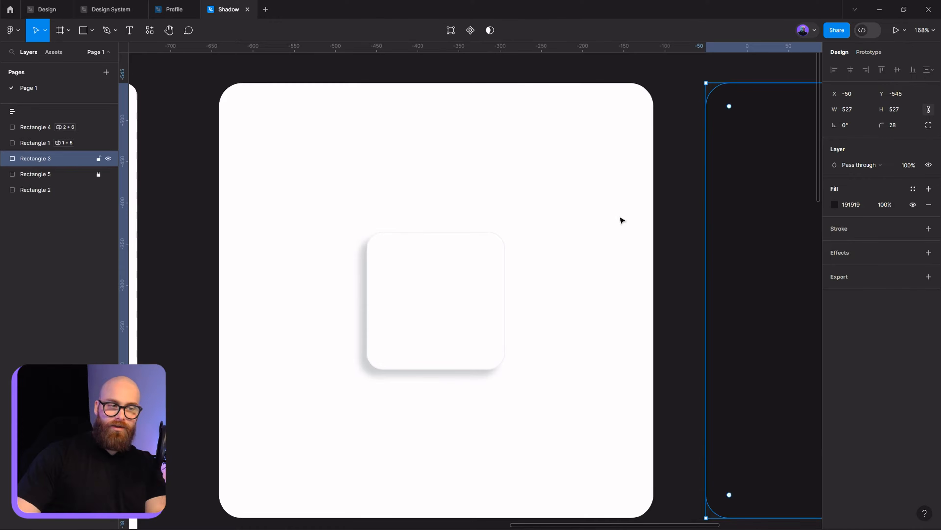
{"action": "left_click", "coordinate": [489, 252]}
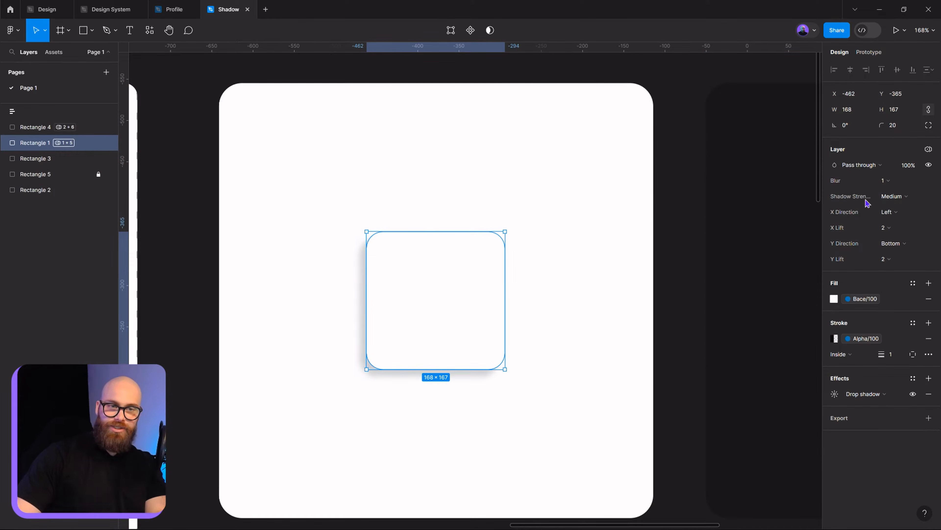
{"action": "left_click", "coordinate": [914, 200]}
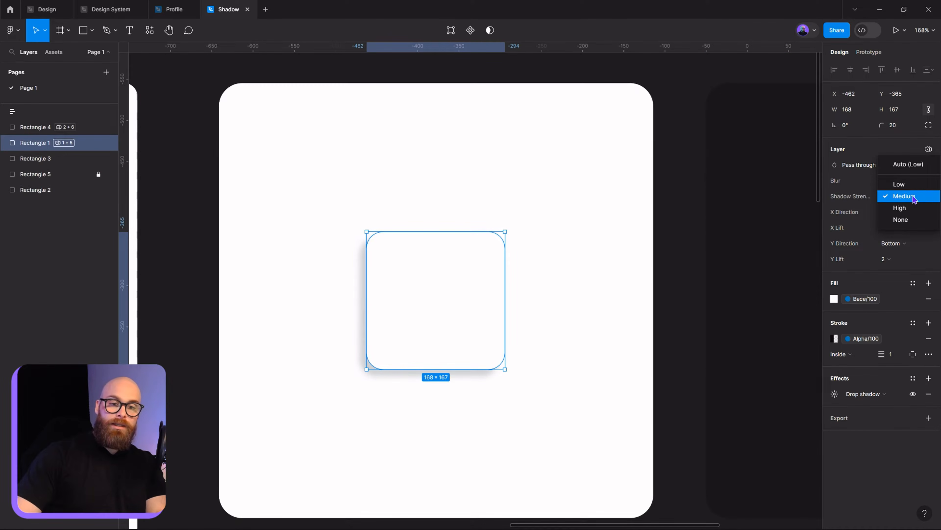
{"action": "left_click", "coordinate": [914, 213]}
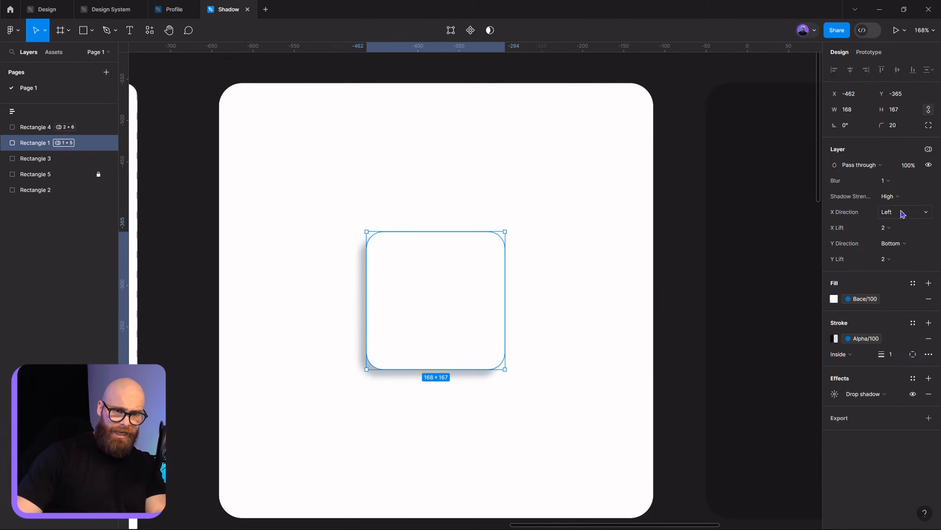
- Switch the square's X Direction mode to Rigth so its shadow falls on the opposite side
{"action": "left_click", "coordinate": [891, 216]}
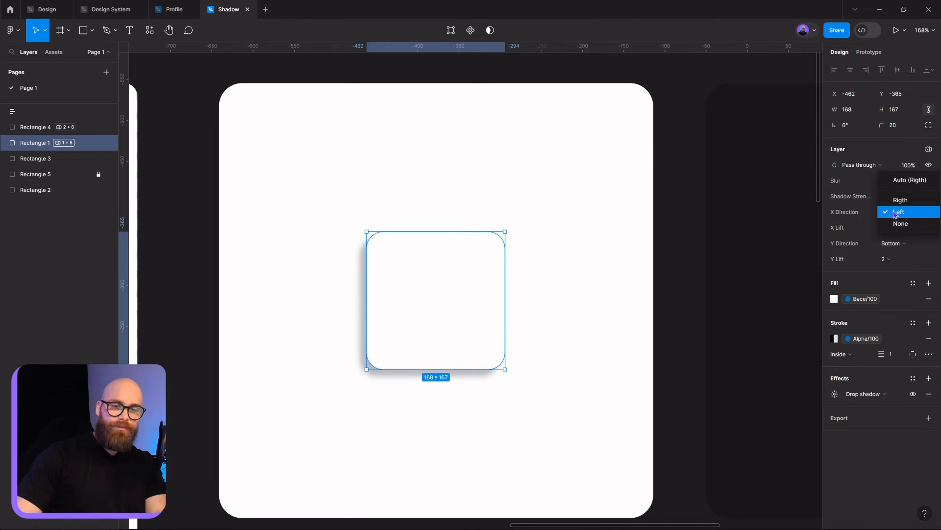
{"action": "left_click", "coordinate": [899, 200]}
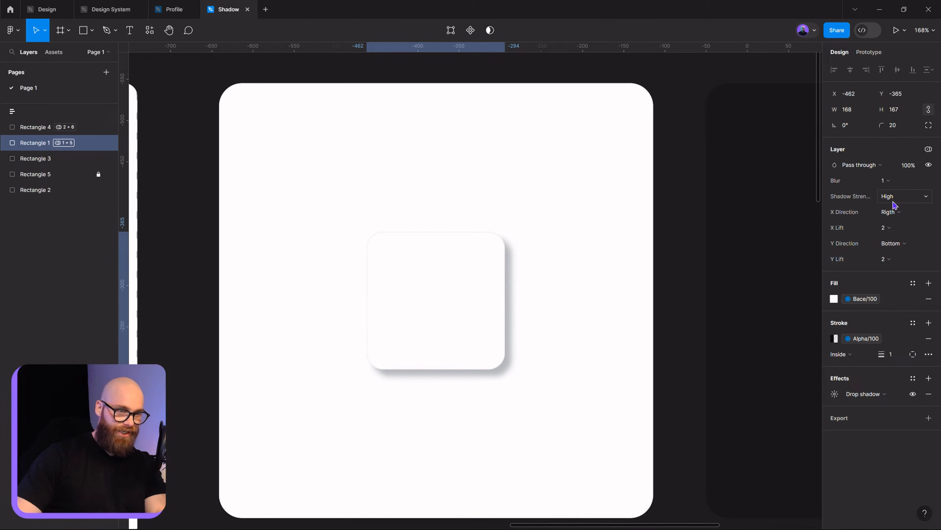
{"action": "left_click", "coordinate": [893, 214]}
{"action": "left_click", "coordinate": [890, 214]}
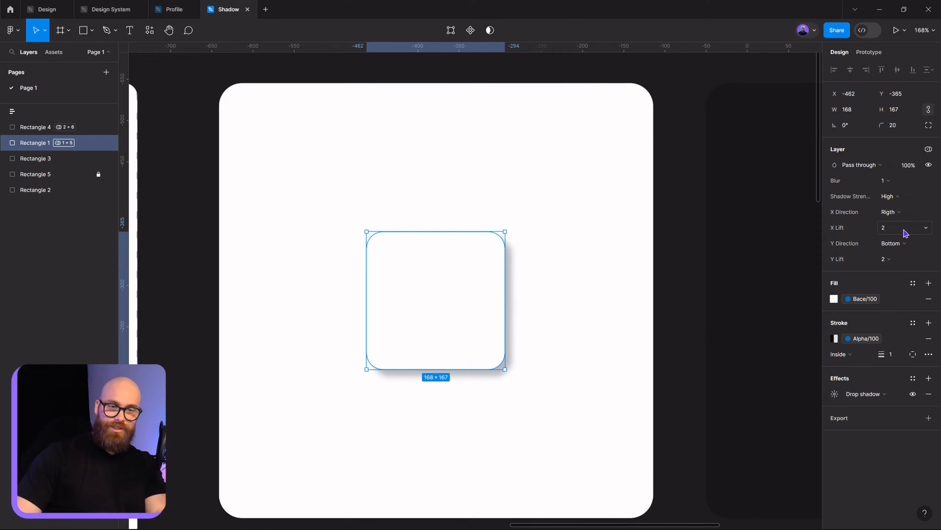
- Try Top as the square's Y Direction mode, and set the Y Direction to None
{"action": "left_click", "coordinate": [904, 245]}
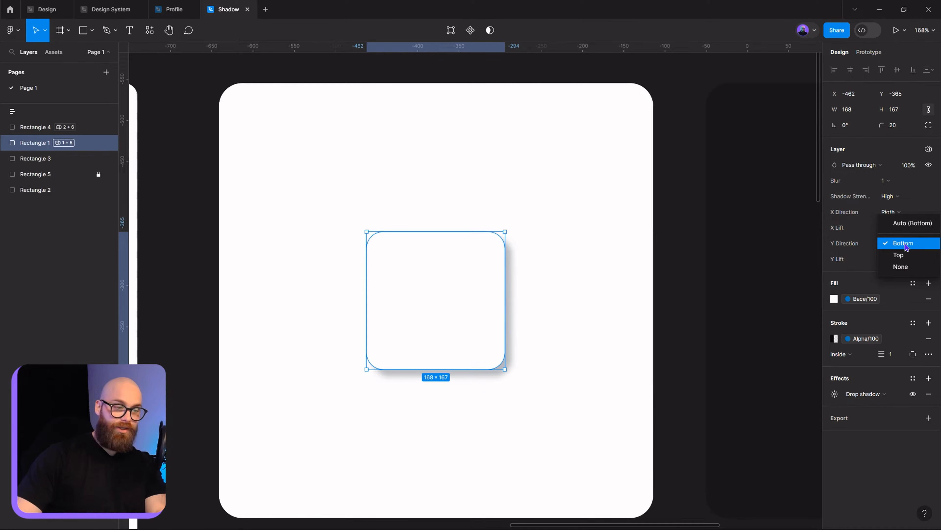
{"action": "left_click", "coordinate": [904, 254]}
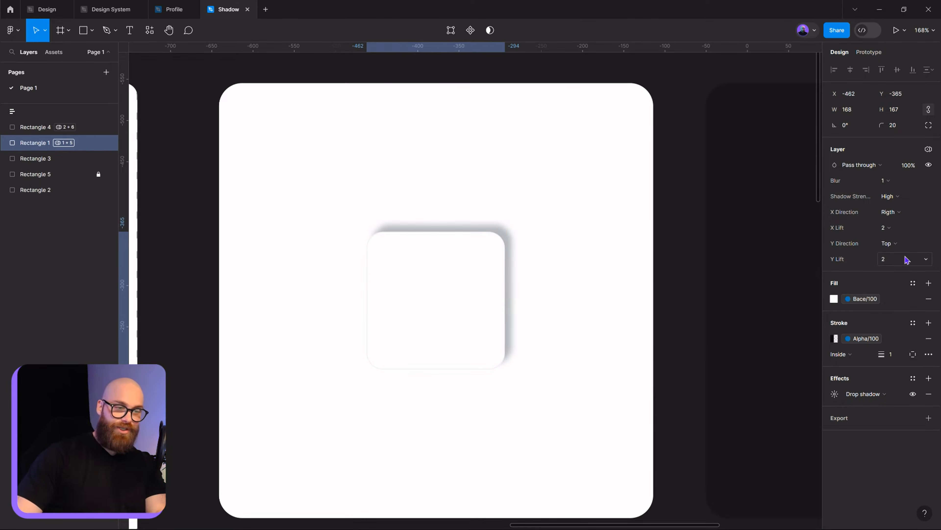
{"action": "left_click", "coordinate": [905, 247]}
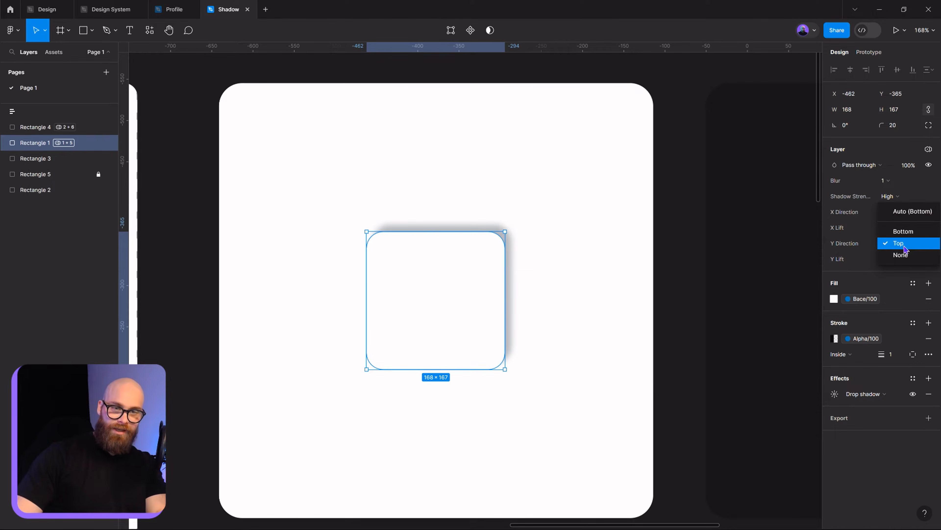
{"action": "left_click", "coordinate": [904, 255]}
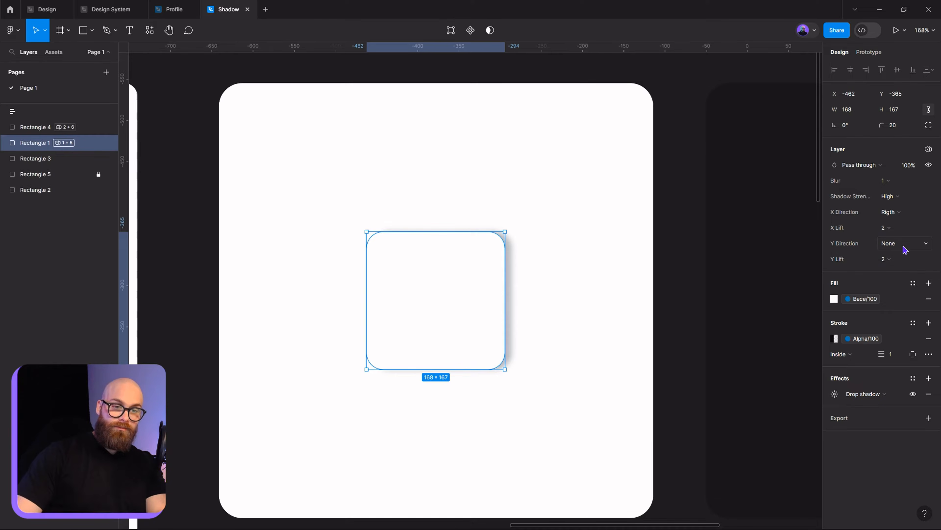
{"action": "left_click", "coordinate": [904, 247]}
{"action": "left_click", "coordinate": [863, 215]}
{"action": "left_click", "coordinate": [891, 214]}
{"action": "left_click", "coordinate": [861, 239]}
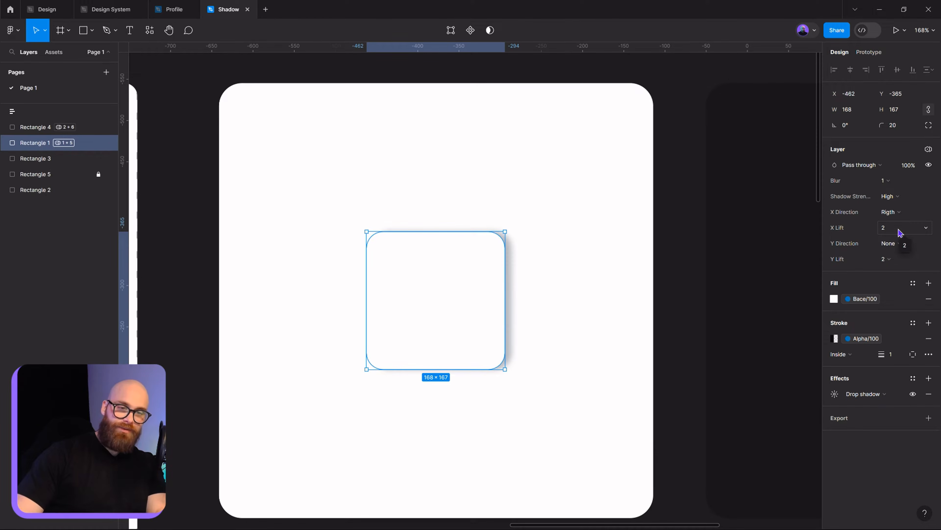
- Compare X Lift modes 3 and 0 on the square's shadow and set the X Lift to 3
{"action": "left_click", "coordinate": [900, 232]}
{"action": "left_click", "coordinate": [900, 239]}
{"action": "left_click", "coordinate": [902, 231]}
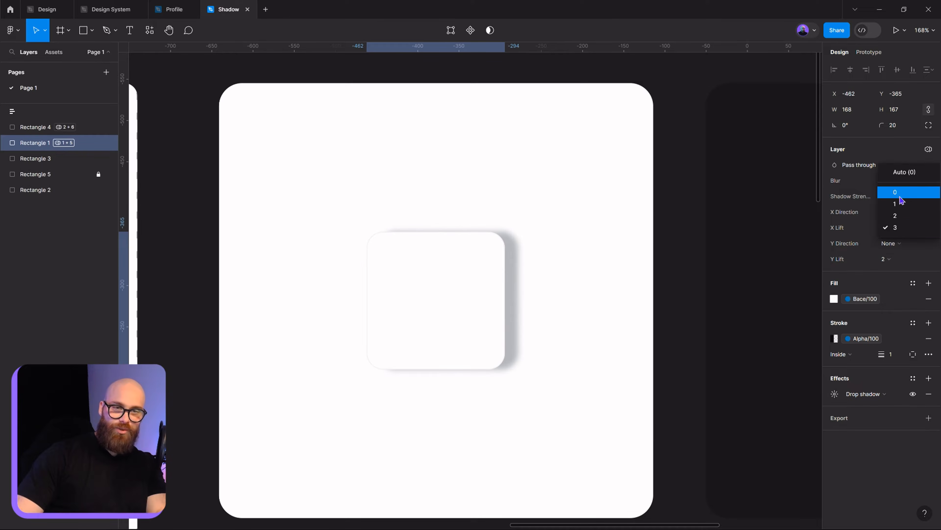
{"action": "left_click", "coordinate": [903, 197]}
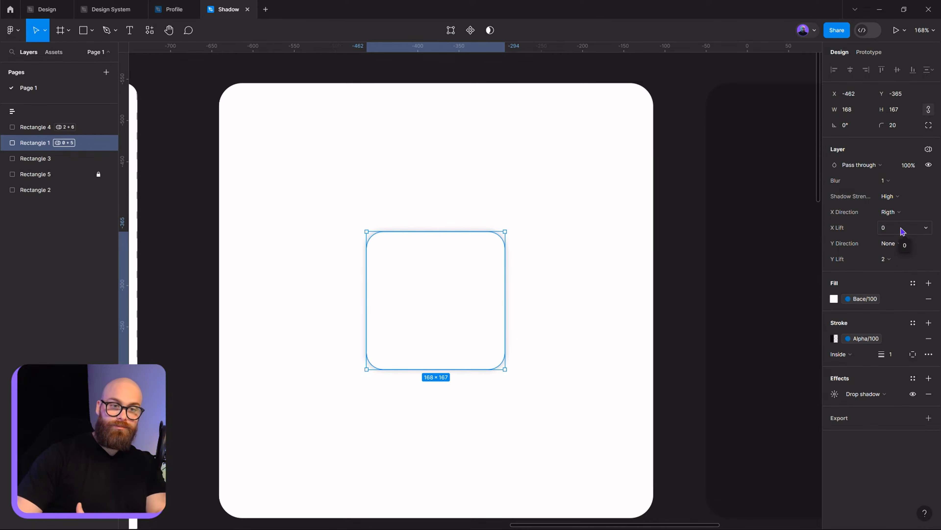
{"action": "left_click", "coordinate": [902, 230]}
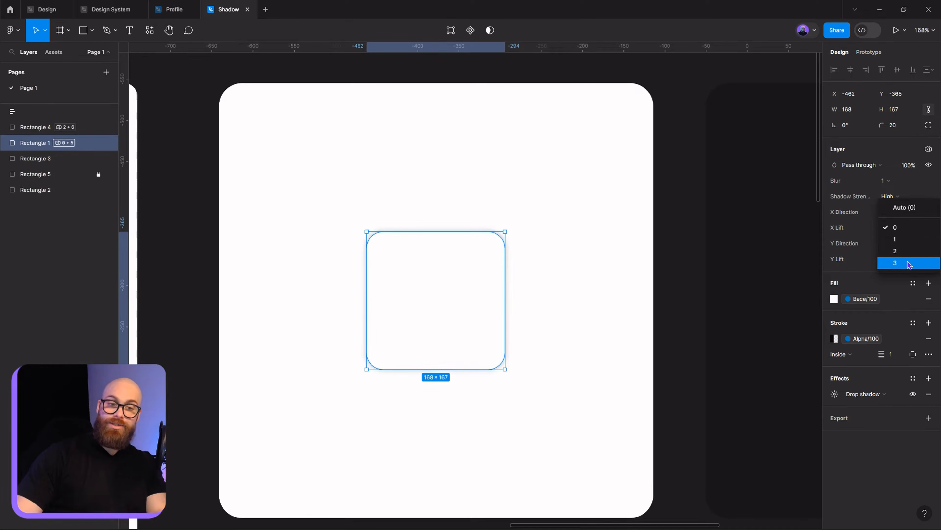
{"action": "left_click", "coordinate": [899, 261]}
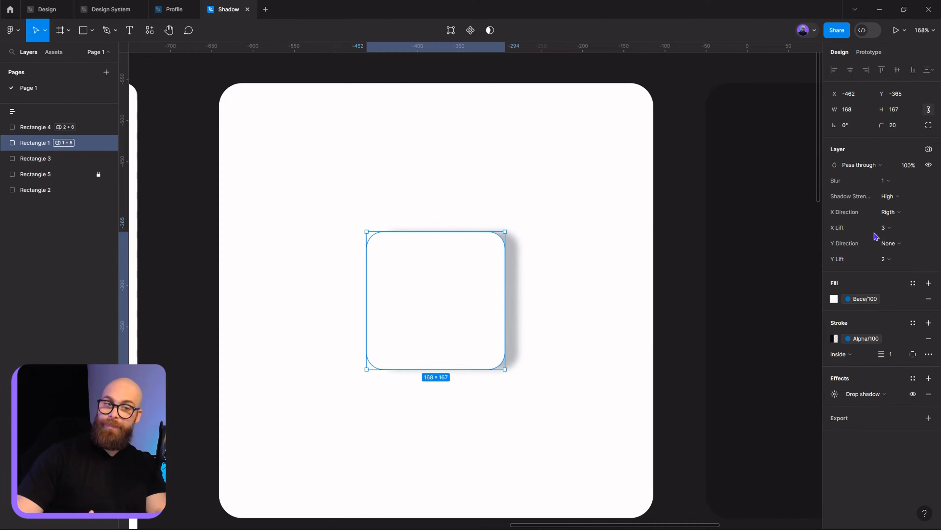
- Set the square's Y Lift mode to 3 and inspect its drop shadow settings
{"action": "left_click", "coordinate": [890, 262]}
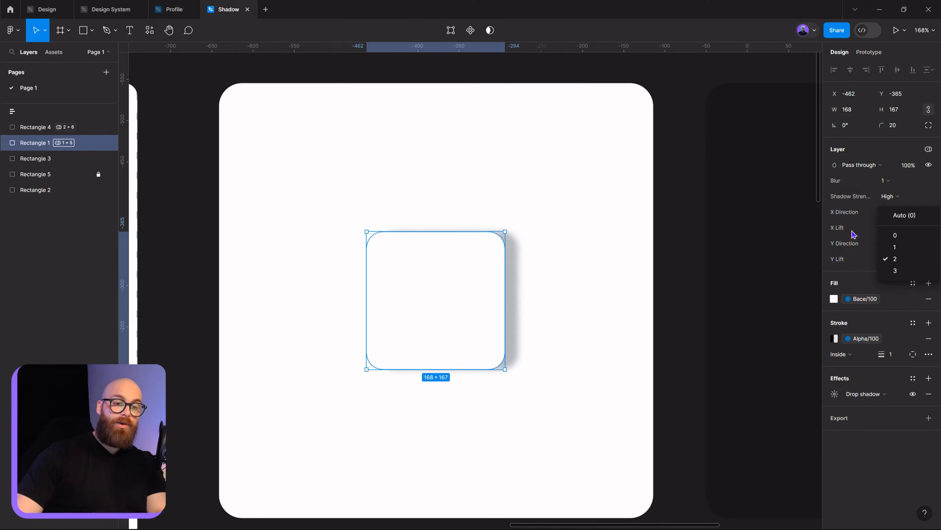
{"action": "left_click", "coordinate": [895, 271]}
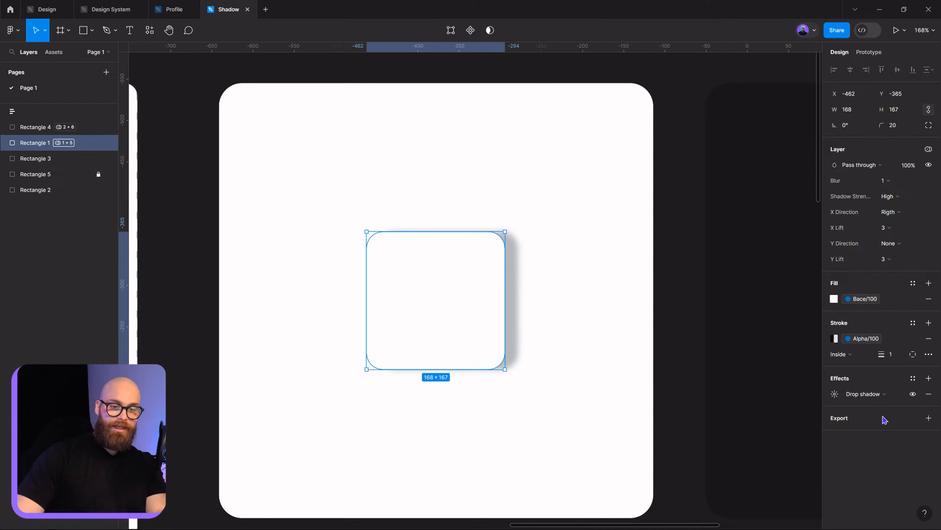
{"action": "left_click", "coordinate": [834, 395]}
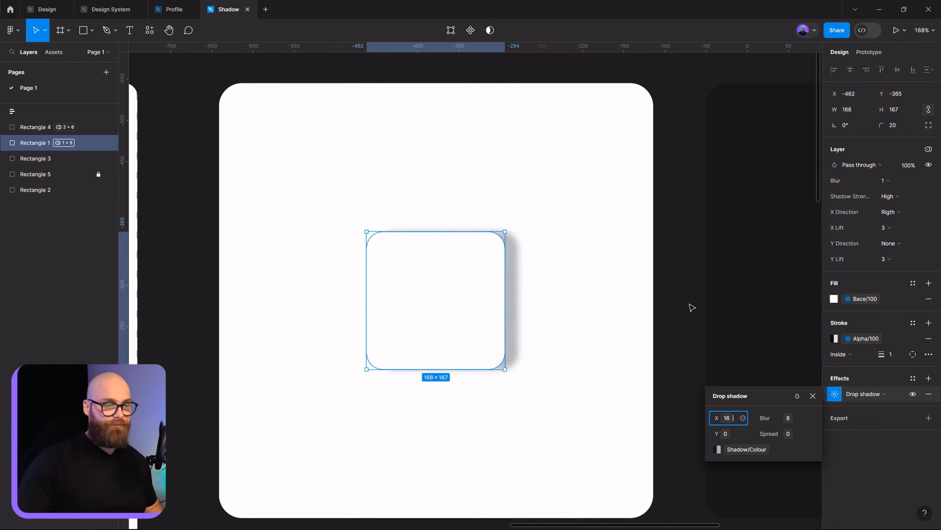
{"action": "left_click", "coordinate": [682, 220]}
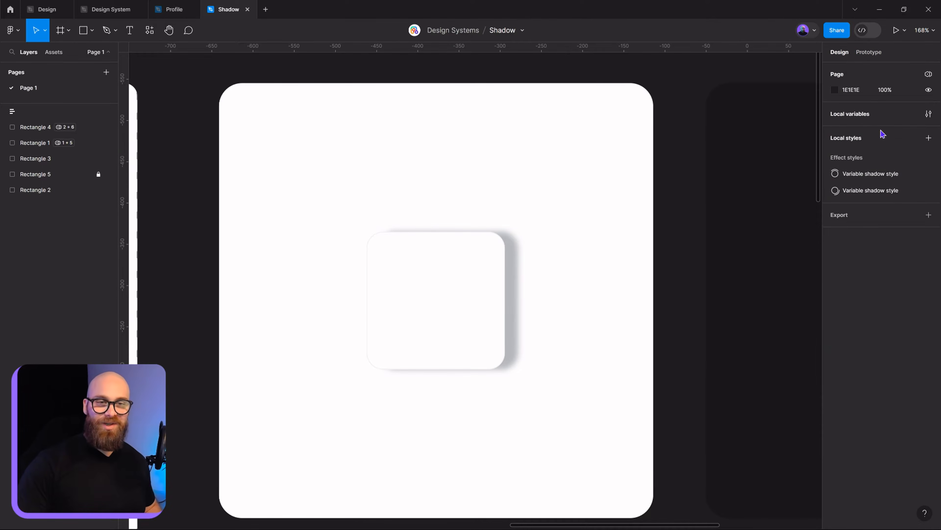
- Show the file's local variables in an enlarged window over the card and examine the Alpha collection
{"action": "left_click", "coordinate": [928, 114]}
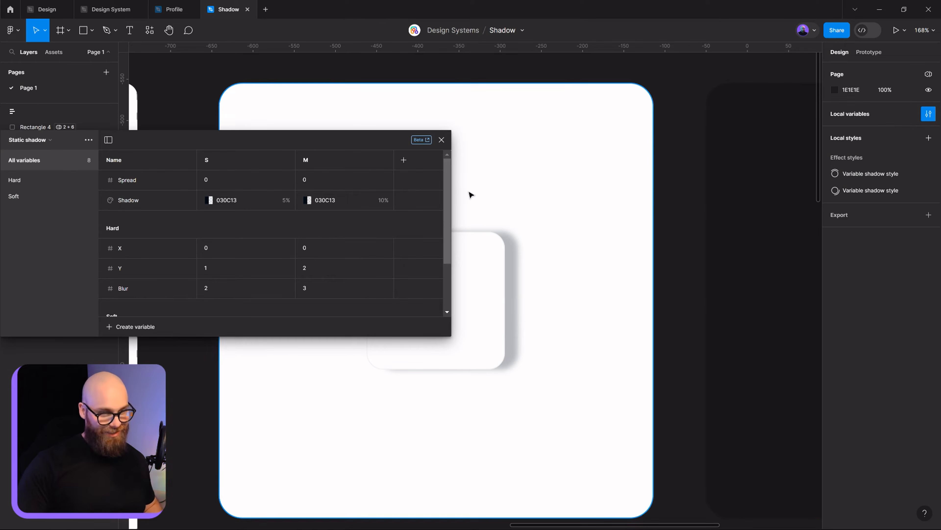
{"action": "mouse_move", "coordinate": [454, 187]}
{"action": "left_mouse_down"}
{"action": "mouse_move", "coordinate": [694, 202]}
{"action": "mouse_move", "coordinate": [471, 217]}
{"action": "mouse_move", "coordinate": [441, 192]}
{"action": "left_mouse_up"}
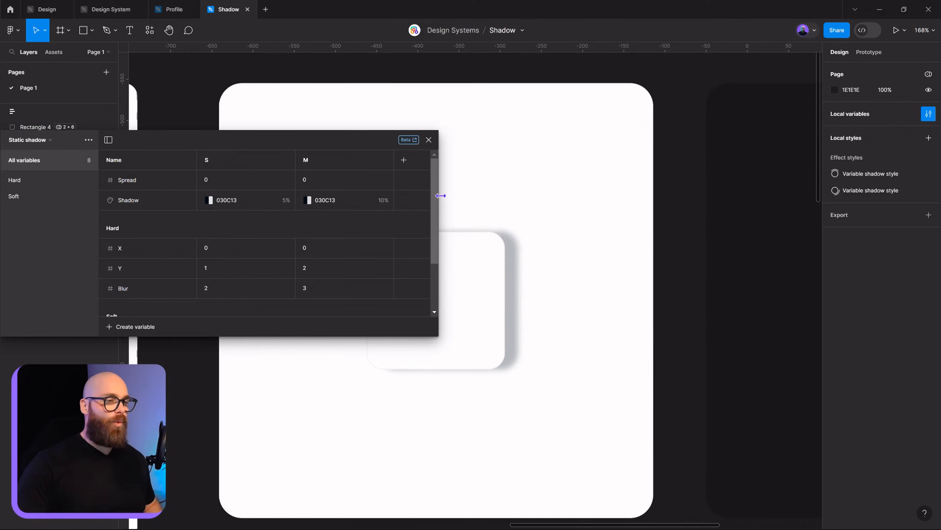
{"action": "left_click_drag", "start_coordinate": [295, 149], "coordinate": [525, 136]}
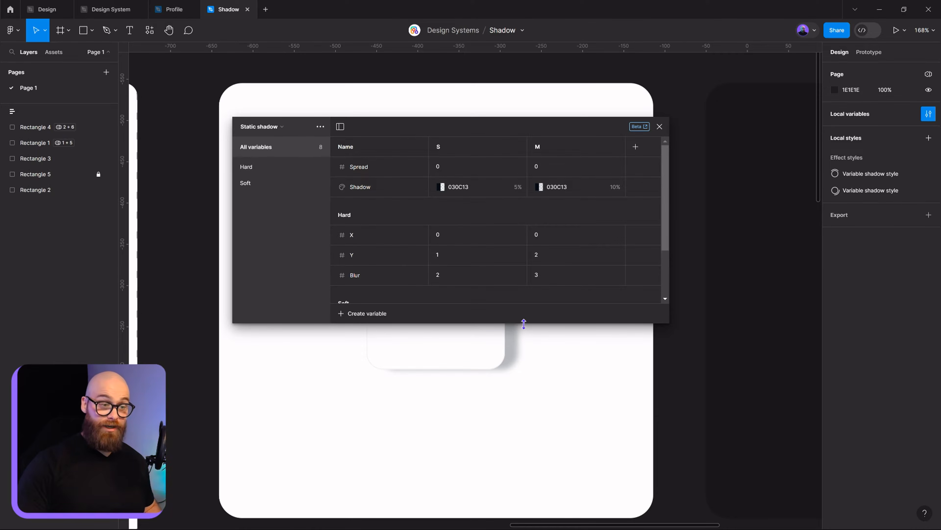
{"action": "left_click_drag", "start_coordinate": [524, 324], "coordinate": [560, 465]}
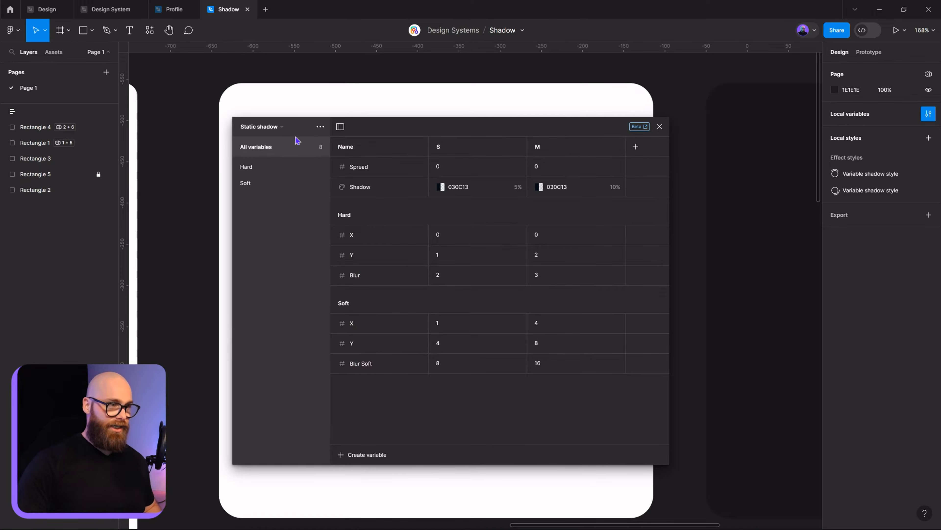
{"action": "left_click", "coordinate": [280, 128]}
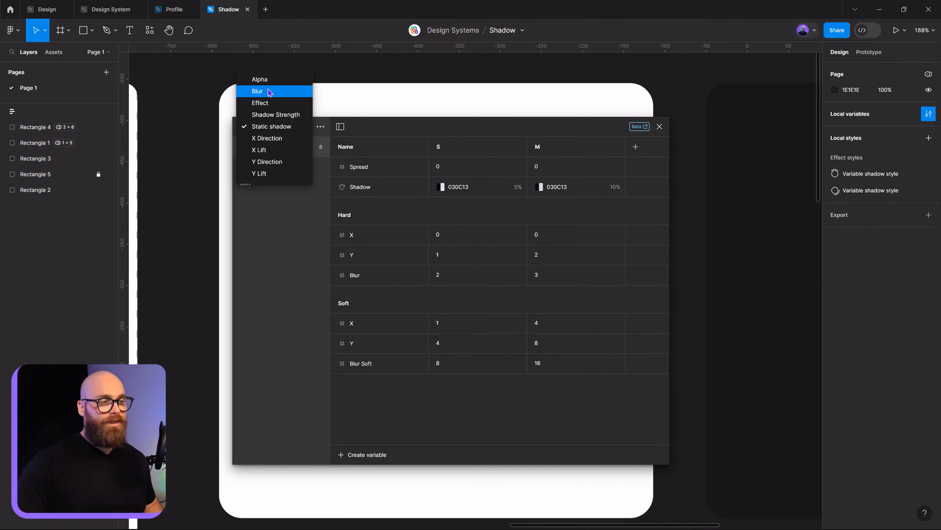
{"action": "left_click", "coordinate": [262, 79]}
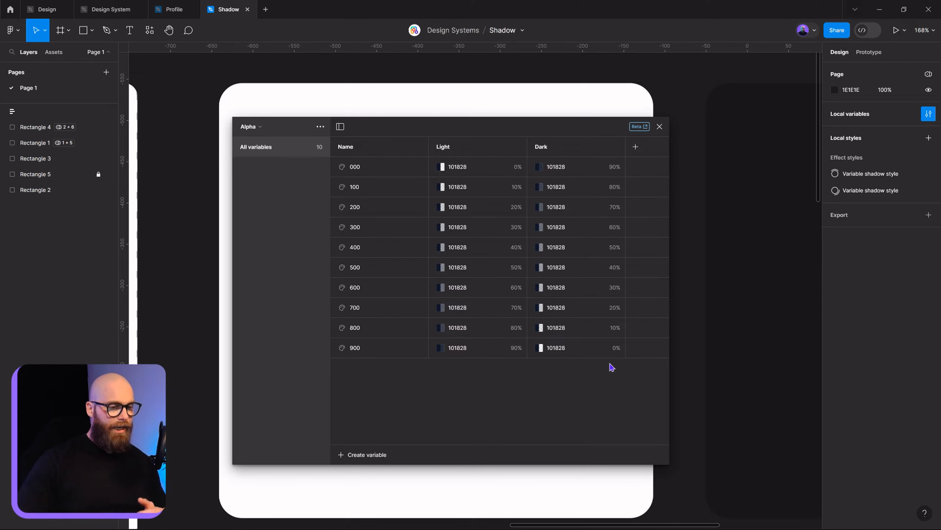
- Examine the Blur variable collection with the window widened to fit all of its modes
{"action": "left_click", "coordinate": [256, 127]}
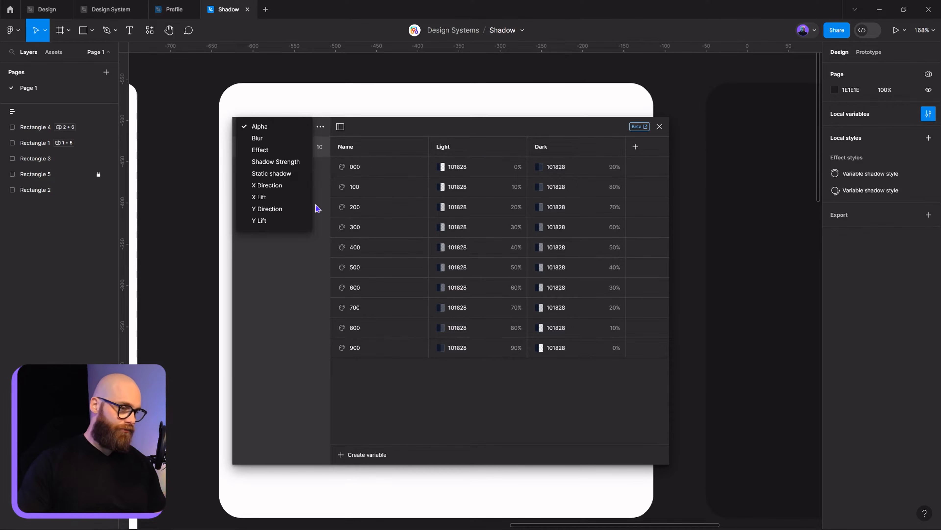
{"action": "left_click", "coordinate": [263, 139]}
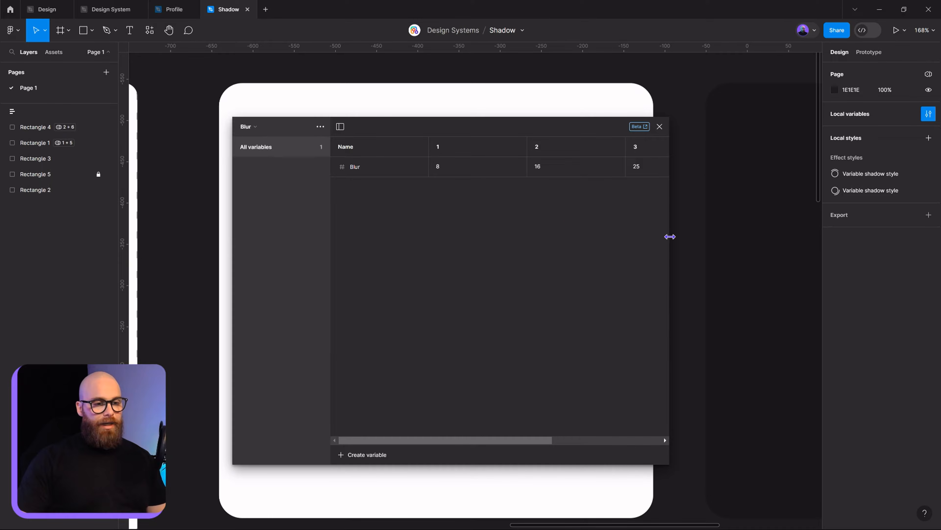
{"action": "left_click_drag", "start_coordinate": [669, 236], "coordinate": [849, 248]}
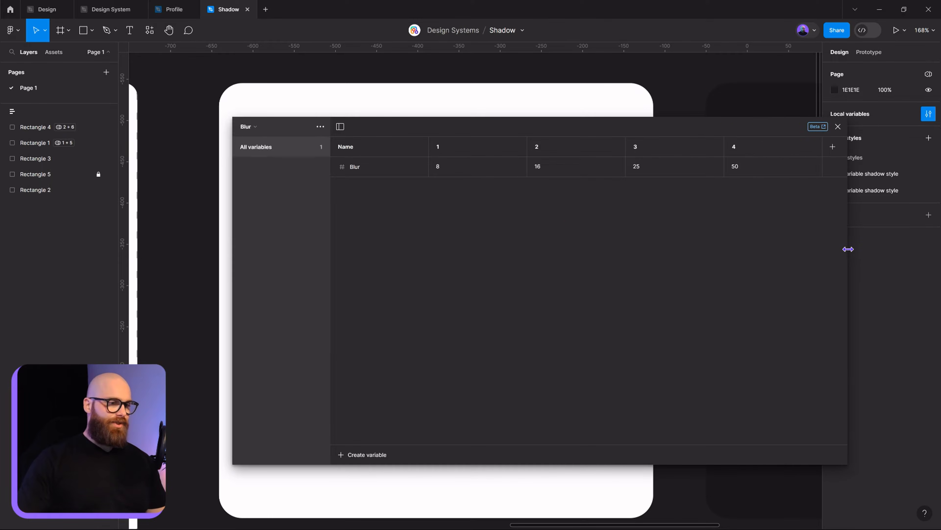
{"action": "left_click_drag", "start_coordinate": [703, 126], "coordinate": [639, 157]}
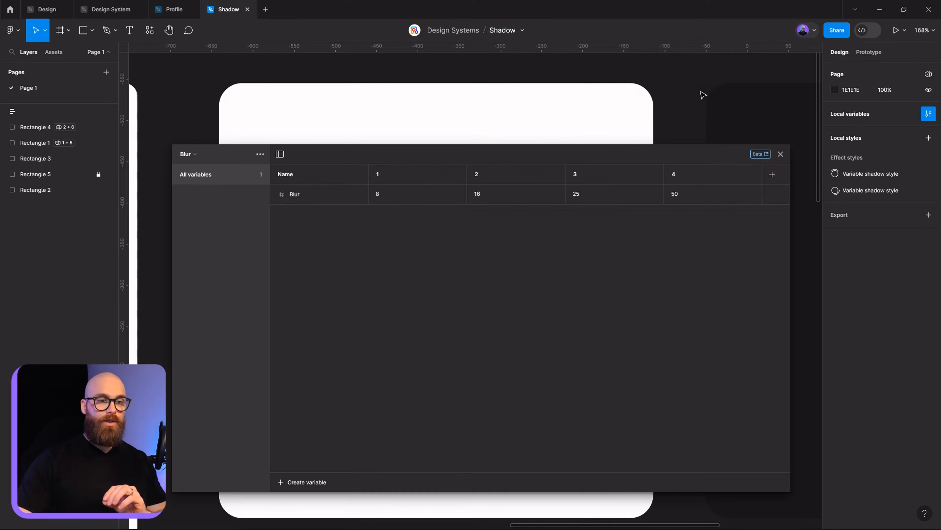
- Uncover the square on the white card, compare Blur modes 4 and 3 on its shadow, and set the Blur to 2
{"action": "left_click", "coordinate": [708, 93]}
{"action": "left_click_drag", "start_coordinate": [404, 159], "coordinate": [387, 419]}
{"action": "left_click", "coordinate": [441, 319]}
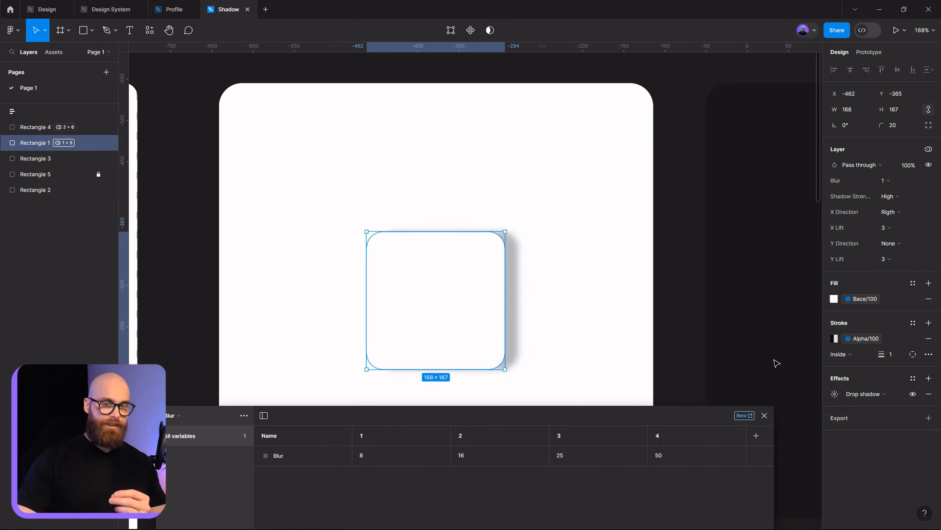
{"action": "left_click", "coordinate": [750, 300]}
{"action": "left_click", "coordinate": [462, 279]}
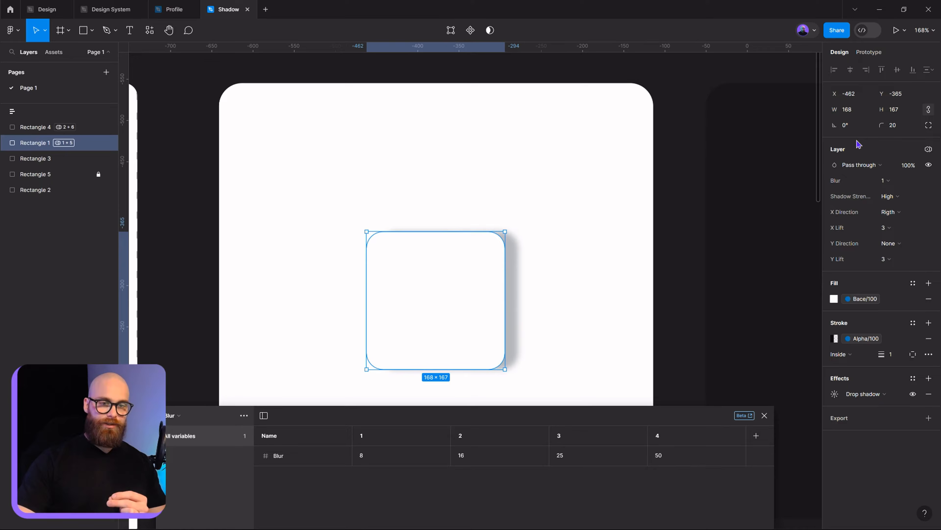
{"action": "left_click", "coordinate": [890, 181]}
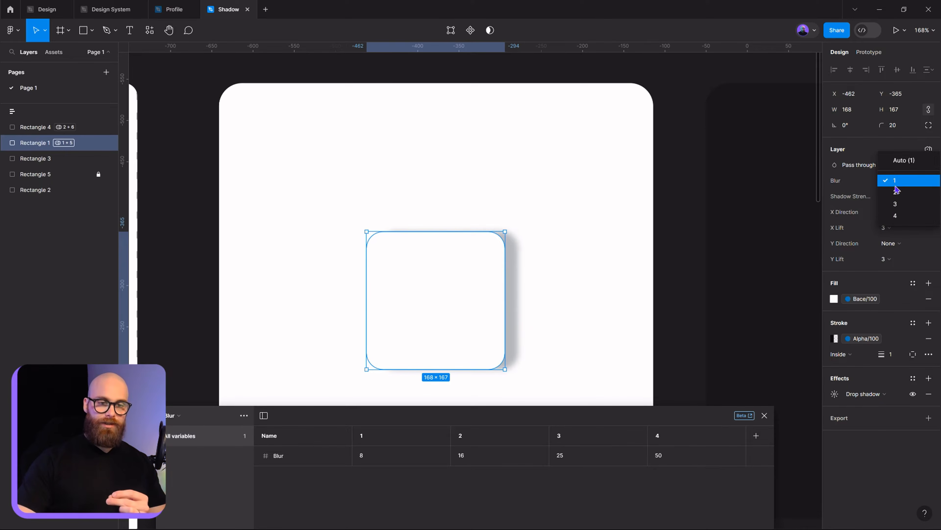
{"action": "left_click", "coordinate": [895, 218]}
{"action": "left_click", "coordinate": [907, 185]}
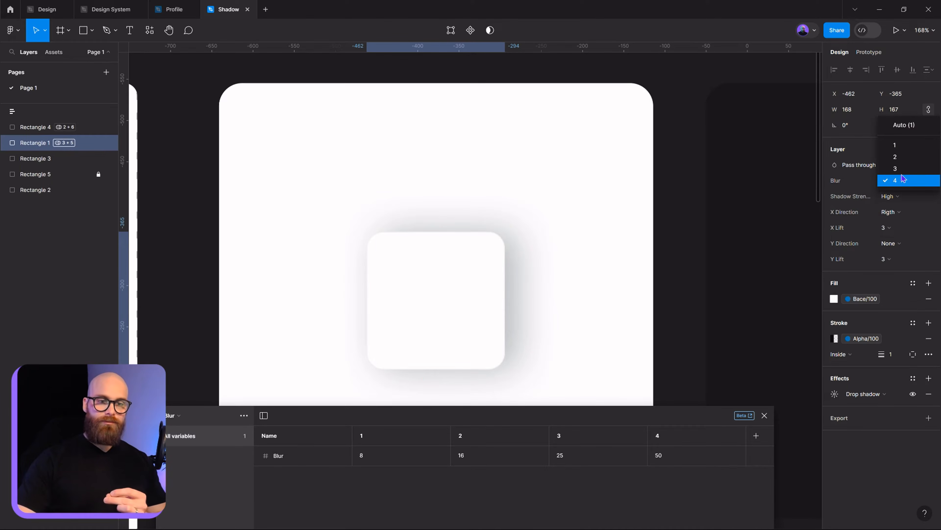
{"action": "left_click", "coordinate": [903, 175]}
{"action": "left_click", "coordinate": [895, 177]}
{"action": "left_click", "coordinate": [896, 173]}
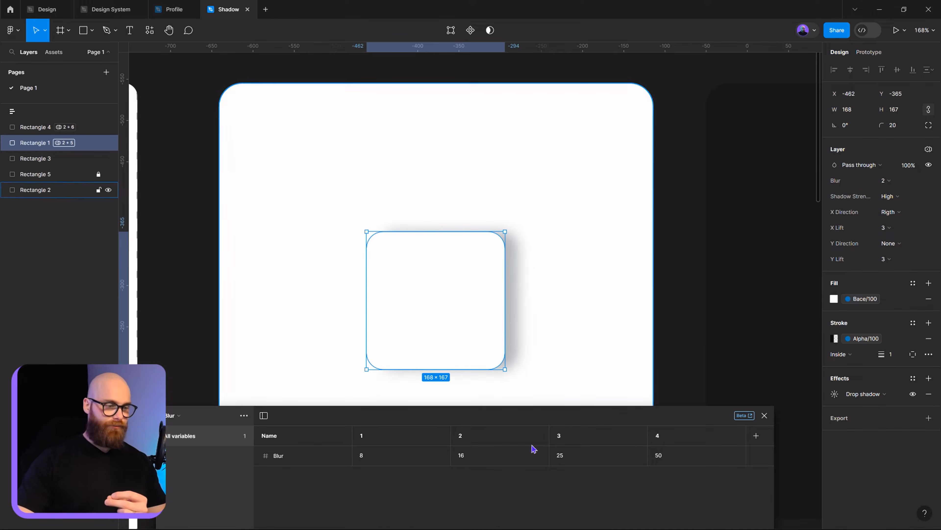
- Review the Effect collection's shadow variables and the modes of the Shadow Strength collection
{"action": "left_click_drag", "start_coordinate": [433, 418], "coordinate": [470, 208]}
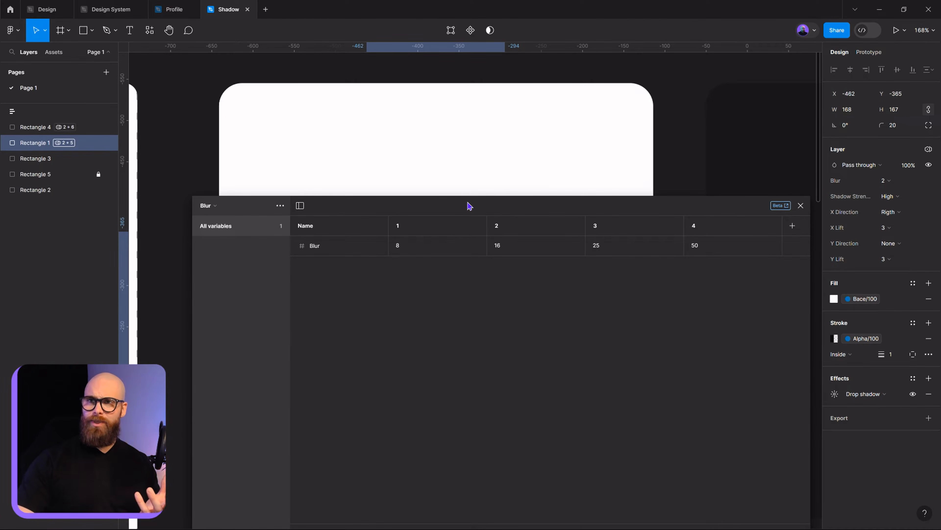
{"action": "left_click", "coordinate": [216, 207]}
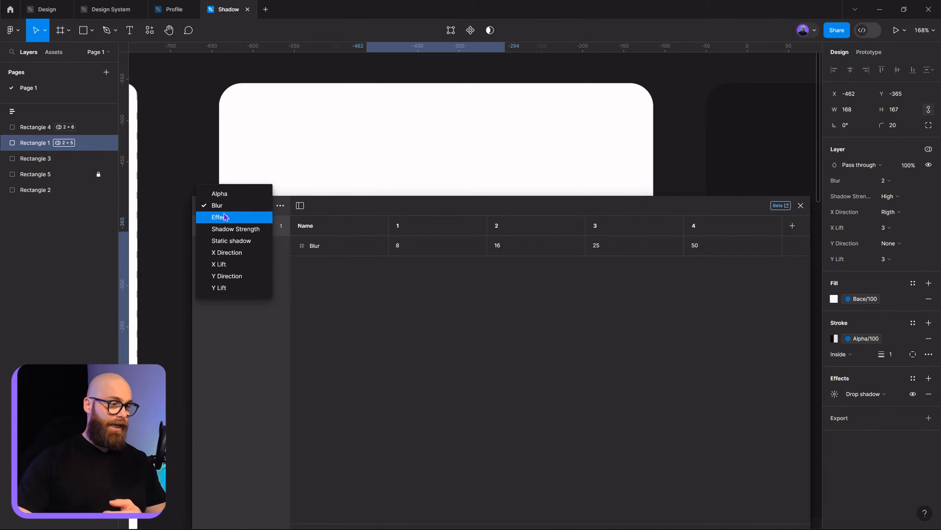
{"action": "left_click", "coordinate": [231, 220]}
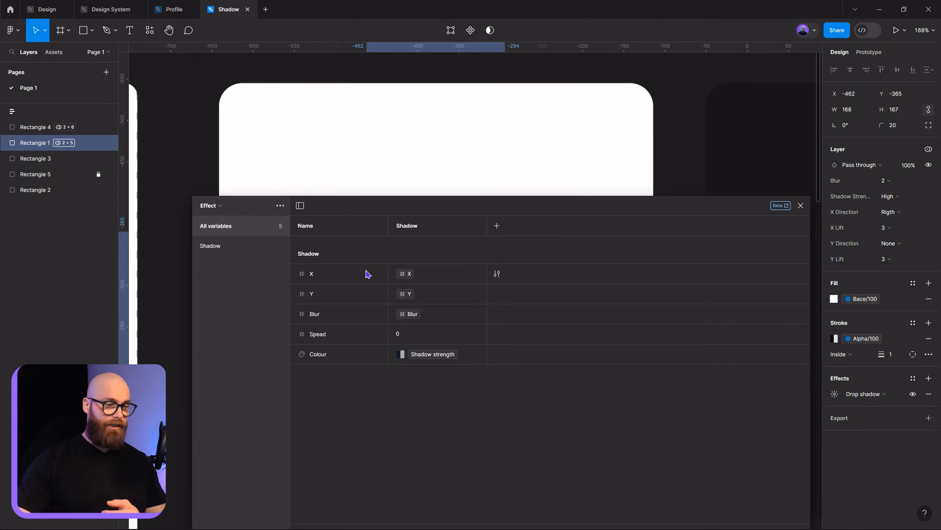
{"action": "left_click", "coordinate": [225, 208]}
{"action": "left_click", "coordinate": [233, 219]}
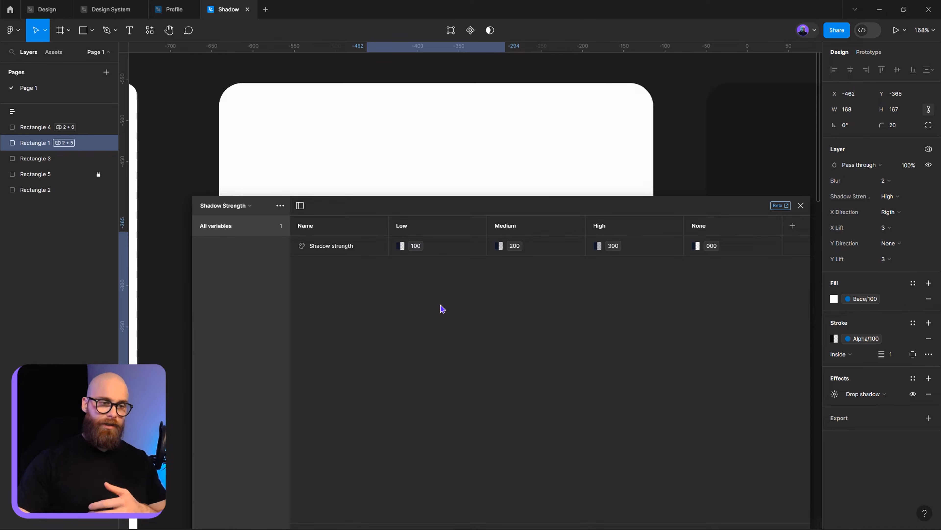
- Move the square higher on the card, try Shadow Strength None, and set the Shadow Strength to Low
{"action": "mouse_move", "coordinate": [361, 193]}
{"action": "left_mouse_down"}
{"action": "mouse_move", "coordinate": [370, 263]}
{"action": "mouse_move", "coordinate": [361, 173]}
{"action": "mouse_move", "coordinate": [349, 180]}
{"action": "left_mouse_up"}
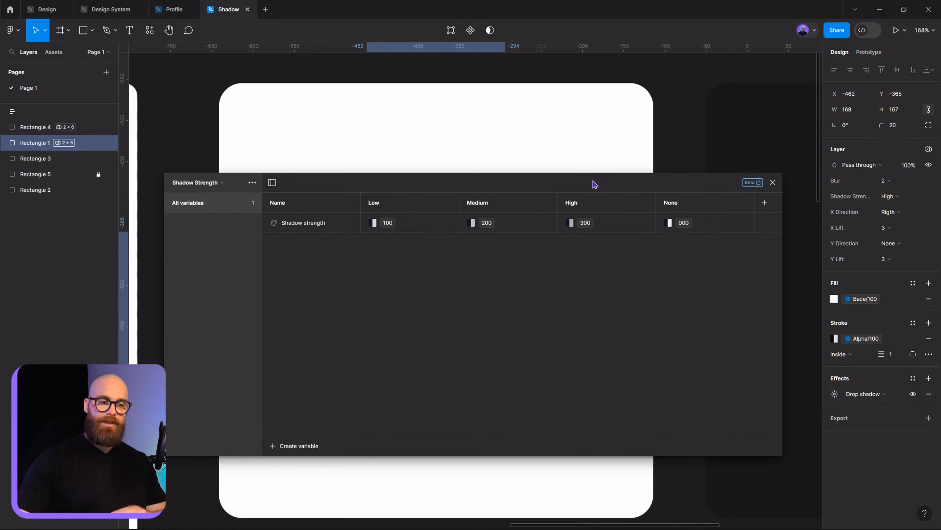
{"action": "left_click_drag", "start_coordinate": [593, 183], "coordinate": [590, 362]}
{"action": "left_click_drag", "start_coordinate": [433, 295], "coordinate": [420, 204]}
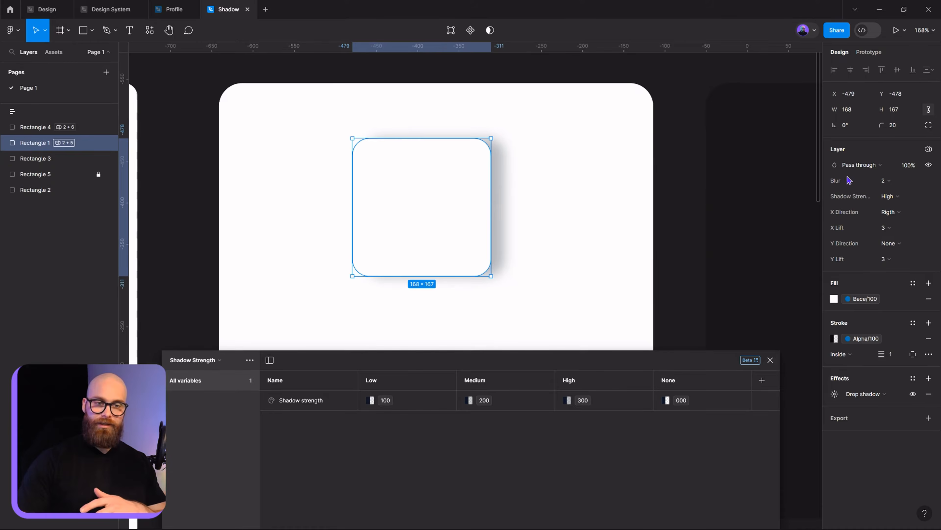
{"action": "left_click", "coordinate": [889, 199]}
{"action": "left_click", "coordinate": [900, 208]}
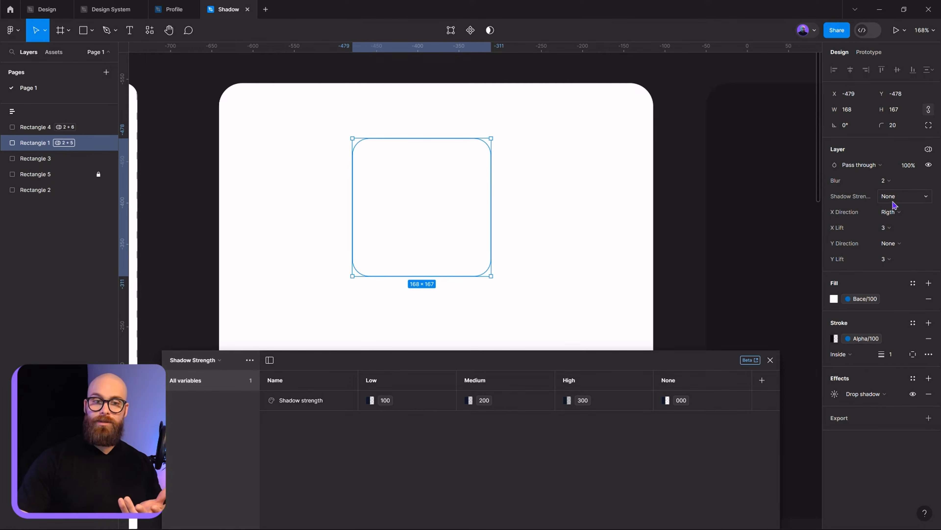
{"action": "left_click", "coordinate": [893, 200]}
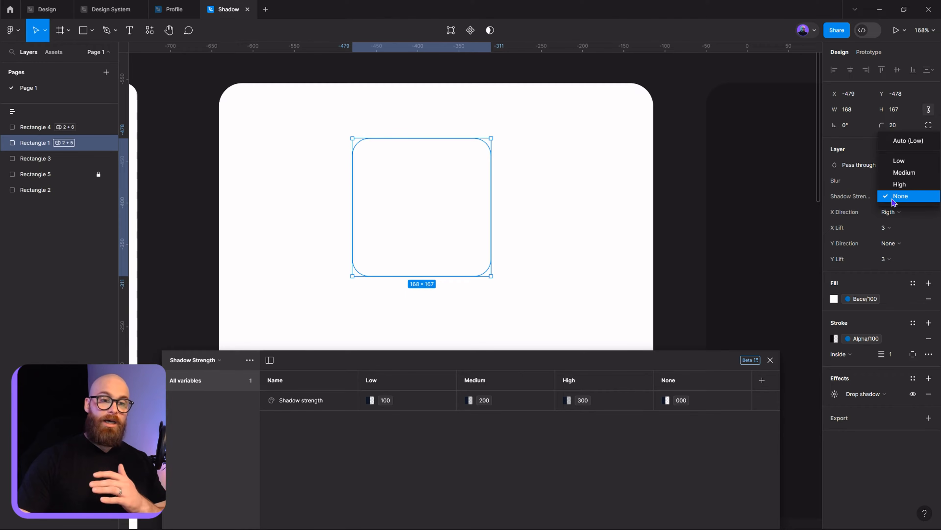
{"action": "left_click", "coordinate": [891, 162]}
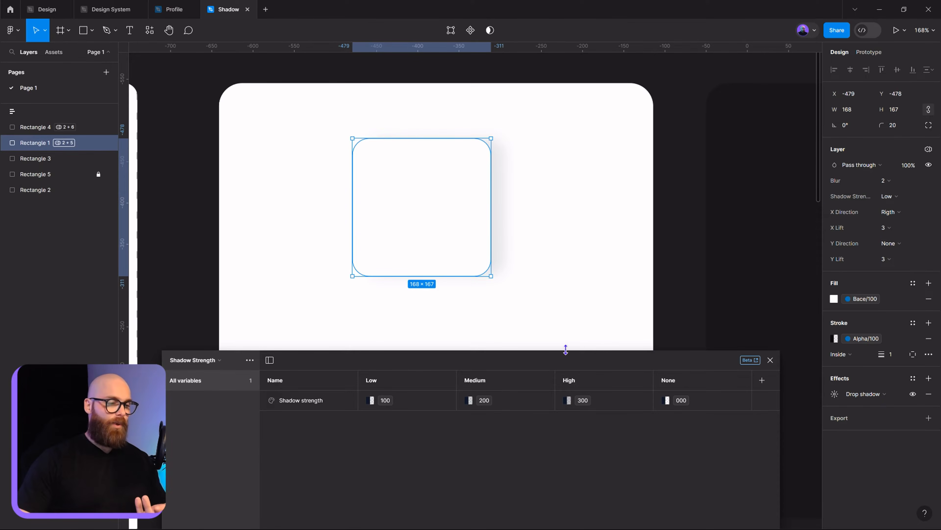
- Show the modes of the X Direction variable collection
{"action": "left_click_drag", "start_coordinate": [571, 351], "coordinate": [572, 258]}
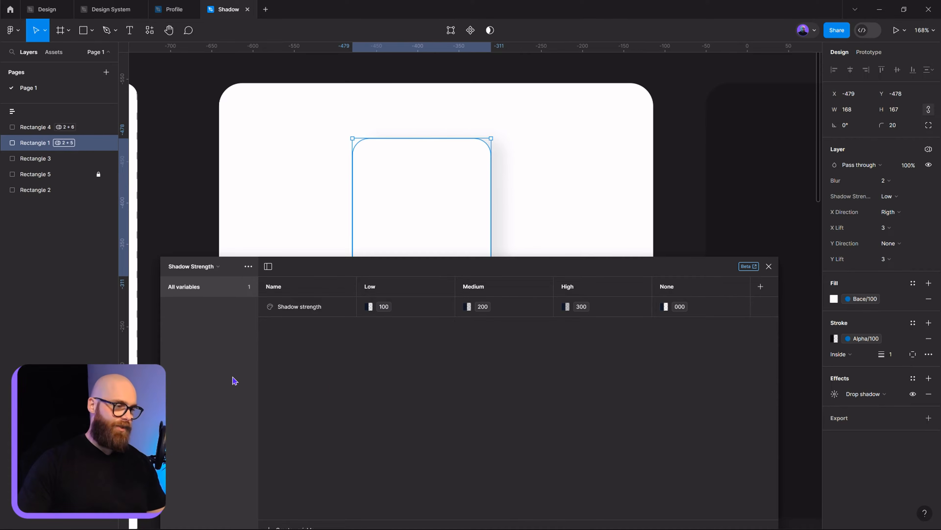
{"action": "left_click", "coordinate": [189, 268]}
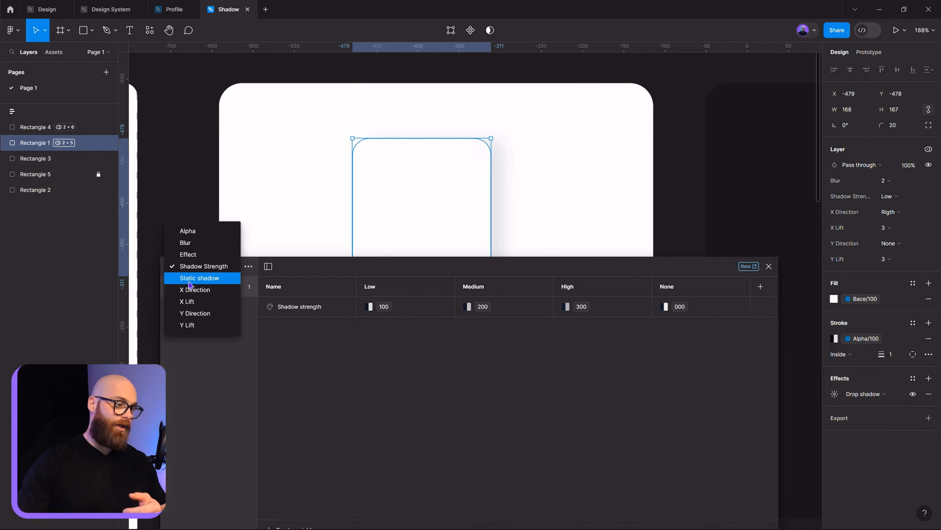
{"action": "left_click", "coordinate": [194, 293]}
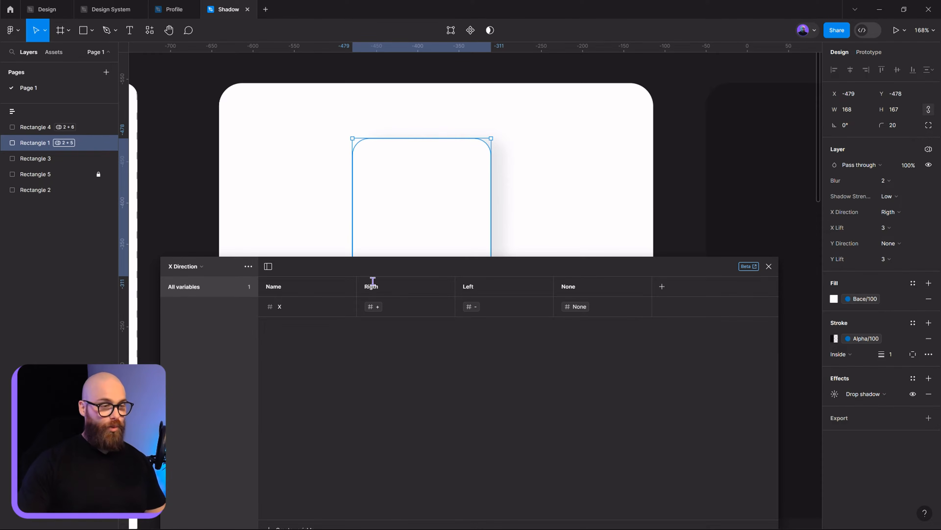
- Move the shadowed square to about X -370, Y -368 and draw a square about 159 by 159 in the card's upper-left area
{"action": "left_click_drag", "start_coordinate": [386, 273], "coordinate": [508, 415]}
{"action": "left_click_drag", "start_coordinate": [395, 238], "coordinate": [485, 328]}
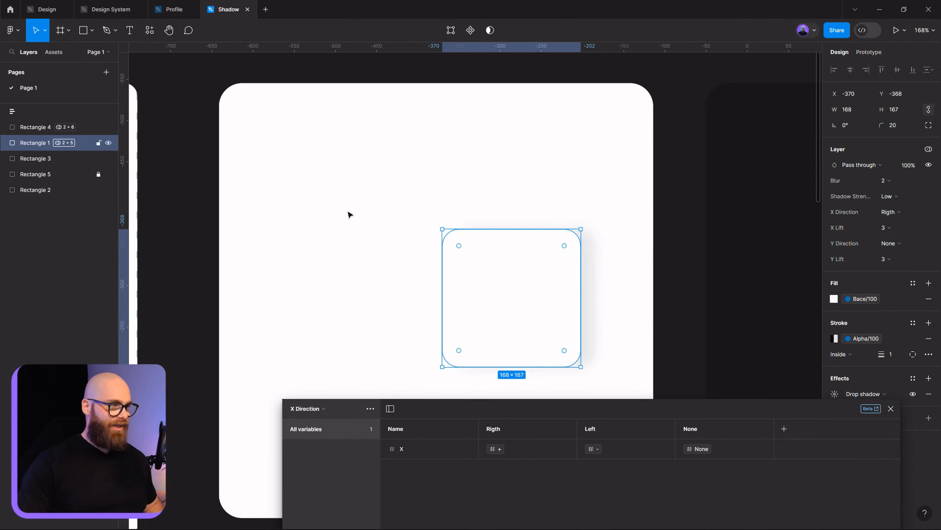
{"action": "left_click", "coordinate": [83, 31]}
{"action": "left_click_drag", "start_coordinate": [270, 111], "coordinate": [401, 242]}
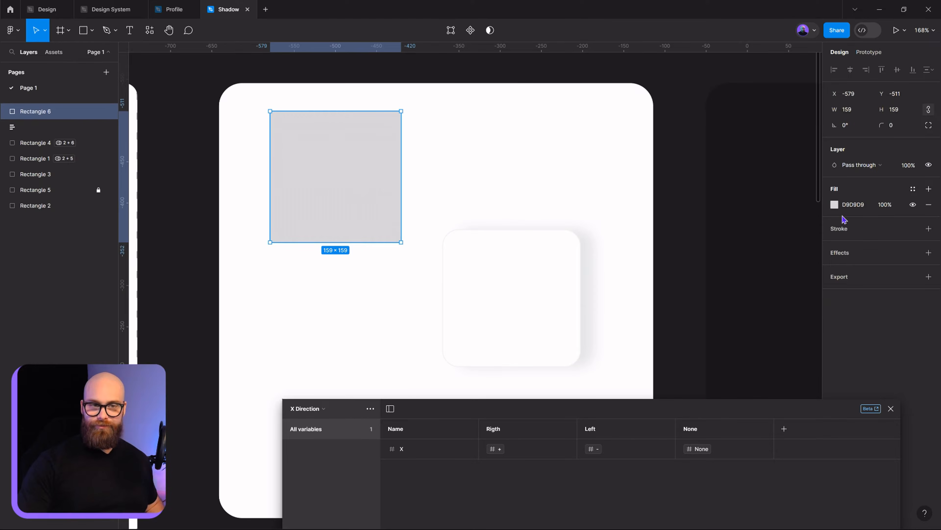
- Give the new square a 1 px inside stroke in 000000 at 82% opacity and remove its fill
{"action": "left_click", "coordinate": [928, 229]}
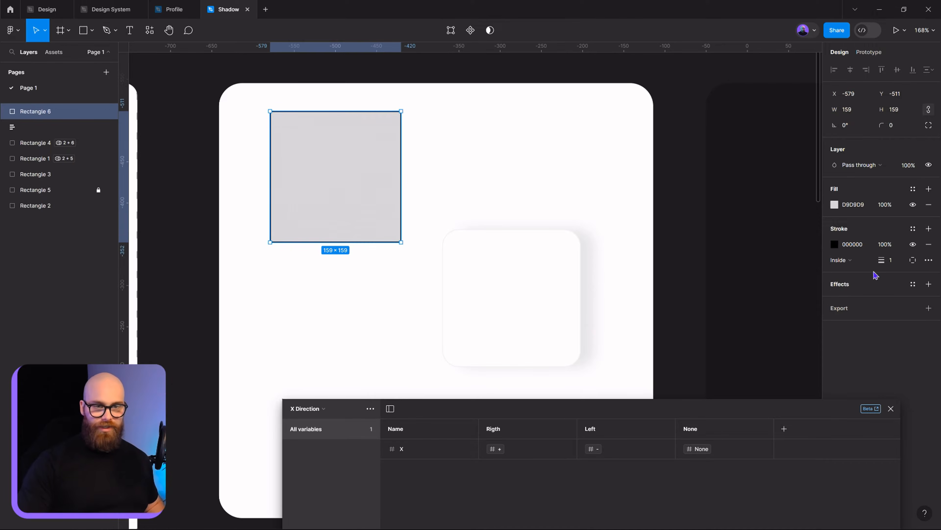
{"action": "left_click_drag", "start_coordinate": [898, 244], "coordinate": [885, 244]}
{"action": "left_click", "coordinate": [929, 204]}
{"action": "left_click_drag", "start_coordinate": [298, 124], "coordinate": [373, 182]}
{"action": "scroll", "coordinate": [372, 183], "scroll_direction": "up", "scroll_amount": 3}
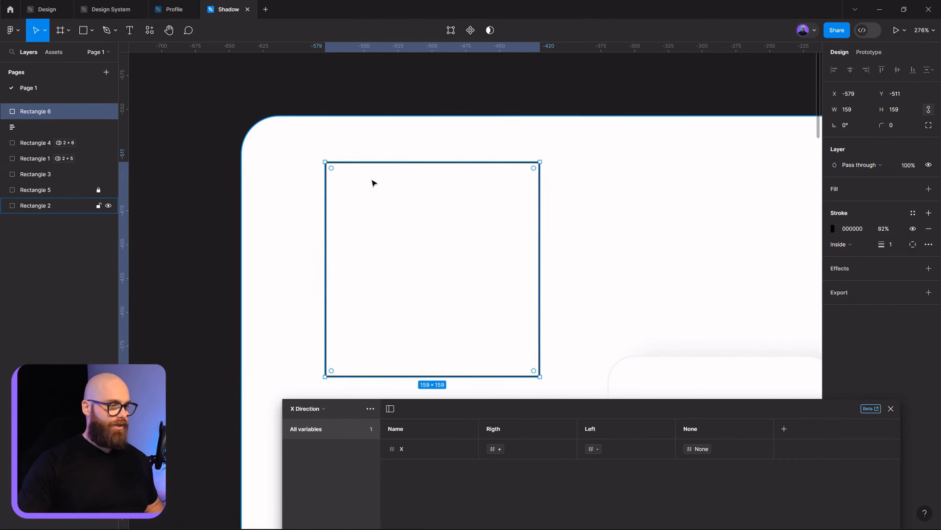
- Draw a circle about 13 by 13 inside the outlined square's upper-left corner, at about X -574, Y -508
{"action": "left_click", "coordinate": [289, 130]}
{"action": "left_click", "coordinate": [83, 31]}
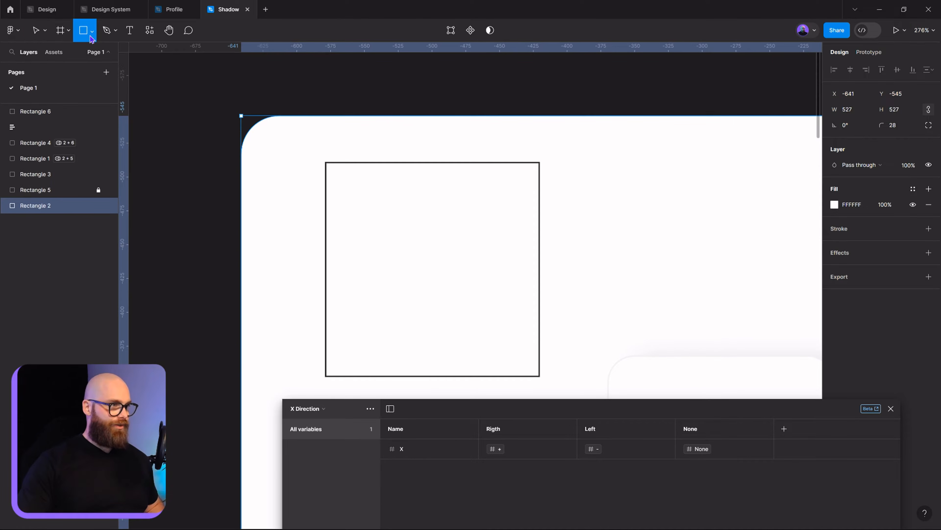
{"action": "left_click", "coordinate": [92, 31]}
{"action": "left_click", "coordinate": [63, 90]}
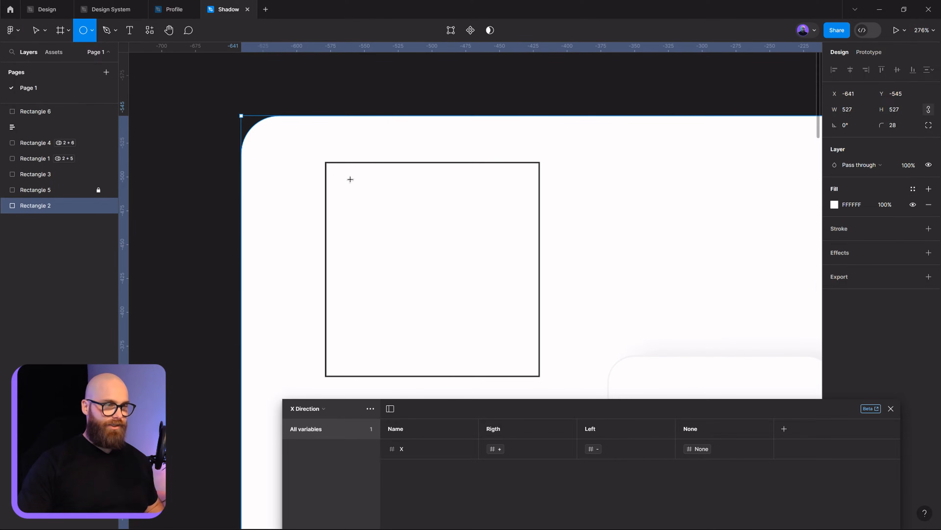
{"action": "mouse_move", "coordinate": [350, 179]}
{"action": "left_mouse_down"}
{"action": "mouse_move", "coordinate": [374, 199]}
{"action": "mouse_move", "coordinate": [336, 174]}
{"action": "left_mouse_up"}
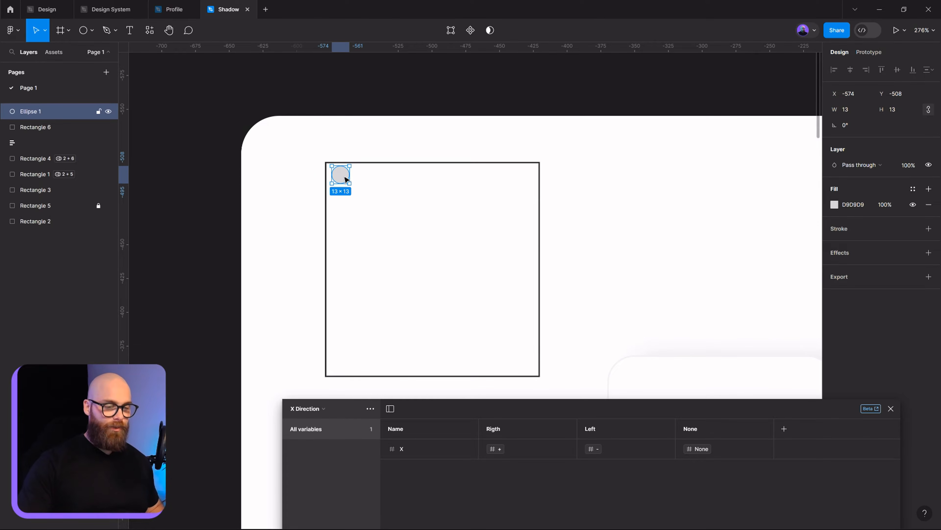
- Show the modes of the X Lift variable collection and reposition the variables window
{"action": "left_click", "coordinate": [313, 409]}
{"action": "left_click", "coordinate": [314, 420]}
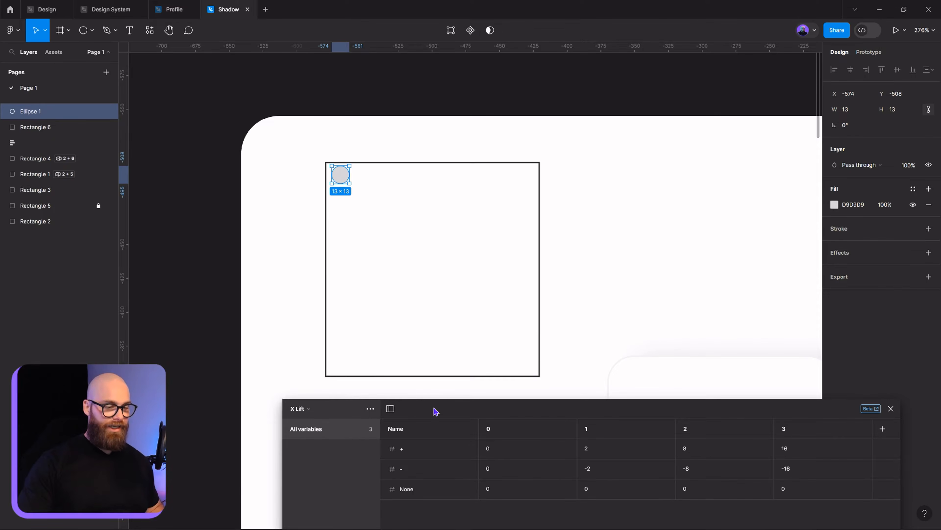
{"action": "left_click_drag", "start_coordinate": [436, 410], "coordinate": [380, 403]}
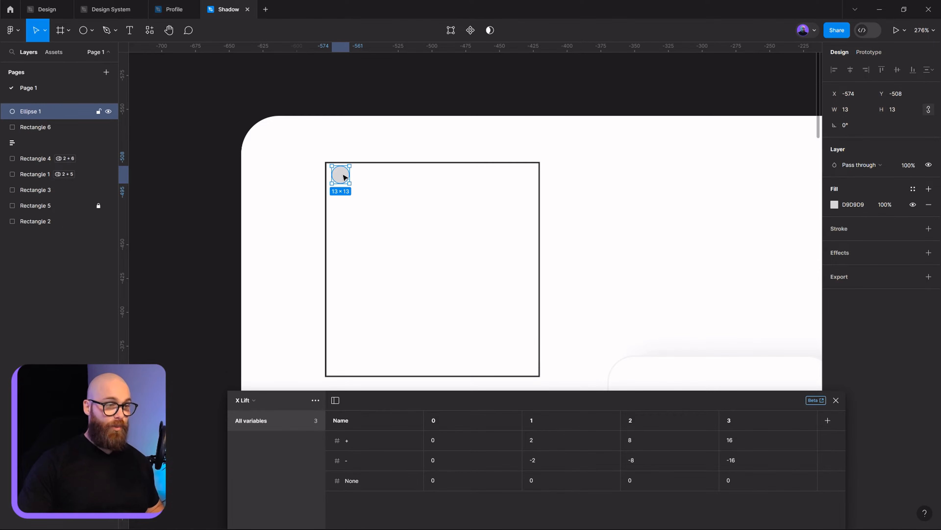
- Move the circle down, right and outside the outlined square's left edge, then back inside to about X -551, Y -493
{"action": "left_click_drag", "start_coordinate": [345, 177], "coordinate": [343, 200]}
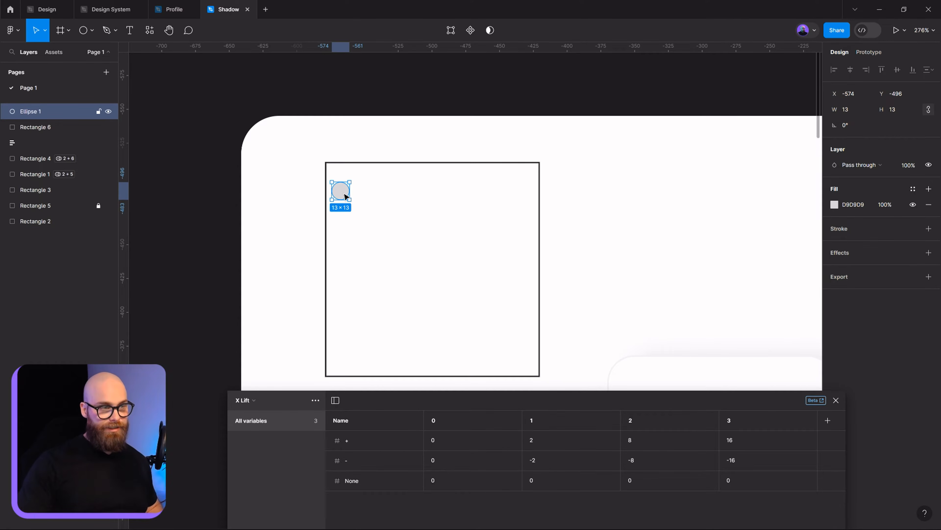
{"action": "mouse_move", "coordinate": [344, 197]}
{"action": "left_mouse_down"}
{"action": "mouse_move", "coordinate": [439, 200]}
{"action": "mouse_move", "coordinate": [345, 196]}
{"action": "left_mouse_up"}
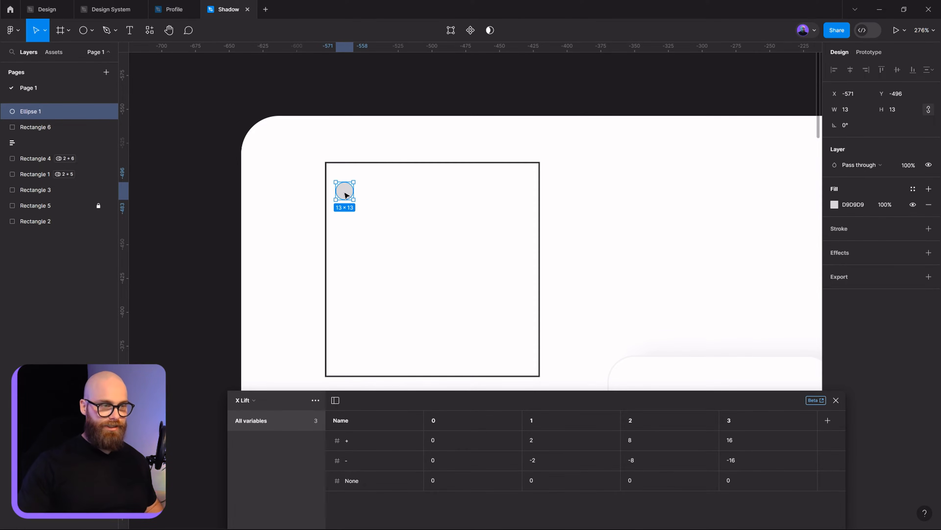
{"action": "left_click_drag", "start_coordinate": [346, 195], "coordinate": [319, 188]}
{"action": "scroll", "coordinate": [327, 166], "scroll_direction": "up", "scroll_amount": 5}
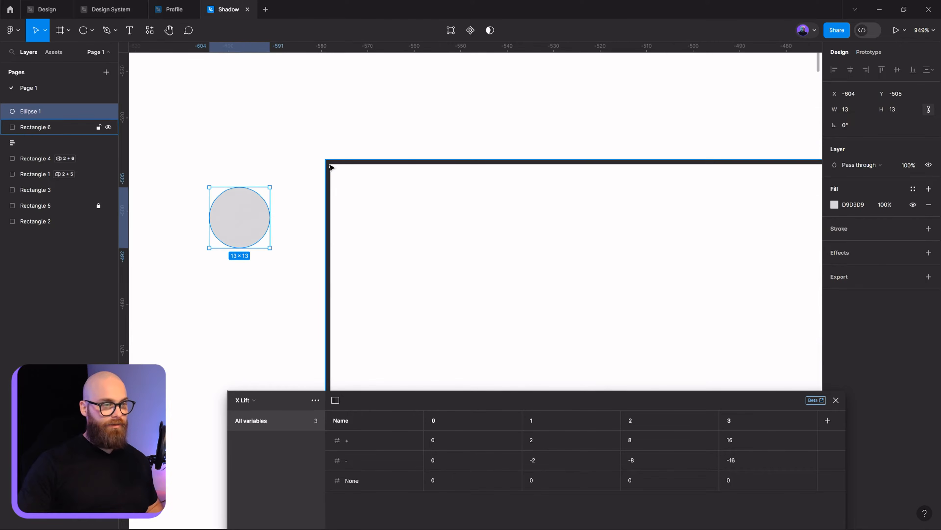
{"action": "scroll", "coordinate": [327, 162], "scroll_direction": "down", "scroll_amount": 5}
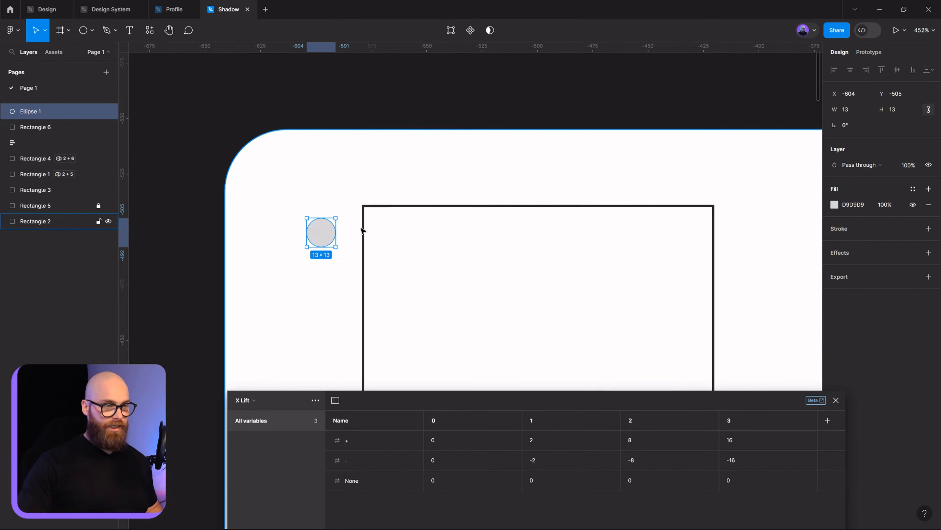
{"action": "left_click_drag", "start_coordinate": [324, 239], "coordinate": [441, 264]}
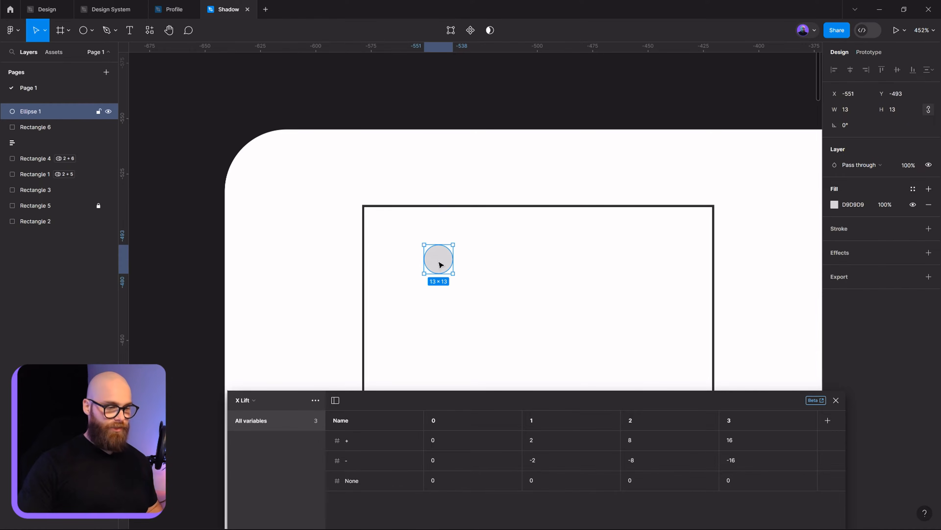
- Select the + variable in X Lift and move the circle through the square's upper-left corner, out to about X -632, Y -517
{"action": "left_click_drag", "start_coordinate": [434, 400], "coordinate": [395, 323]}
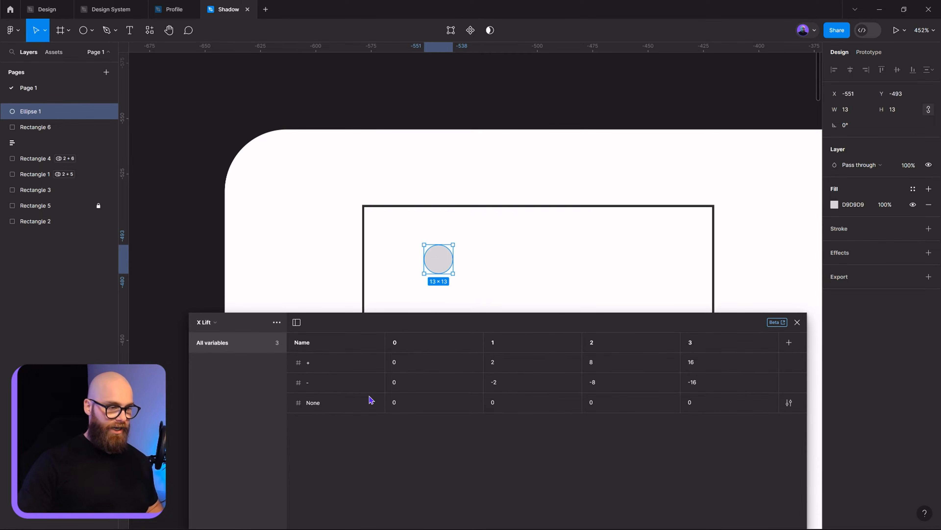
{"action": "left_click", "coordinate": [308, 368]}
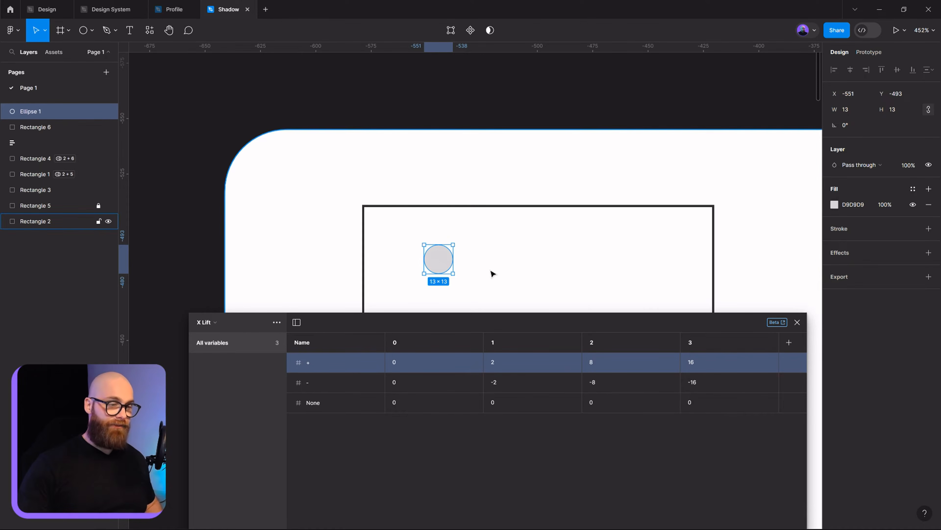
{"action": "left_click_drag", "start_coordinate": [437, 259], "coordinate": [364, 209]}
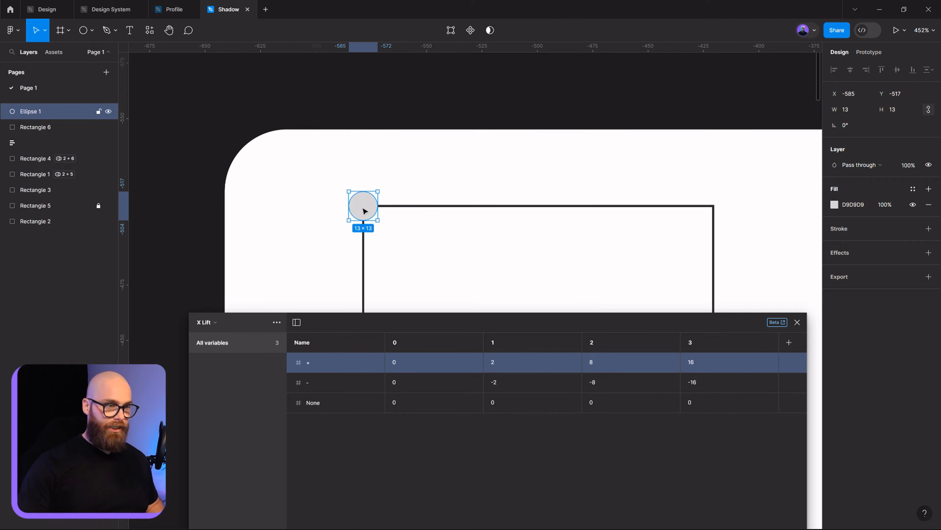
{"action": "left_click_drag", "start_coordinate": [364, 211], "coordinate": [376, 209]}
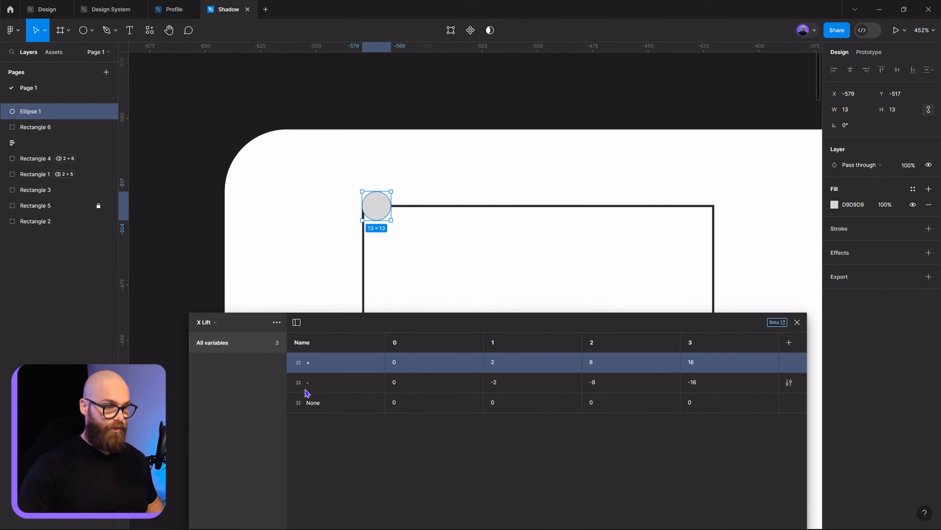
{"action": "left_click_drag", "start_coordinate": [383, 214], "coordinate": [354, 215]}
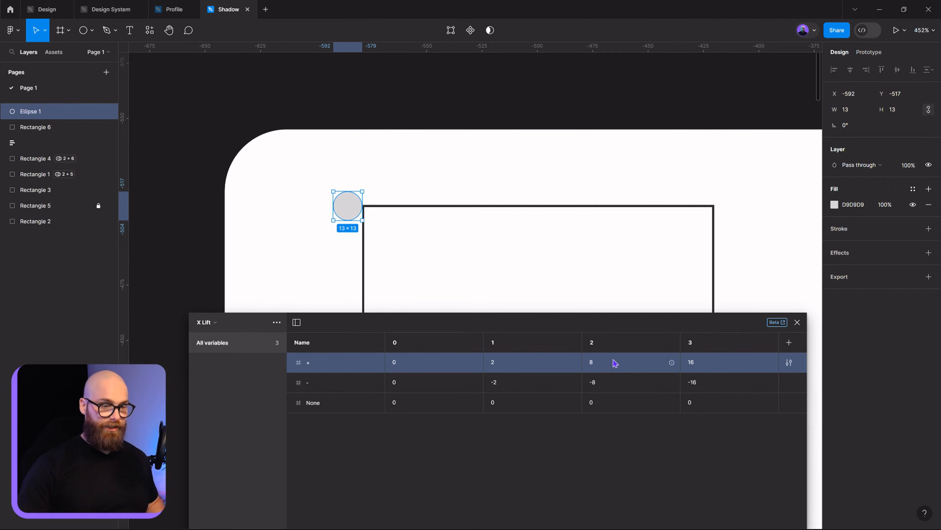
{"action": "left_click_drag", "start_coordinate": [349, 214], "coordinate": [266, 216]}
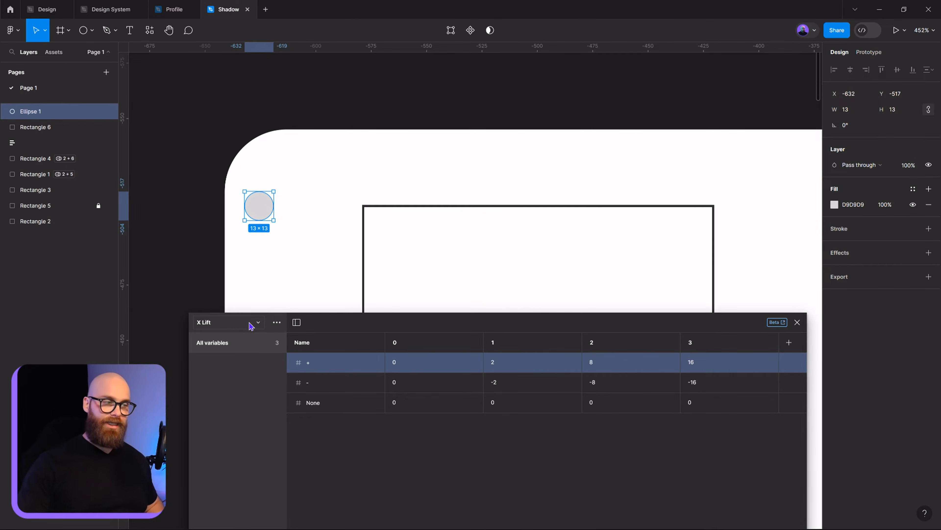
- Select the shadowed rounded square and set its X Direction mode to None
{"action": "left_click_drag", "start_coordinate": [436, 231], "coordinate": [279, 88]}
{"action": "scroll", "coordinate": [280, 88], "scroll_direction": "down", "scroll_amount": 5}
{"action": "left_click_drag", "start_coordinate": [380, 199], "coordinate": [383, 99]}
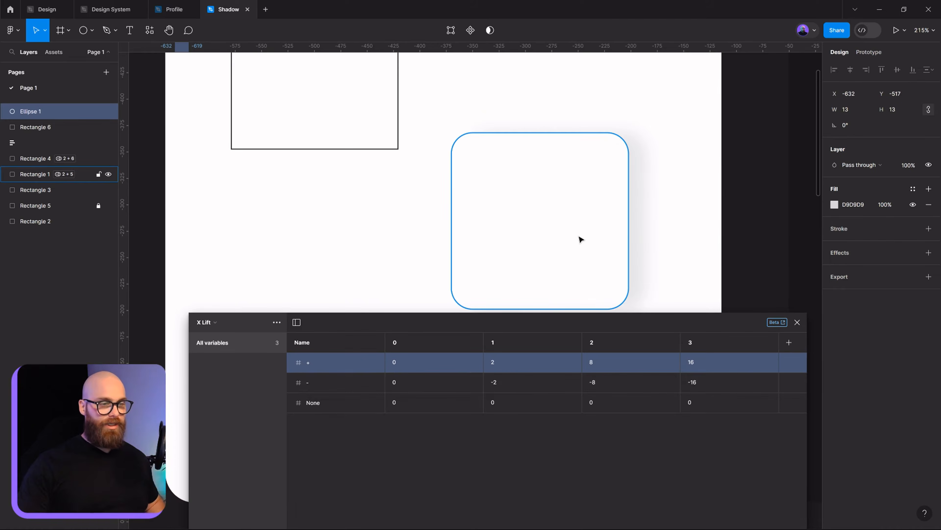
{"action": "left_click", "coordinate": [580, 238]}
{"action": "left_click_drag", "start_coordinate": [565, 216], "coordinate": [443, 232]}
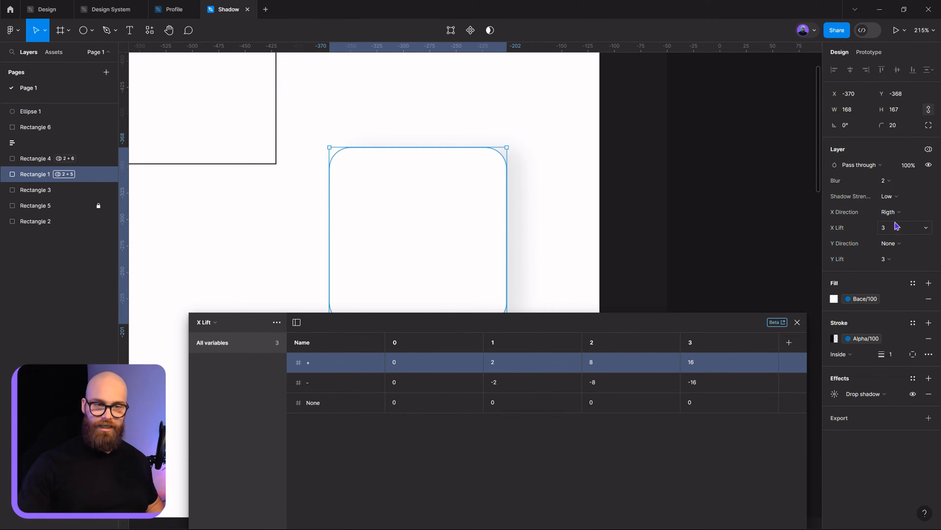
{"action": "left_click", "coordinate": [896, 230]}
{"action": "left_click", "coordinate": [851, 231]}
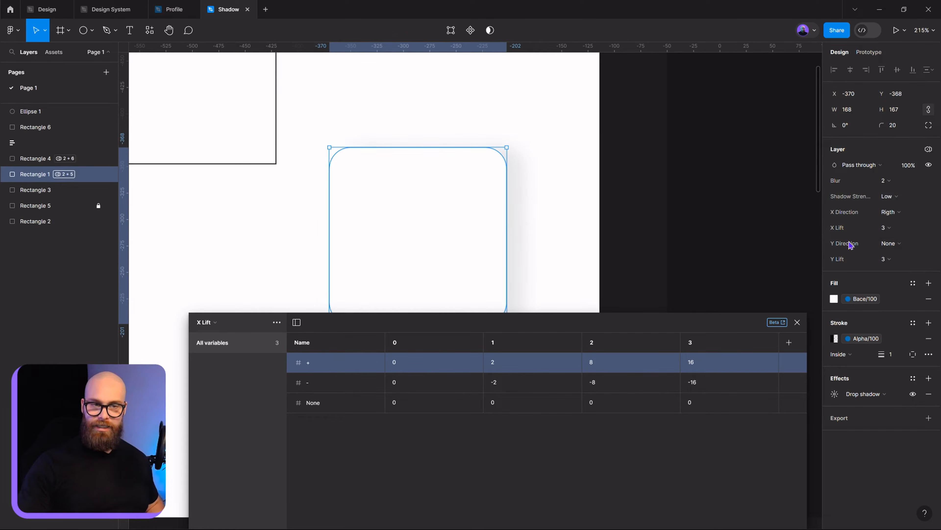
{"action": "left_click", "coordinate": [888, 213]}
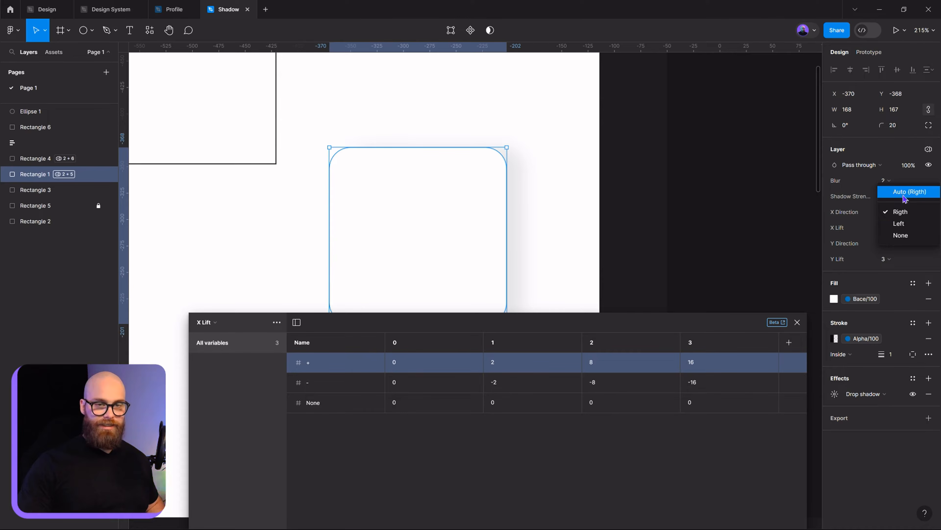
{"action": "left_click", "coordinate": [901, 236]}
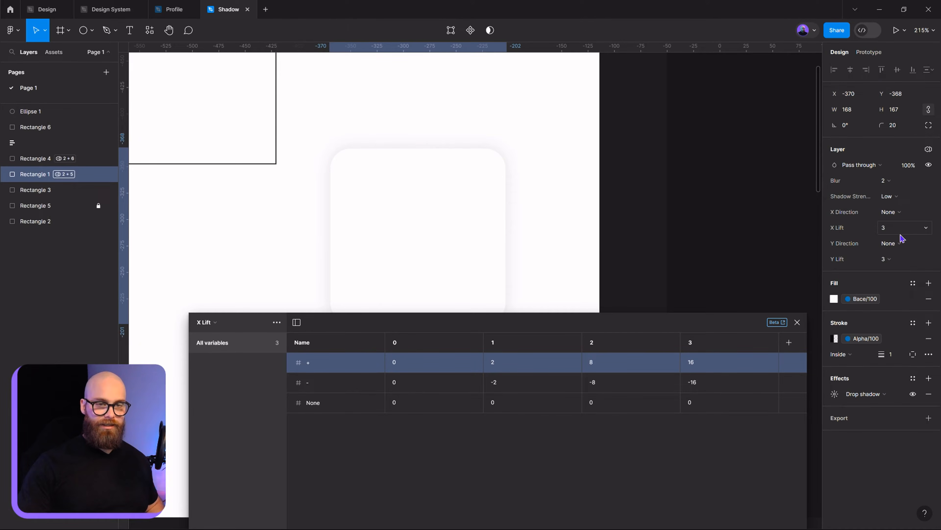
{"action": "left_click", "coordinate": [899, 217]}
{"action": "left_click", "coordinate": [899, 215]}
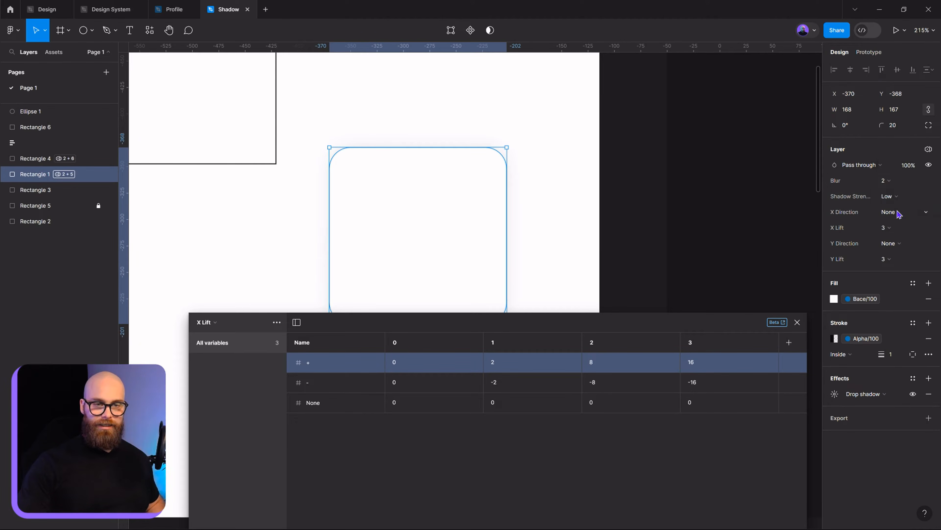
- Set both the Y Lift and X Lift modes of the shadowed square to 0
{"action": "left_click", "coordinate": [889, 245]}
{"action": "left_click", "coordinate": [889, 245]}
{"action": "left_click", "coordinate": [885, 259]}
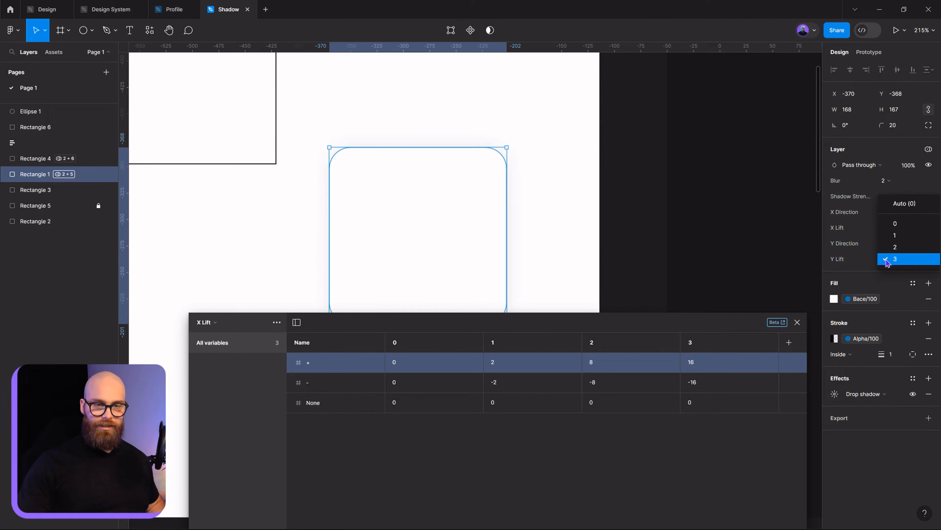
{"action": "left_click", "coordinate": [886, 260]}
{"action": "left_click", "coordinate": [886, 259]}
{"action": "left_click", "coordinate": [891, 223]}
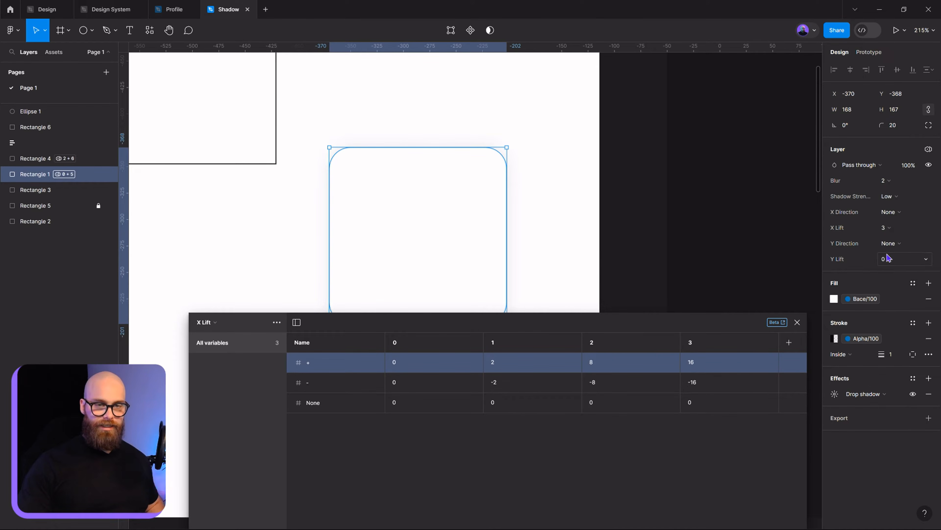
{"action": "left_click", "coordinate": [887, 227]}
{"action": "left_click", "coordinate": [889, 191]}
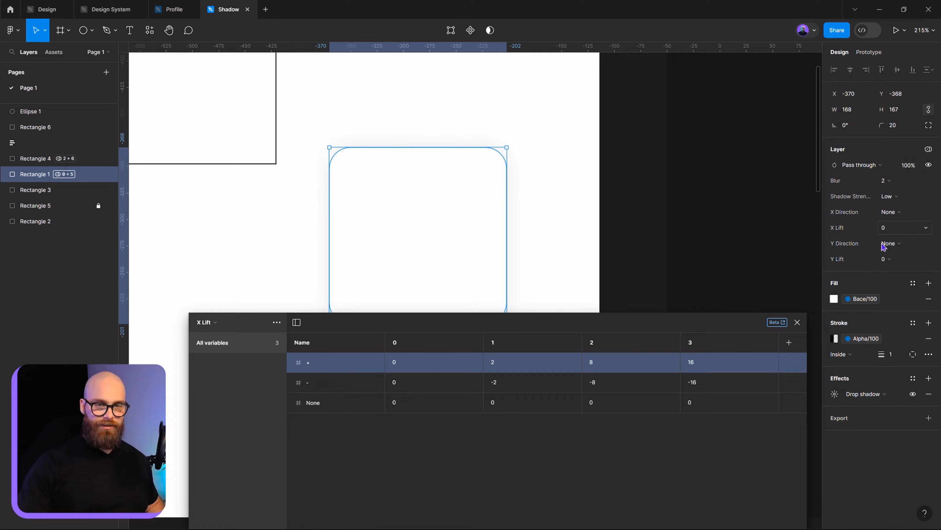
- Set the shadowed square's Shadow Strength to High and Blur to 1, and deselect it to view the shadow
{"action": "left_click", "coordinate": [886, 202]}
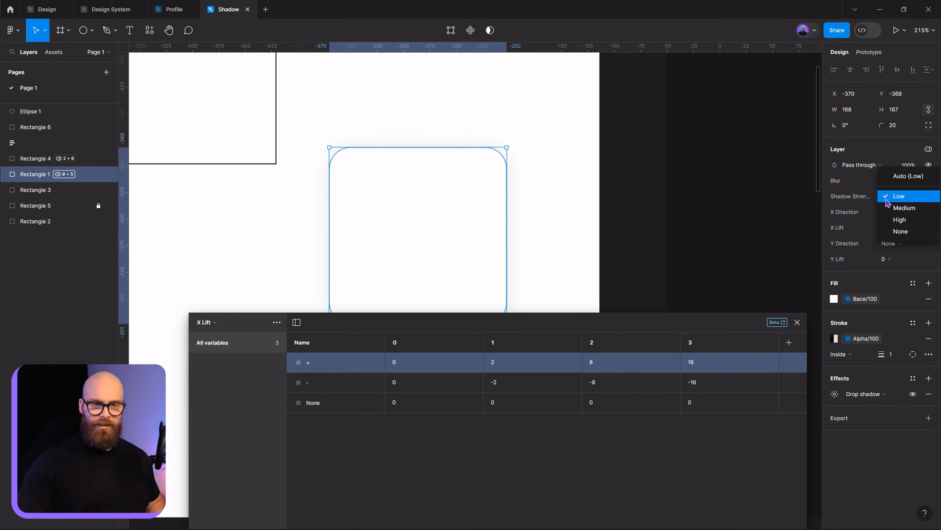
{"action": "left_click", "coordinate": [899, 223]}
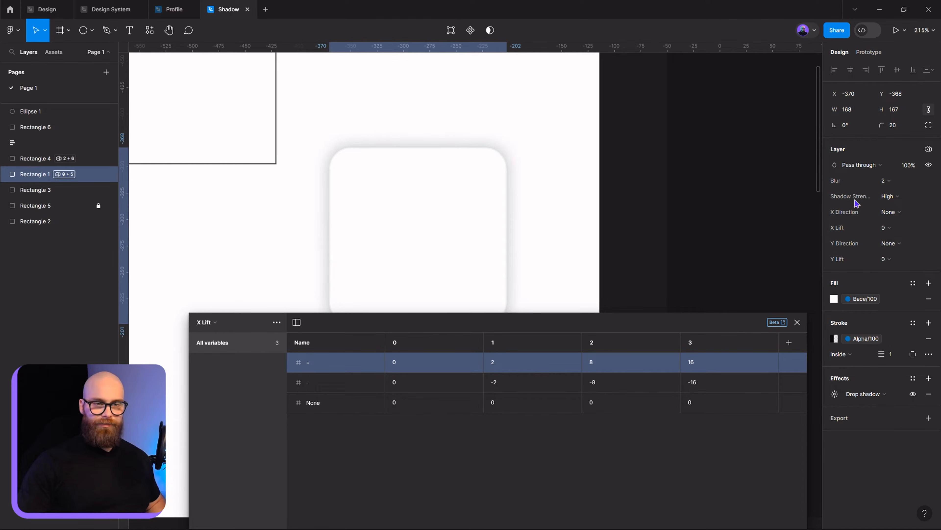
{"action": "left_click", "coordinate": [891, 183]}
{"action": "left_click", "coordinate": [894, 167]}
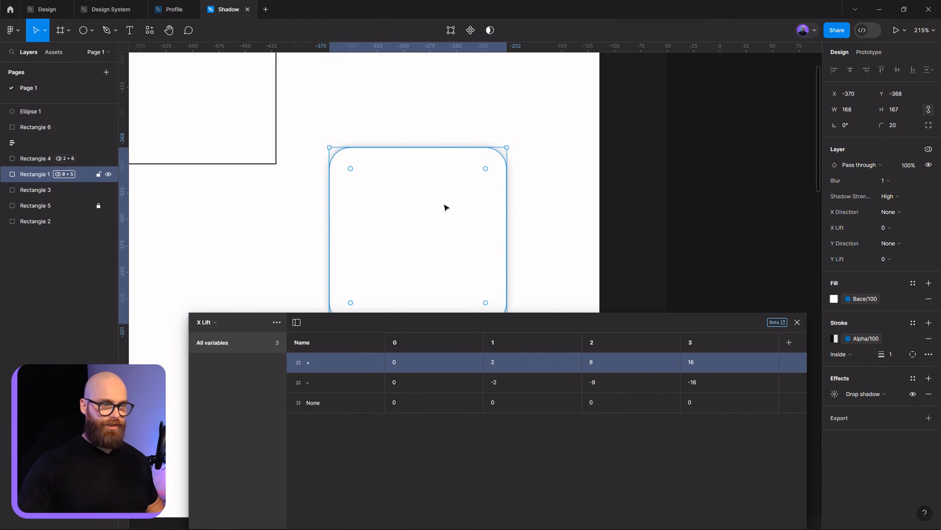
{"action": "left_click_drag", "start_coordinate": [446, 207], "coordinate": [420, 145]}
{"action": "left_click", "coordinate": [567, 206]}
{"action": "left_click_drag", "start_coordinate": [567, 206], "coordinate": [628, 220]}
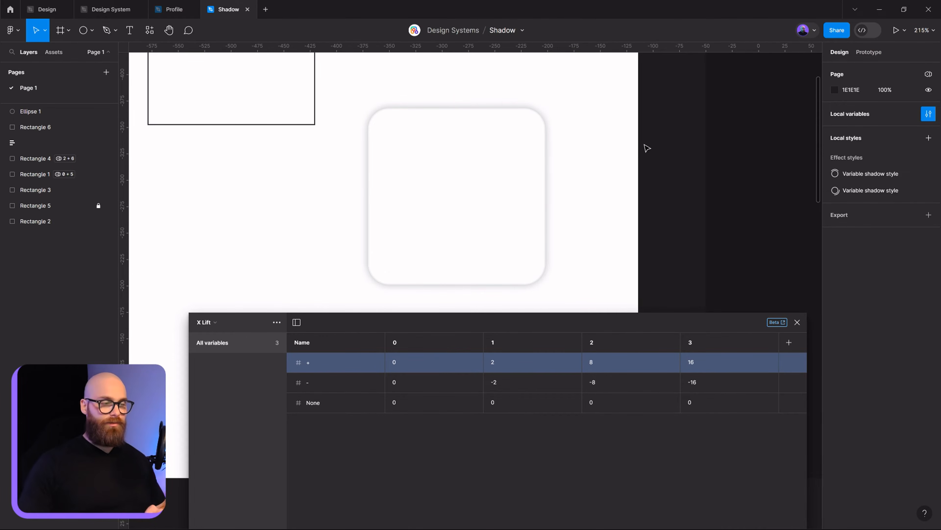
- Select the shadowed square again and set its X Lift mode to 3
{"action": "left_click", "coordinate": [498, 183]}
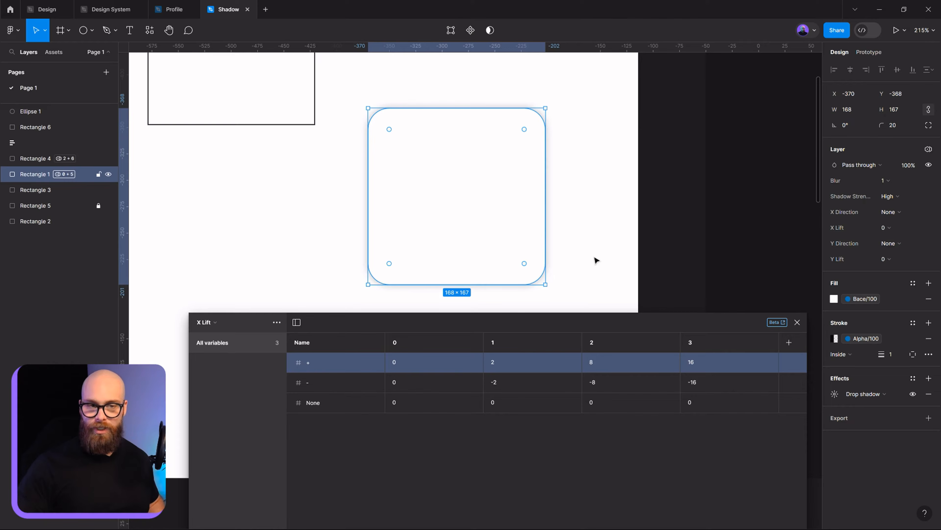
{"action": "left_click", "coordinate": [900, 229]}
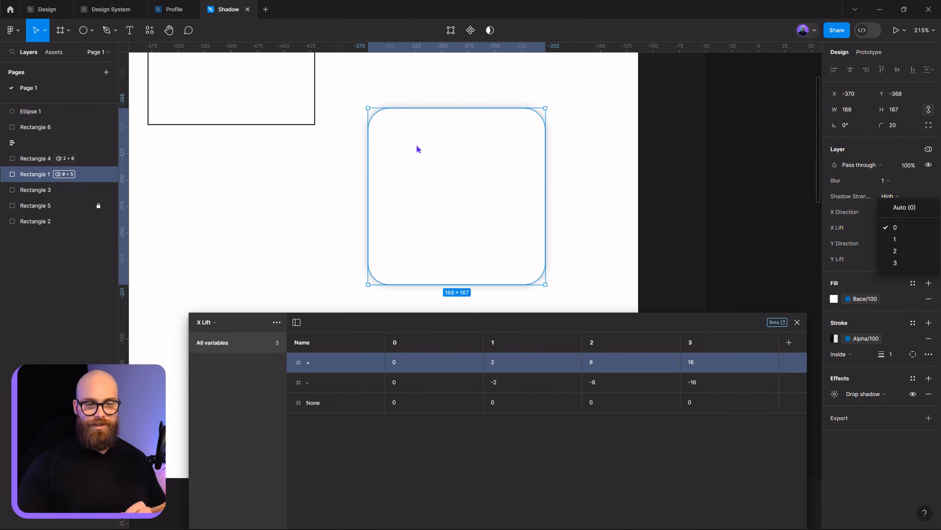
{"action": "left_click", "coordinate": [896, 263]}
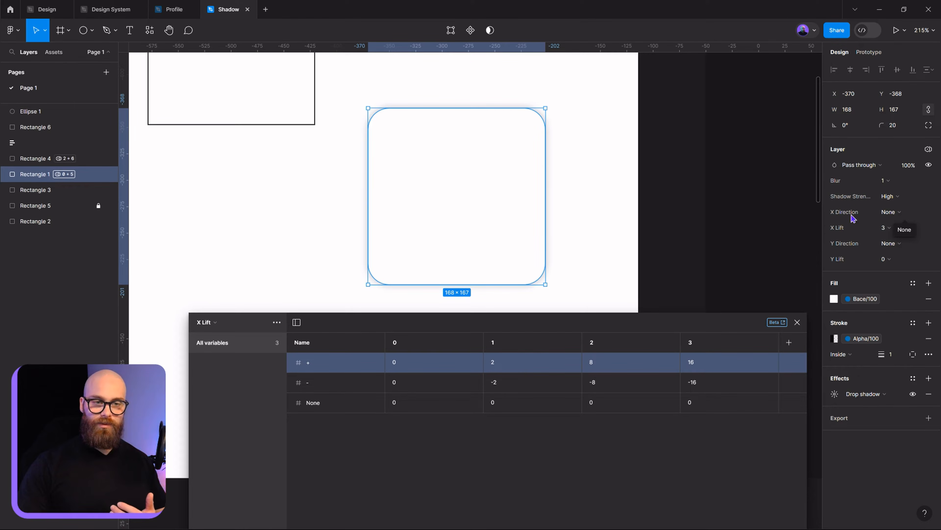
- Try X Direction Left on the shadowed square, and set its X Direction to Rigth
{"action": "left_click", "coordinate": [901, 212]}
{"action": "left_click", "coordinate": [904, 200]}
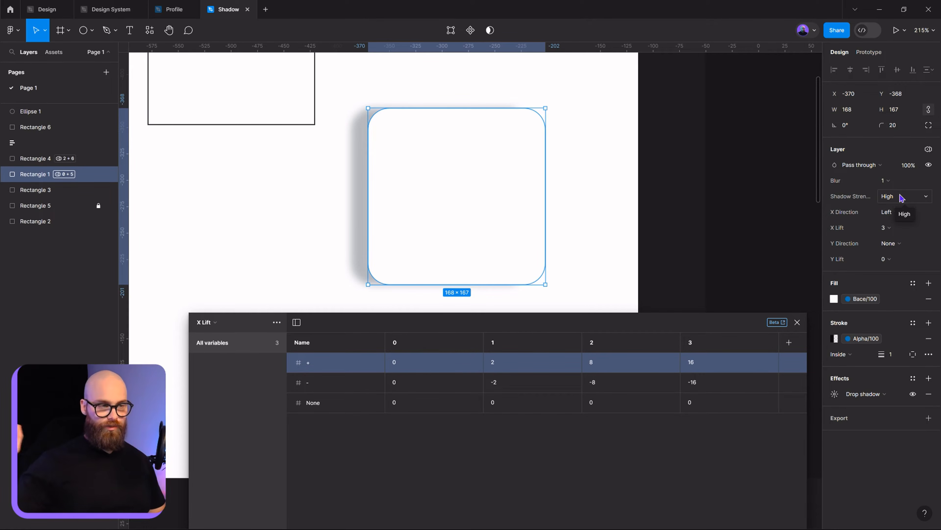
{"action": "left_click", "coordinate": [896, 212]}
{"action": "left_click", "coordinate": [902, 201]}
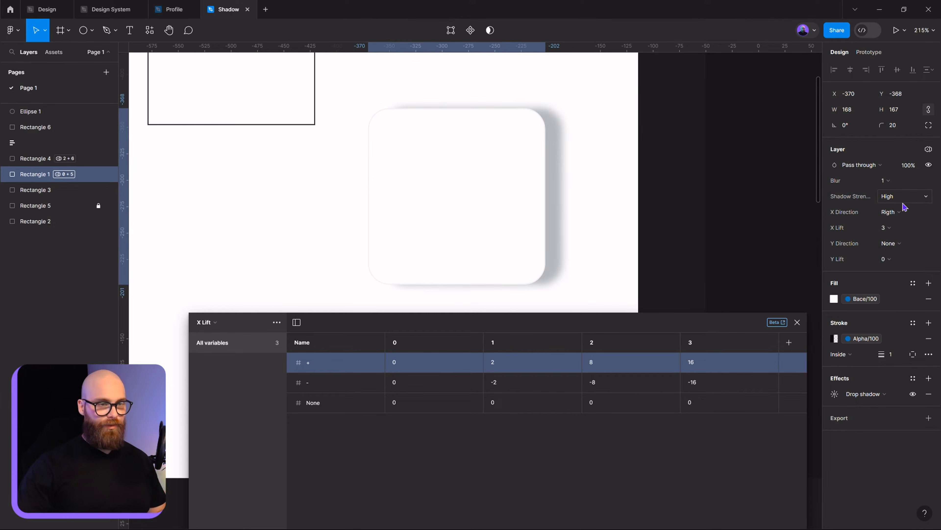
- Set the shadowed square's X Lift mode to 1
{"action": "left_click", "coordinate": [905, 230]}
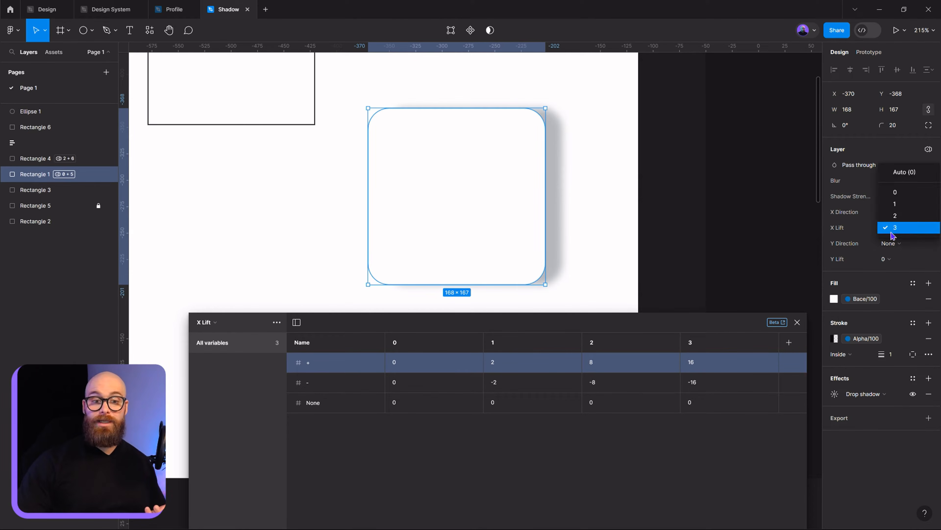
{"action": "left_click", "coordinate": [896, 222]}
{"action": "left_click", "coordinate": [898, 232]}
{"action": "left_click", "coordinate": [894, 222]}
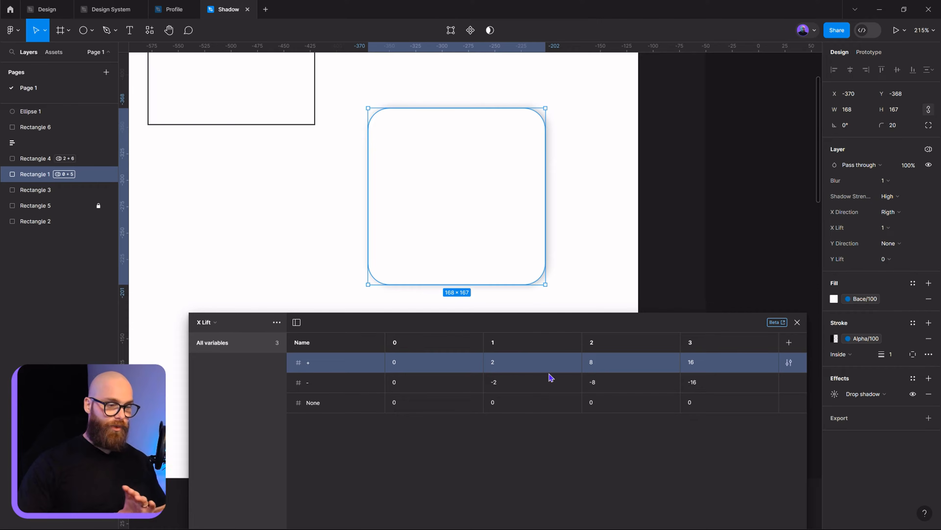
- Examine the Y Lift and Y Direction variable collections, and move the variables window higher over the canvas
{"action": "left_click", "coordinate": [222, 326]}
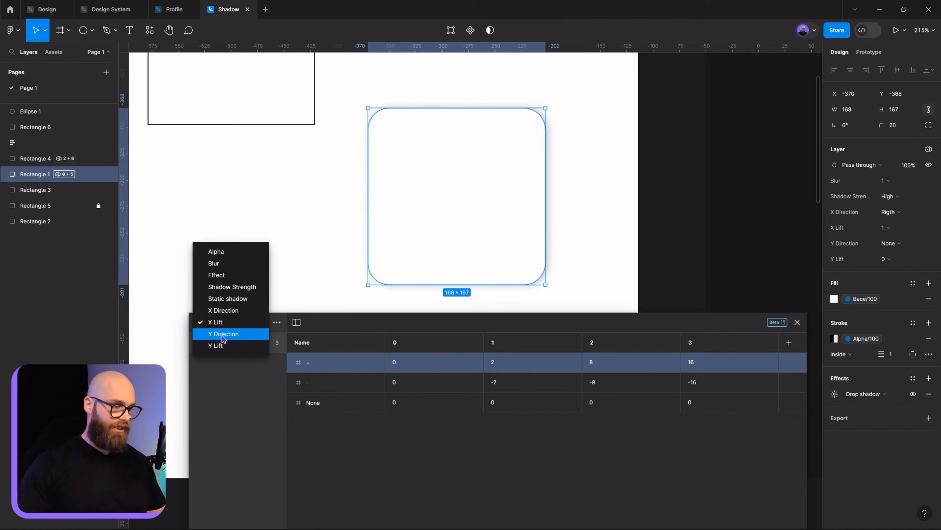
{"action": "left_click", "coordinate": [223, 346]}
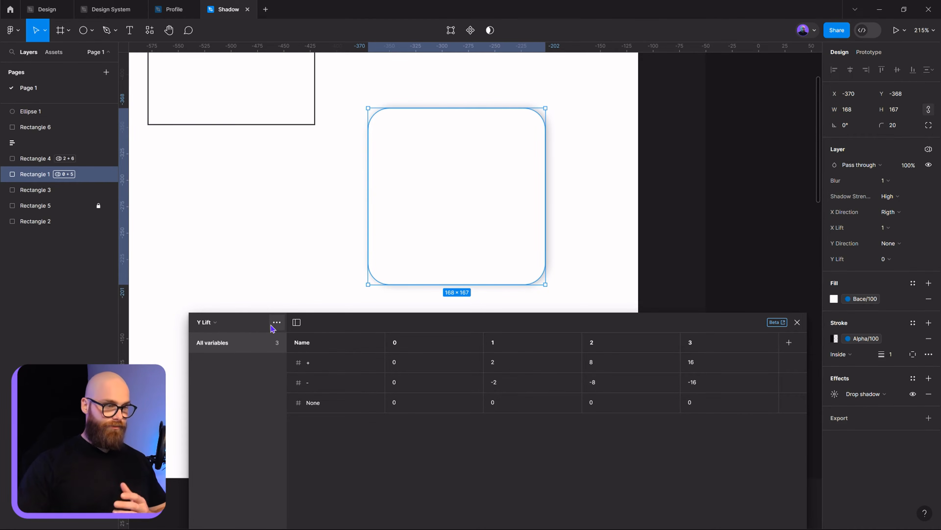
{"action": "left_click", "coordinate": [256, 326]}
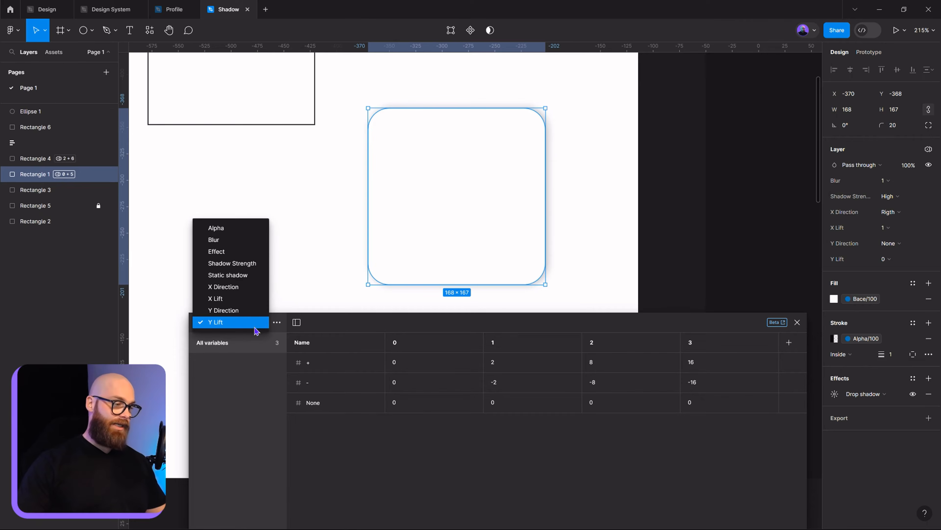
{"action": "left_click", "coordinate": [248, 311]}
{"action": "left_click_drag", "start_coordinate": [406, 328], "coordinate": [404, 271]}
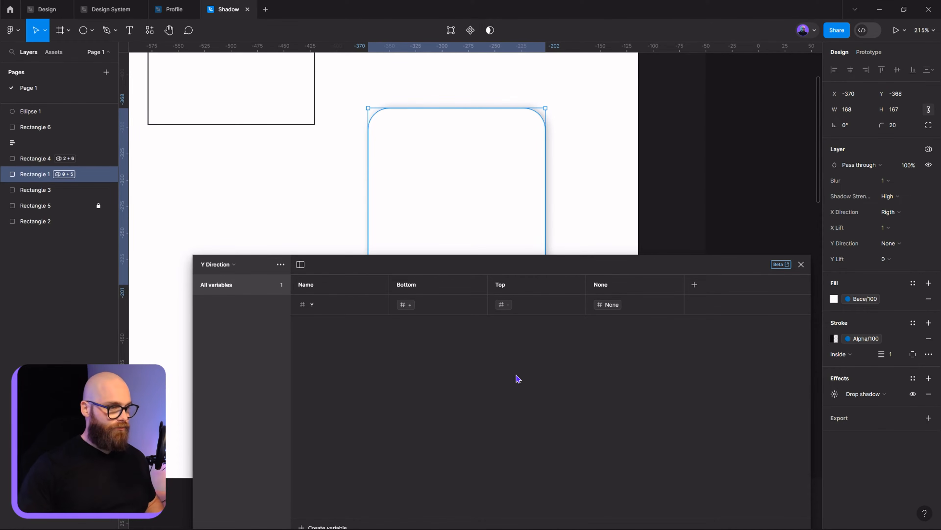
- Drag the small grey circle around the outlined square and place it above the square's upper-left corner
{"action": "scroll", "coordinate": [245, 154], "scroll_direction": "up", "scroll_amount": 5}
{"action": "scroll", "coordinate": [246, 154], "scroll_direction": "left", "scroll_amount": 3}
{"action": "left_click", "coordinate": [229, 159]}
{"action": "left_click_drag", "start_coordinate": [230, 162], "coordinate": [303, 176]}
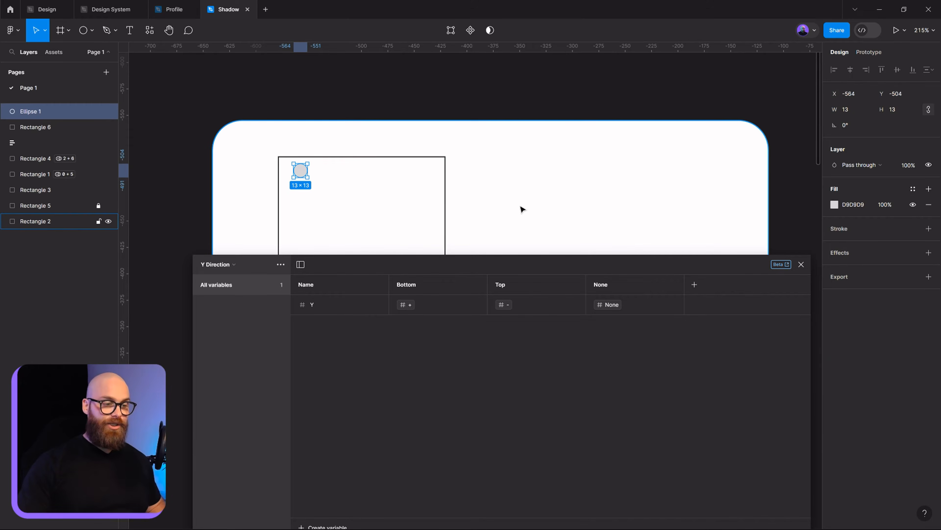
{"action": "left_click_drag", "start_coordinate": [521, 208], "coordinate": [468, 77]}
{"action": "left_click_drag", "start_coordinate": [293, 92], "coordinate": [418, 235]}
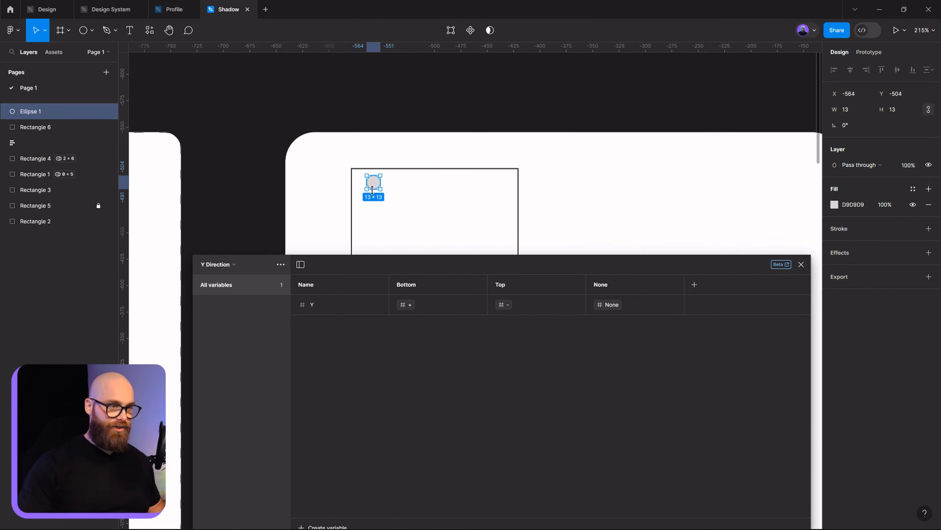
{"action": "scroll", "coordinate": [376, 184], "scroll_direction": "up", "scroll_amount": 5}
{"action": "left_click_drag", "start_coordinate": [374, 166], "coordinate": [350, 127]}
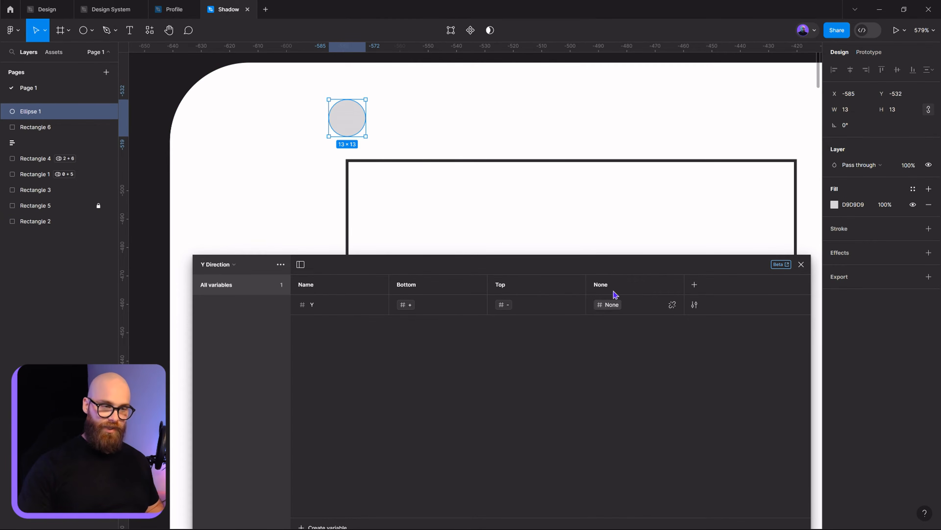
- Switch from the Y Direction variable collection to X Direction to review its modes
{"action": "left_click", "coordinate": [233, 264]}
{"action": "left_click", "coordinate": [231, 265]}
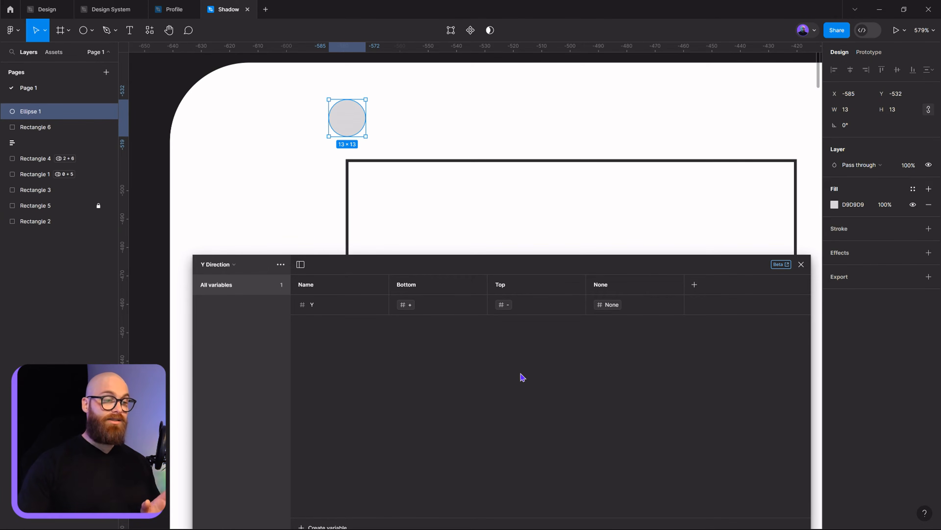
{"action": "left_click", "coordinate": [223, 265]}
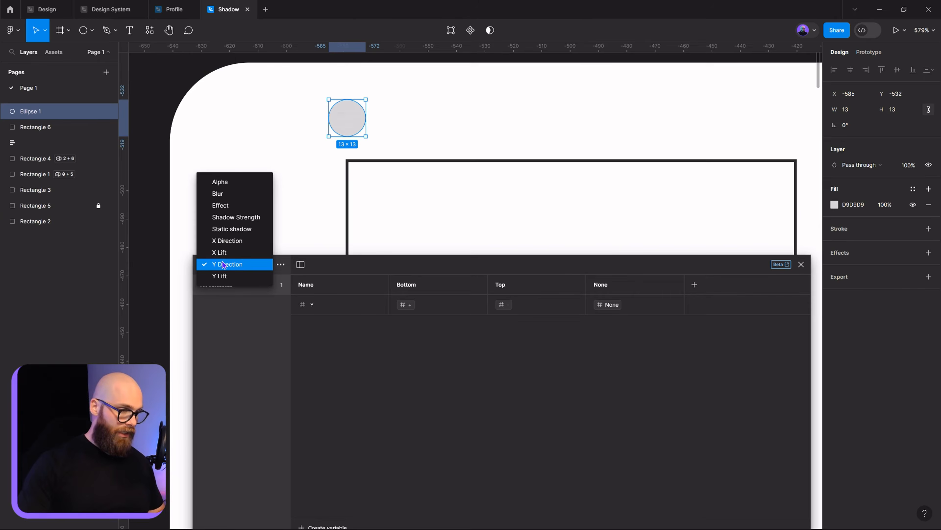
{"action": "left_click", "coordinate": [226, 243]}
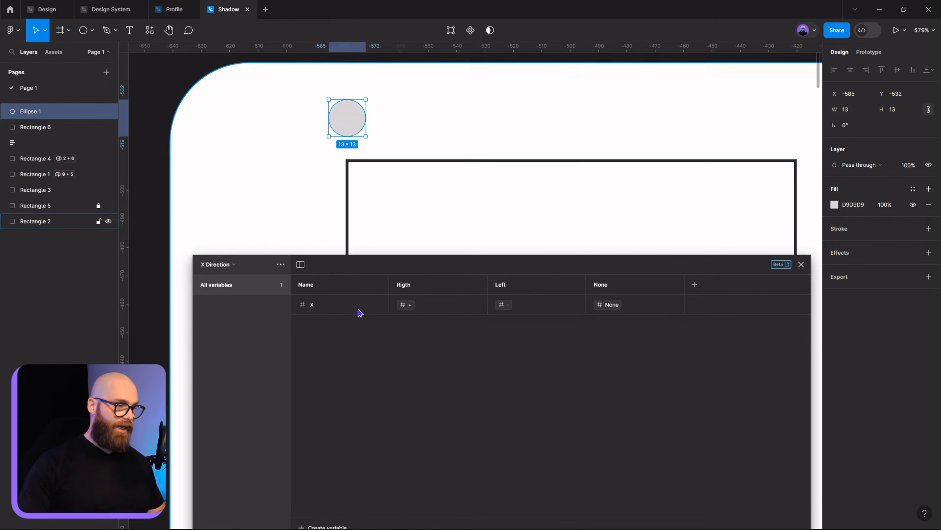
- Move the grey circle onto the outlined square's upper edge and out past its left corner to illustrate the X direction
{"action": "left_click_drag", "start_coordinate": [372, 156], "coordinate": [364, 120]}
{"action": "left_click_drag", "start_coordinate": [343, 96], "coordinate": [408, 138]}
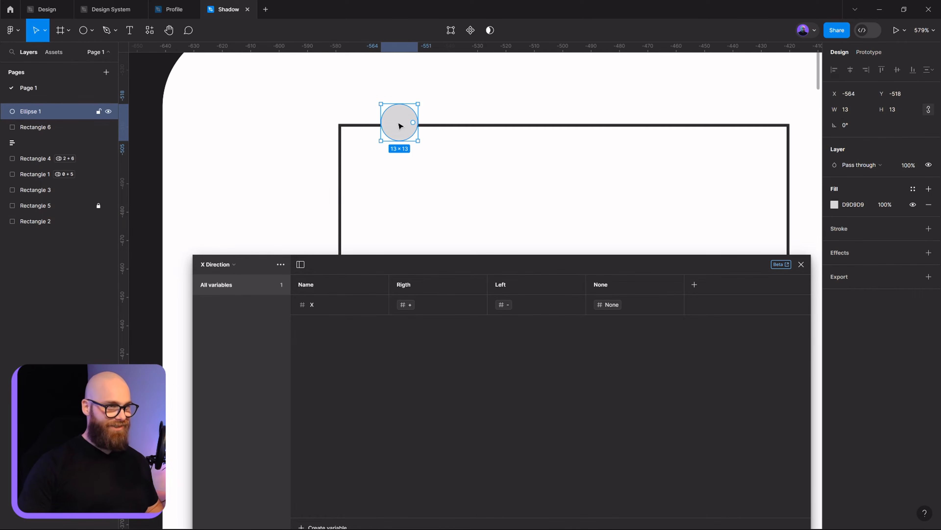
{"action": "left_click_drag", "start_coordinate": [404, 124], "coordinate": [305, 124]}
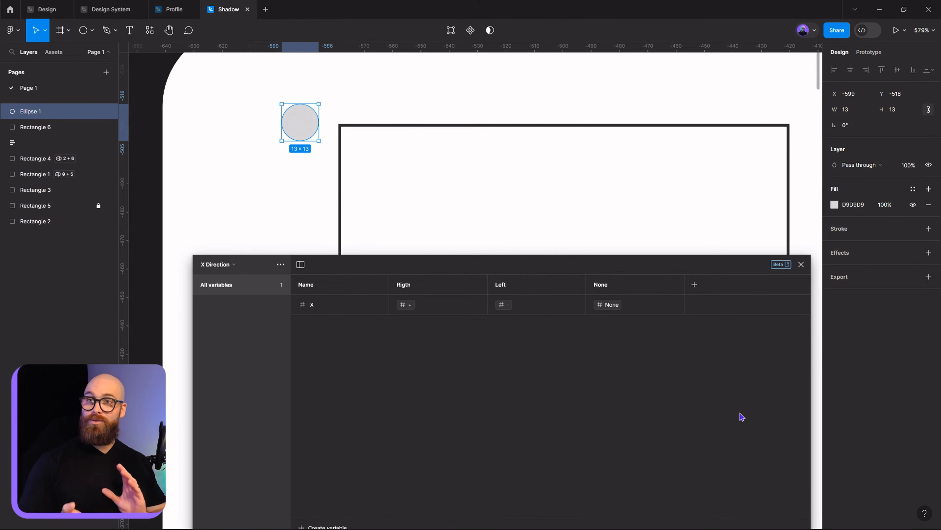
- Inspect which X Lift variables the X variable references in the Rigth and None modes of X Direction
{"action": "left_click", "coordinate": [411, 306]}
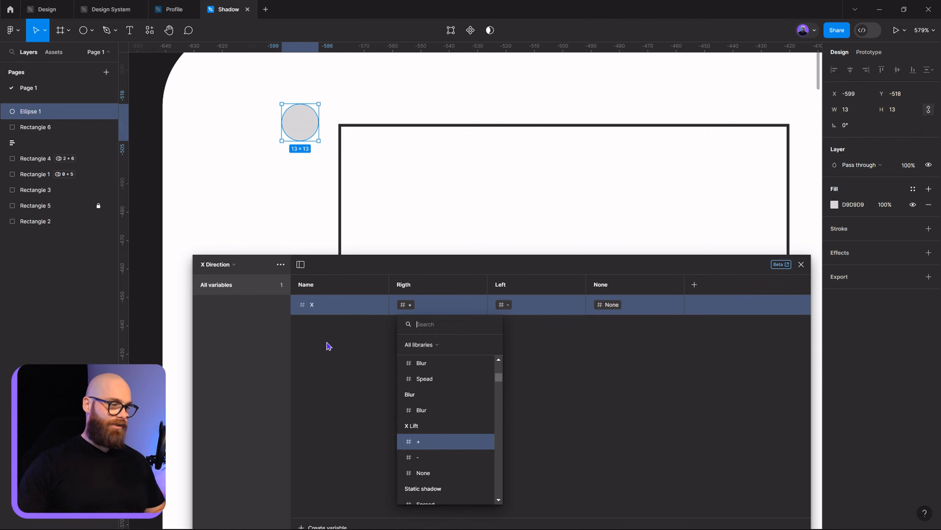
{"action": "left_click", "coordinate": [336, 355]}
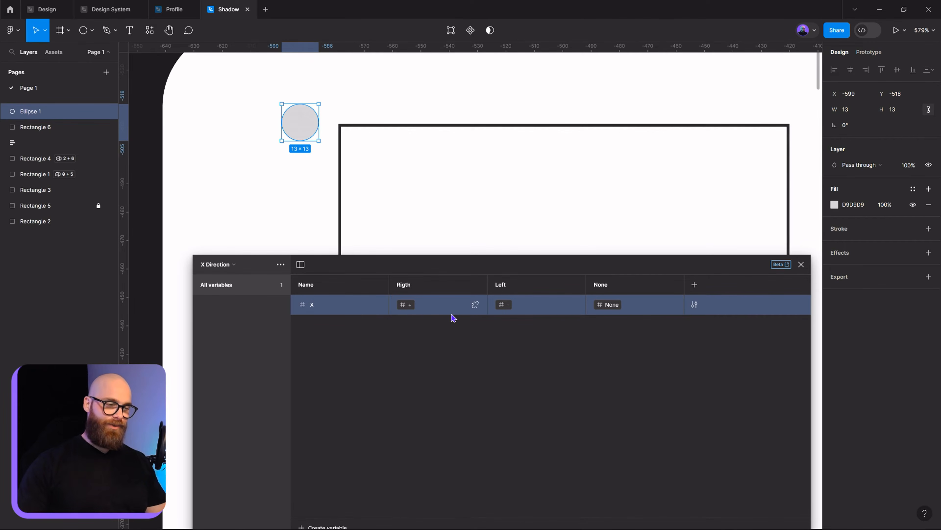
{"action": "left_click", "coordinate": [618, 305]}
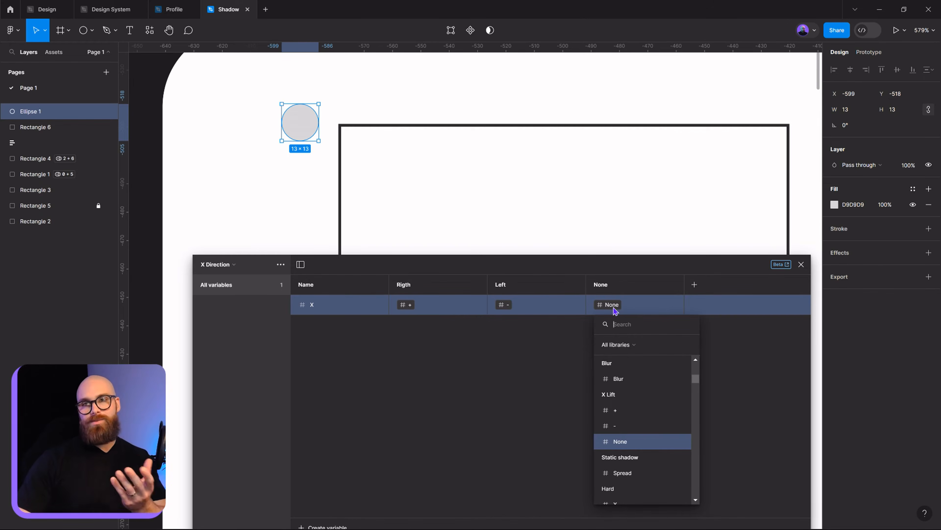
{"action": "left_click", "coordinate": [472, 377]}
- Open the Effect variable collection and inspect the direction variables linked to the shadow's X and Y
{"action": "left_click", "coordinate": [223, 269]}
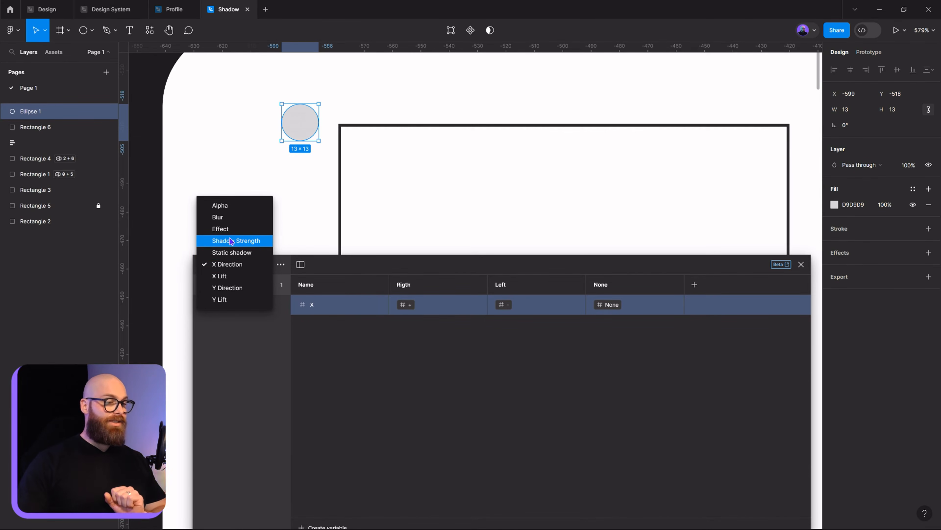
{"action": "left_click", "coordinate": [232, 229]}
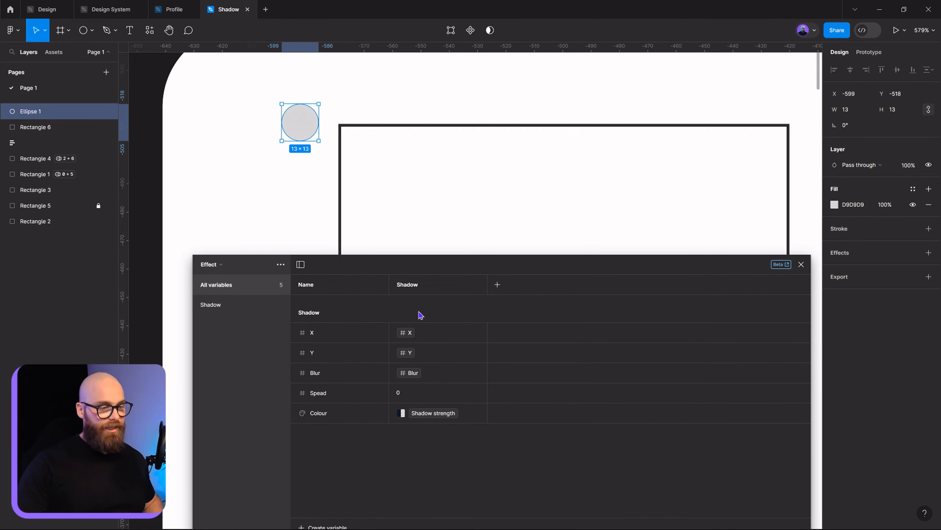
{"action": "left_click", "coordinate": [408, 332]}
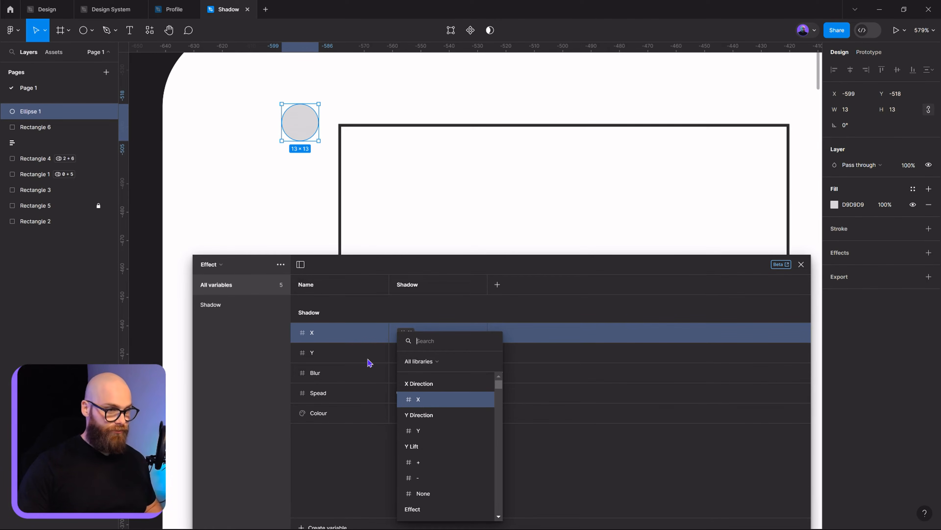
{"action": "left_click", "coordinate": [372, 344]}
{"action": "left_click", "coordinate": [410, 355]}
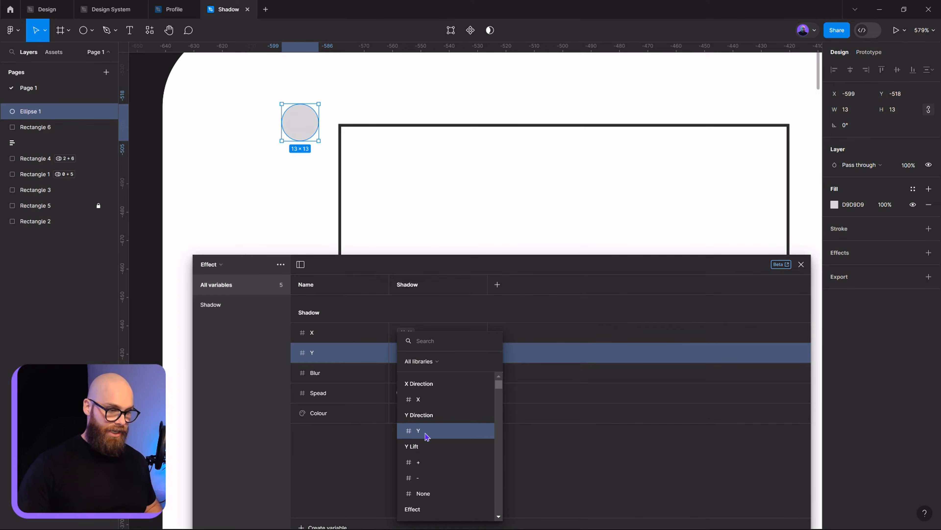
{"action": "left_click", "coordinate": [426, 432]}
- Inspect the variables linked to the shadow's Blur and Colour in the Effect collection
{"action": "left_click", "coordinate": [416, 374]}
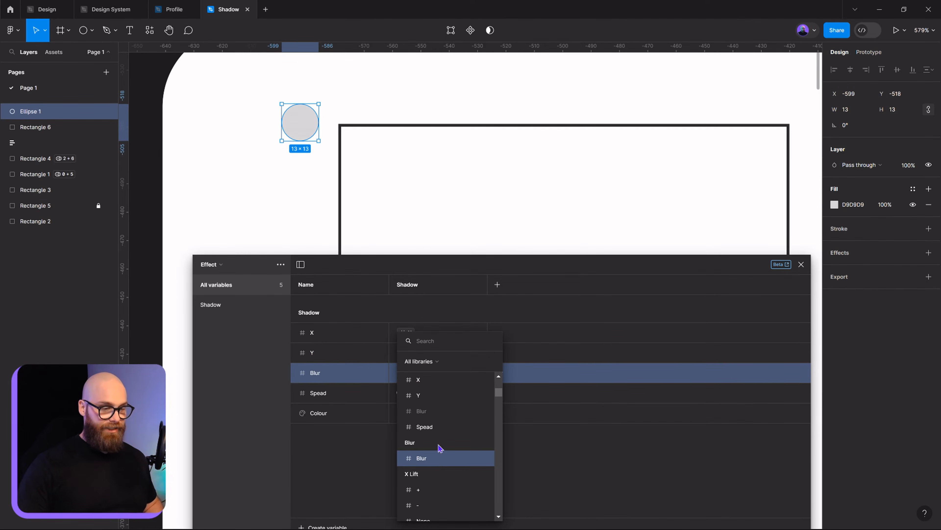
{"action": "left_click", "coordinate": [422, 458]}
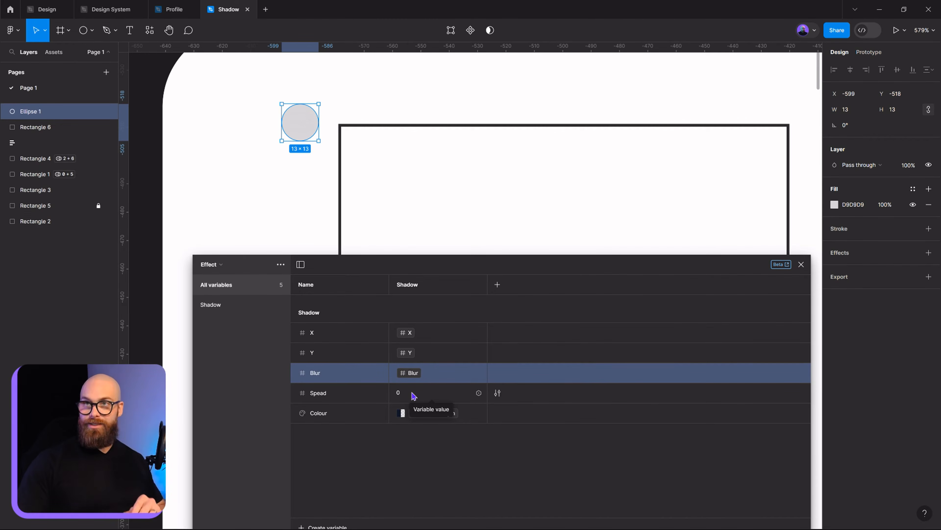
{"action": "left_click", "coordinate": [422, 415]}
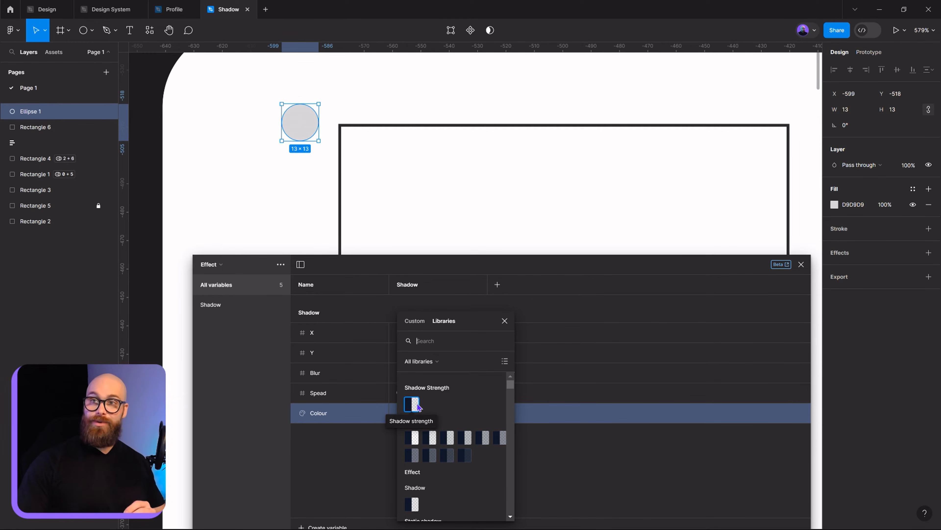
{"action": "left_click", "coordinate": [363, 446]}
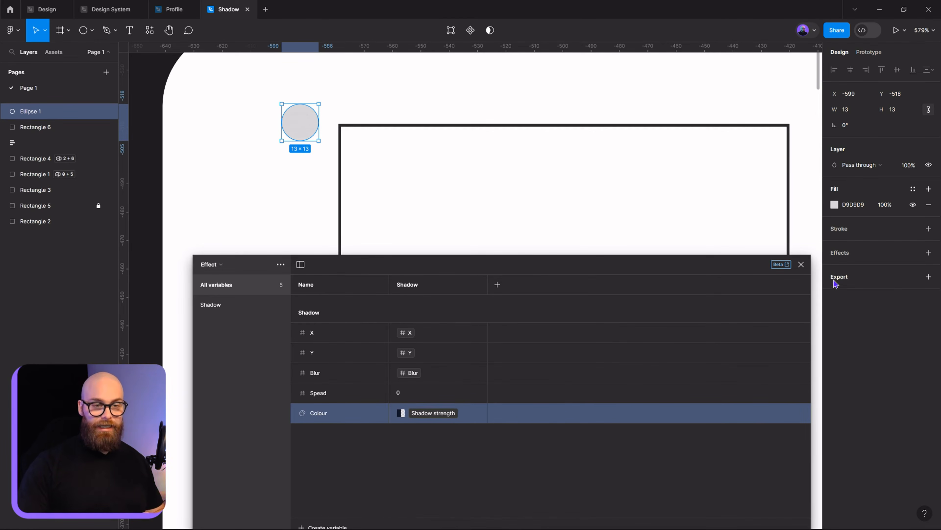
- Close the variables window and move the grey circle inside the outlined square
{"action": "left_click", "coordinate": [802, 264]}
{"action": "left_click_drag", "start_coordinate": [298, 119], "coordinate": [548, 267]}
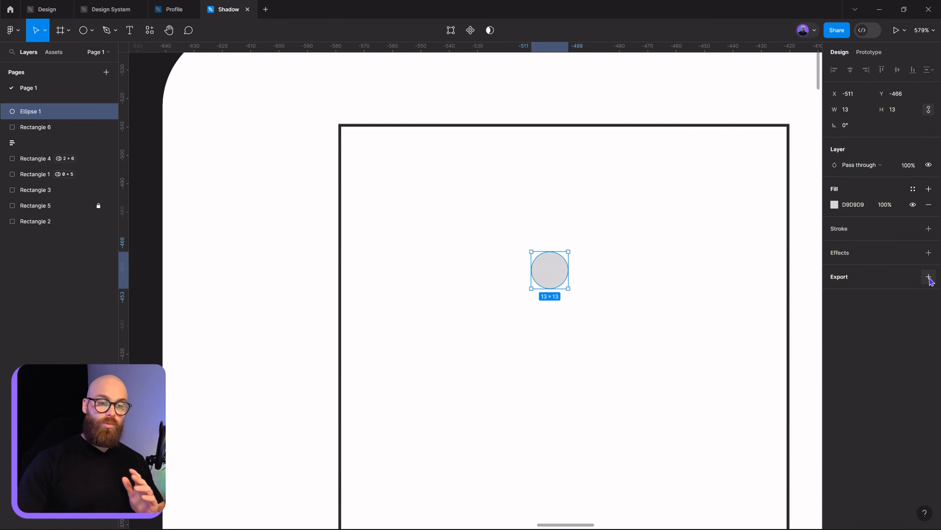
- Select the shadowed square and inspect the variable linked to its drop shadow's X offset
{"action": "scroll", "coordinate": [662, 364], "scroll_direction": "down", "scroll_amount": 10}
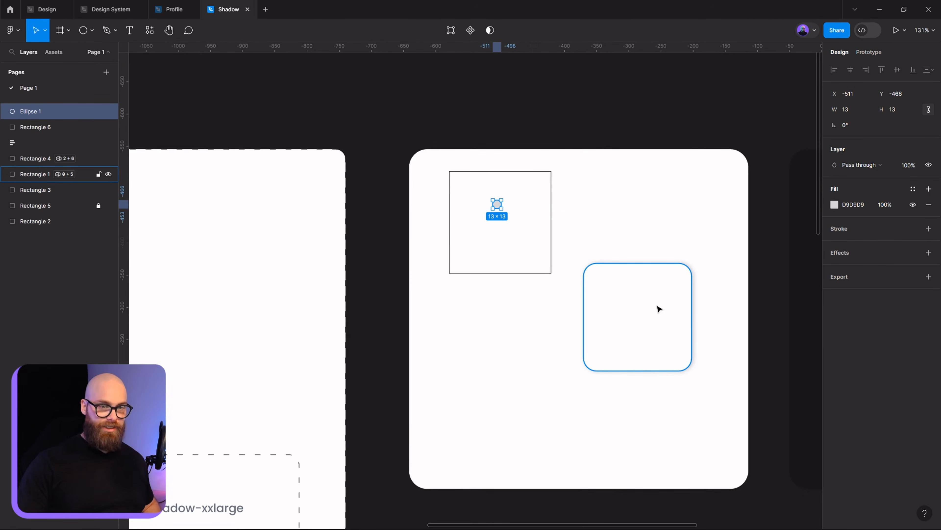
{"action": "scroll", "coordinate": [464, 269], "scroll_direction": "down", "scroll_amount": 8}
{"action": "scroll", "coordinate": [494, 414], "scroll_direction": "left", "scroll_amount": 8}
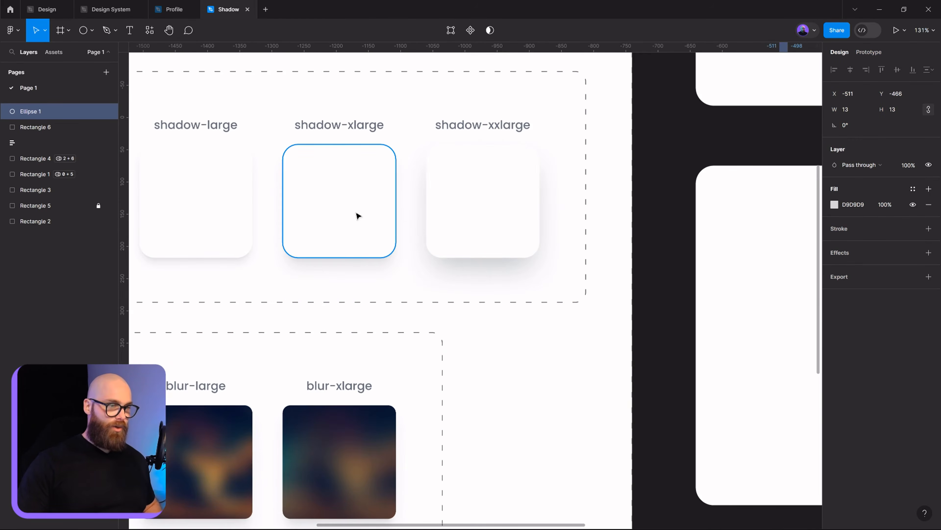
{"action": "scroll", "coordinate": [357, 215], "scroll_direction": "up", "scroll_amount": 10}
{"action": "scroll", "coordinate": [357, 215], "scroll_direction": "right", "scroll_amount": 15}
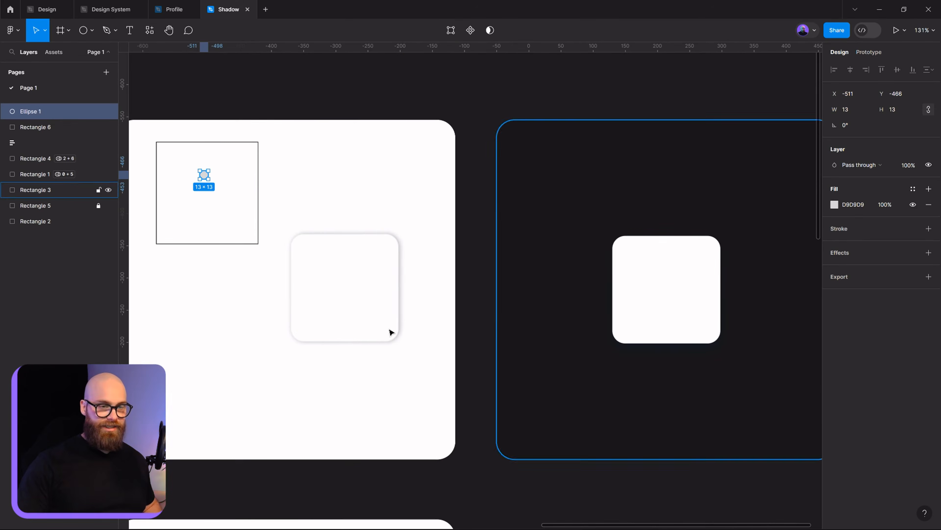
{"action": "scroll", "coordinate": [279, 263], "scroll_direction": "left", "scroll_amount": 5}
{"action": "scroll", "coordinate": [280, 263], "scroll_direction": "up", "scroll_amount": 2}
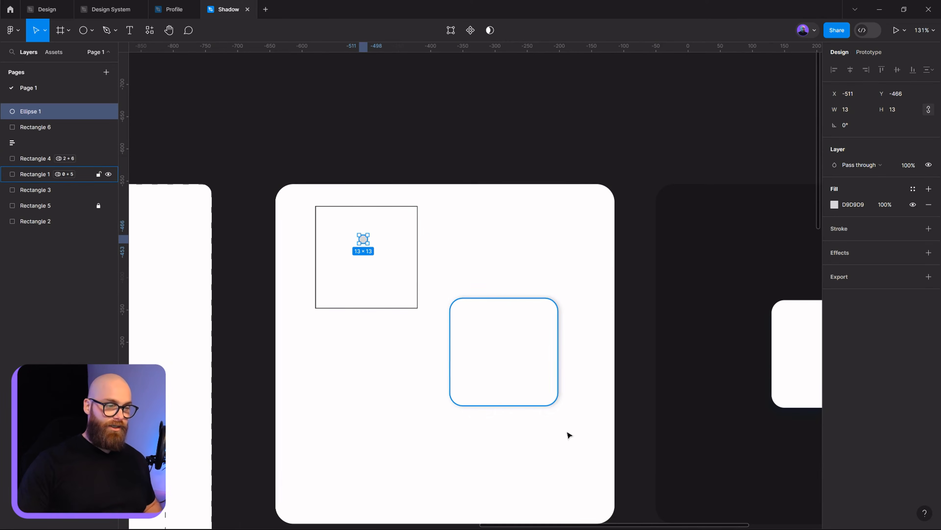
{"action": "left_click", "coordinate": [528, 366]}
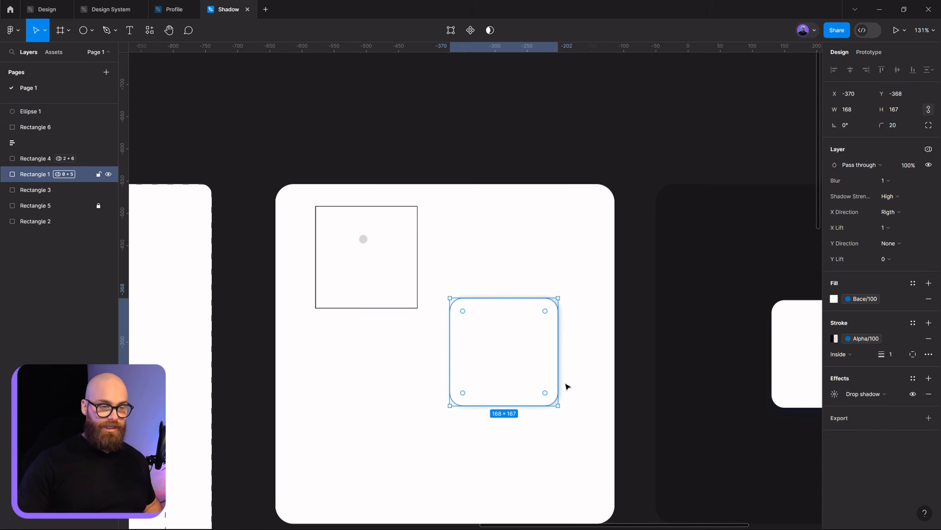
{"action": "left_click", "coordinate": [834, 394]}
{"action": "left_click", "coordinate": [742, 418]}
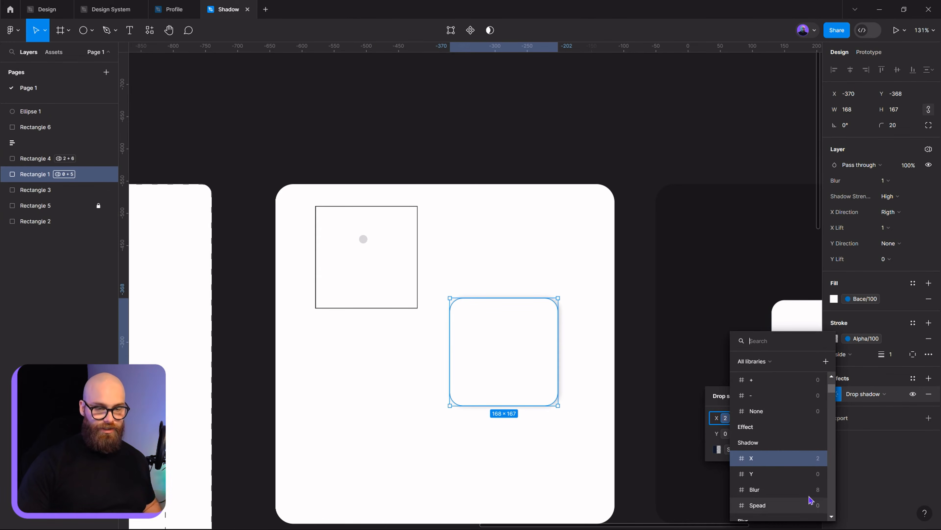
{"action": "scroll", "coordinate": [798, 479], "scroll_direction": "down", "scroll_amount": 3}
{"action": "left_click", "coordinate": [518, 465]}
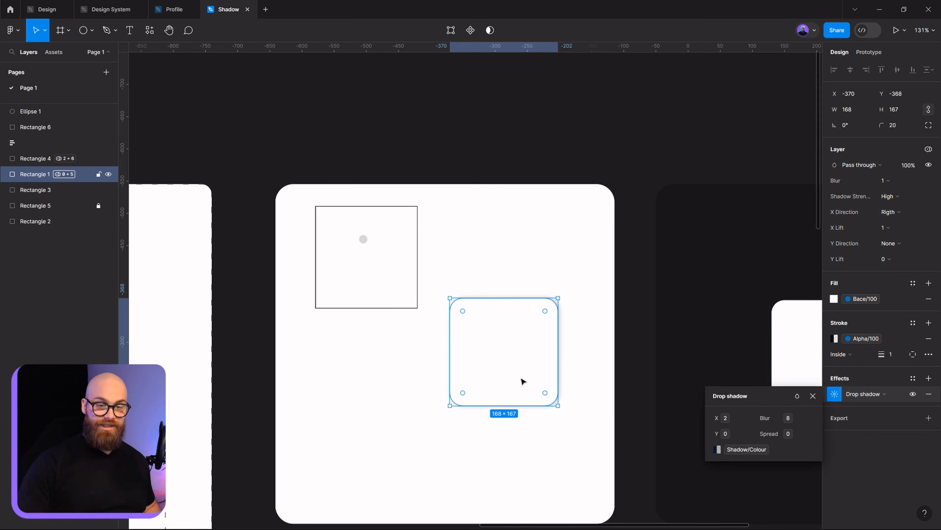
- Apply the drop-shadow version of Variable shadow style to the rounded square and set its Y Direction mode to Top
{"action": "left_click", "coordinate": [535, 466]}
{"action": "left_click", "coordinate": [486, 338]}
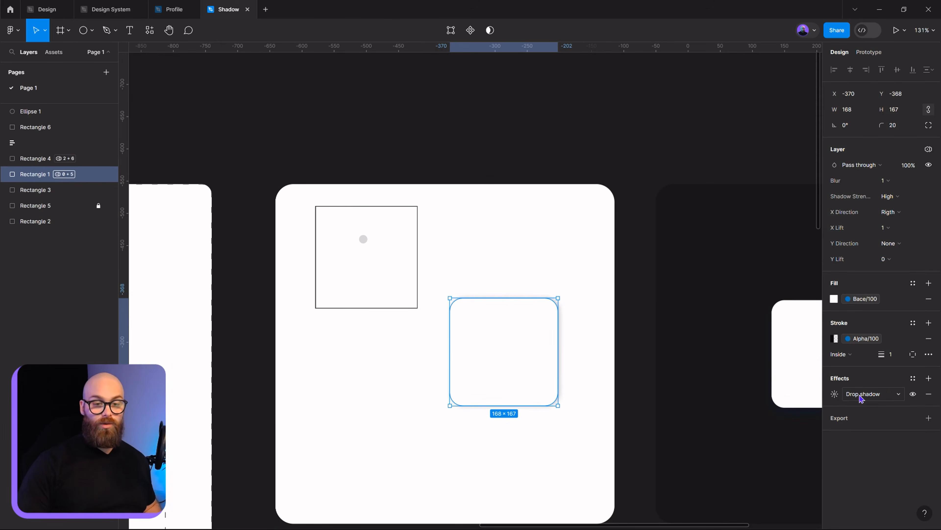
{"action": "left_click", "coordinate": [912, 378]}
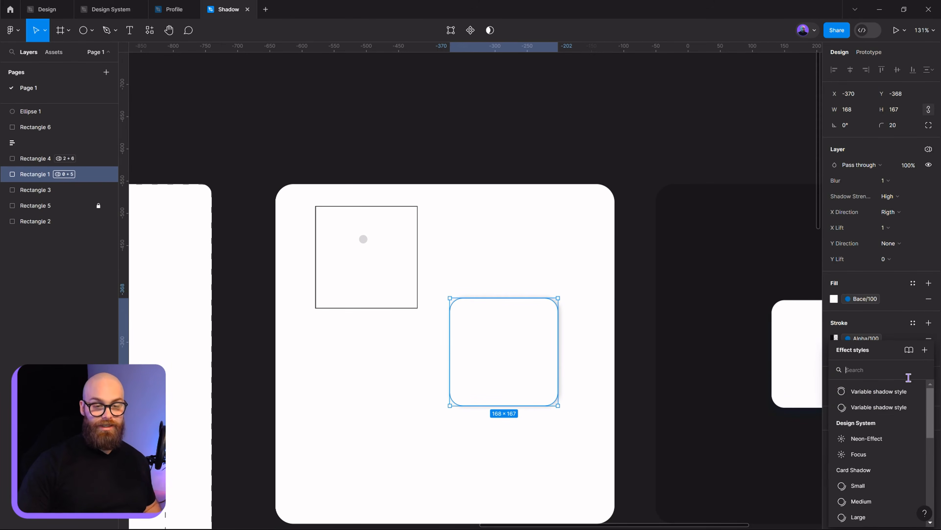
{"action": "left_click", "coordinate": [878, 407]}
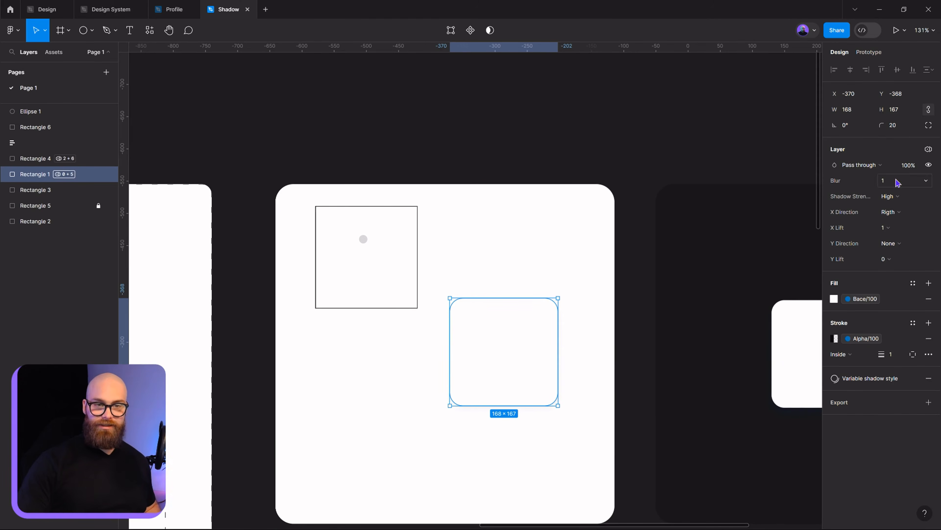
{"action": "left_click", "coordinate": [895, 241]}
{"action": "left_click", "coordinate": [901, 232]}
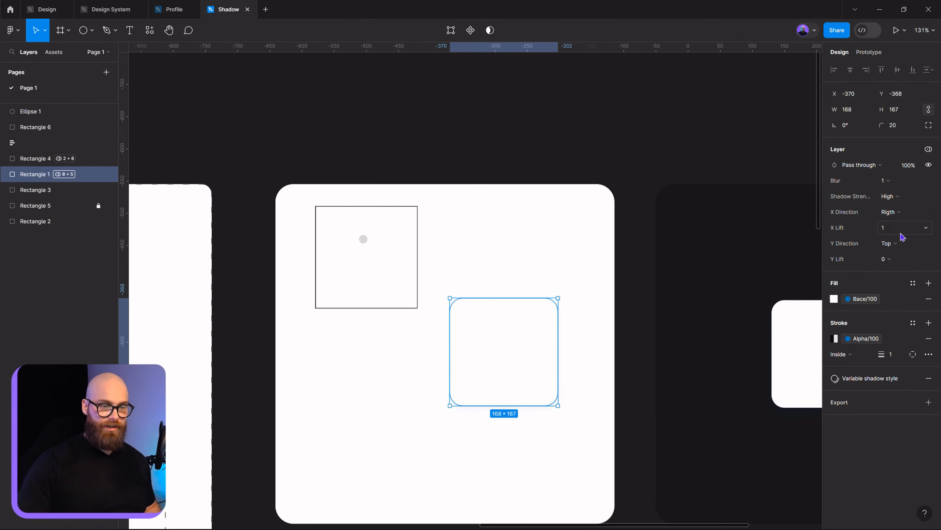
- Switch the rounded square to the other Variable shadow style, with Alpha Glow, and reposition it below the outlined square
{"action": "left_click", "coordinate": [887, 377]}
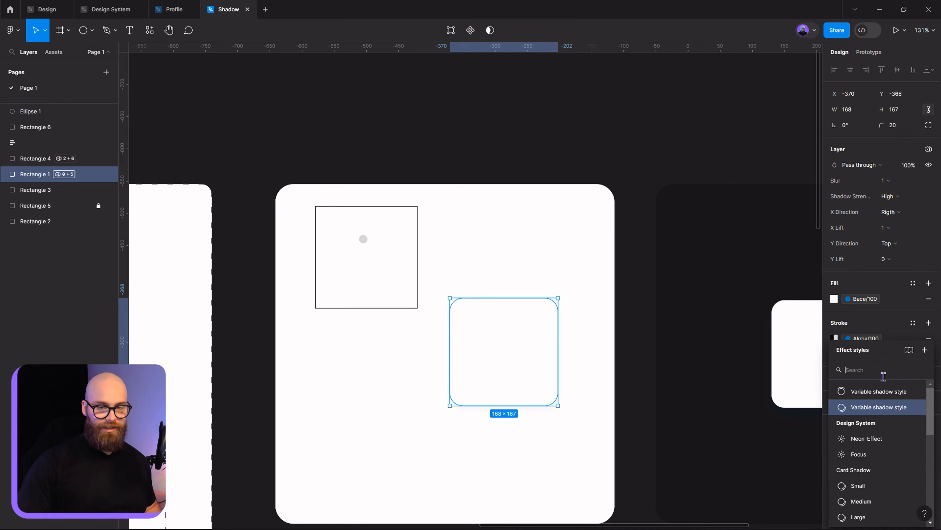
{"action": "left_click", "coordinate": [885, 389]}
{"action": "left_click_drag", "start_coordinate": [478, 378], "coordinate": [399, 389]}
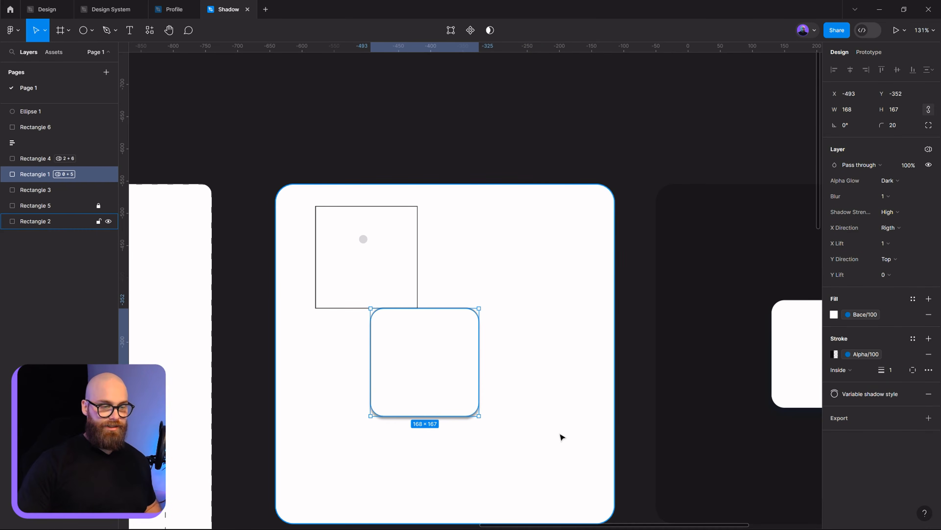
{"action": "left_click", "coordinate": [492, 393]}
{"action": "scroll", "coordinate": [492, 393], "scroll_direction": "up", "scroll_amount": 5}
- Delete the shadowed rounded square, the grey circle and the outlined square from the white card
{"action": "left_click", "coordinate": [363, 349]}
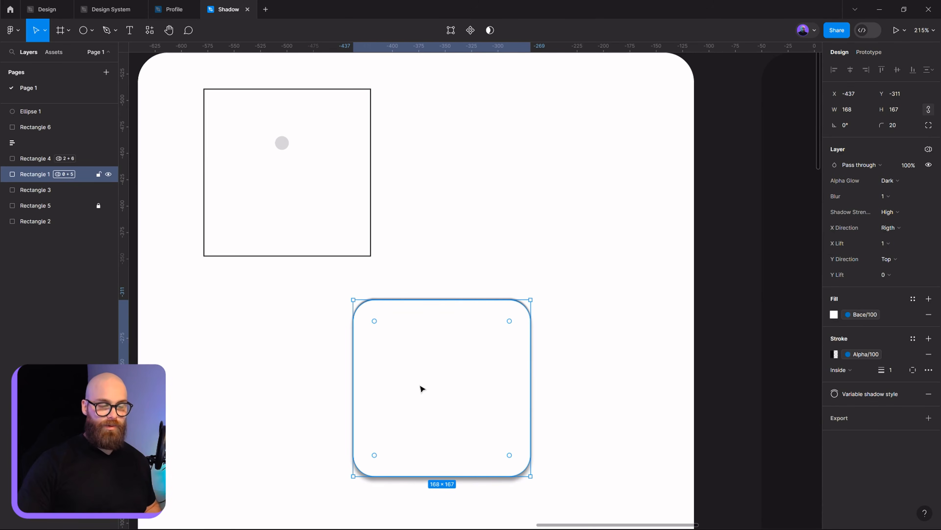
{"action": "key", "text": "Delete"}
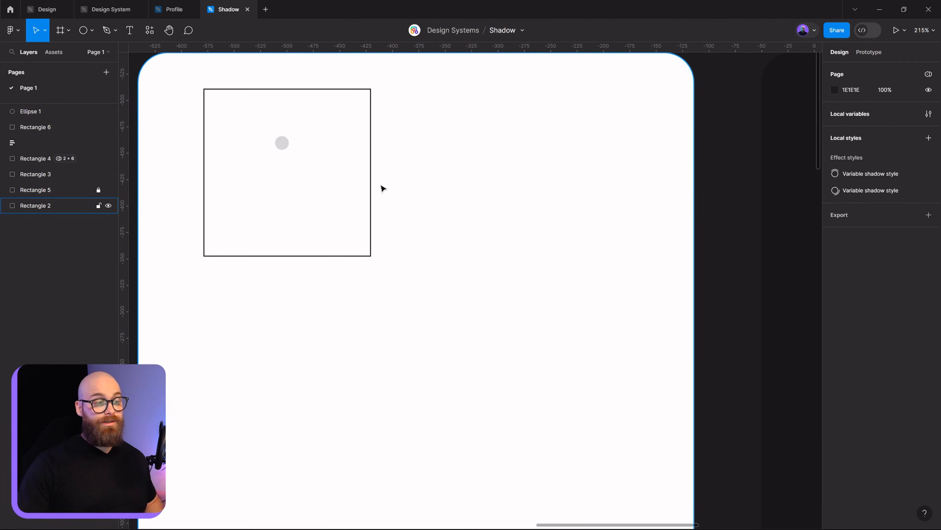
{"action": "scroll", "coordinate": [383, 189], "scroll_direction": "down", "scroll_amount": 5}
{"action": "left_click_drag", "start_coordinate": [281, 89], "coordinate": [427, 230]}
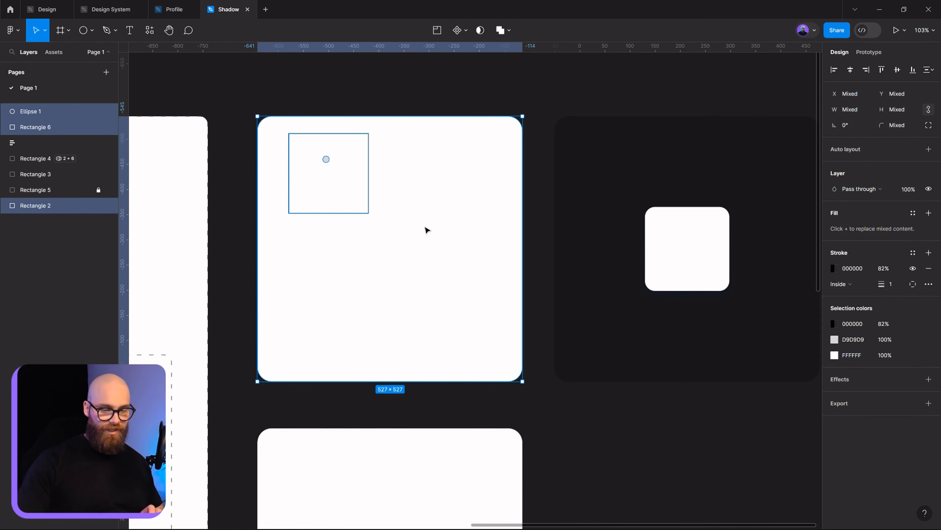
{"action": "left_click", "coordinate": [326, 159]}
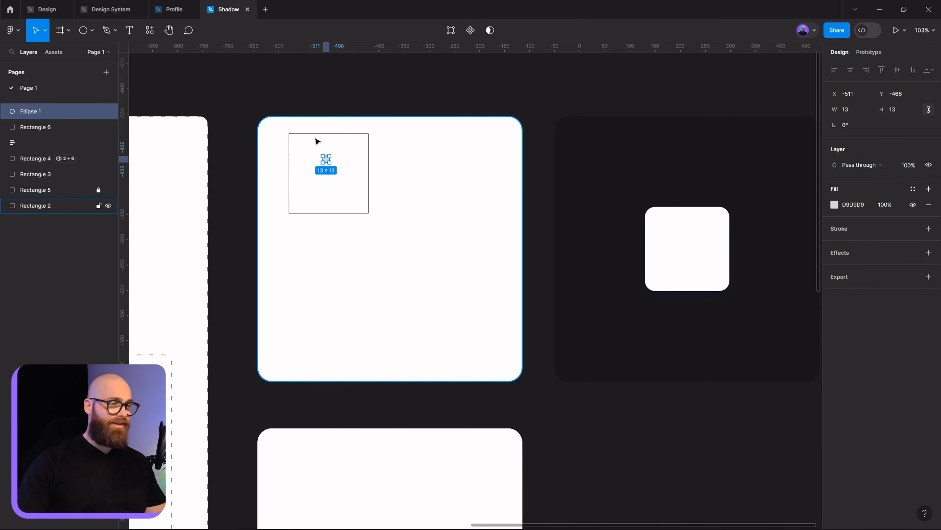
{"action": "key", "text": "Delete"}
{"action": "left_click", "coordinate": [373, 214]}
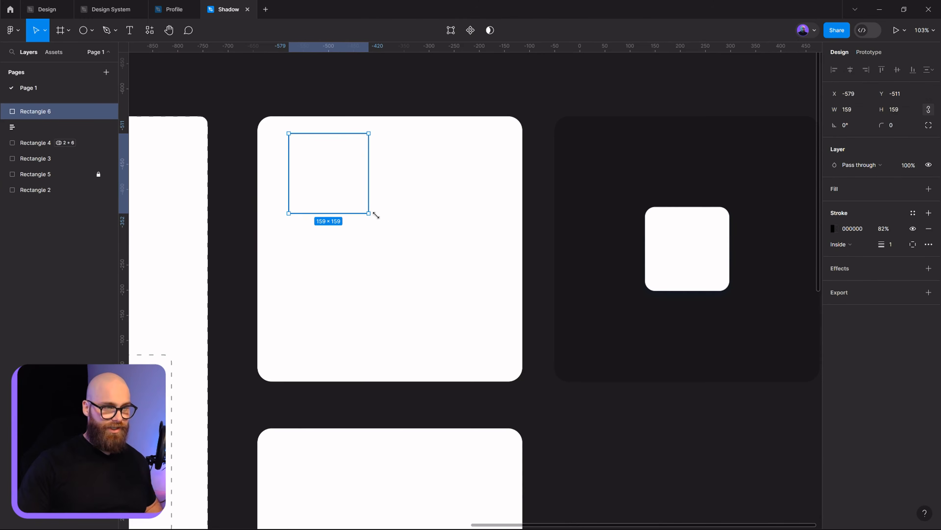
{"action": "key", "text": "Delete"}
- Look over the board of shadow and blur samples, then select the Focus-select card and examine its effects up close
{"action": "scroll", "coordinate": [502, 166], "scroll_direction": "down", "scroll_amount": 3}
{"action": "scroll", "coordinate": [502, 241], "scroll_direction": "down", "scroll_amount": 5}
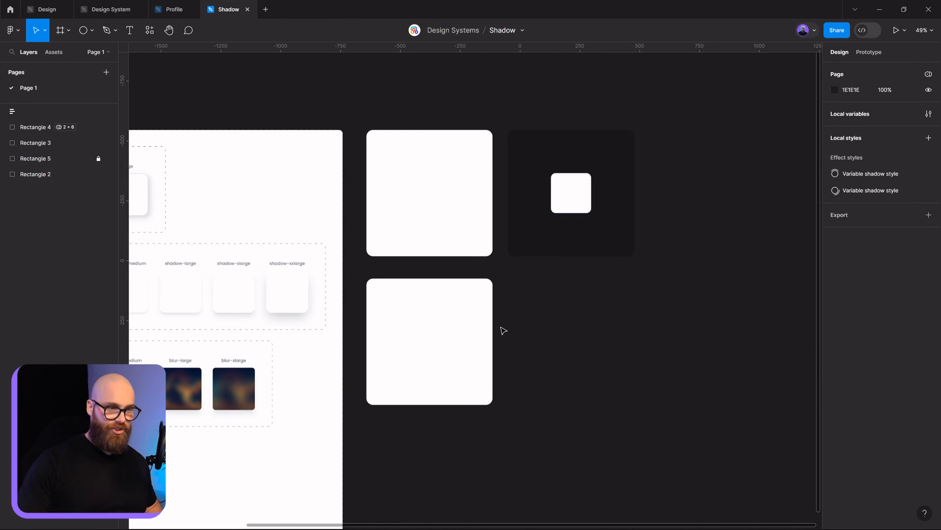
{"action": "left_click_drag", "start_coordinate": [441, 194], "coordinate": [540, 244]}
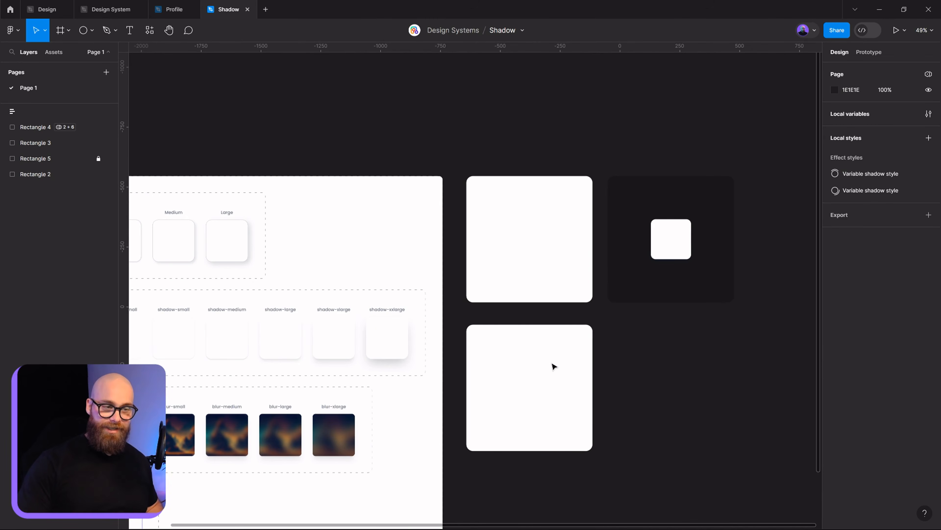
{"action": "left_click_drag", "start_coordinate": [616, 367], "coordinate": [750, 346]}
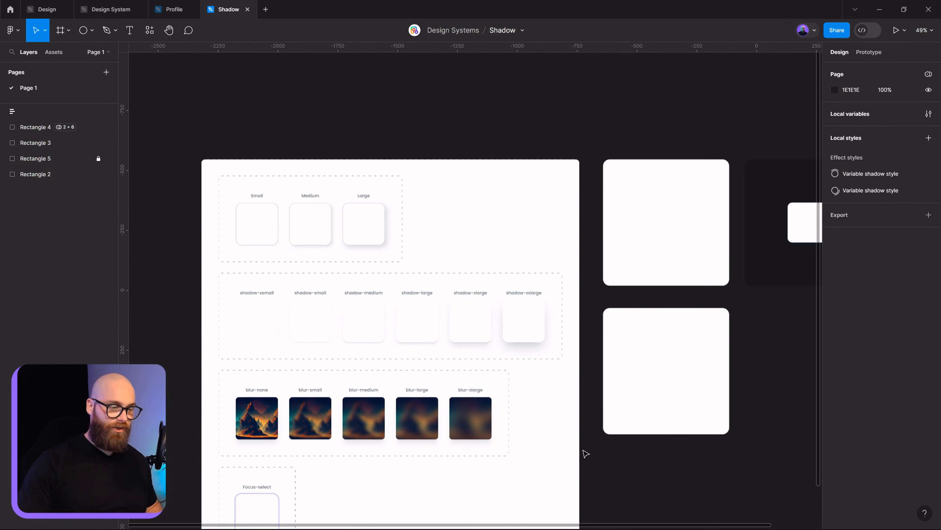
{"action": "left_click_drag", "start_coordinate": [585, 453], "coordinate": [618, 372]}
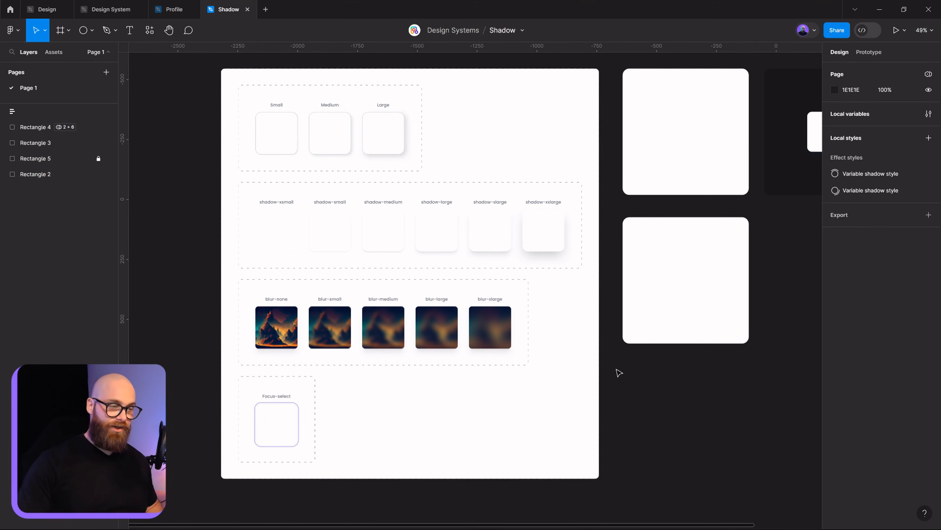
{"action": "left_click", "coordinate": [297, 419], "text": "ctrl"}
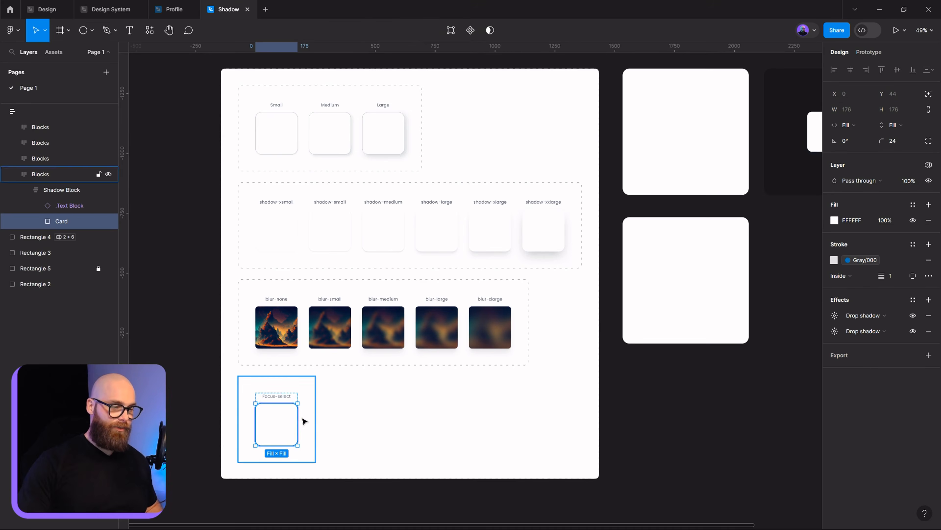
{"action": "scroll", "coordinate": [276, 421], "scroll_direction": "up", "scroll_amount": 5}
{"action": "left_click_drag", "start_coordinate": [279, 447], "coordinate": [430, 338]}
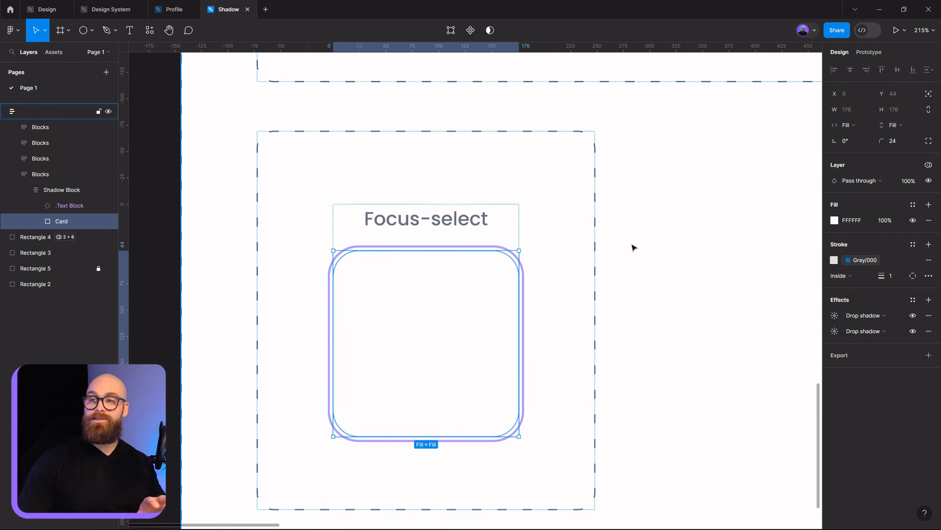
- Deselect the Focus-select card and view the whole board of shadow, blur and focus samples
{"action": "left_click_drag", "start_coordinate": [633, 233], "coordinate": [517, 270]}
{"action": "scroll", "coordinate": [609, 235], "scroll_direction": "down", "scroll_amount": 2}
{"action": "scroll", "coordinate": [548, 253], "scroll_direction": "down", "scroll_amount": 2}
{"action": "scroll", "coordinate": [659, 210], "scroll_direction": "down", "scroll_amount": 2}
{"action": "left_click_drag", "start_coordinate": [659, 209], "coordinate": [460, 364]}
{"action": "left_click", "coordinate": [739, 415]}
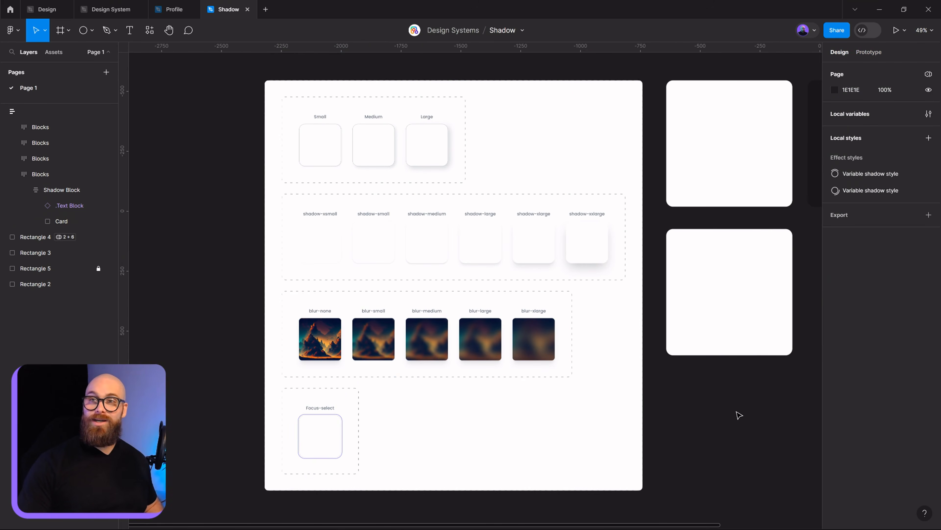